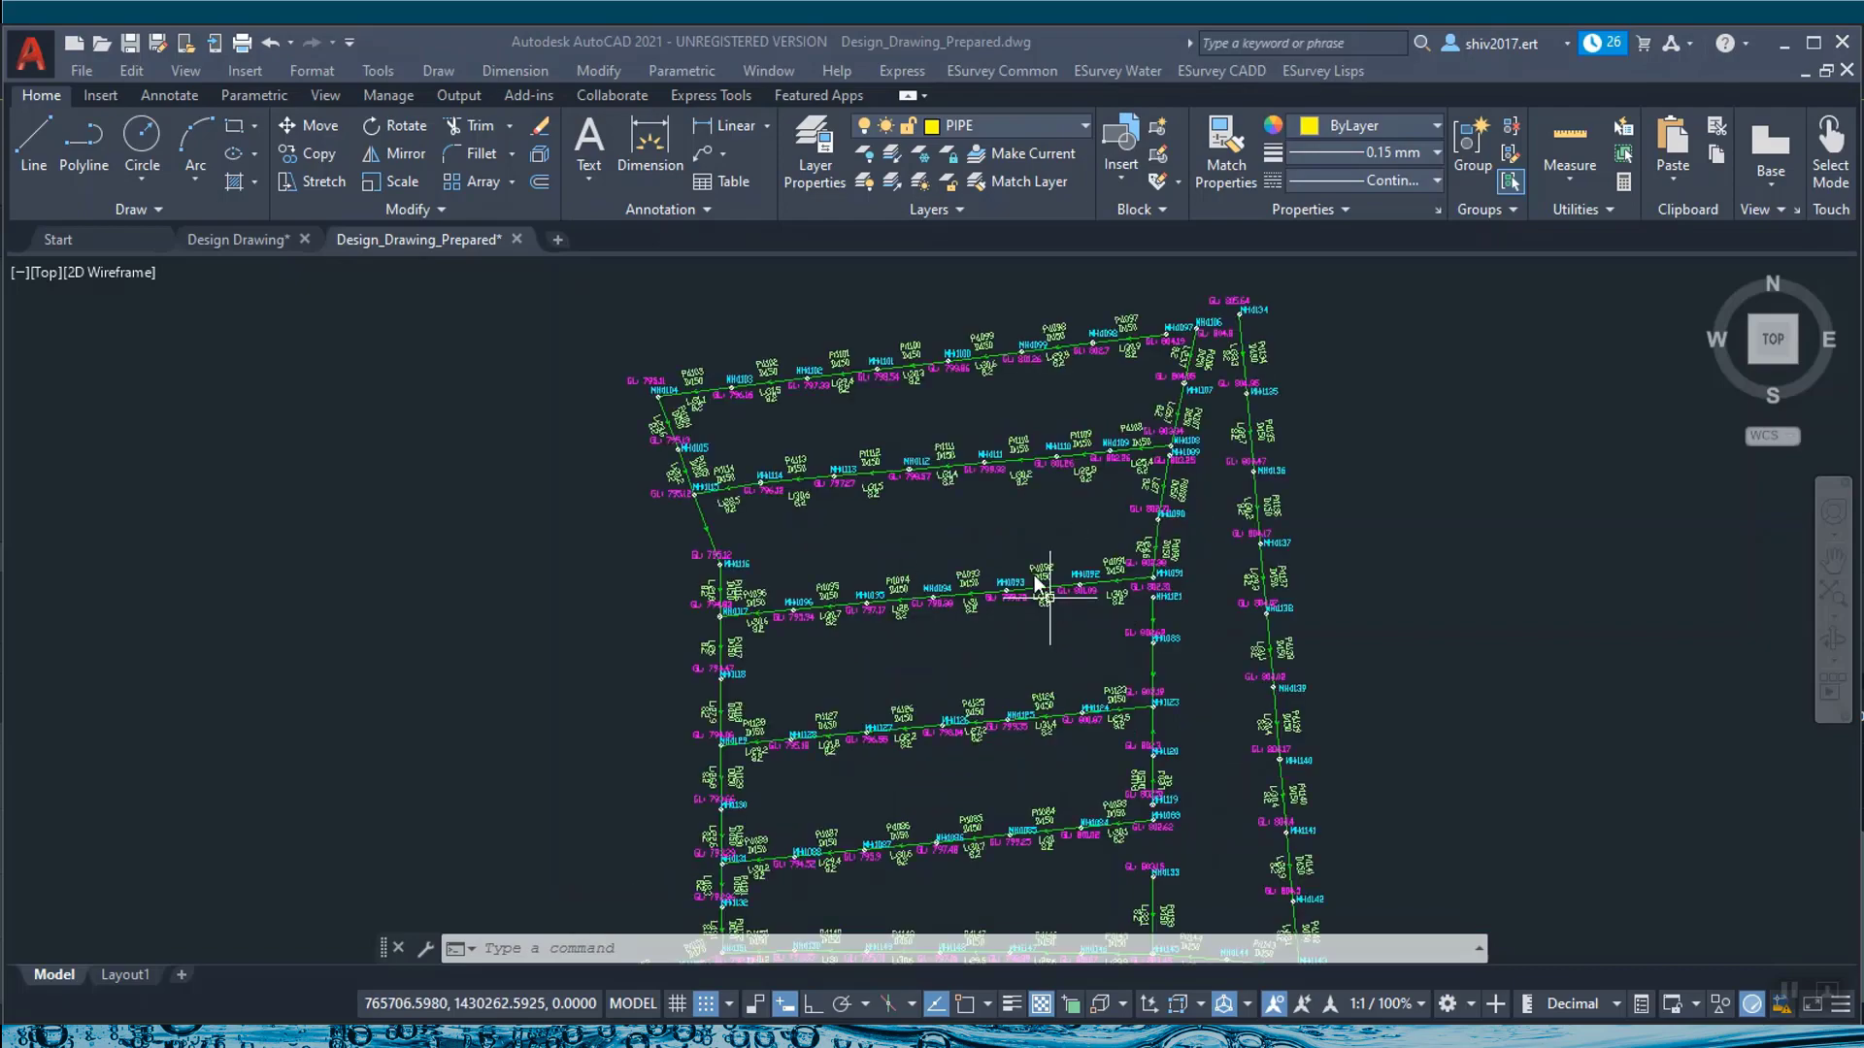
Step: Zoom around the Tree branch network and briefly open the ESurvey Water menu
scroll(1104, 521, "down", 2)
scroll(1163, 380, "up", 4)
scroll(1163, 381, "up", 6)
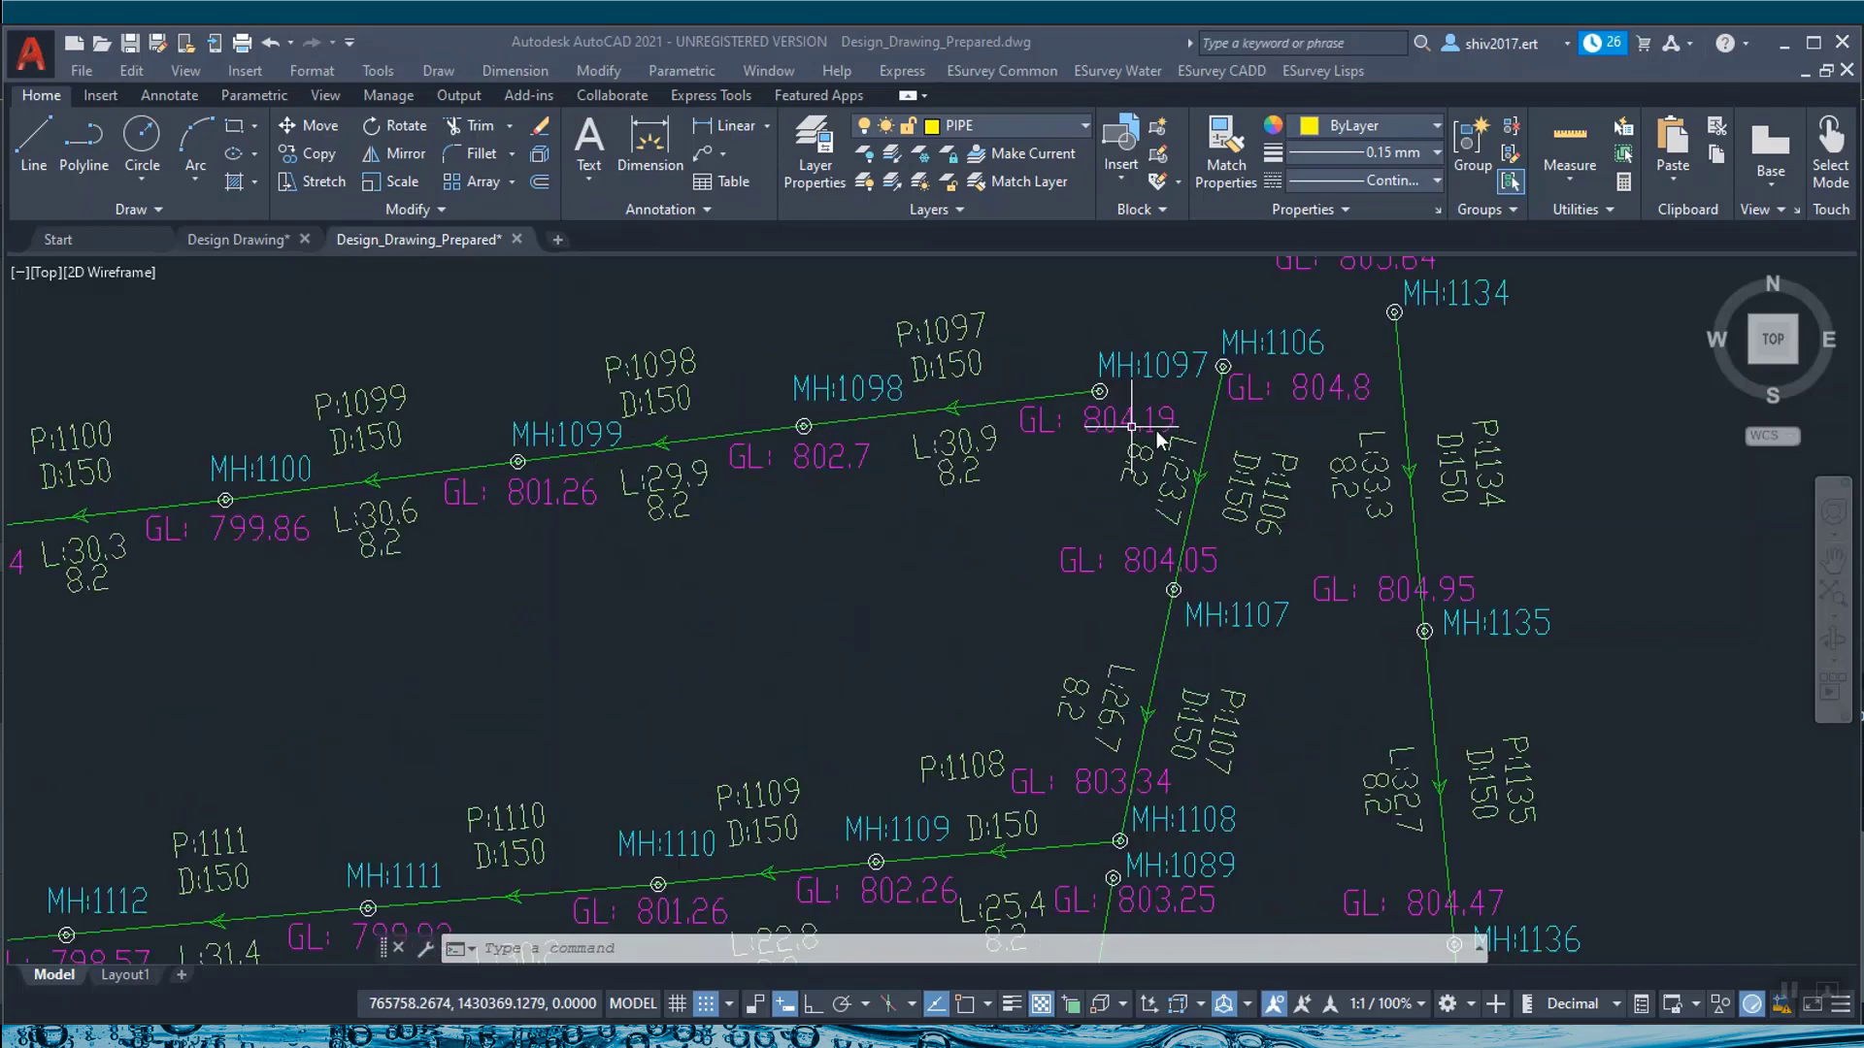
scroll(1231, 542, "down", 2)
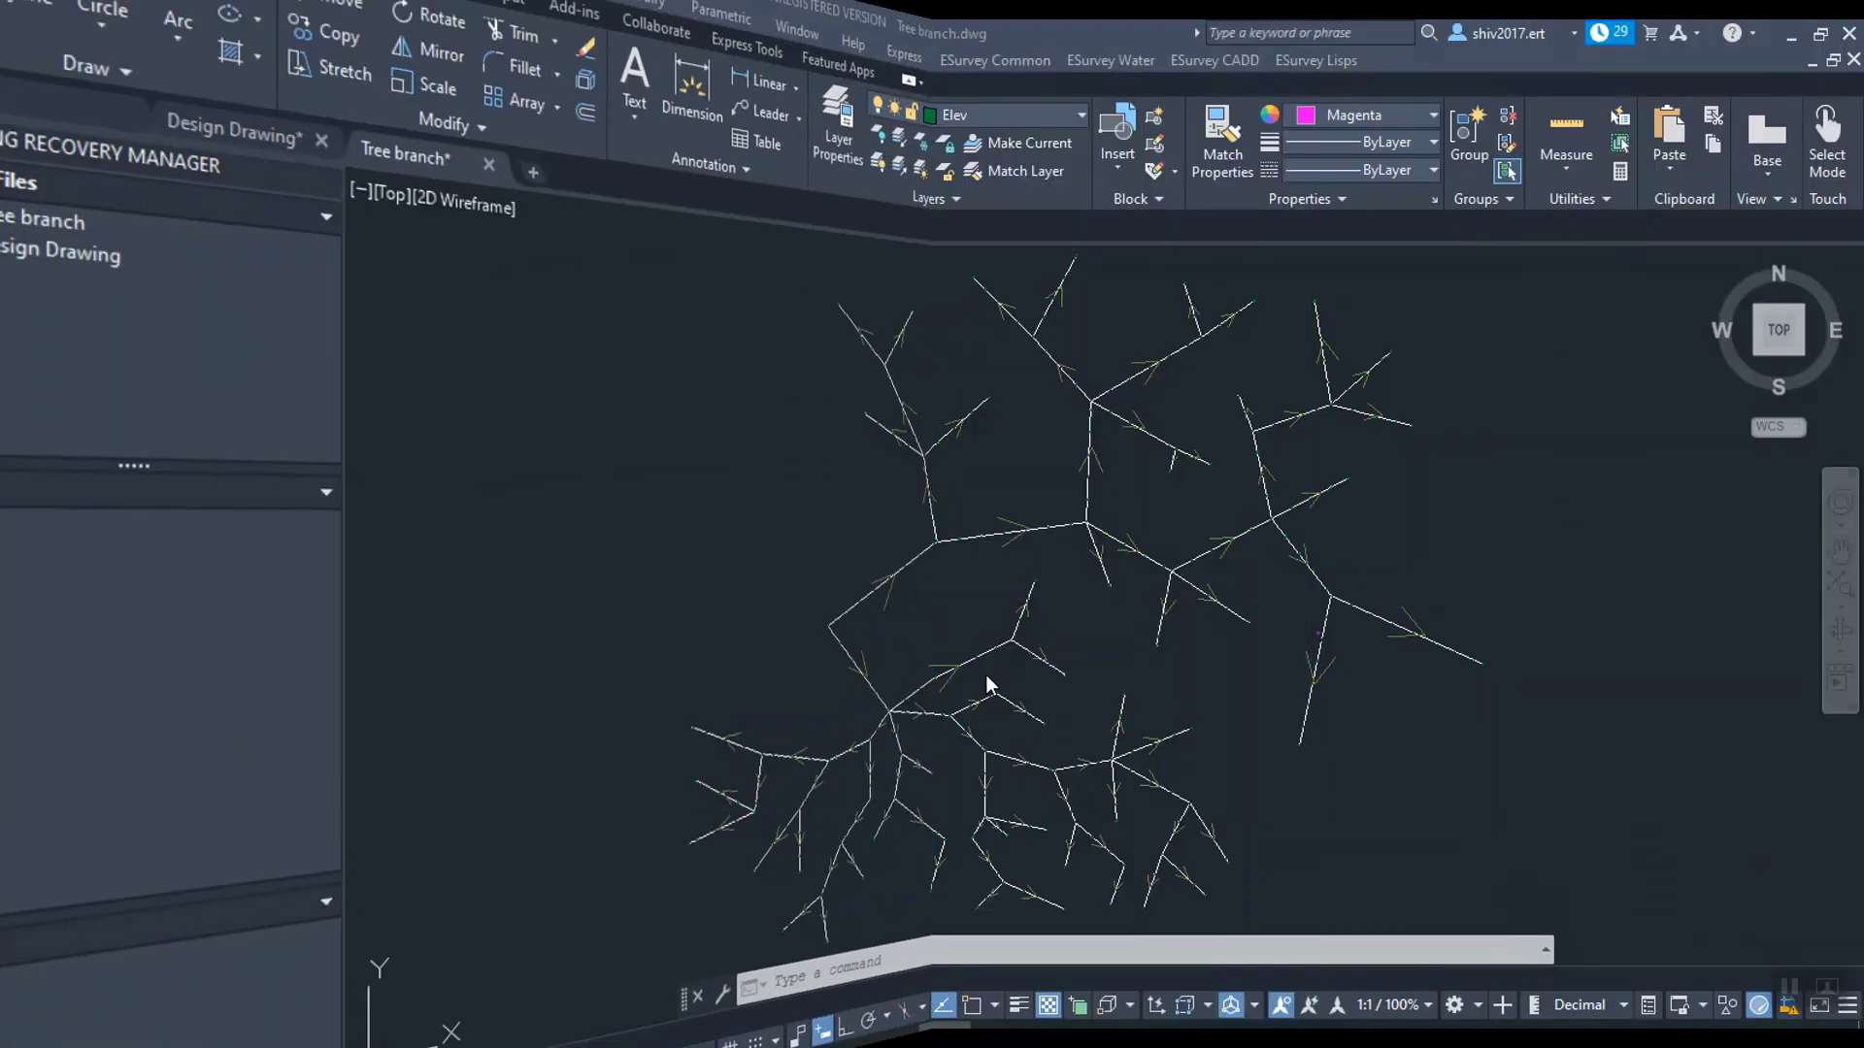
scroll(924, 716, "up", 5)
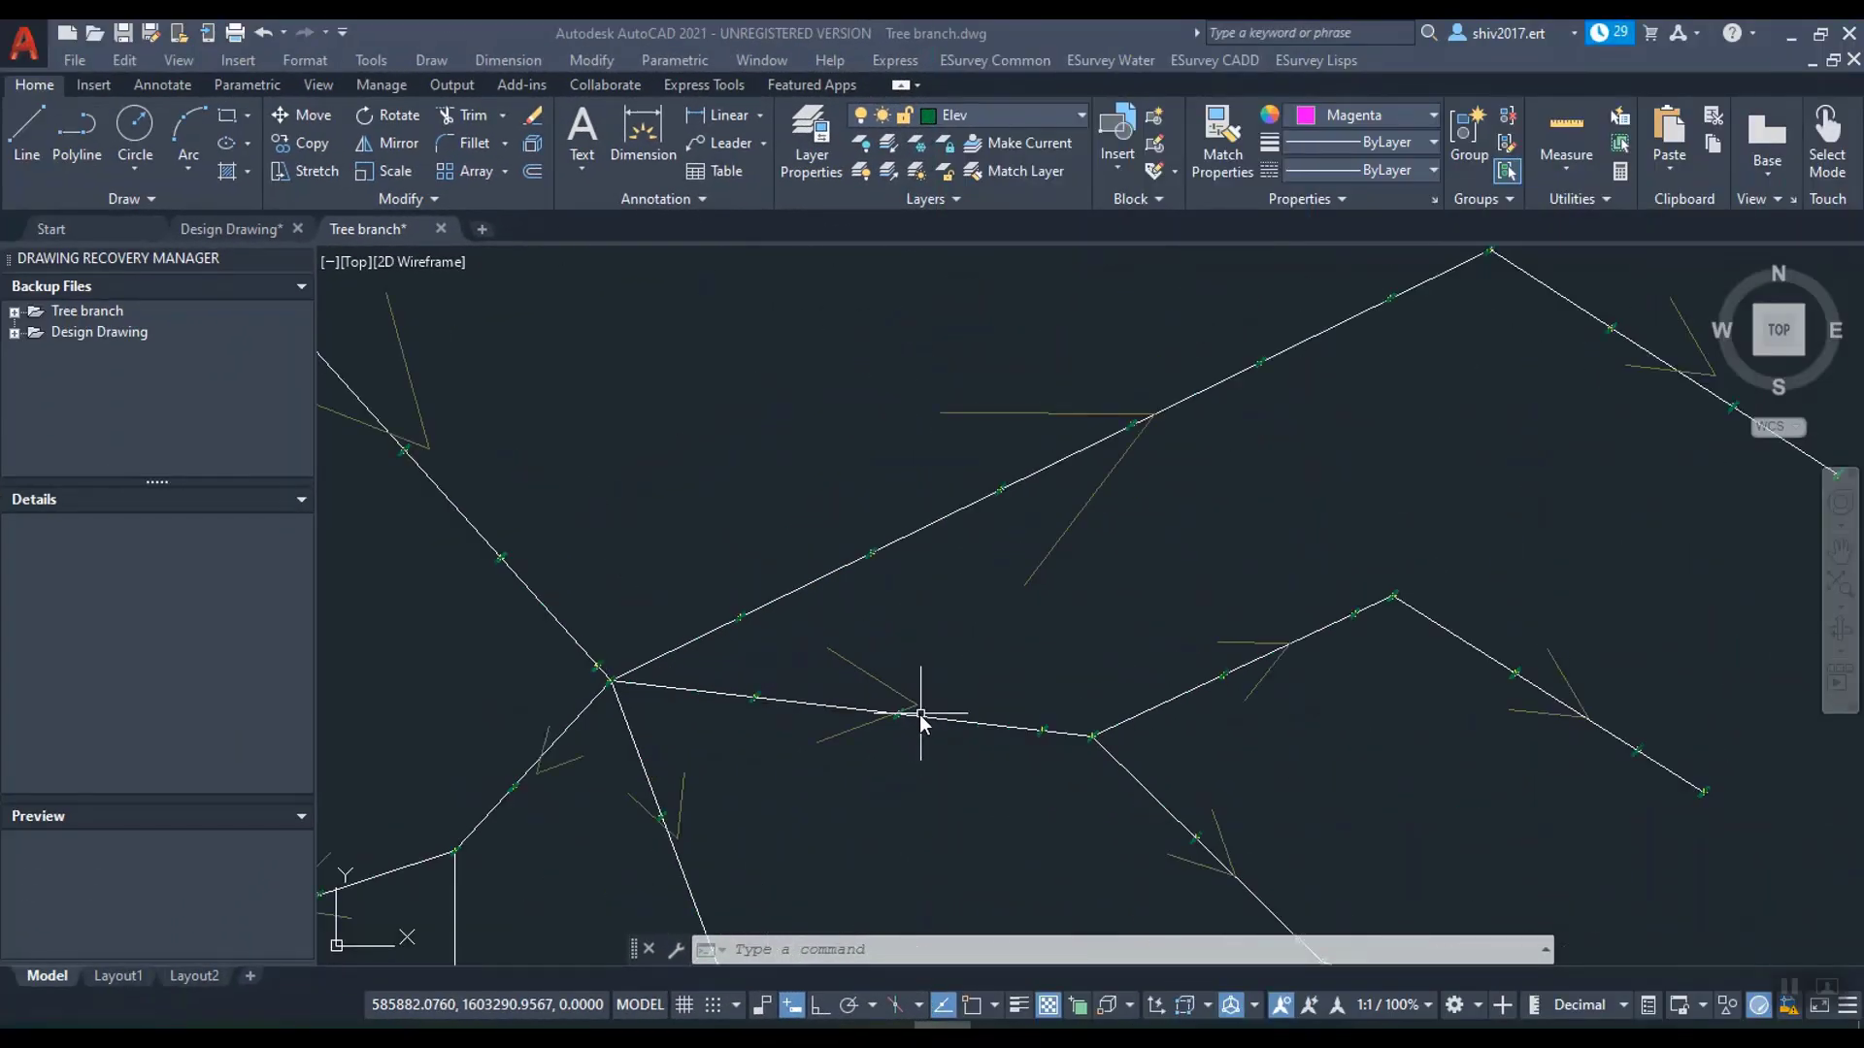
scroll(920, 715, "up", 2)
scroll(388, 662, "up", 10)
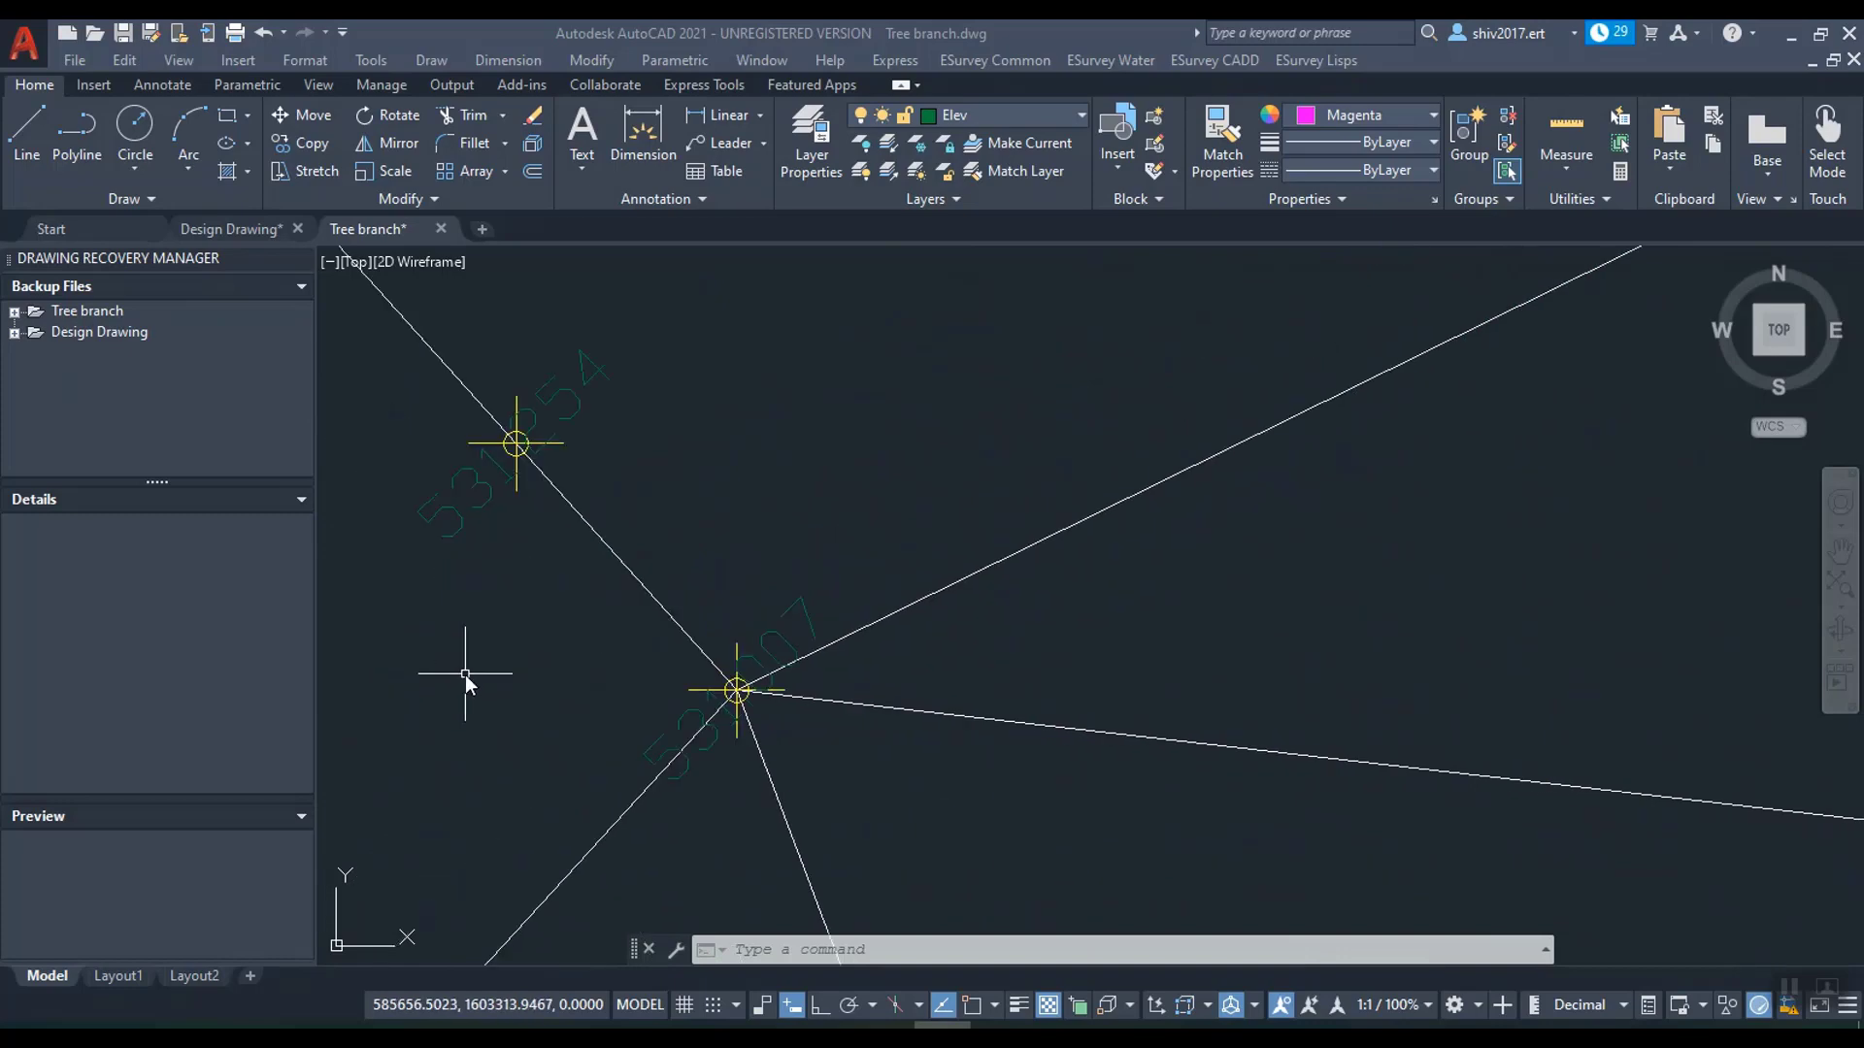
scroll(791, 677, "down", 7)
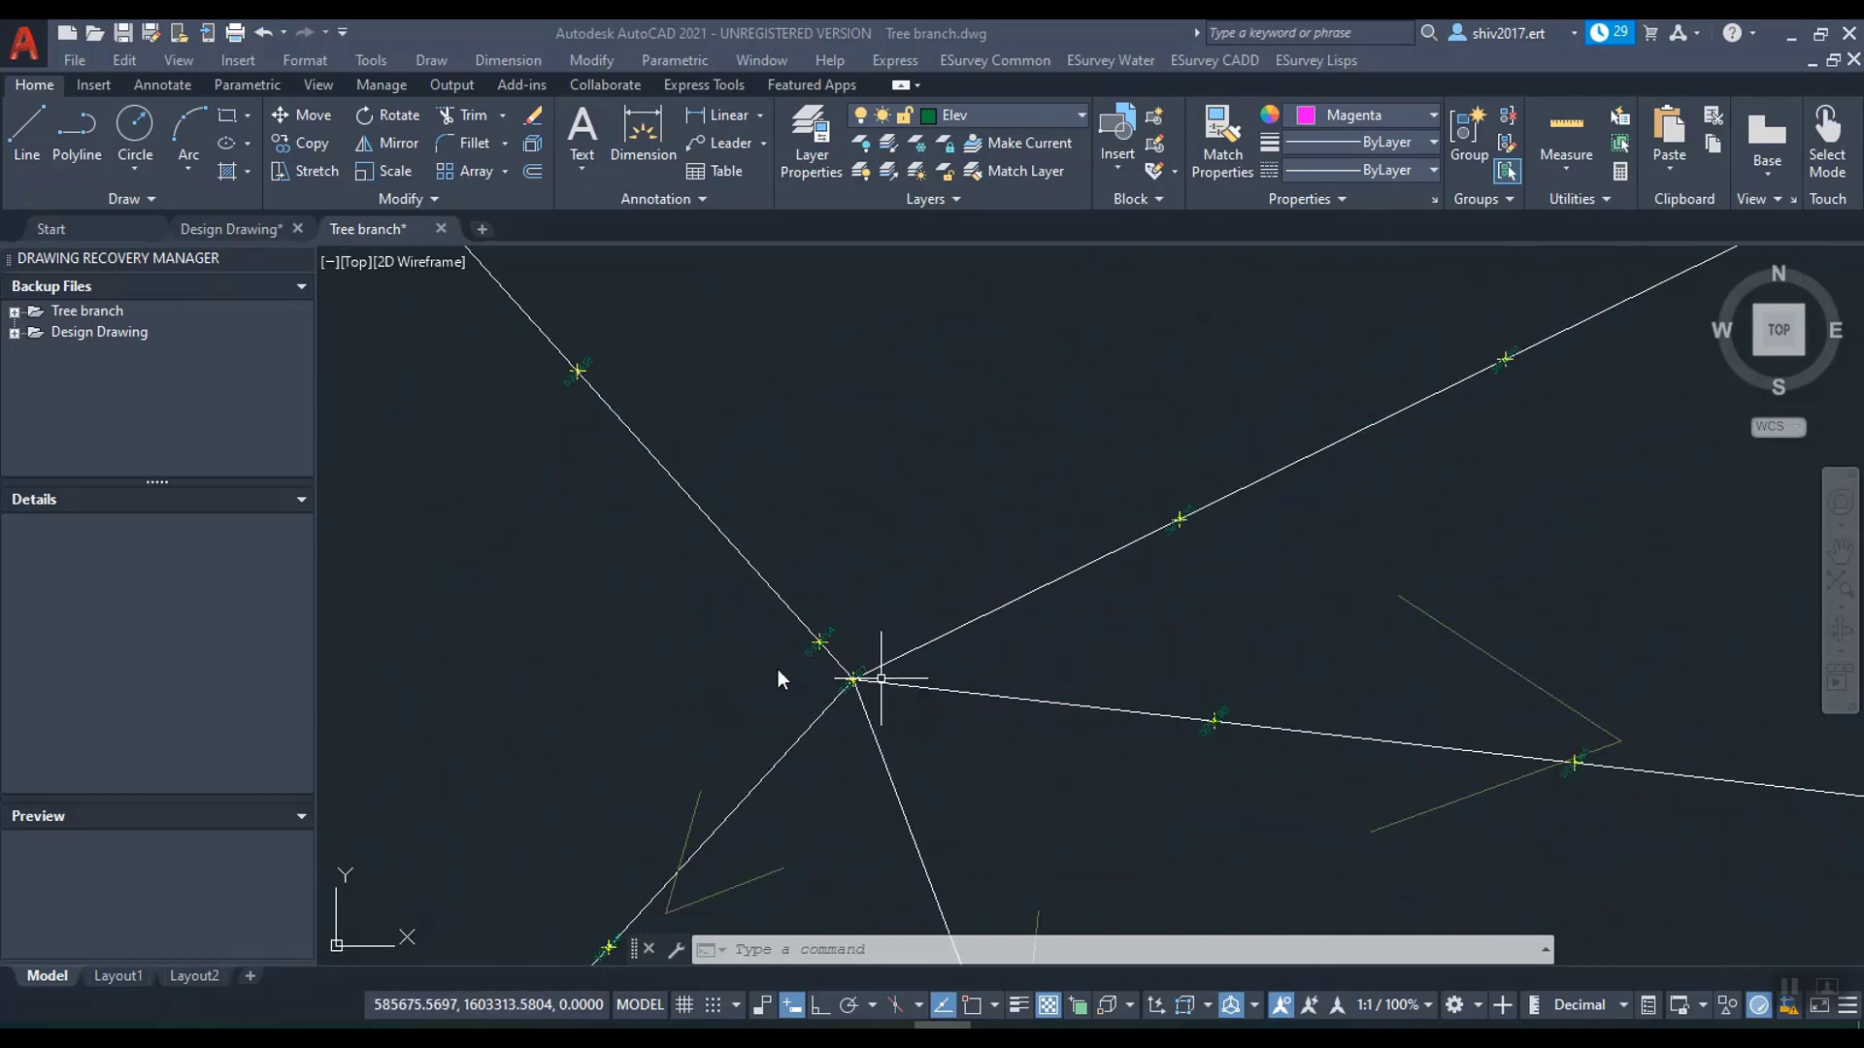
scroll(740, 670, "down", 4)
scroll(1077, 621, "up", 2)
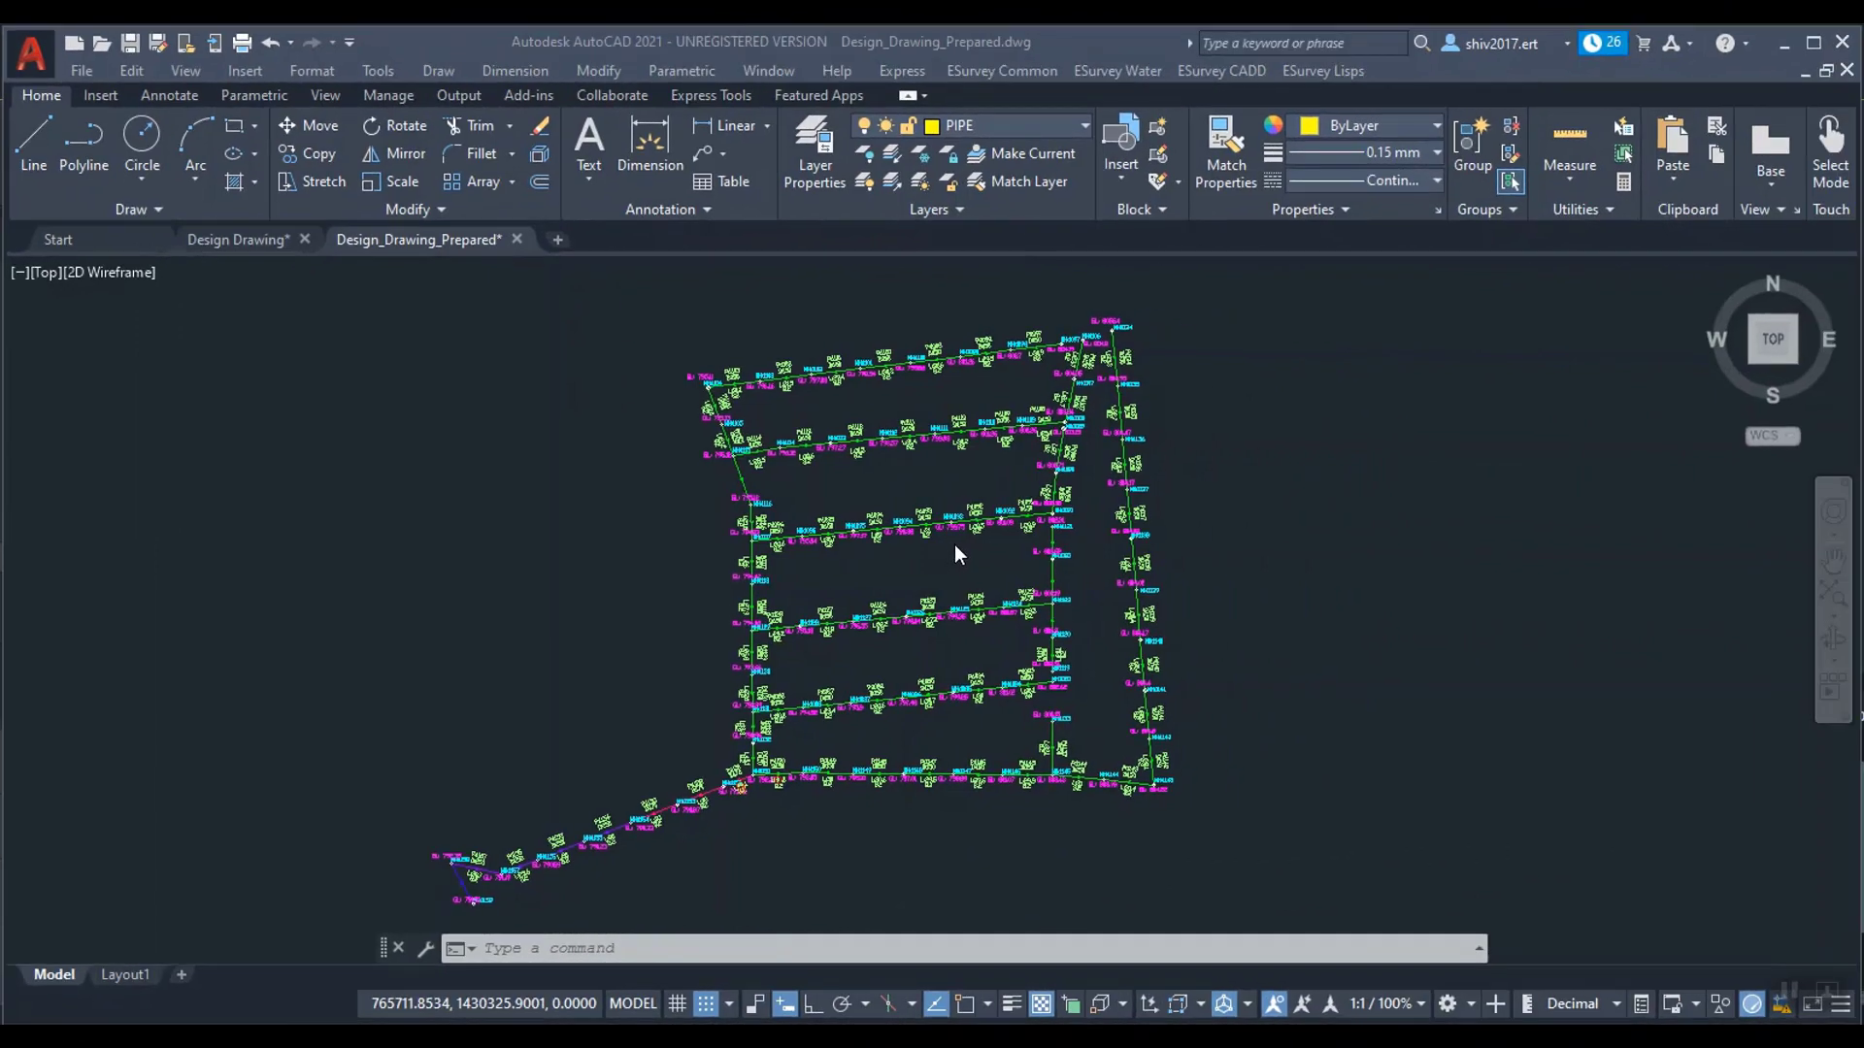
left_click(1011, 86)
mouse_move(1026, 220)
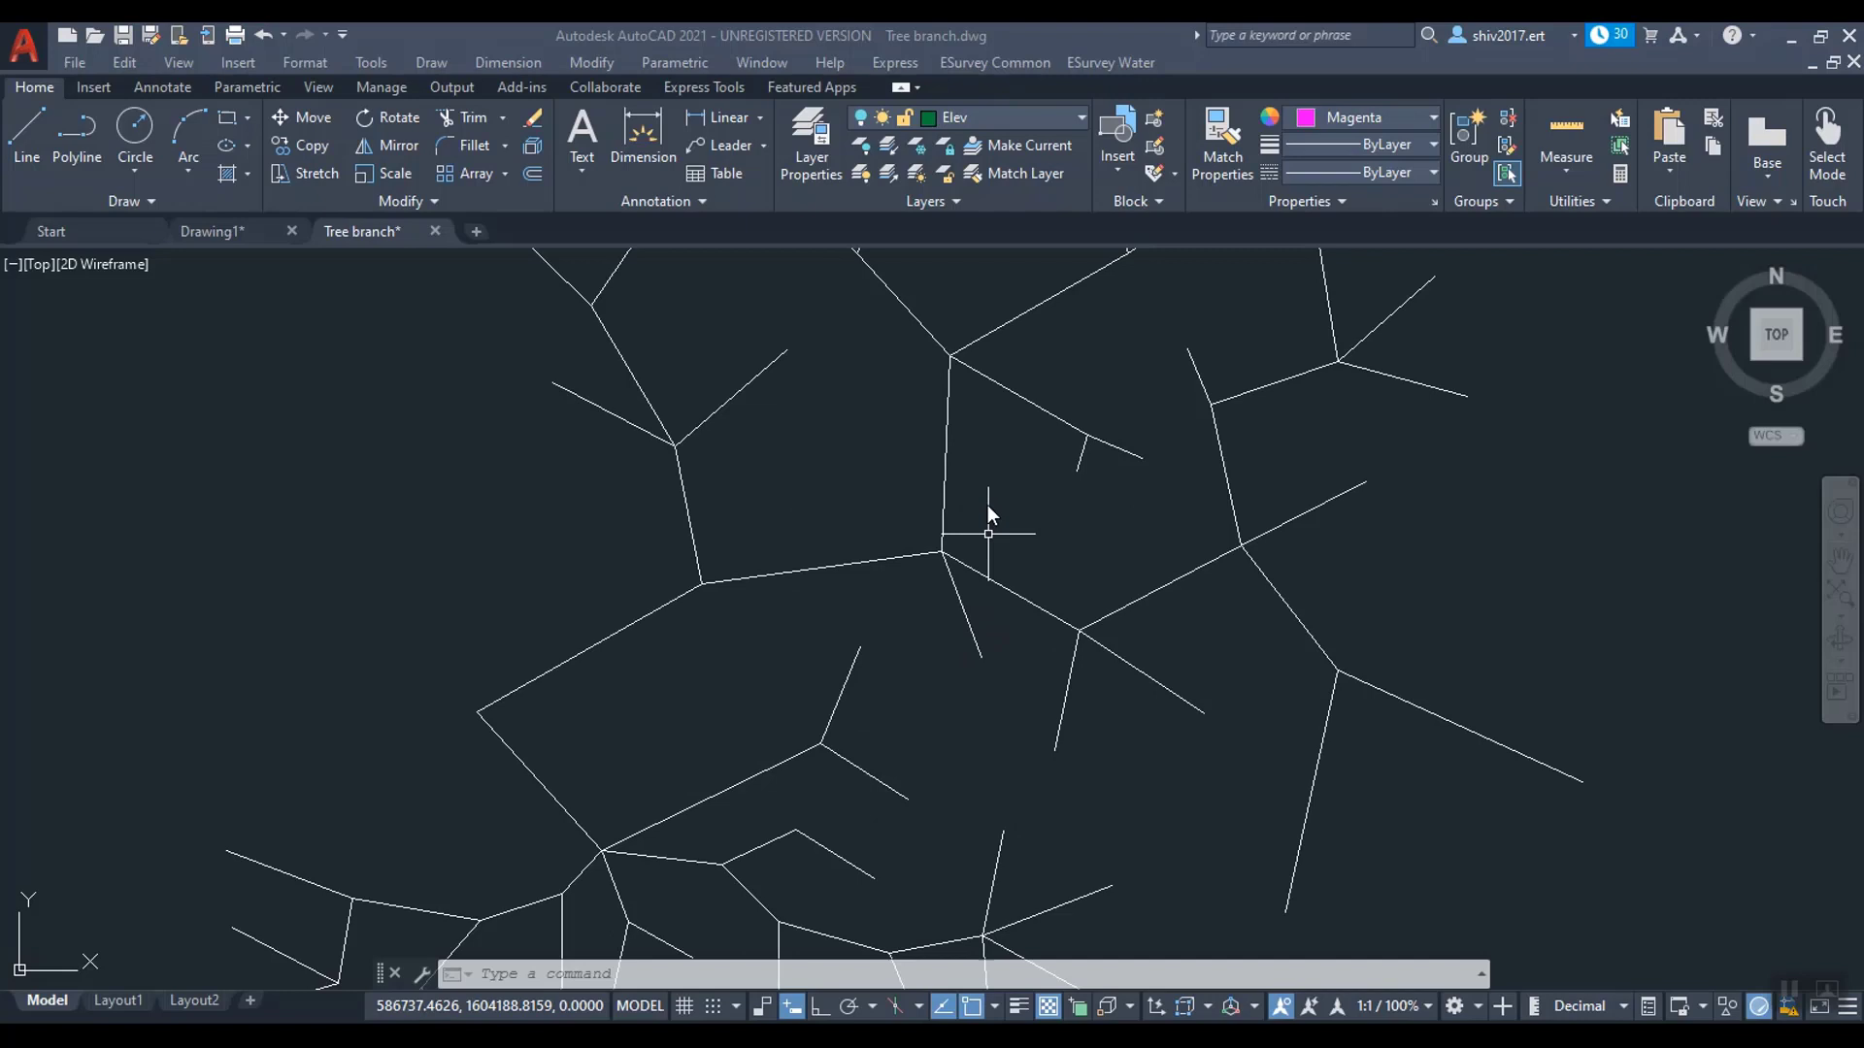
Step: Select three branch polylines of the tree network
left_click(948, 496)
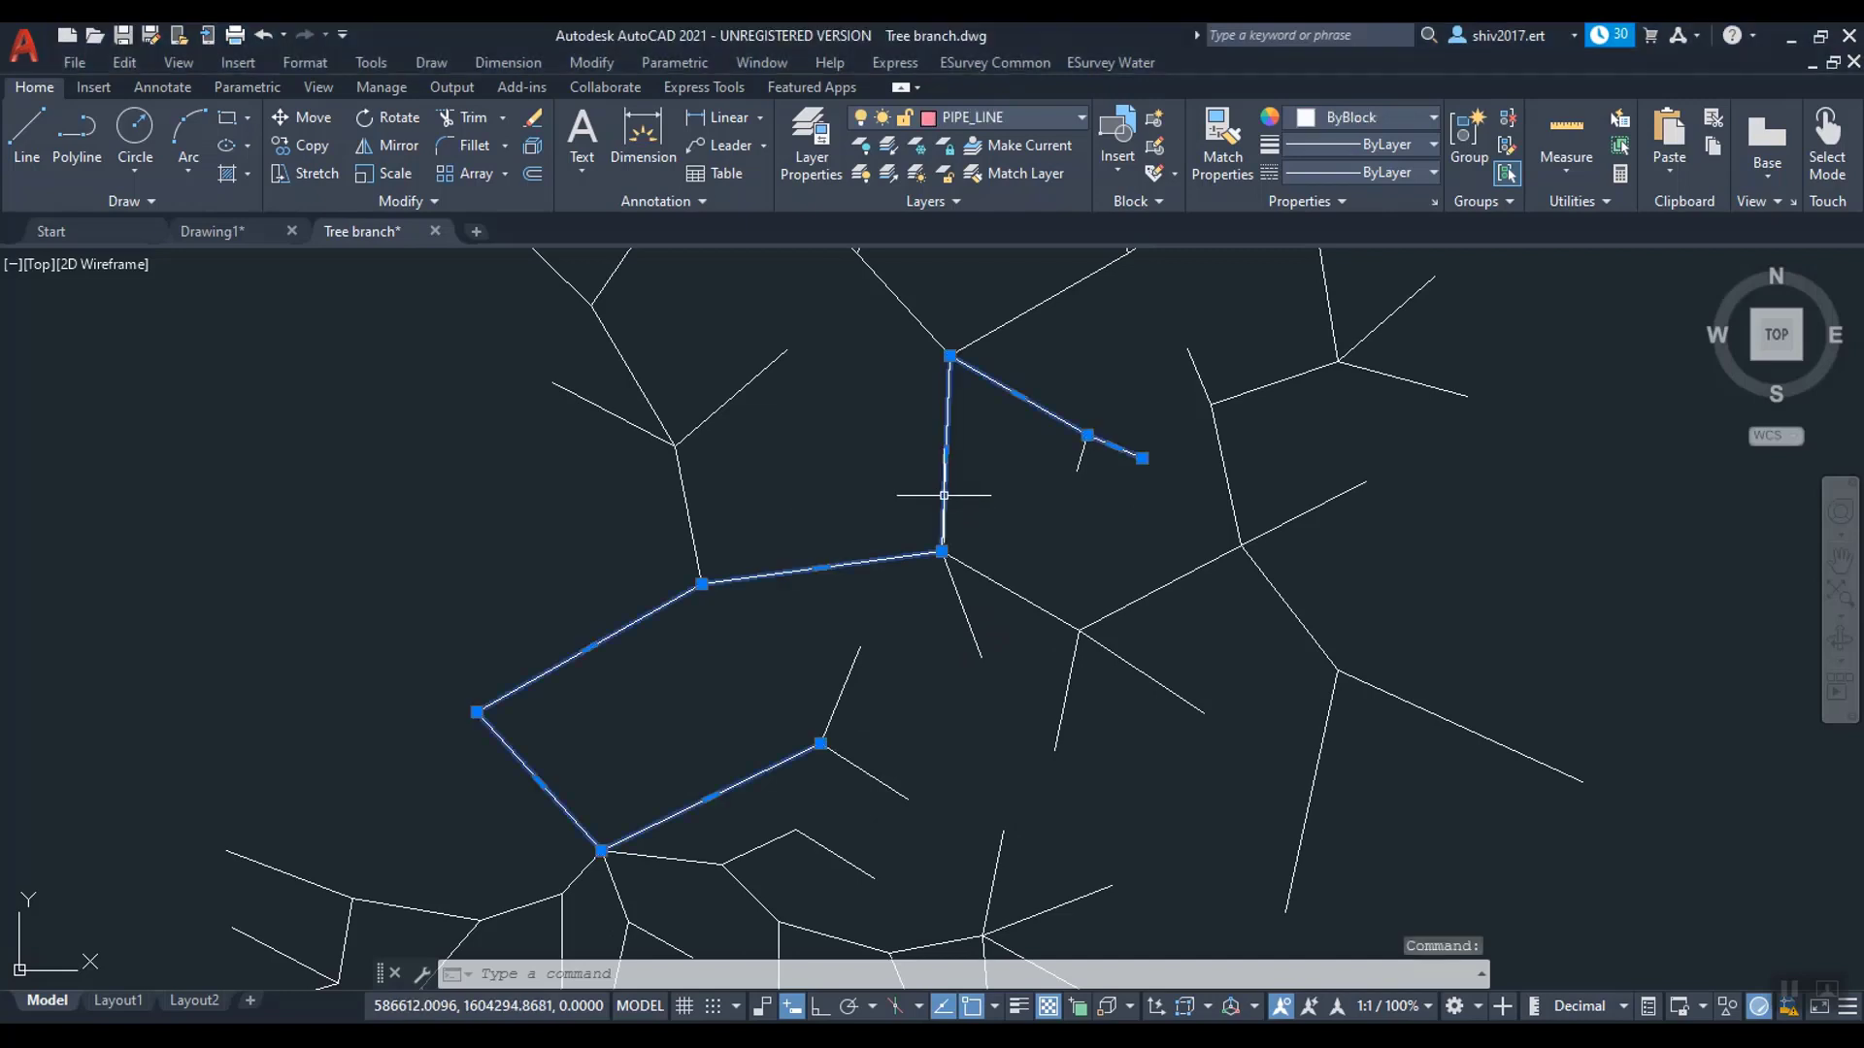
left_click(1017, 598)
left_click(1122, 659)
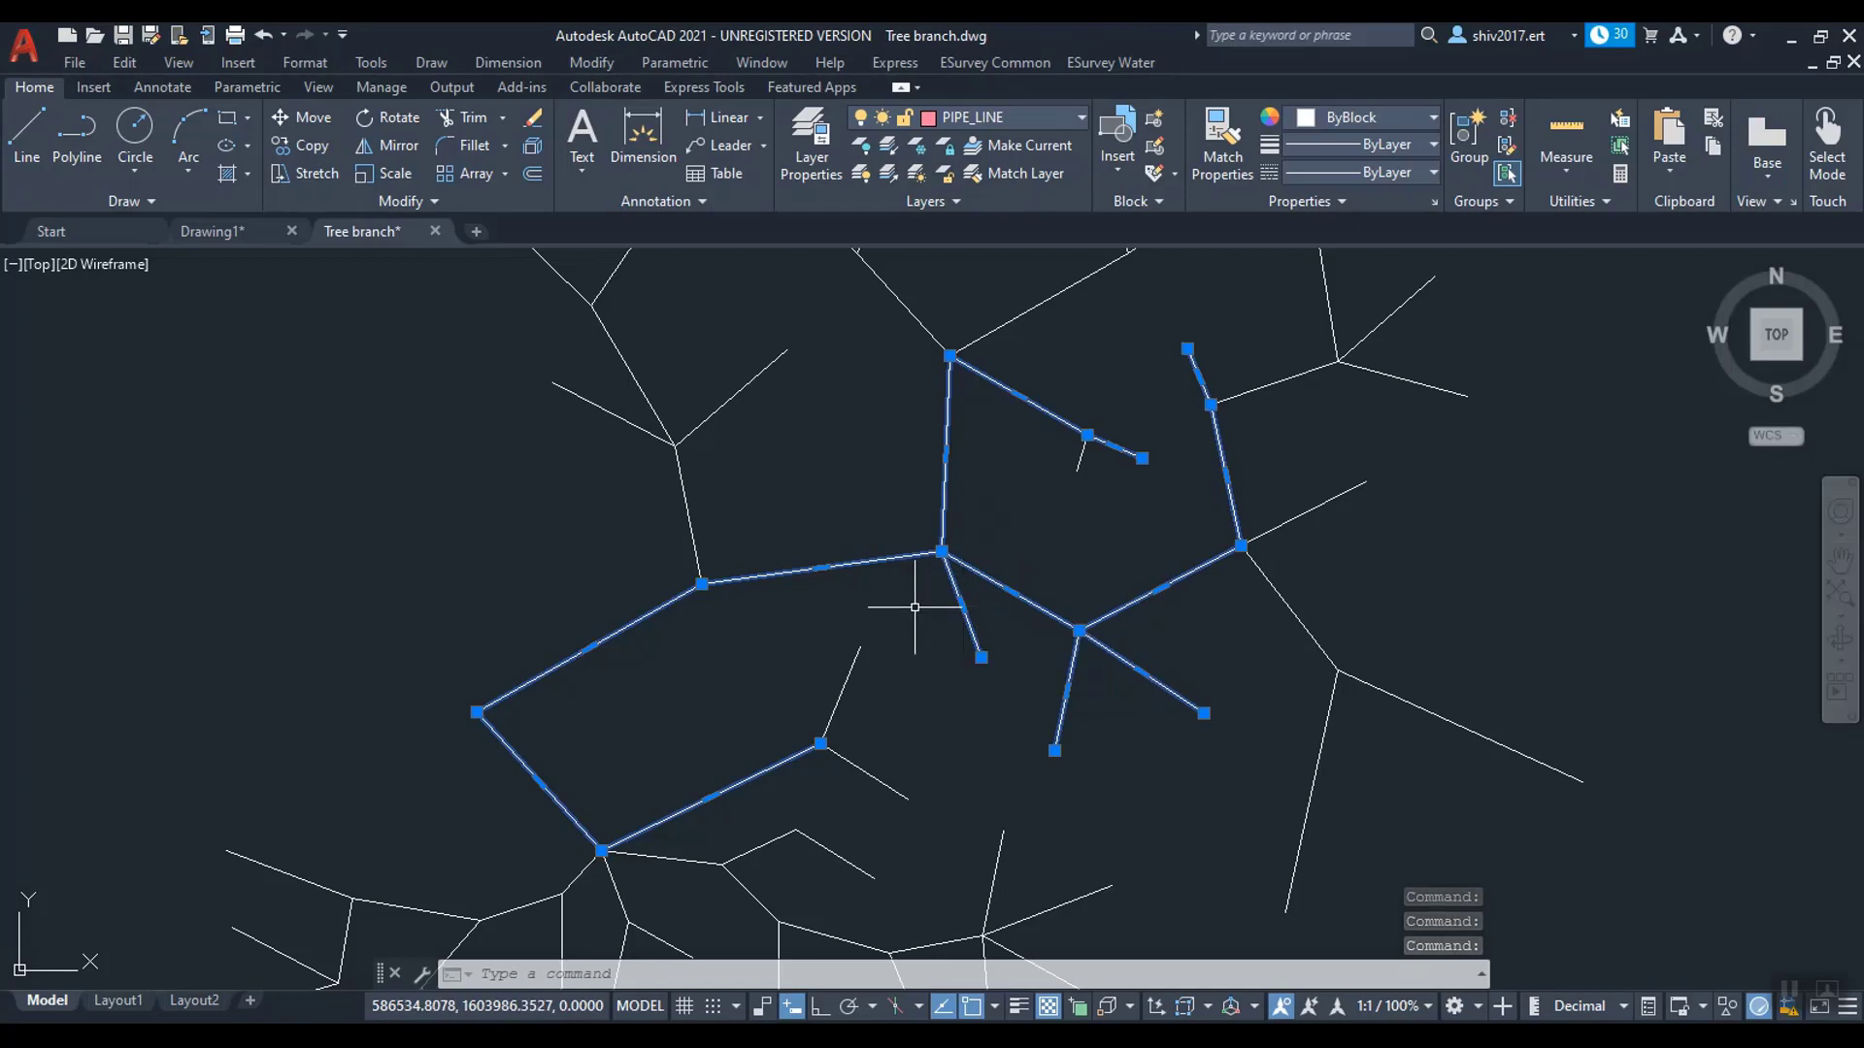
Step: Select the connected chain of PIPE_LINE branches and bring up ESurvey Water > Smart Network
left_click(1110, 62)
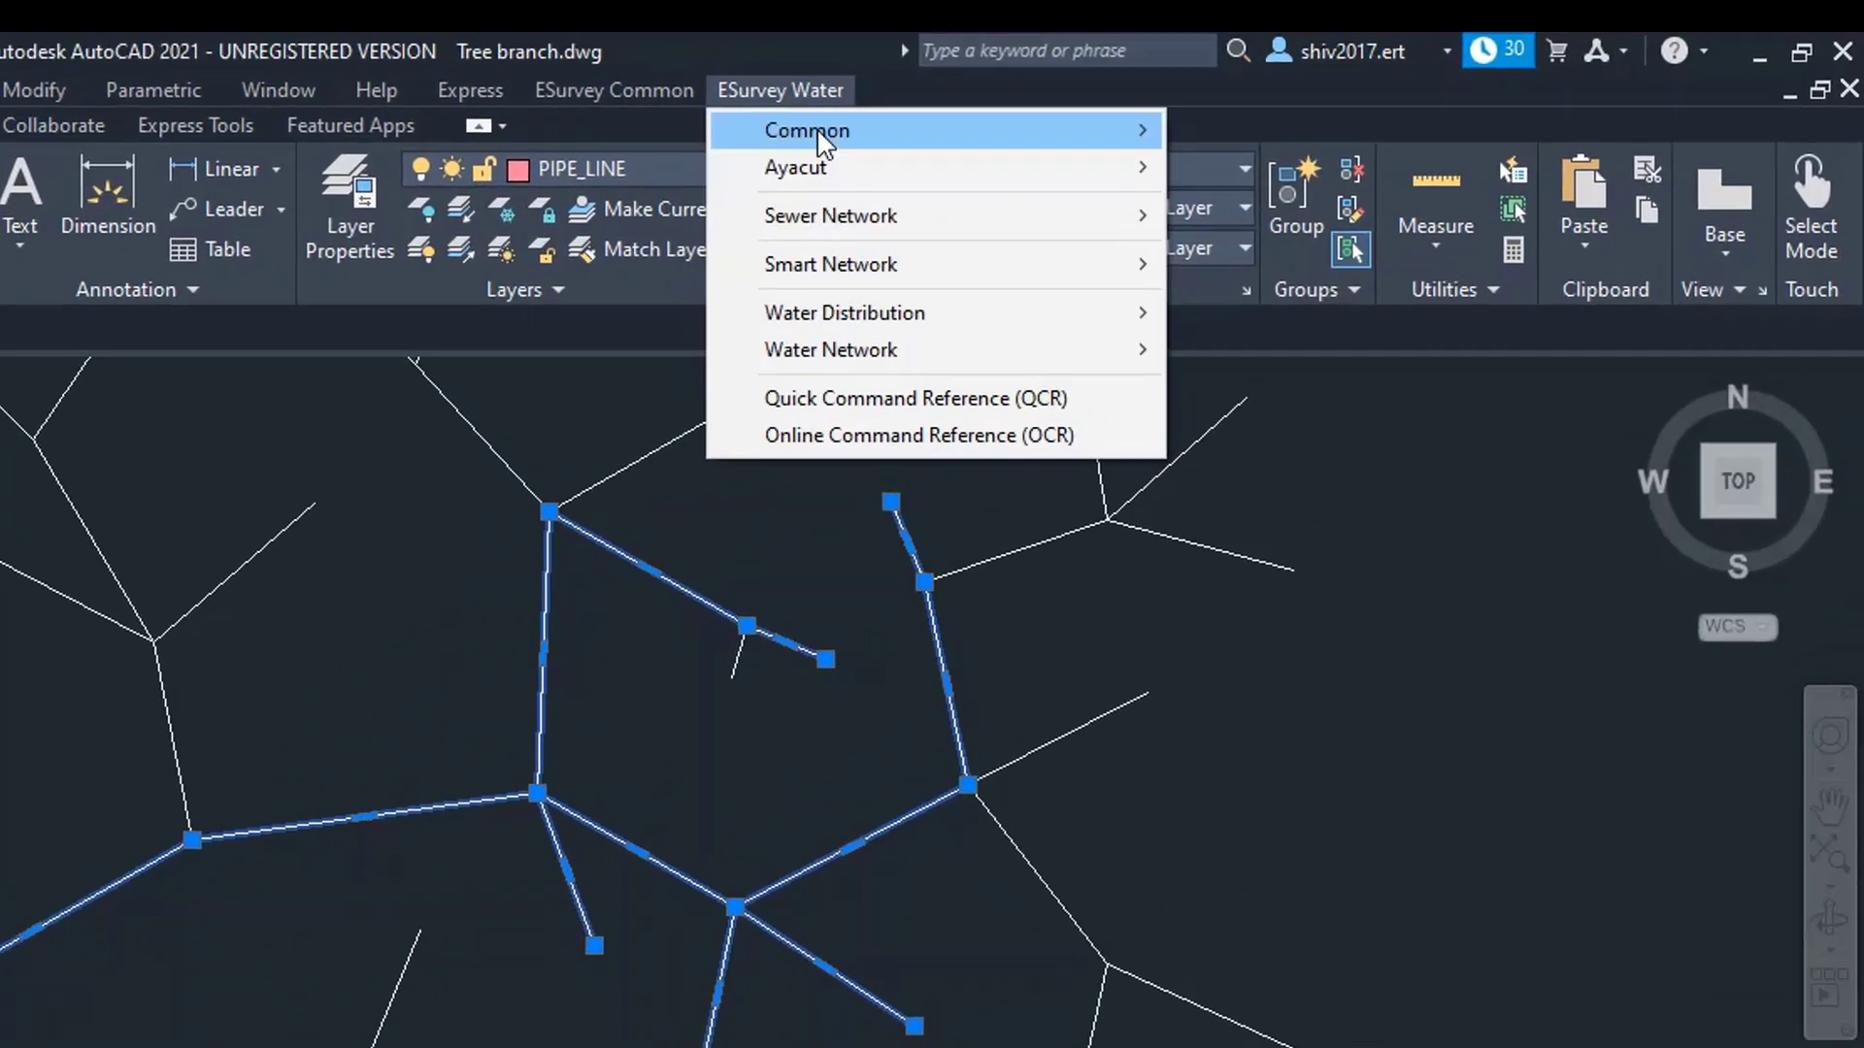
mouse_move(990, 271)
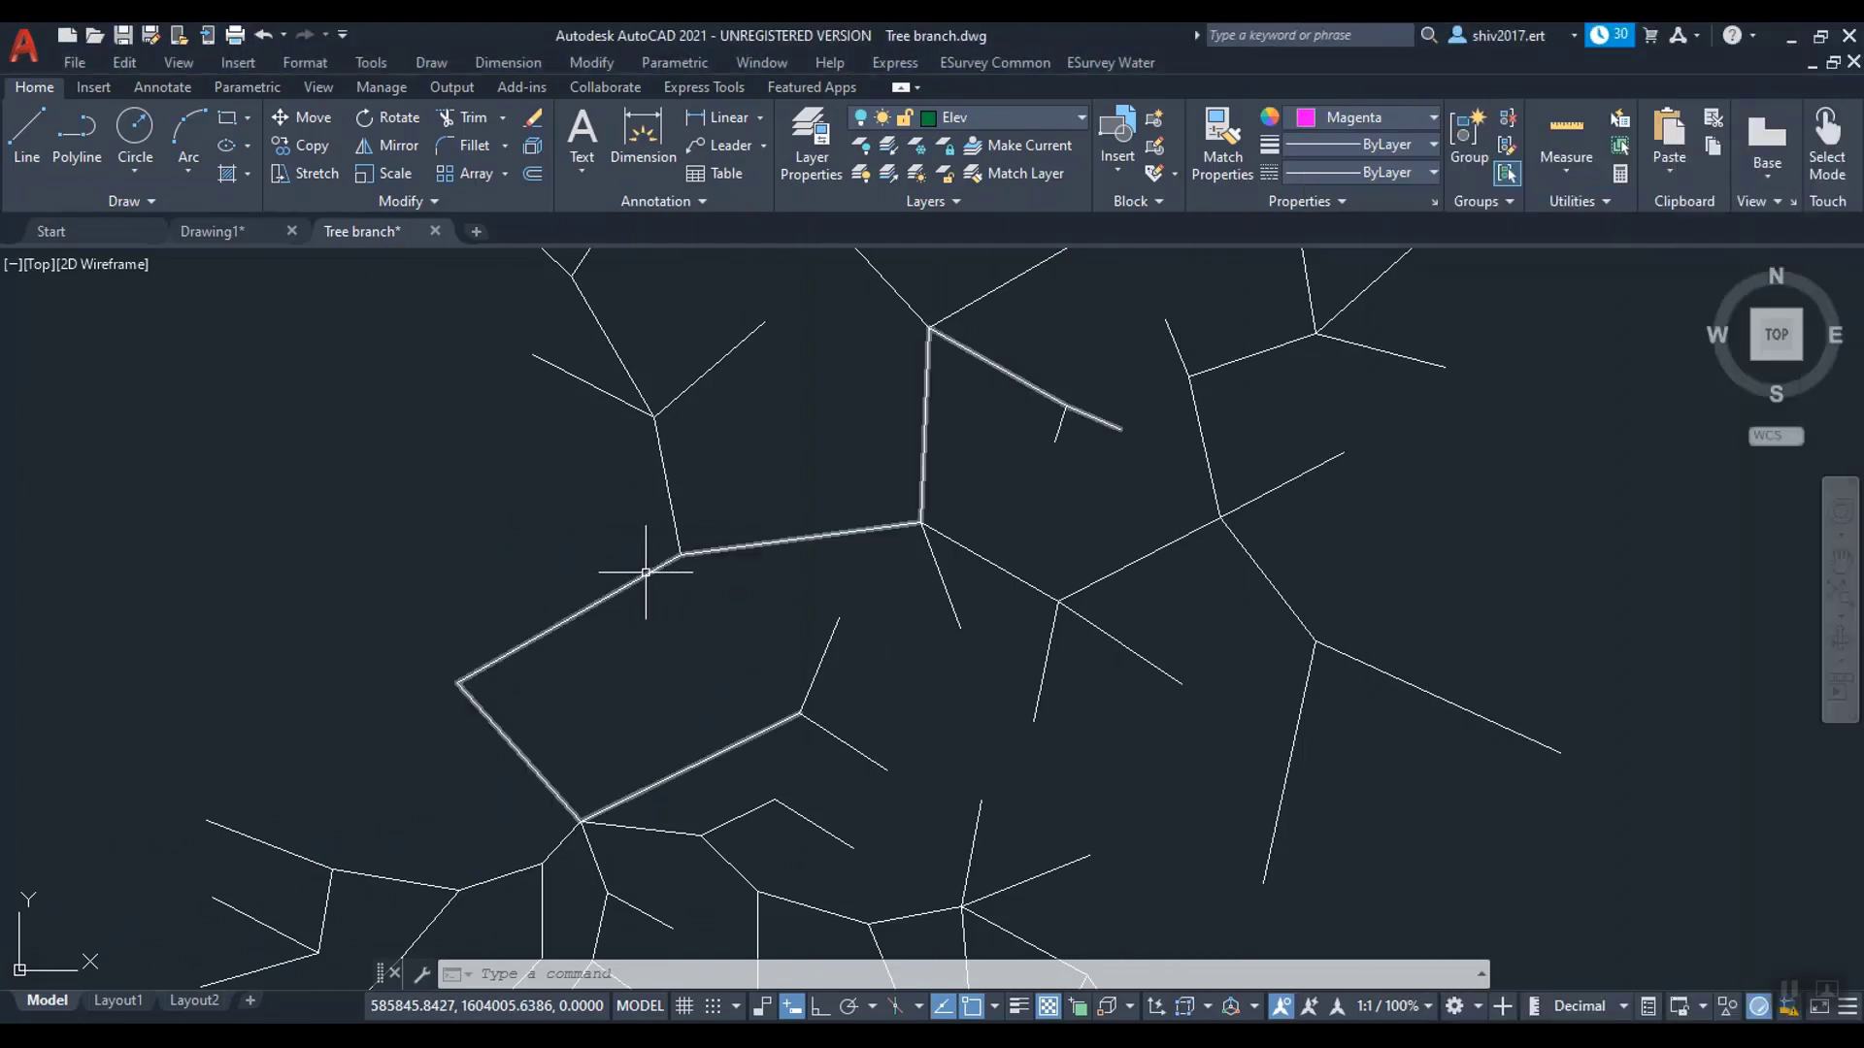
left_click(646, 573)
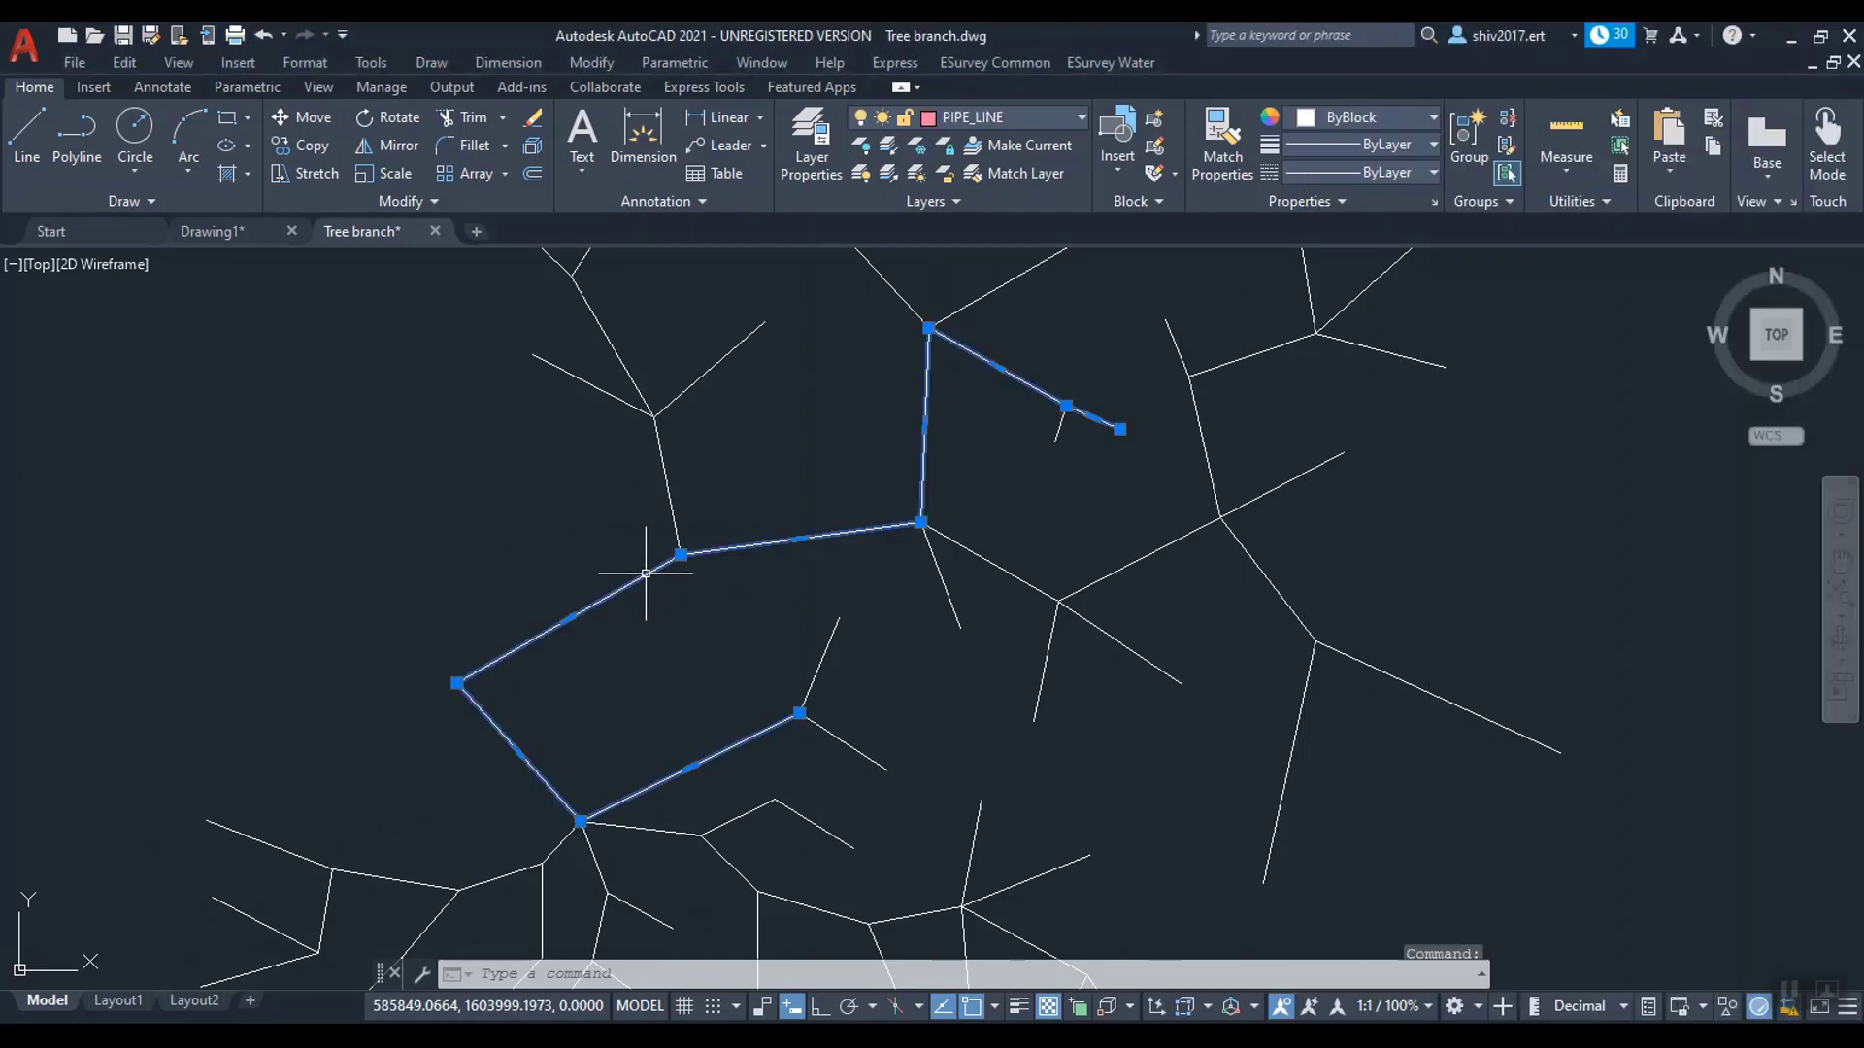
scroll(678, 553, "up", 4)
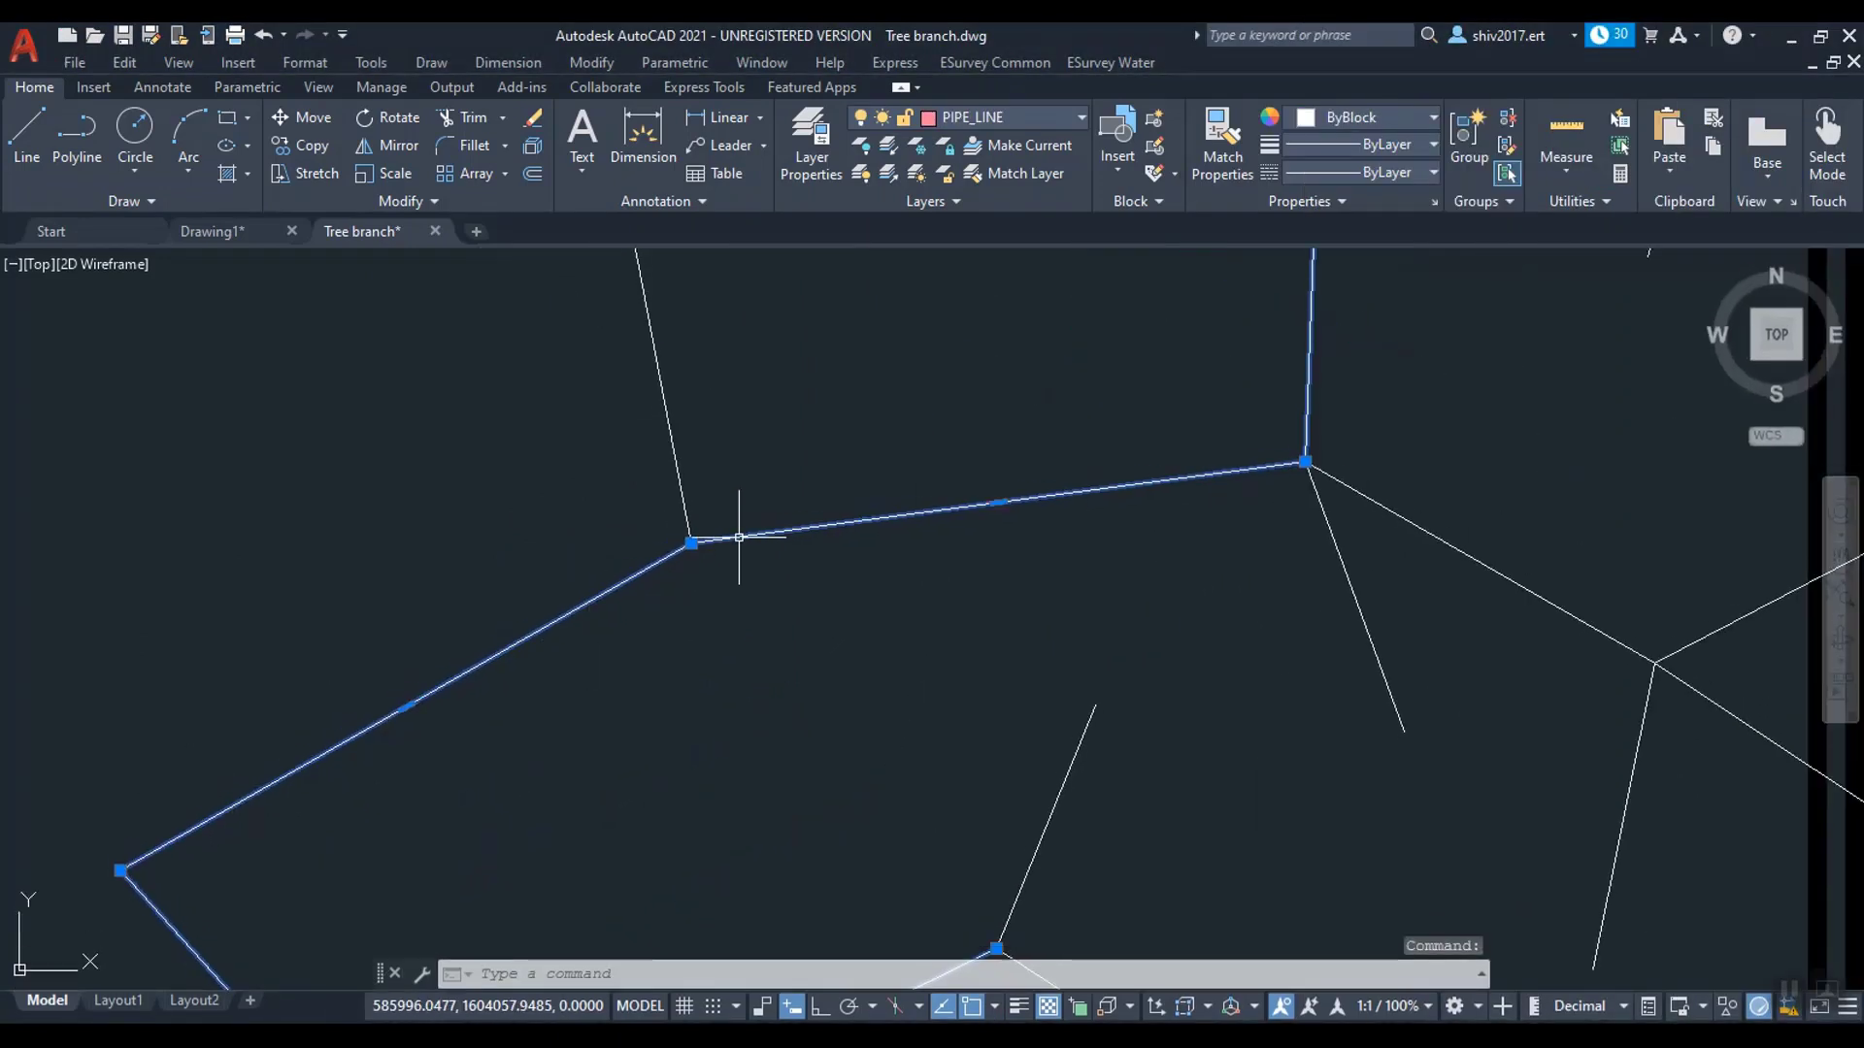
scroll(1256, 533, "down", 4)
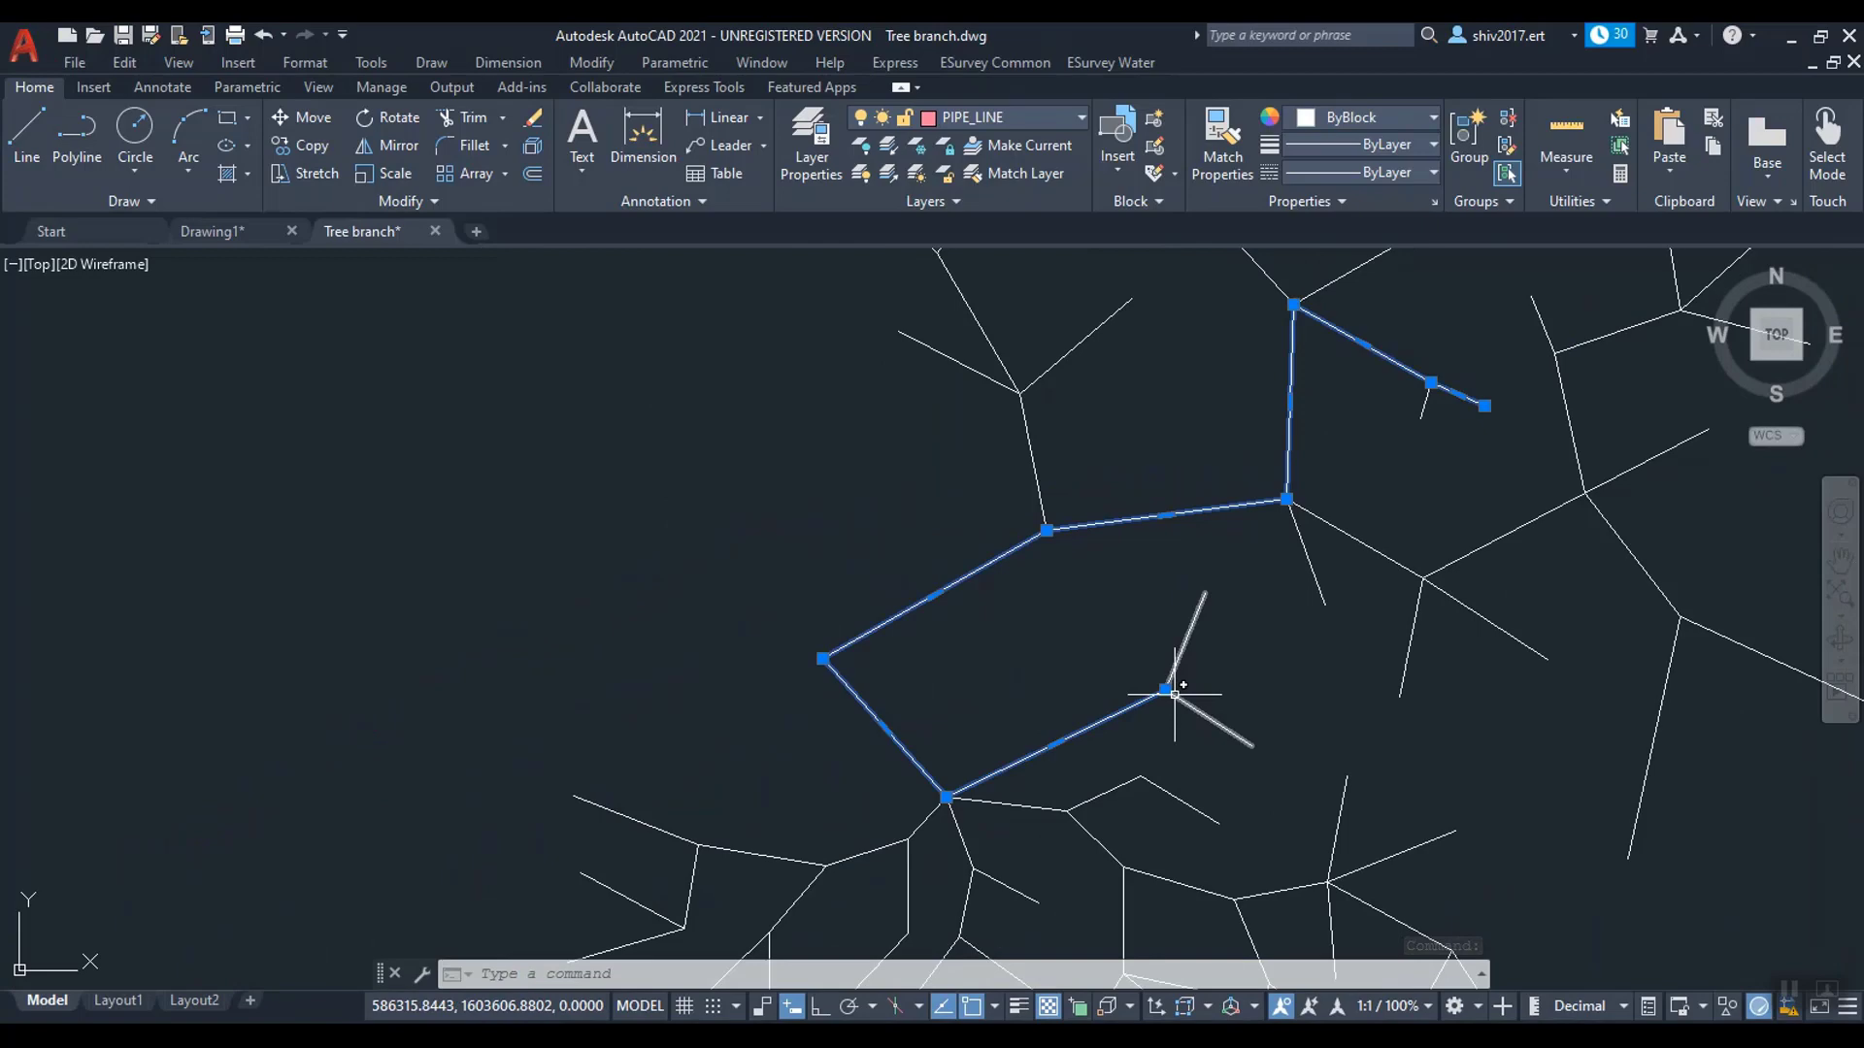
scroll(1109, 751, "up", 5)
scroll(1010, 679, "down", 2)
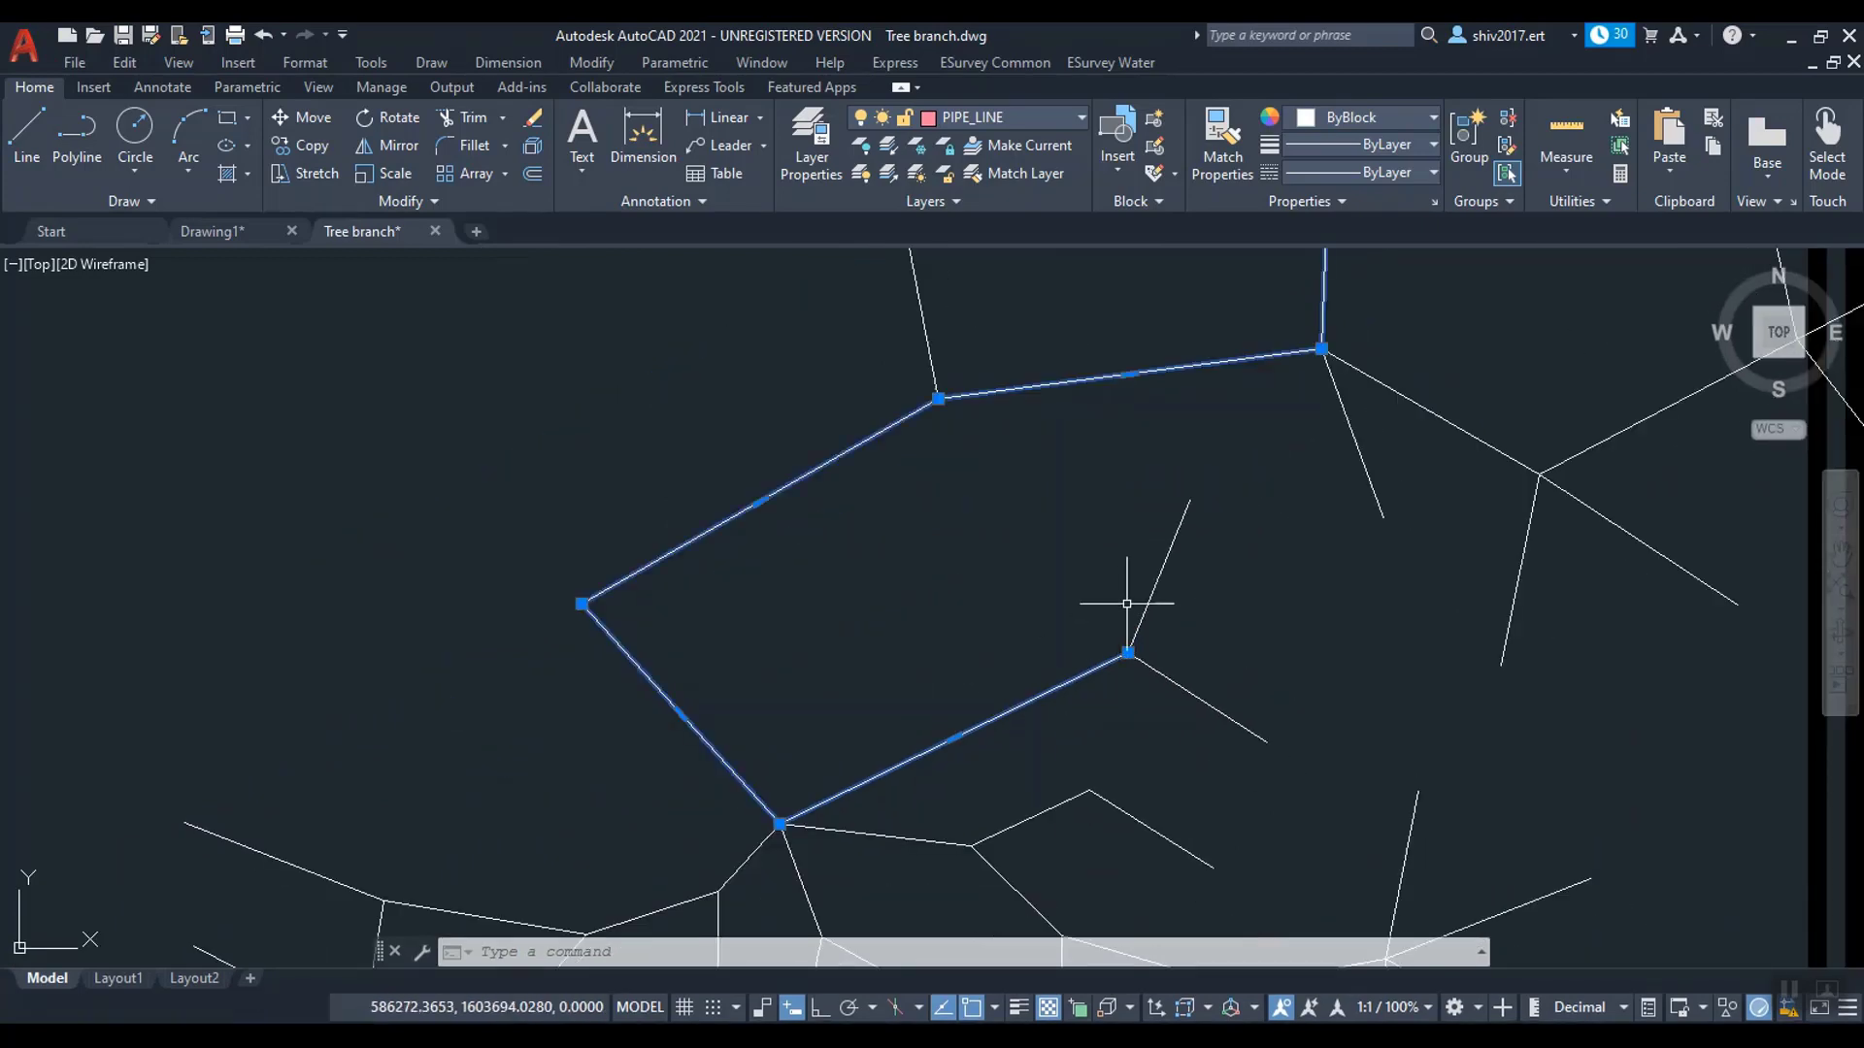
left_click(1110, 62)
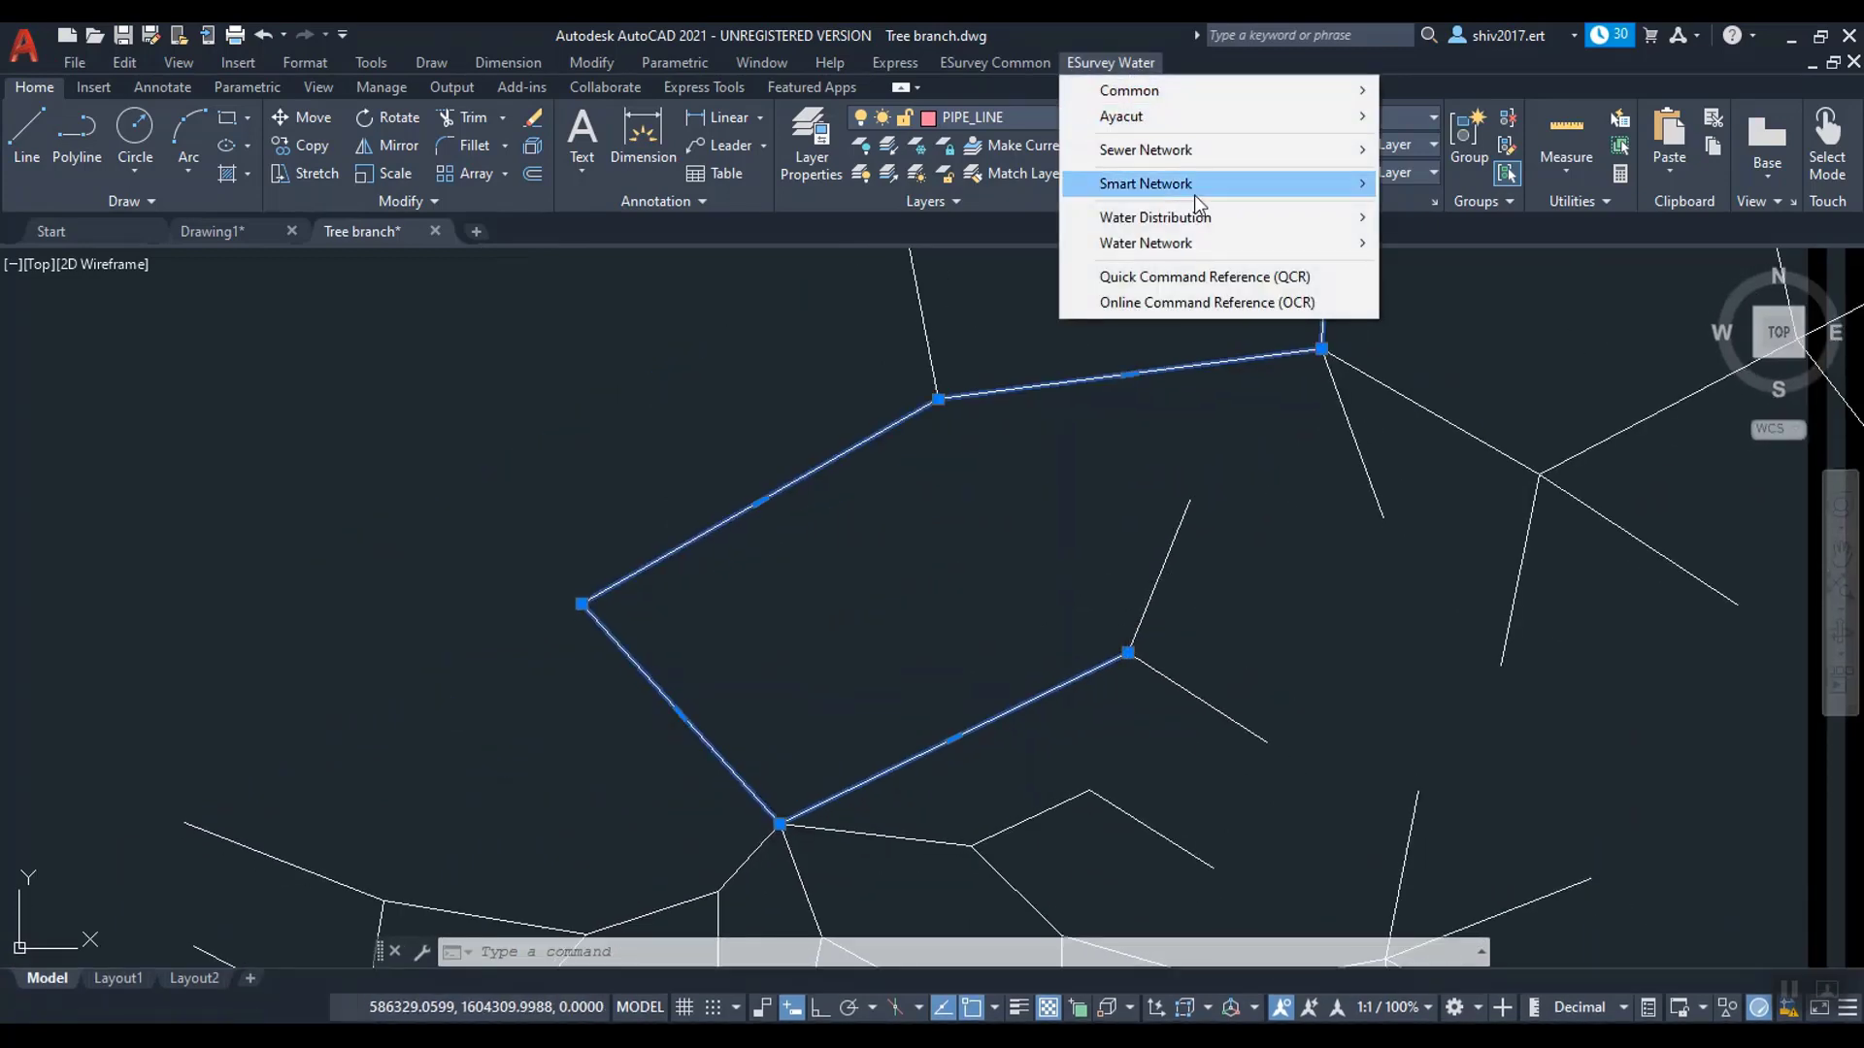
Step: Break all tree polylines at their intersections with BRPL, then select one segment to verify
mouse_move(1194, 184)
mouse_move(1524, 178)
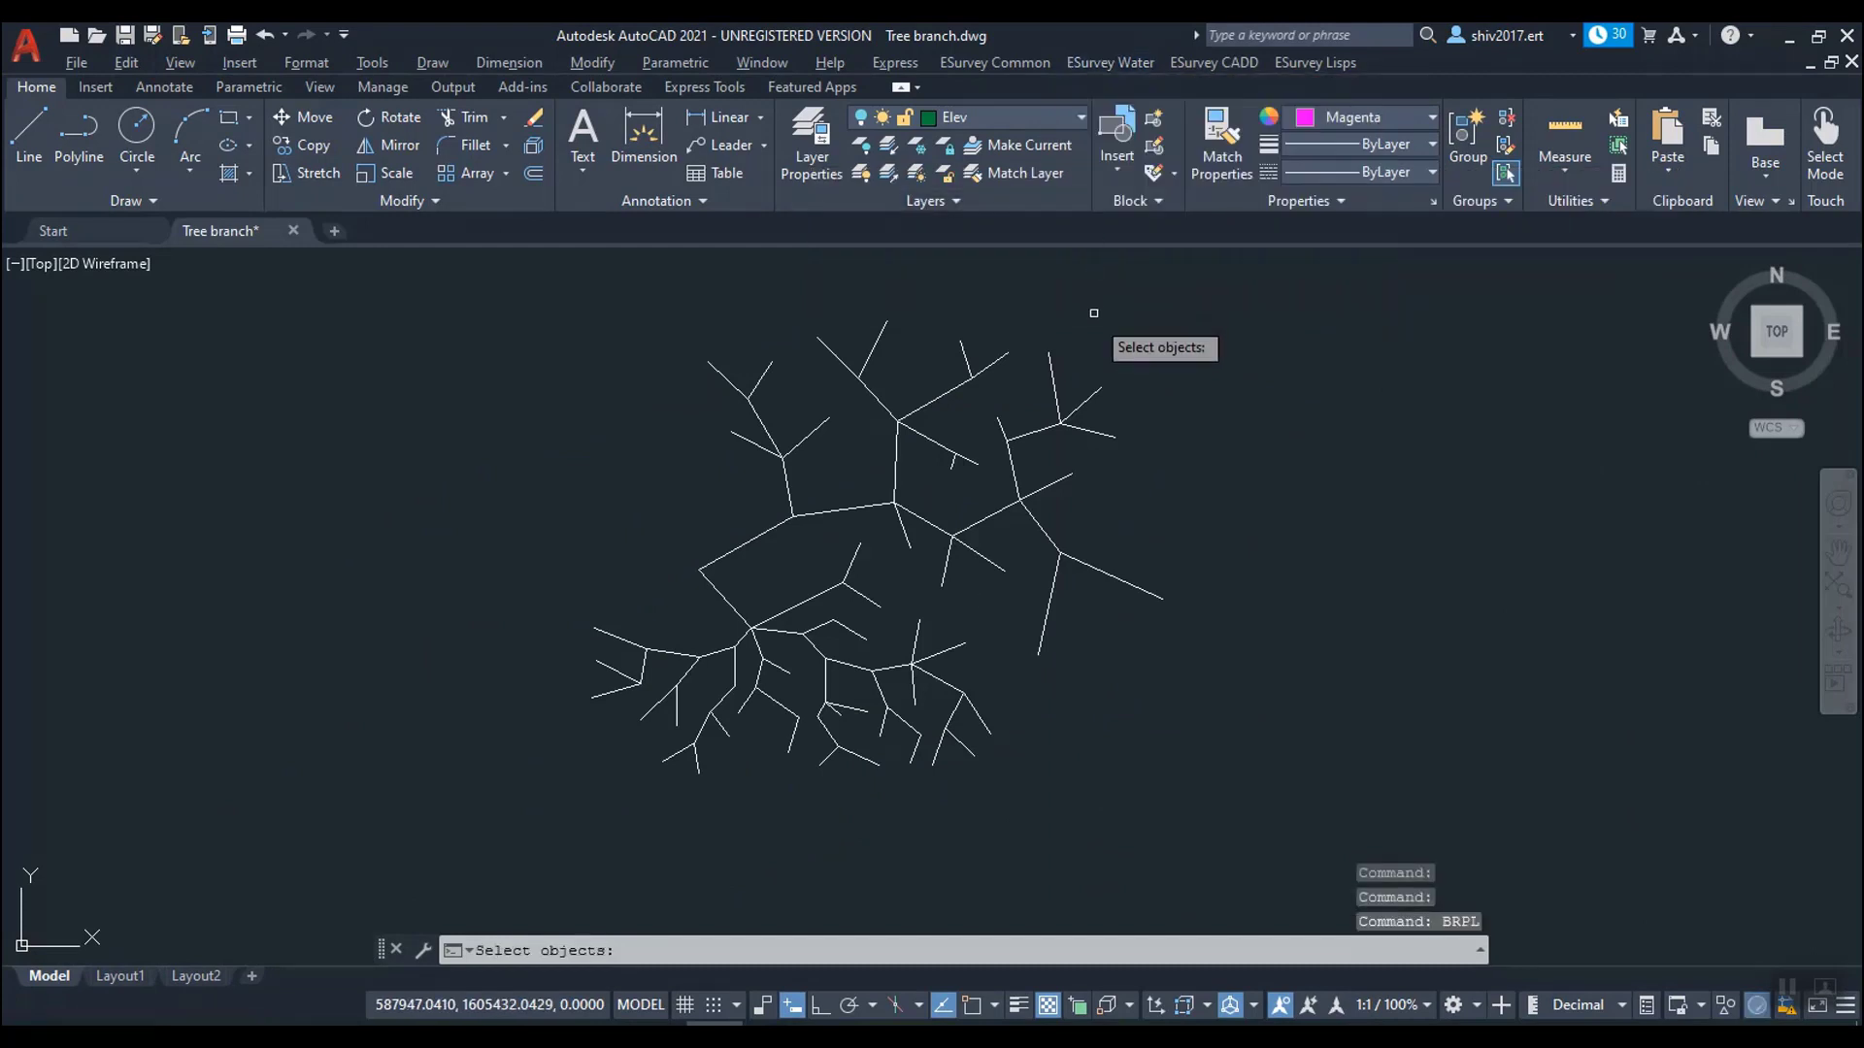
left_click(494, 278)
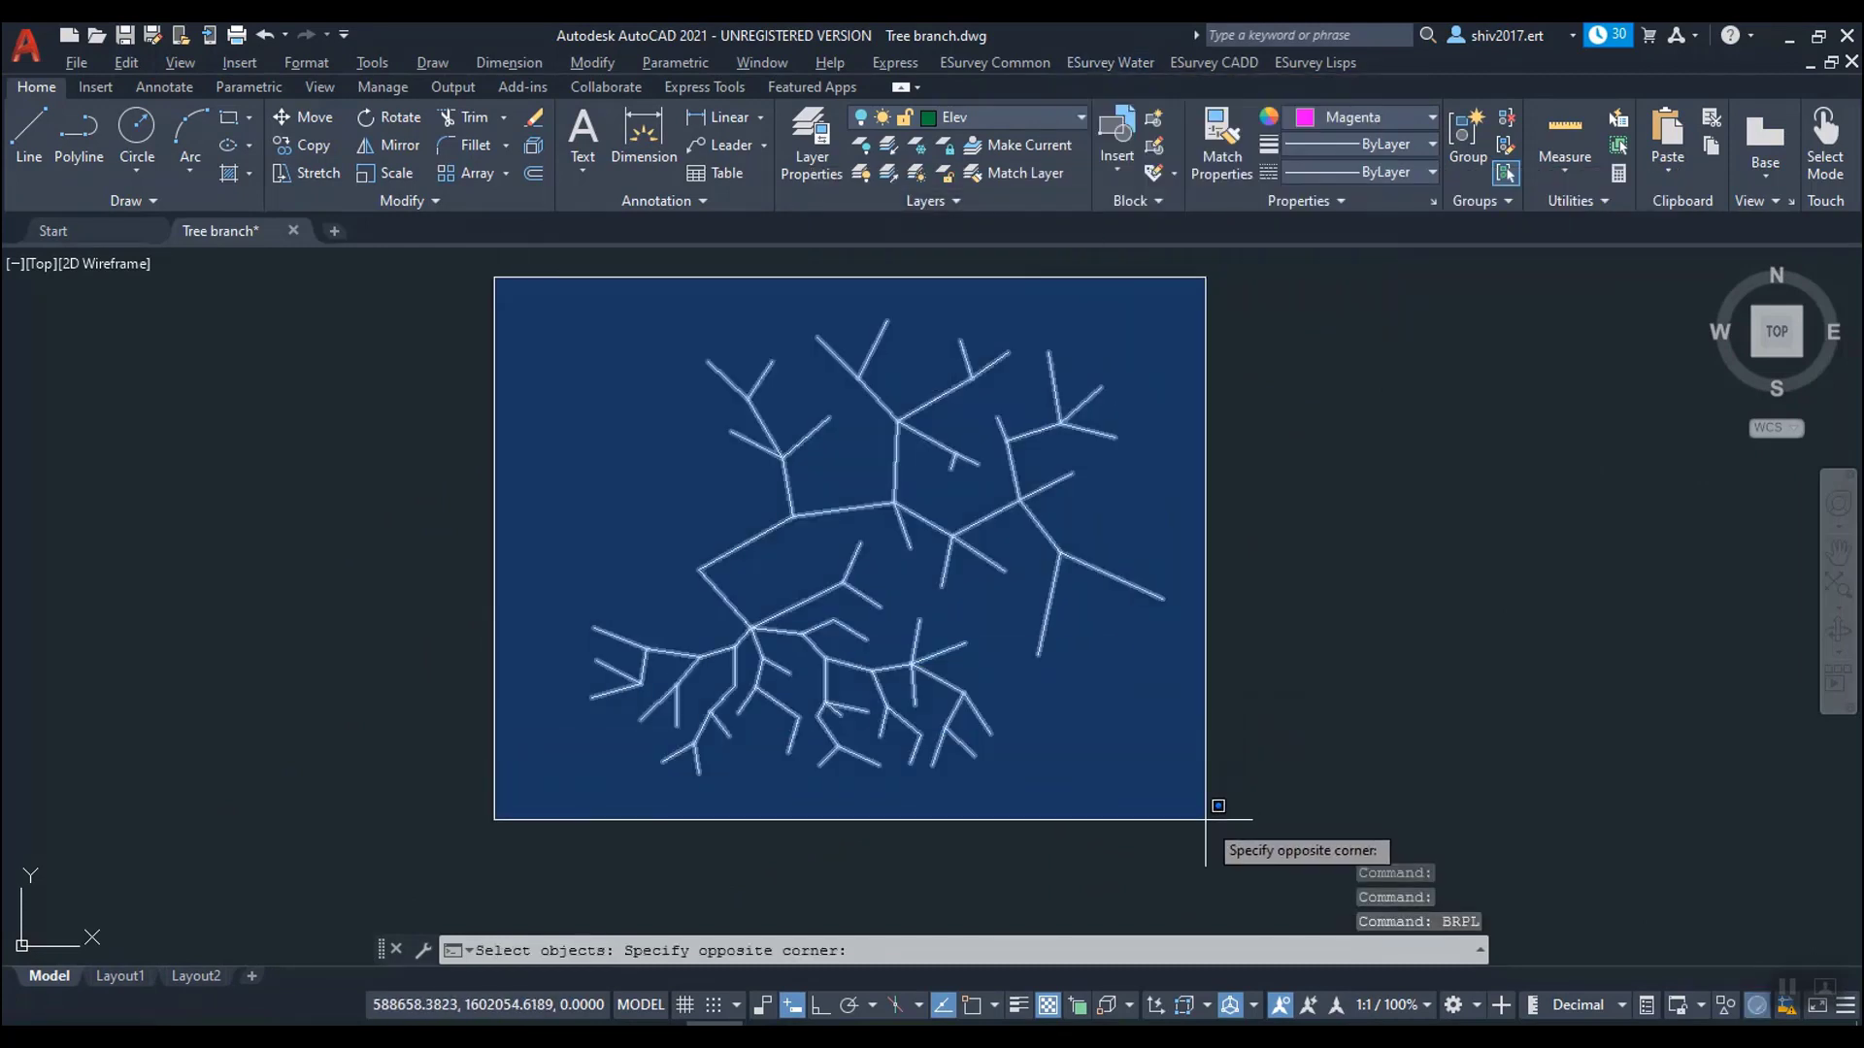
left_click(1212, 801)
key("Return")
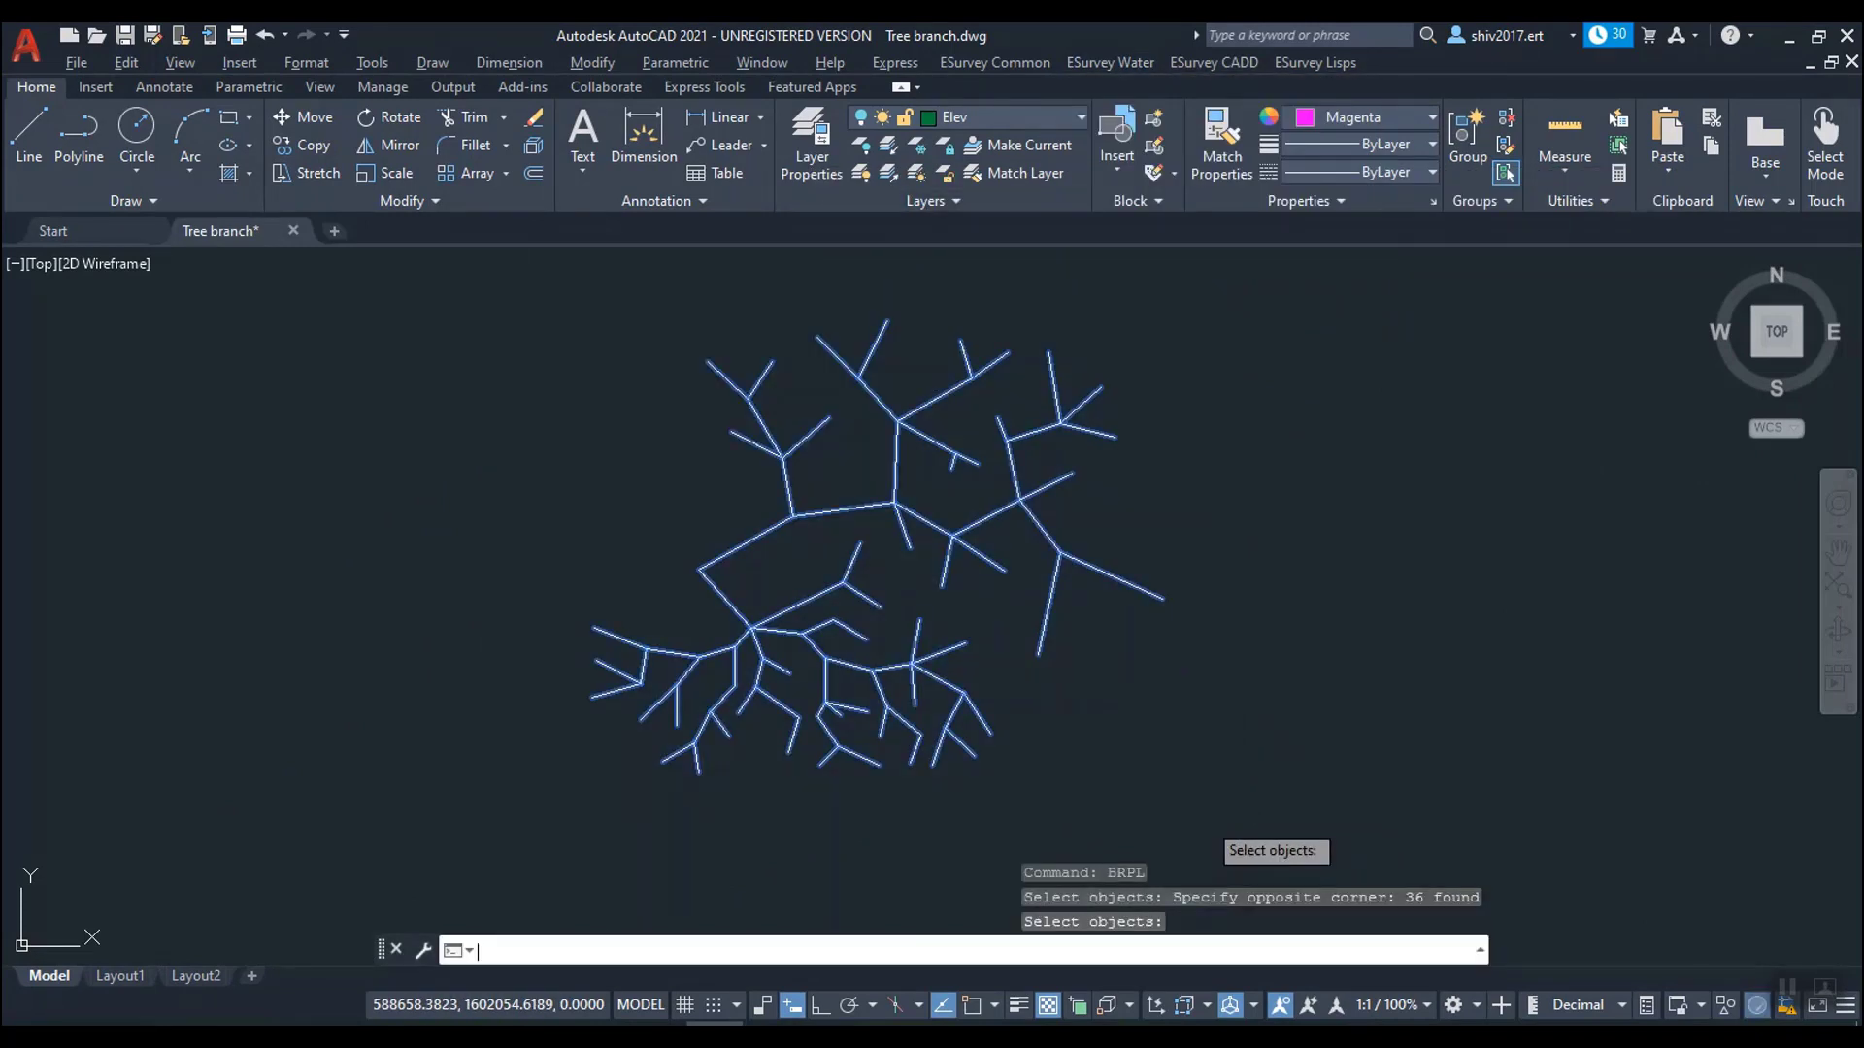
left_click(846, 518)
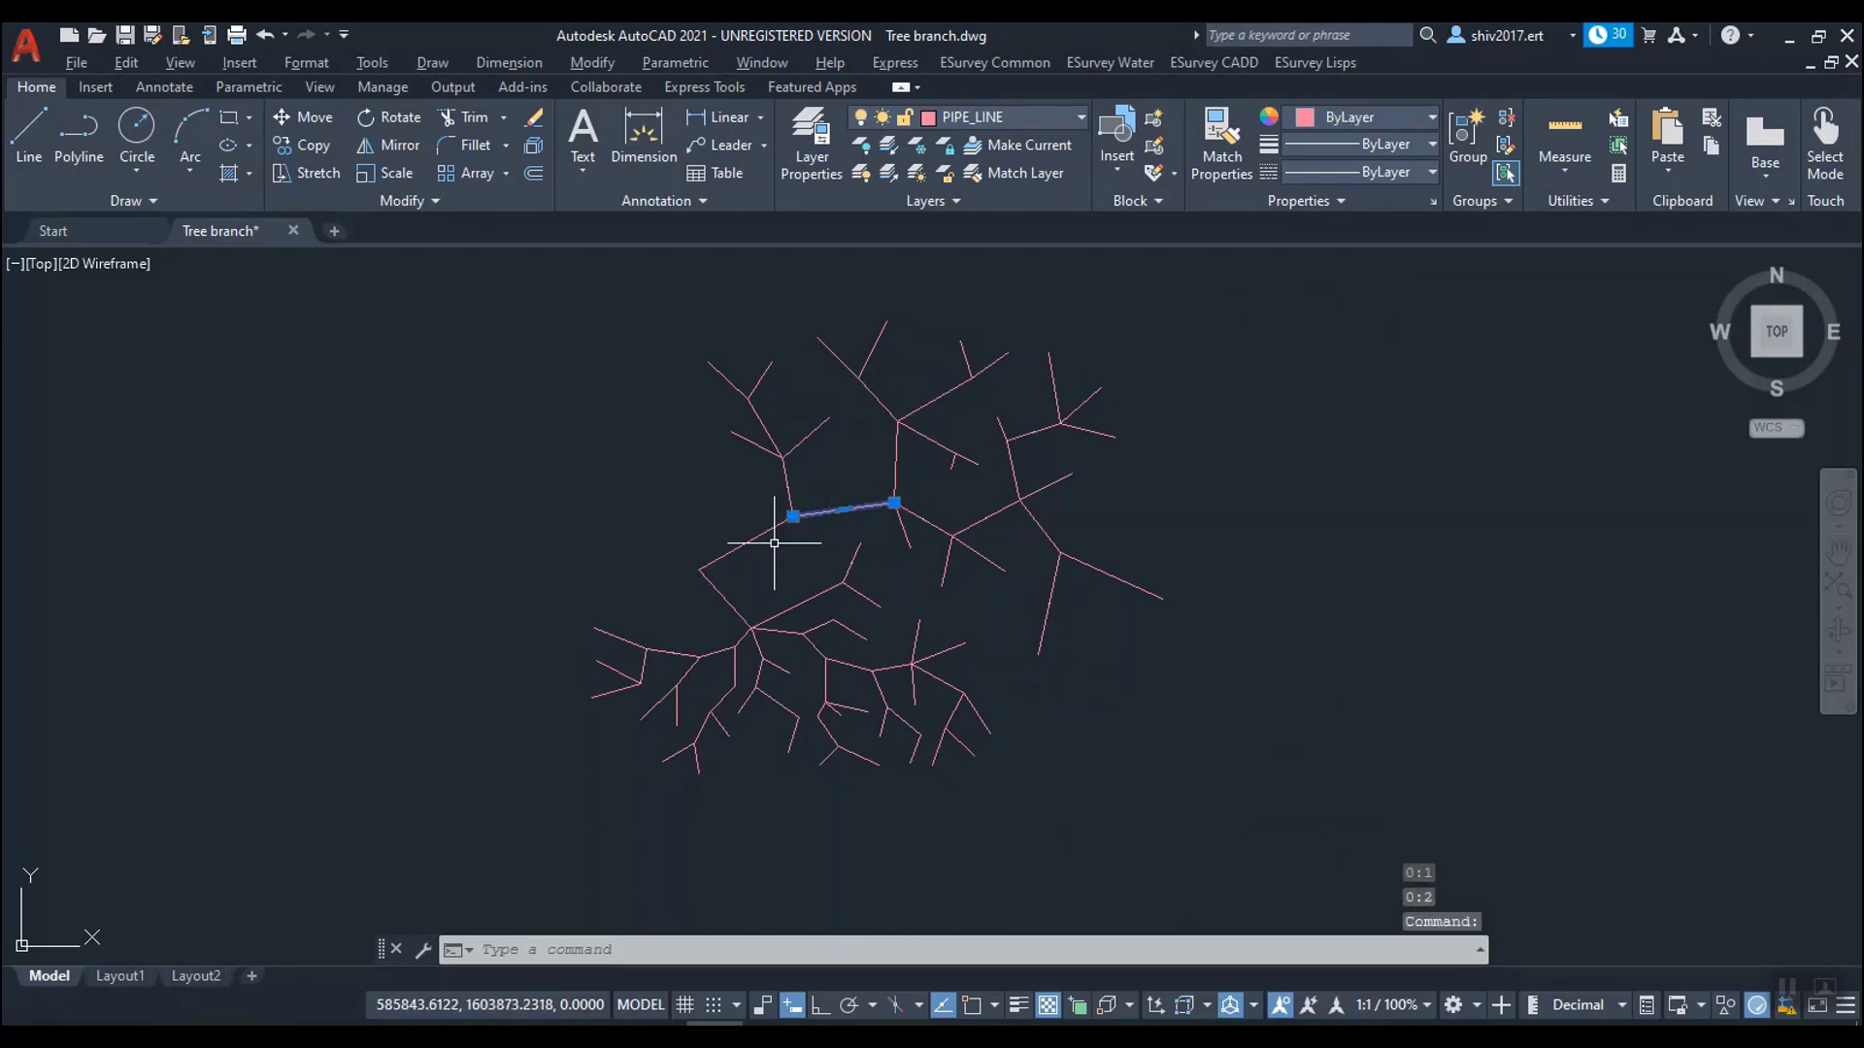
scroll(777, 533, "up", 6)
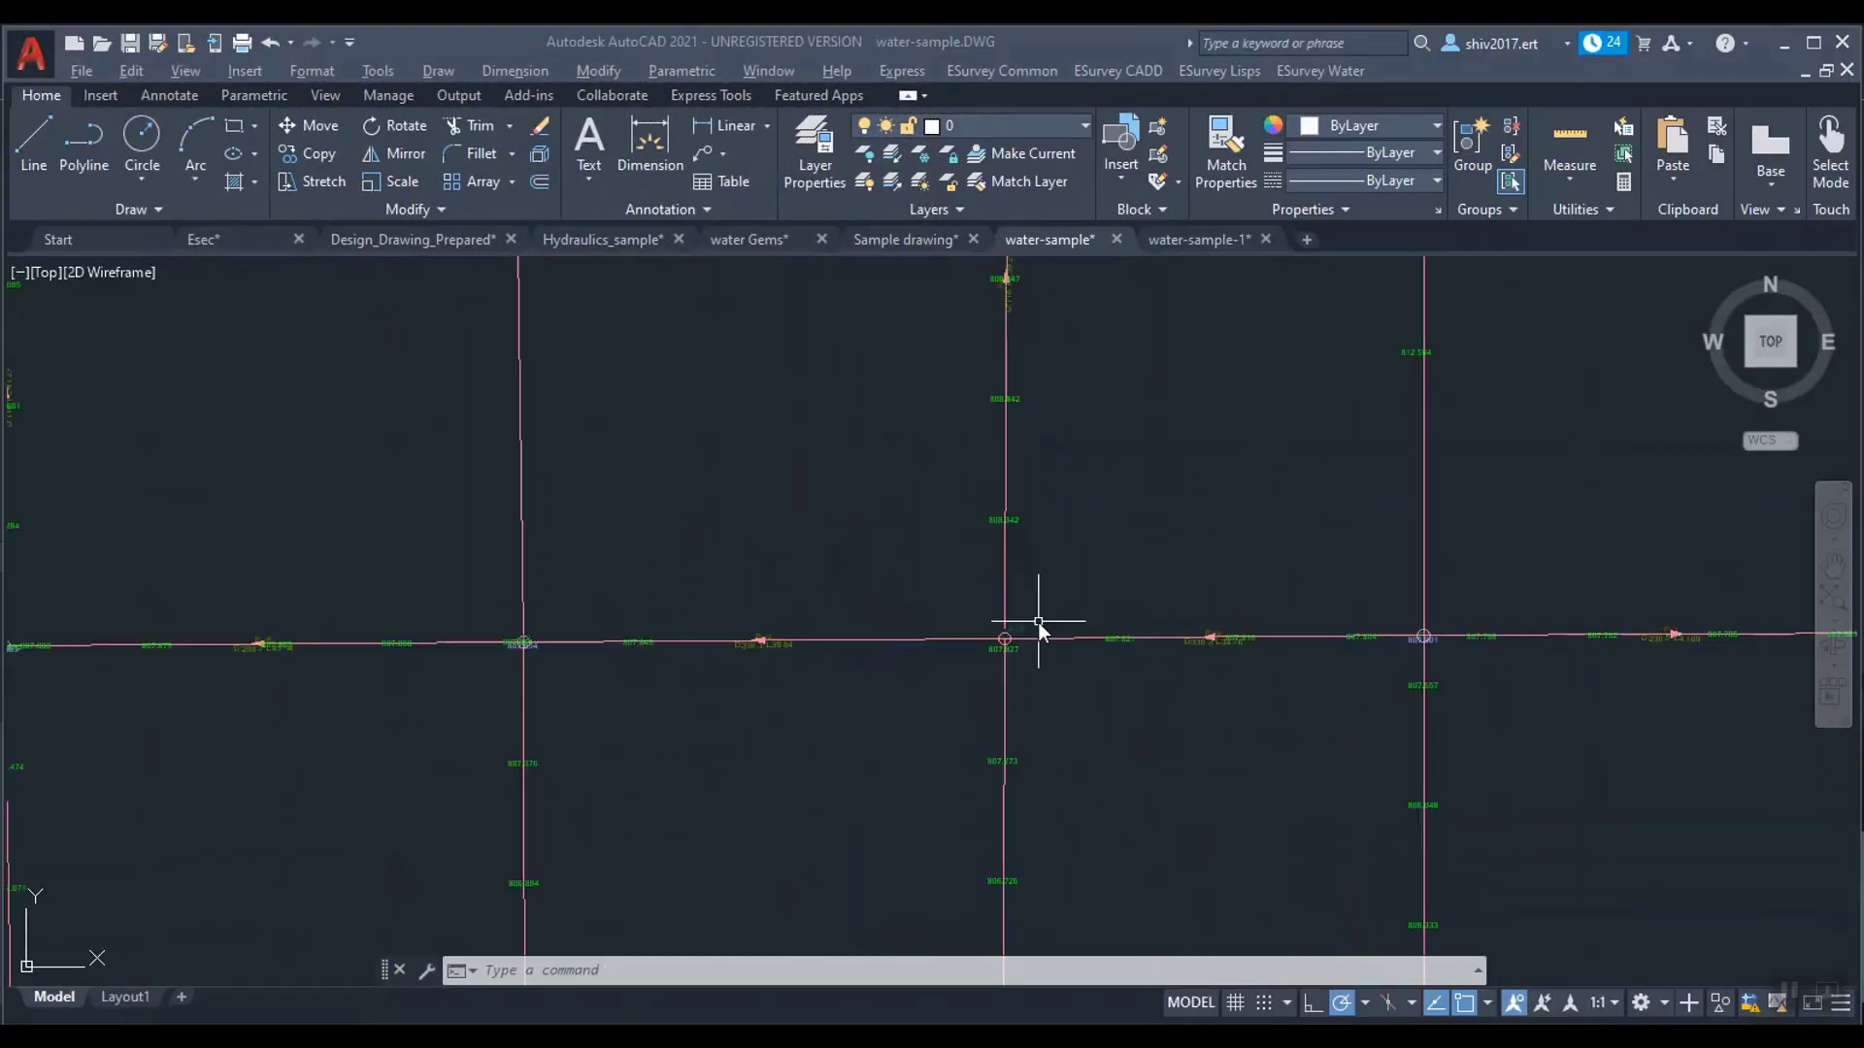
Step: Run Find Over Shoots and Under Shoots (FDSH) from Smart Network > Network Improvement
scroll(1038, 626, "up", 5)
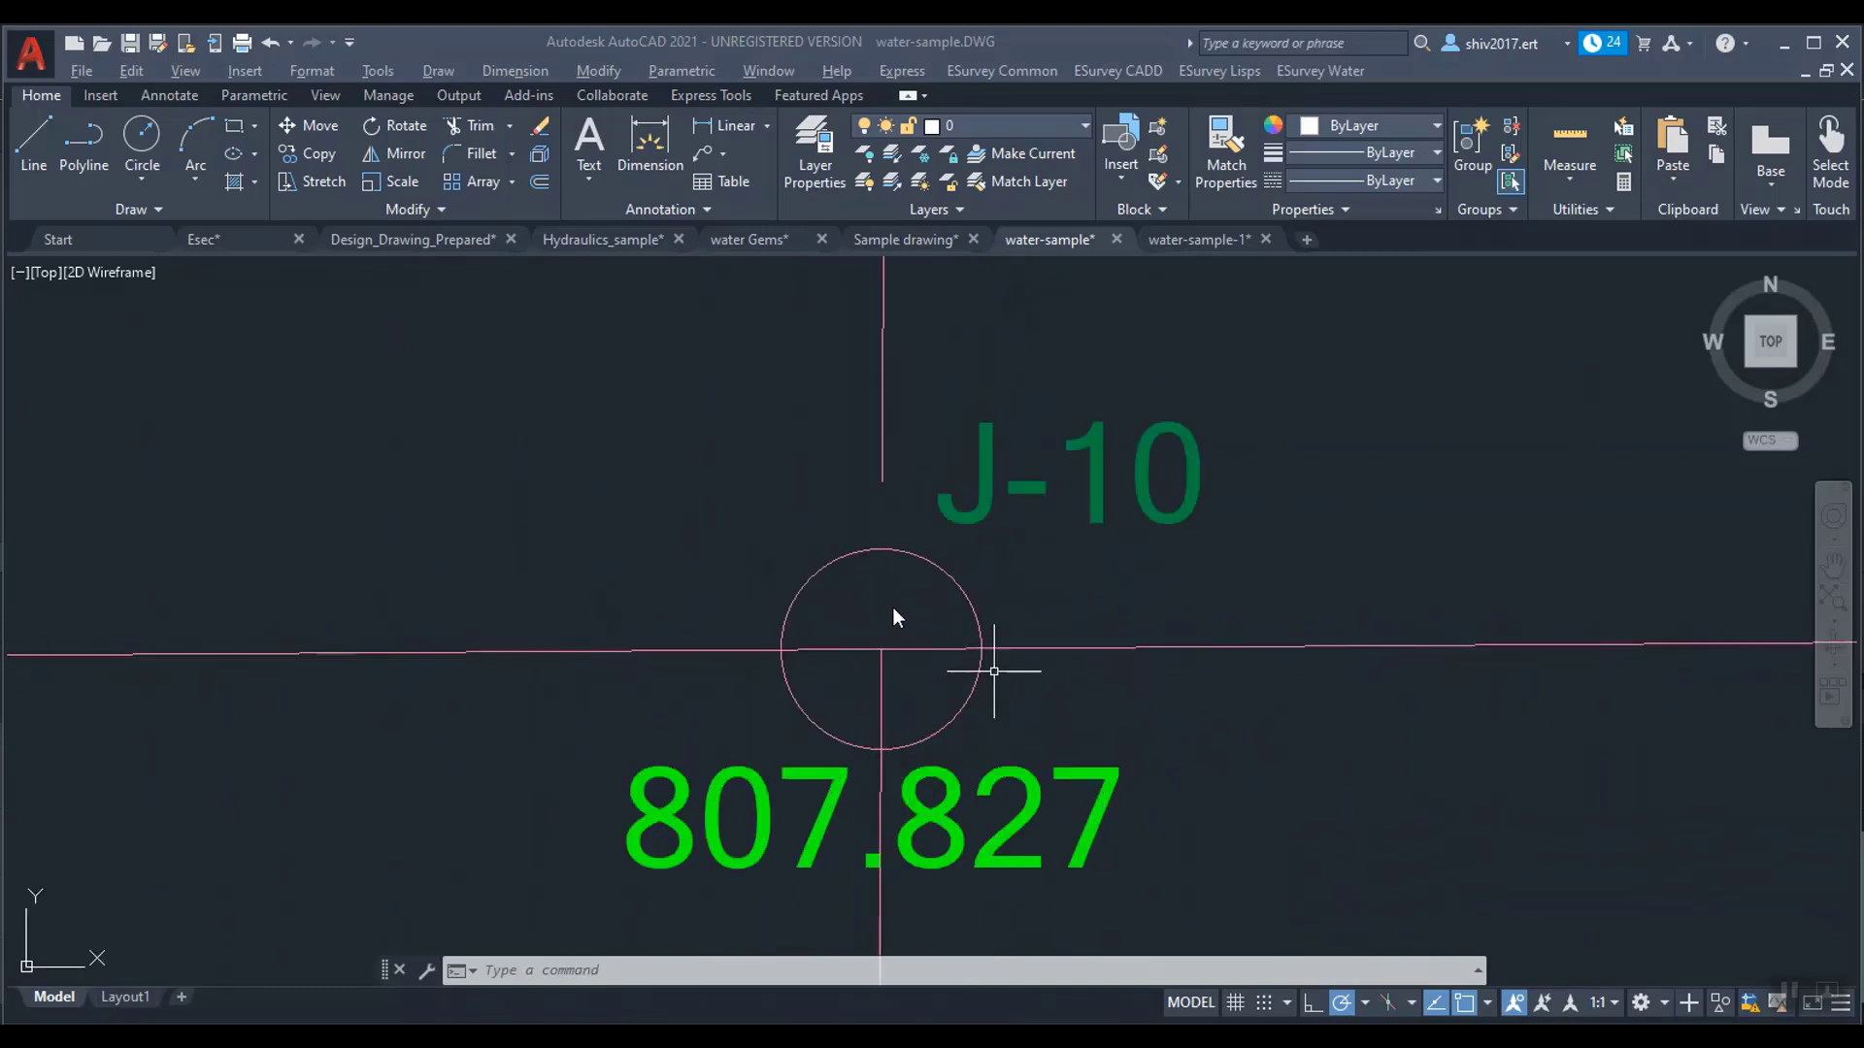
scroll(893, 611, "down", 2)
left_click(1312, 72)
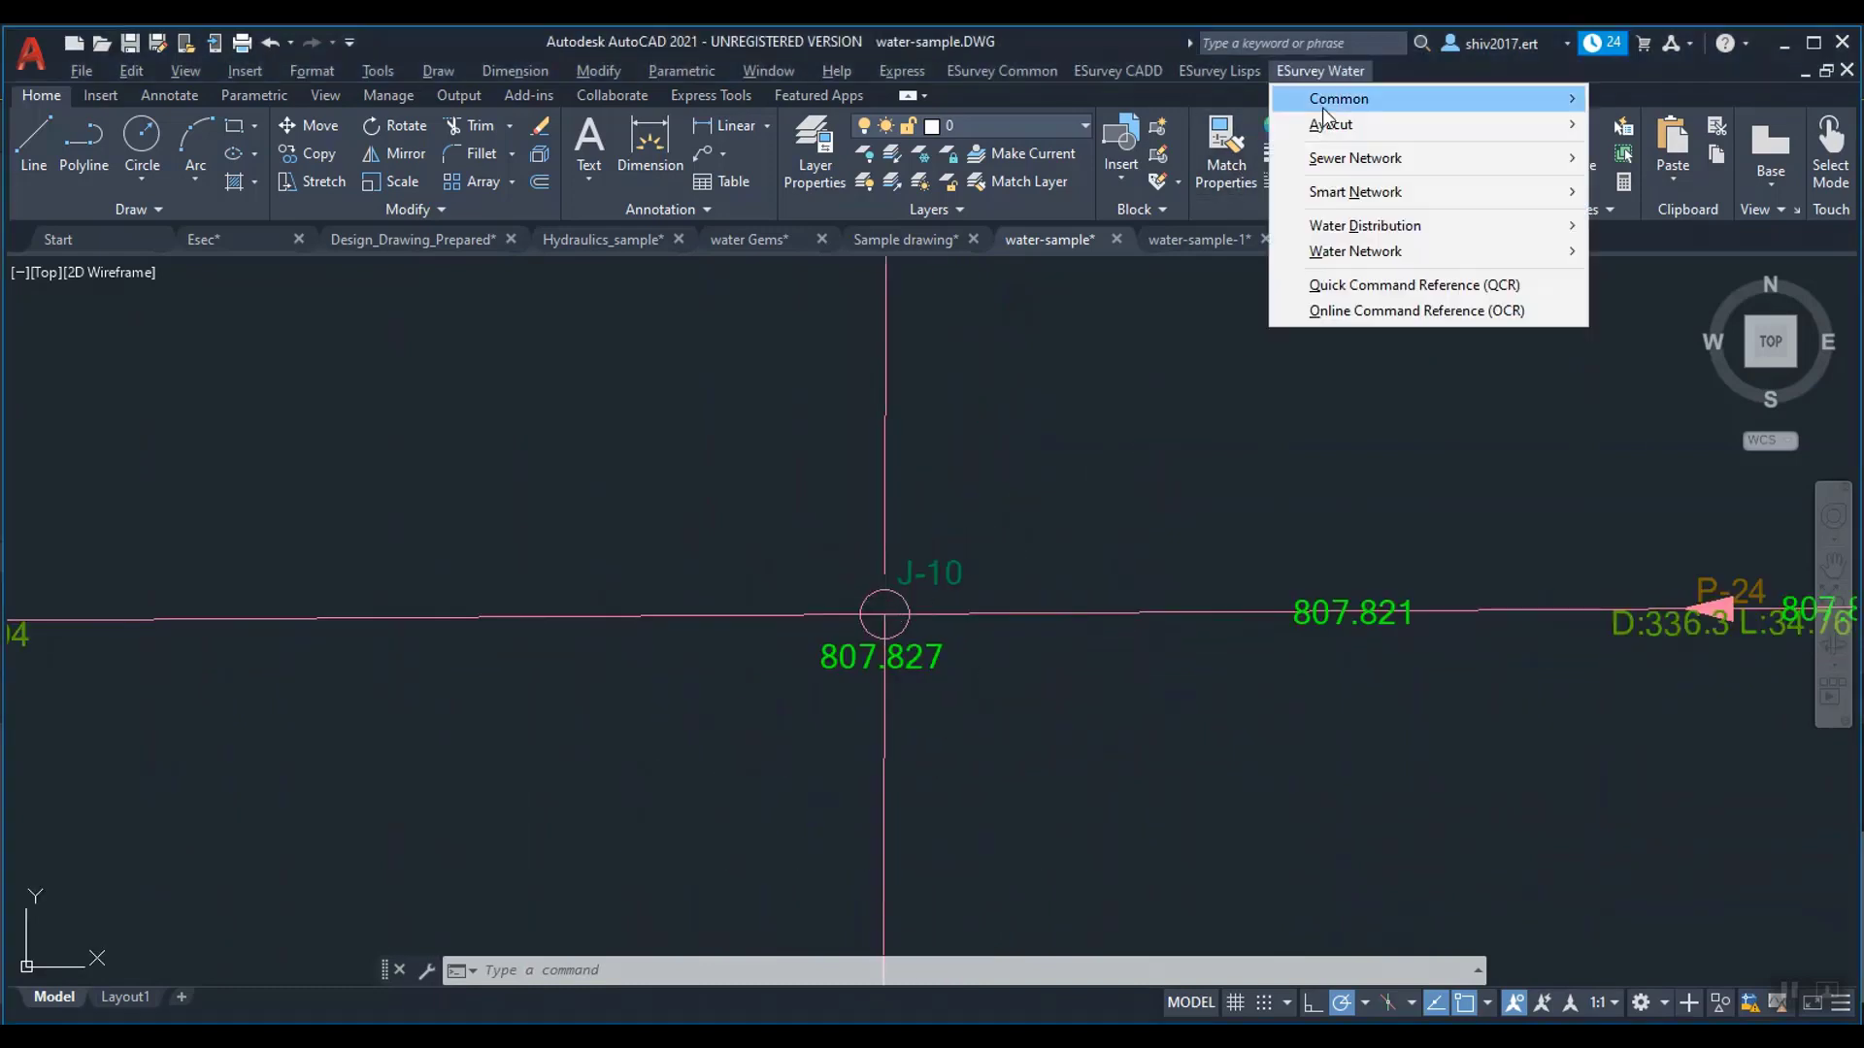
mouse_move(1332, 191)
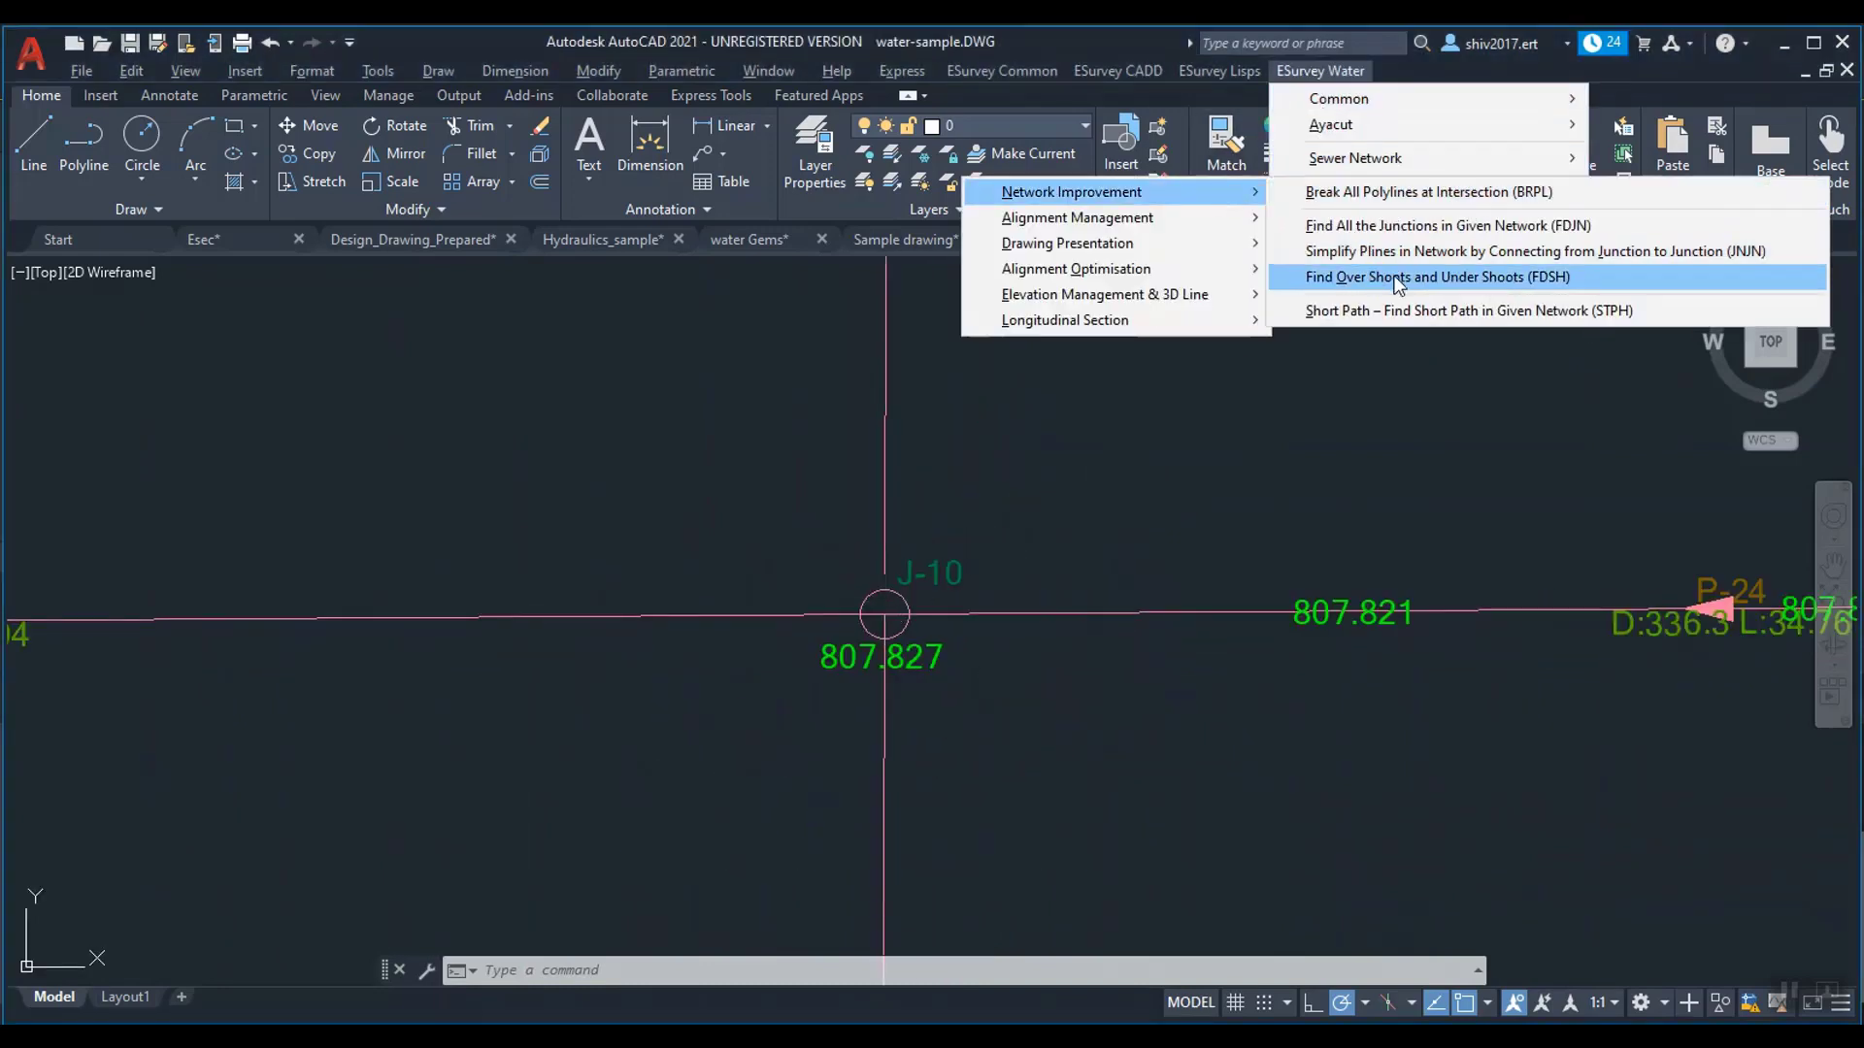
left_click(1415, 280)
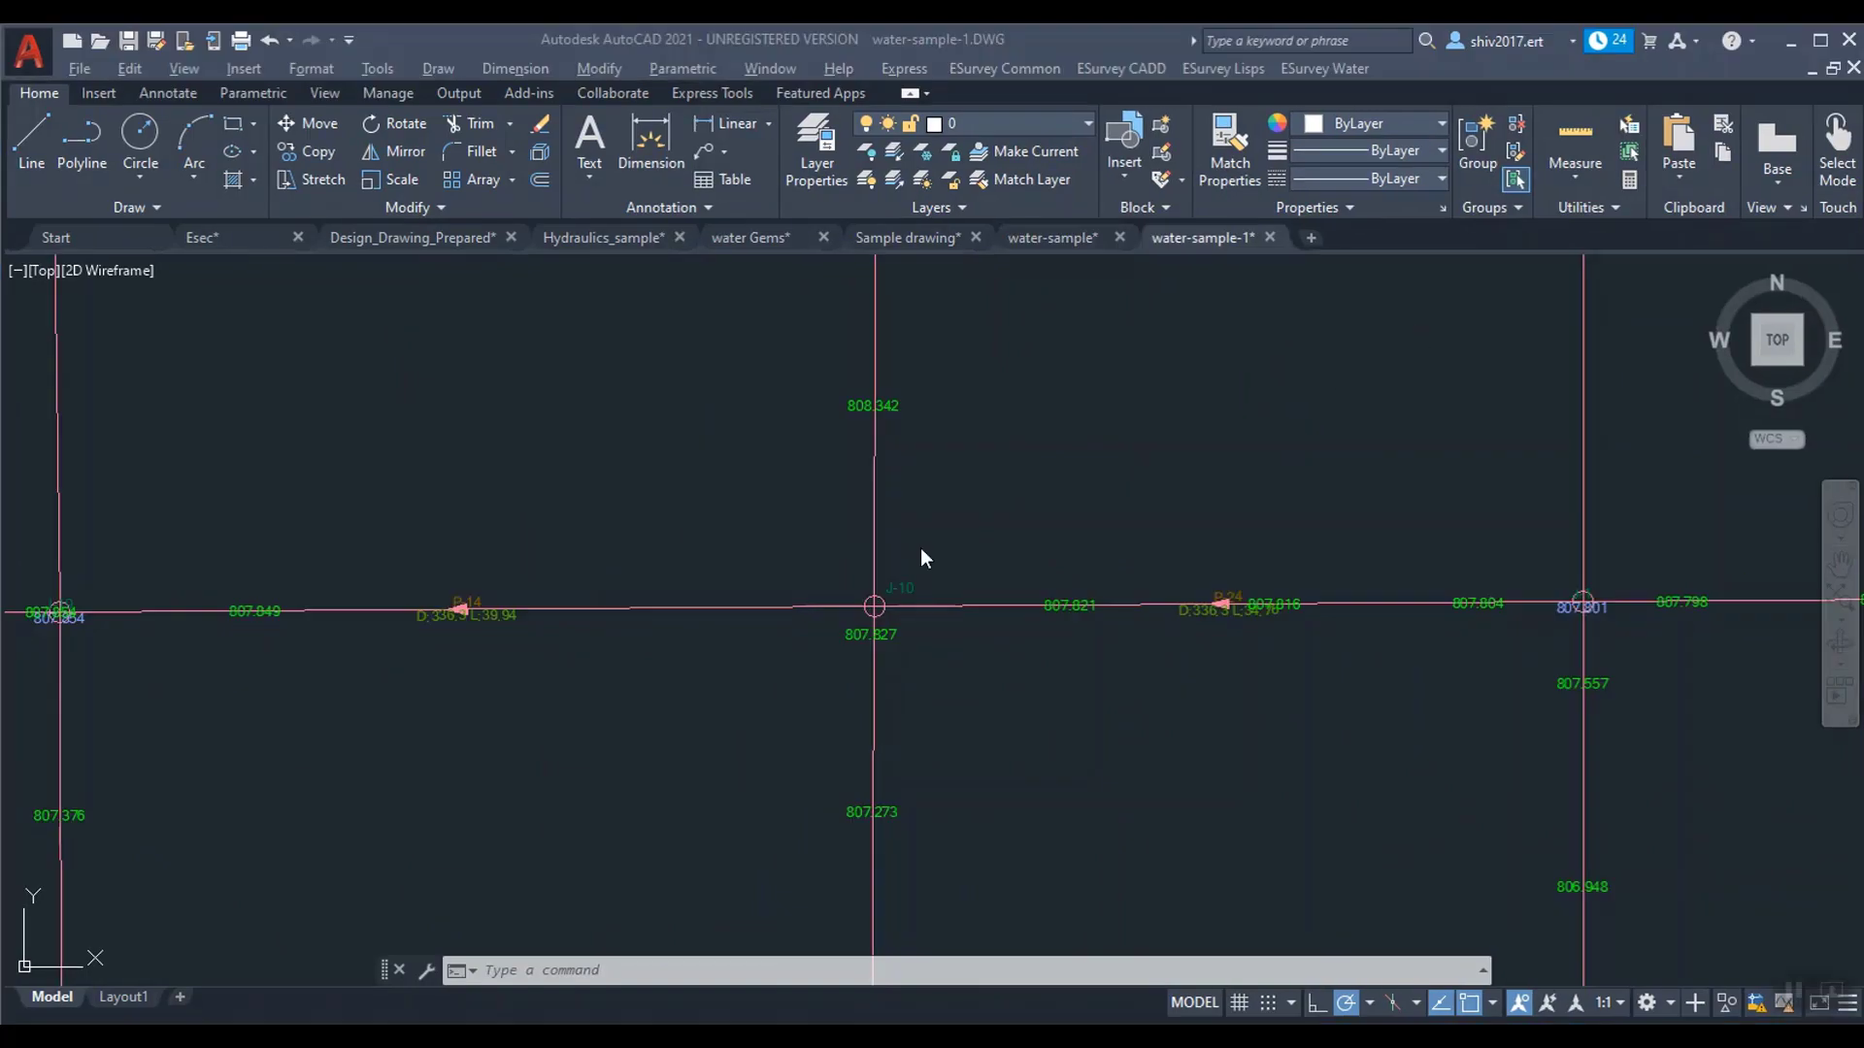
scroll(922, 583, "up", 3)
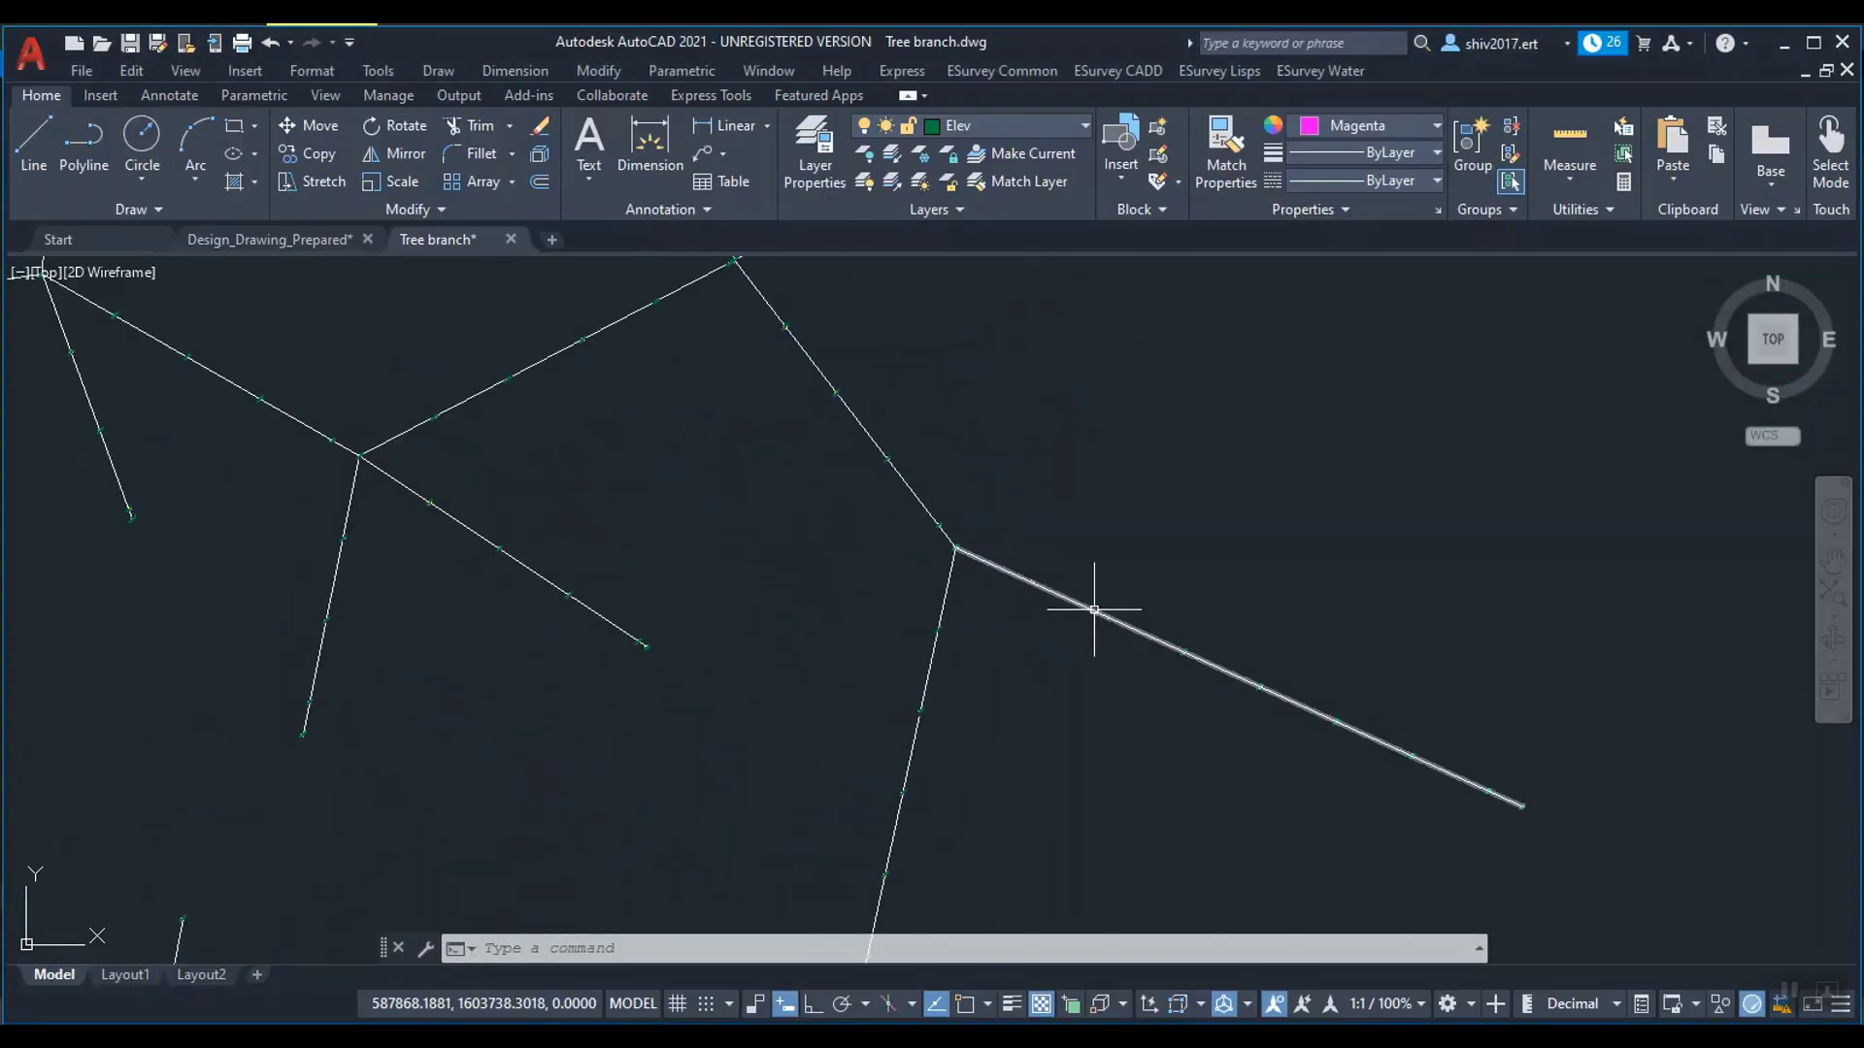
Step: Start IDBV from Alignment Management with a vertex interval of 25
left_click(1303, 687)
scroll(1303, 687, "up", 2)
scroll(1068, 645, "down", 6)
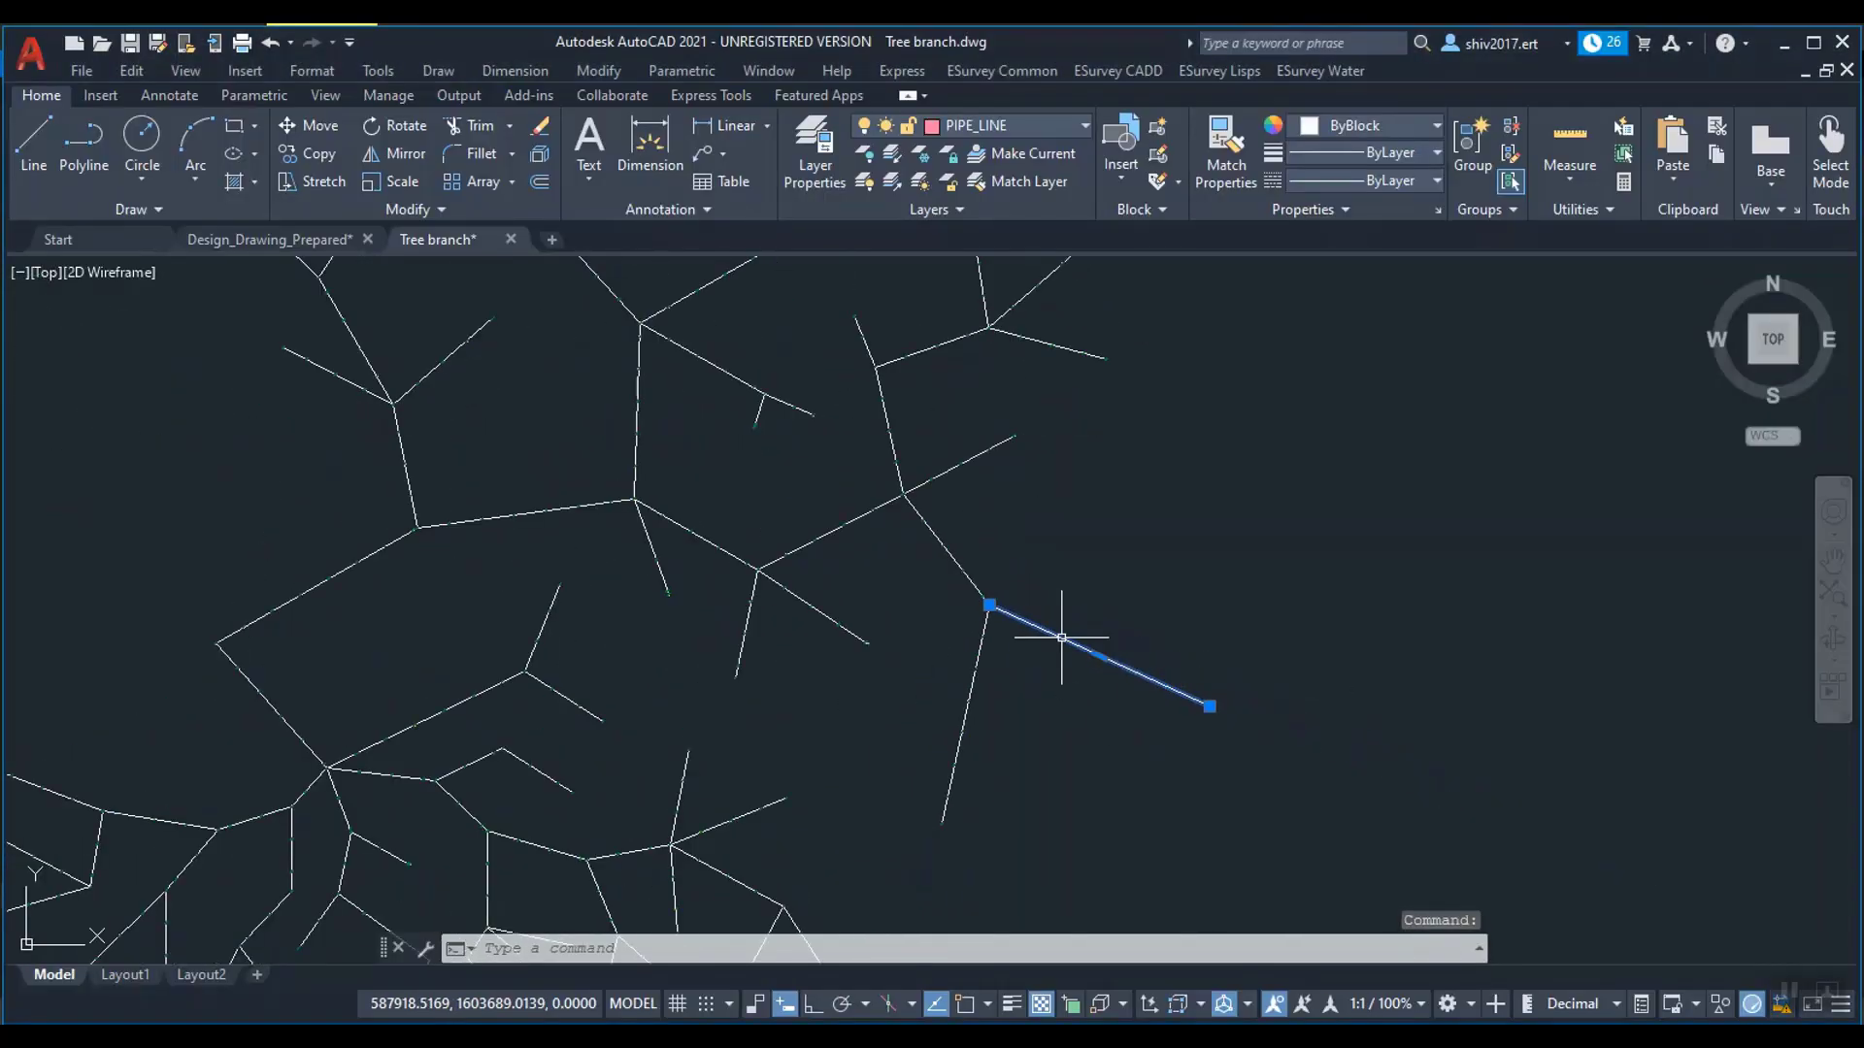
left_click(1315, 68)
mouse_move(1340, 191)
mouse_move(1168, 218)
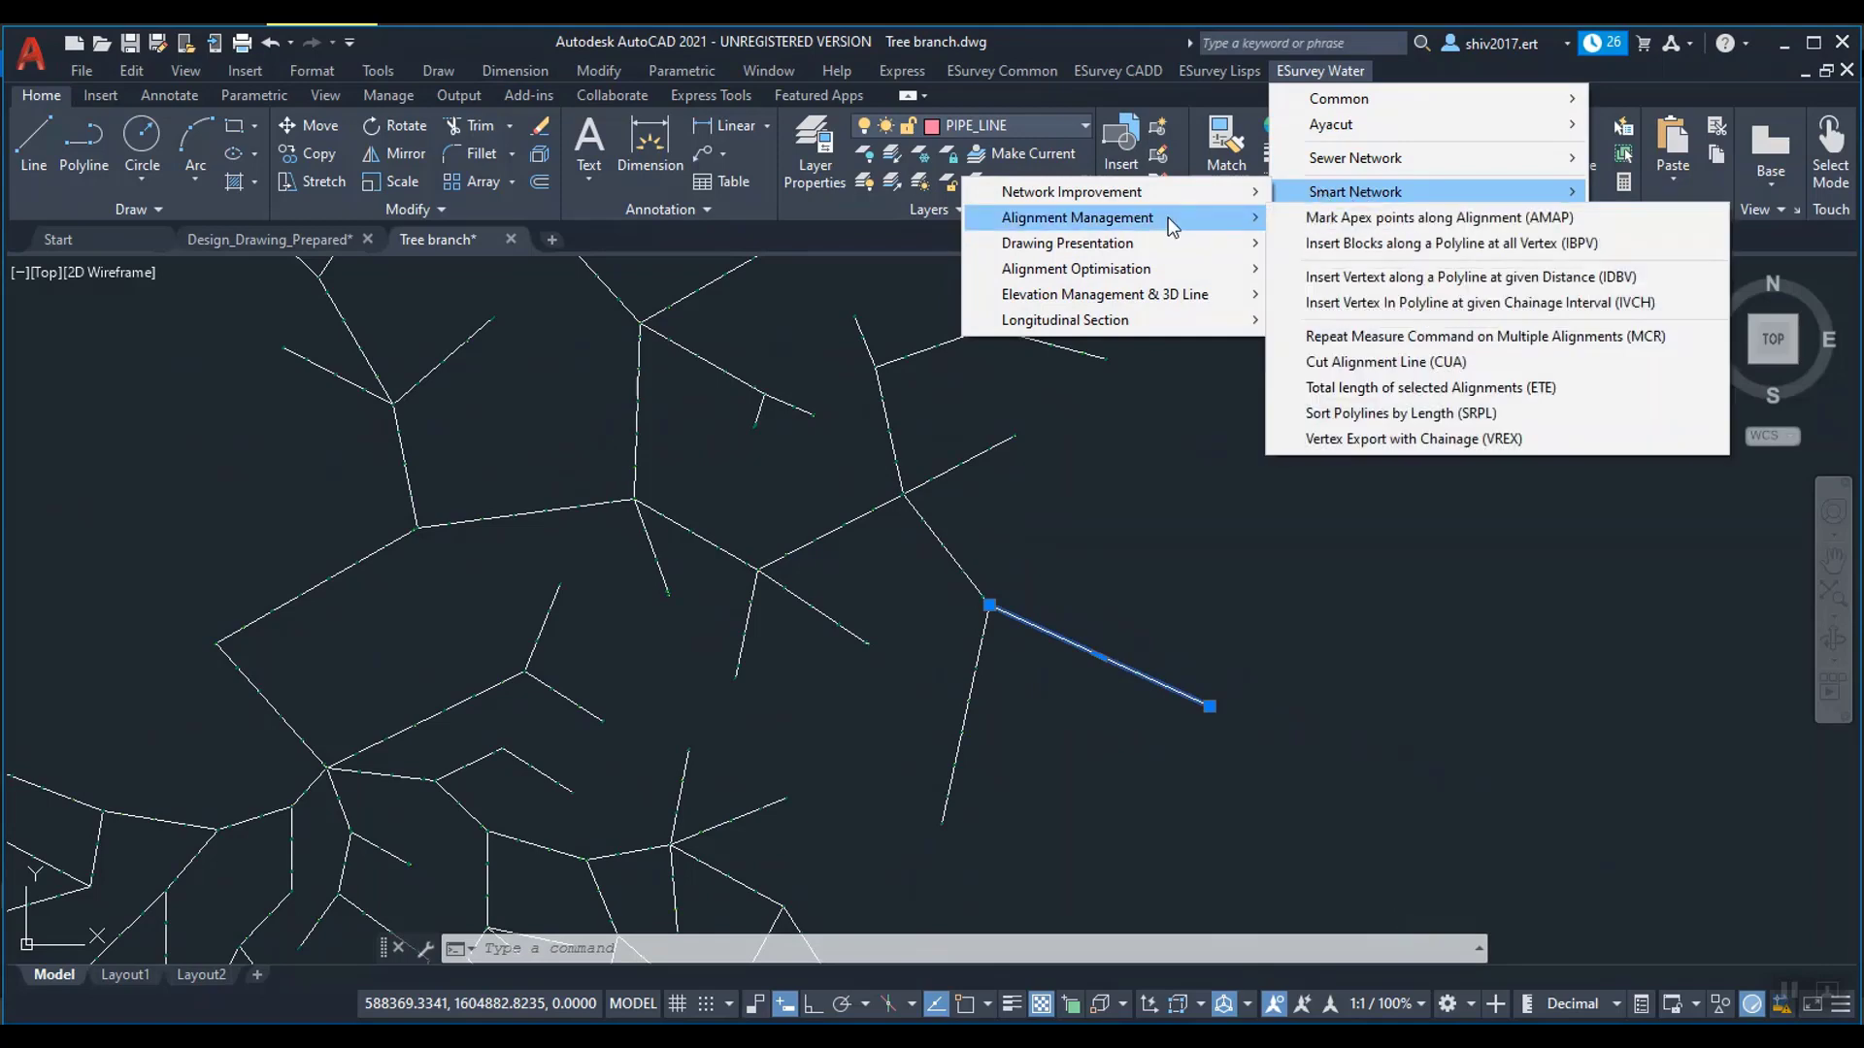
left_click(1364, 279)
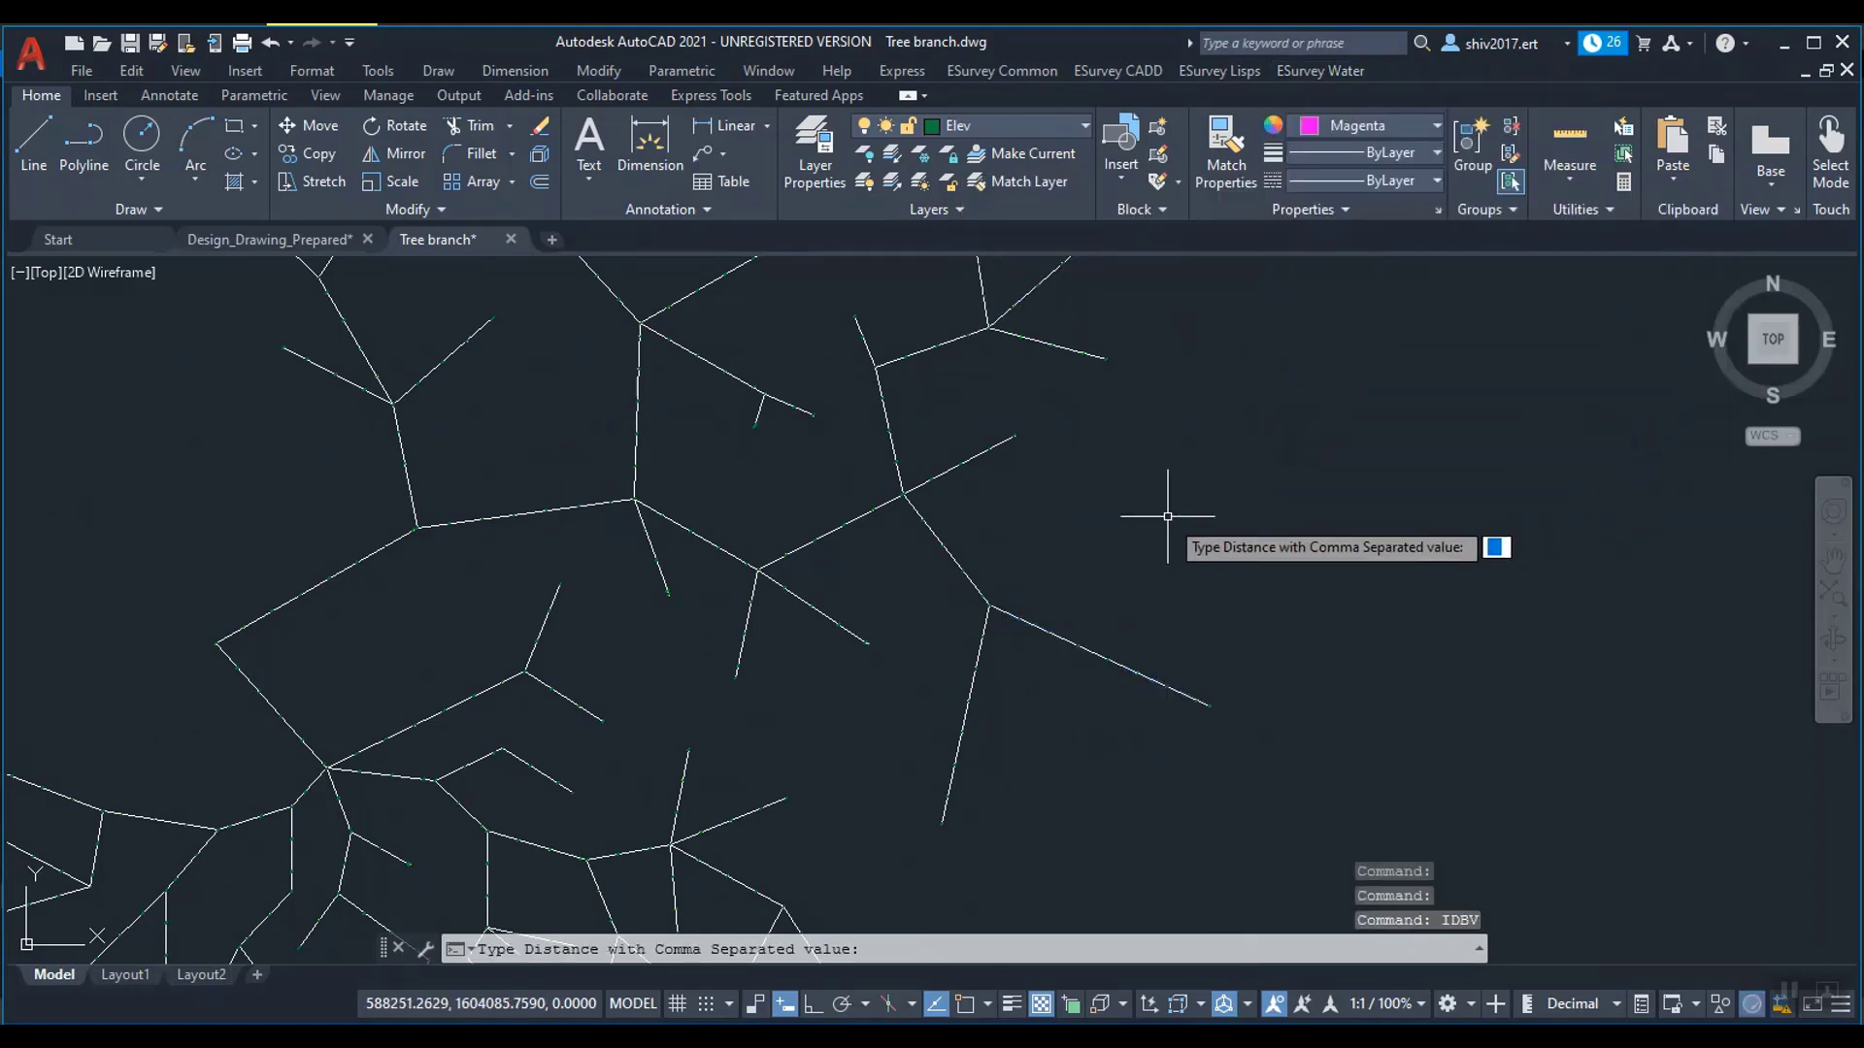
type("25")
key("Return")
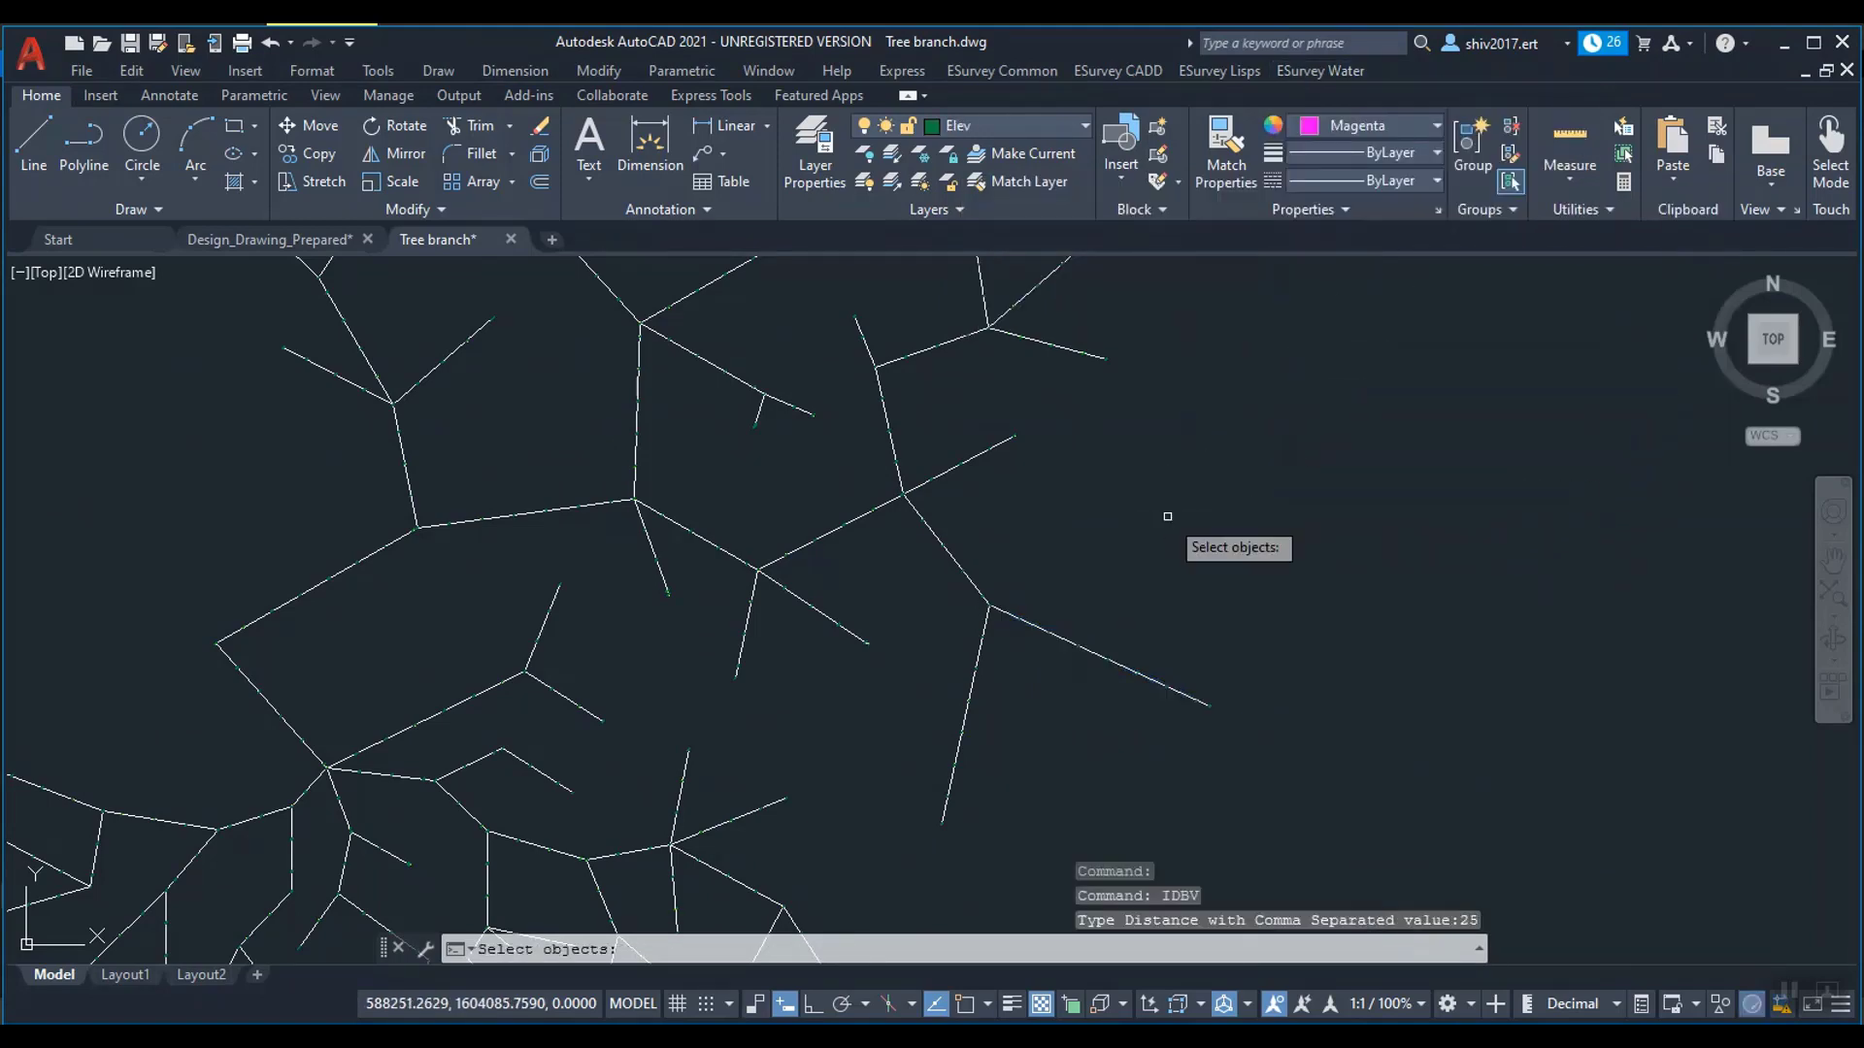
Step: Apply the 25-unit vertices to the sloping branch and select it to check them
scroll(1165, 520, "up", 5)
left_click(982, 585)
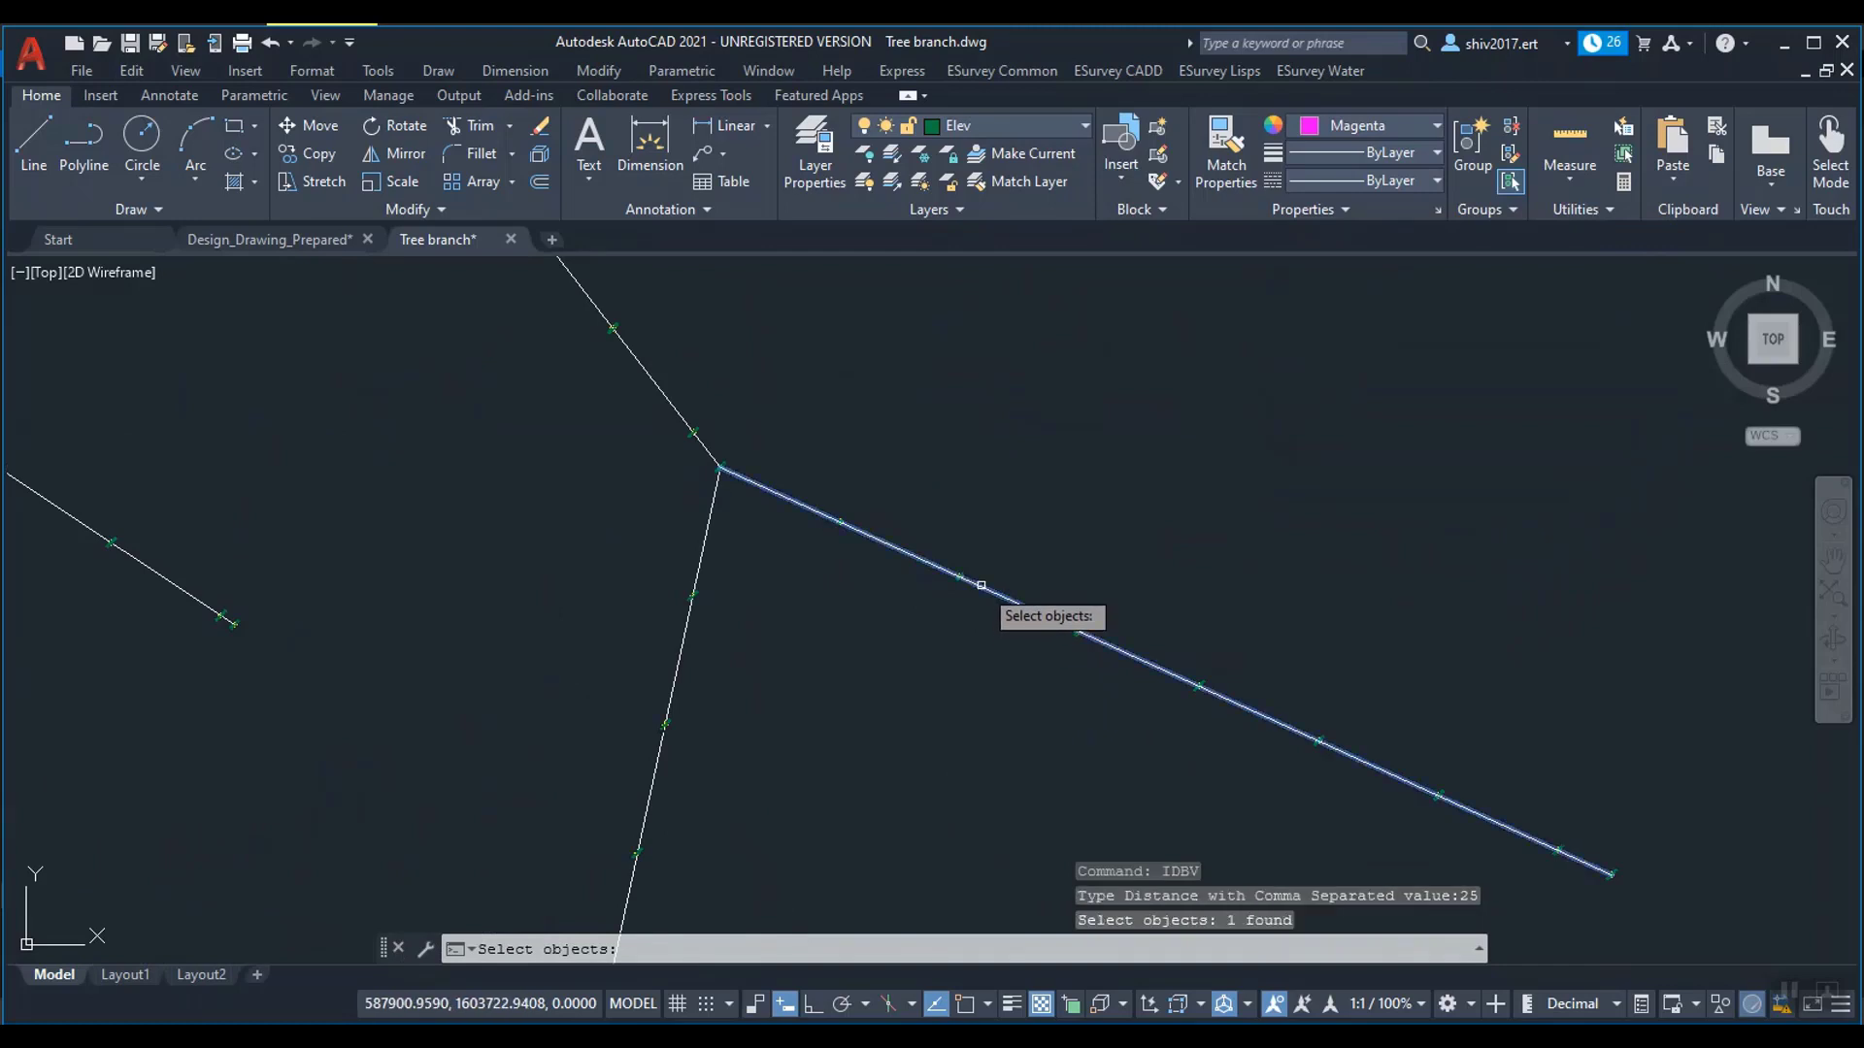
key("Return")
scroll(735, 511, "up", 3)
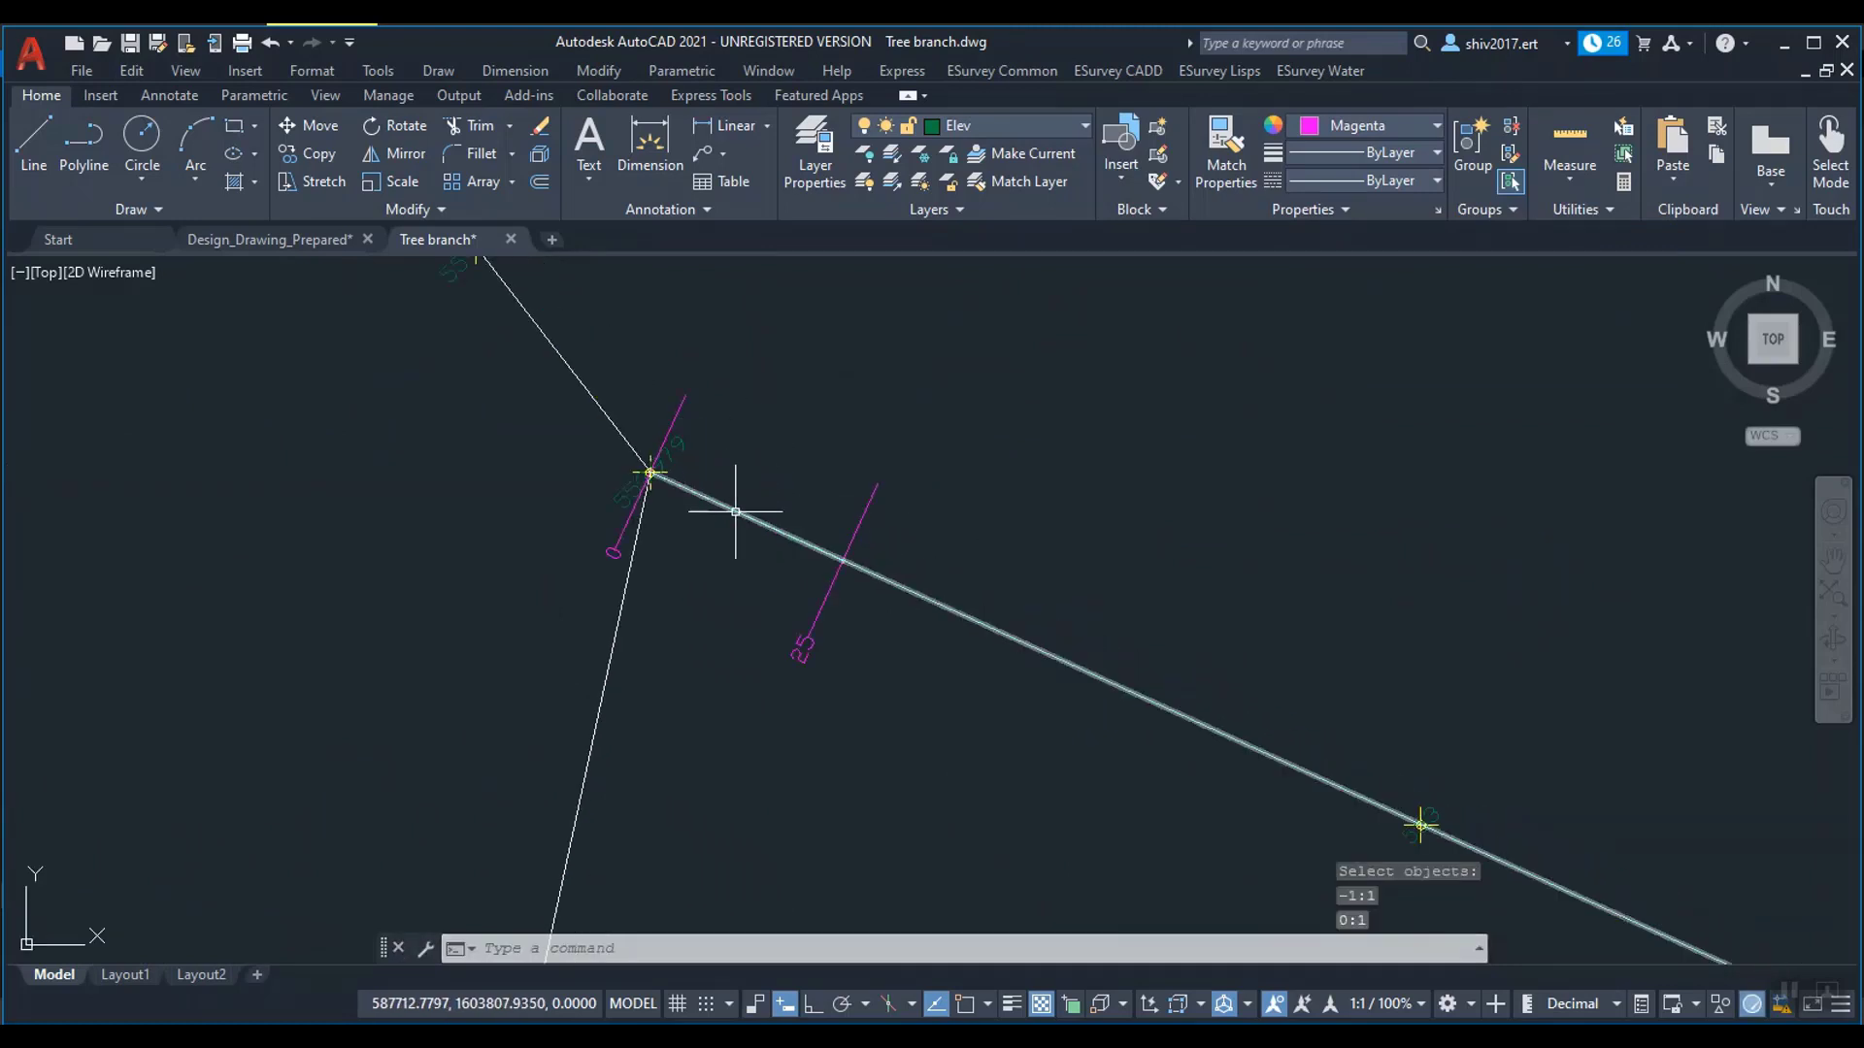
left_click(735, 511)
scroll(761, 555, "down", 3)
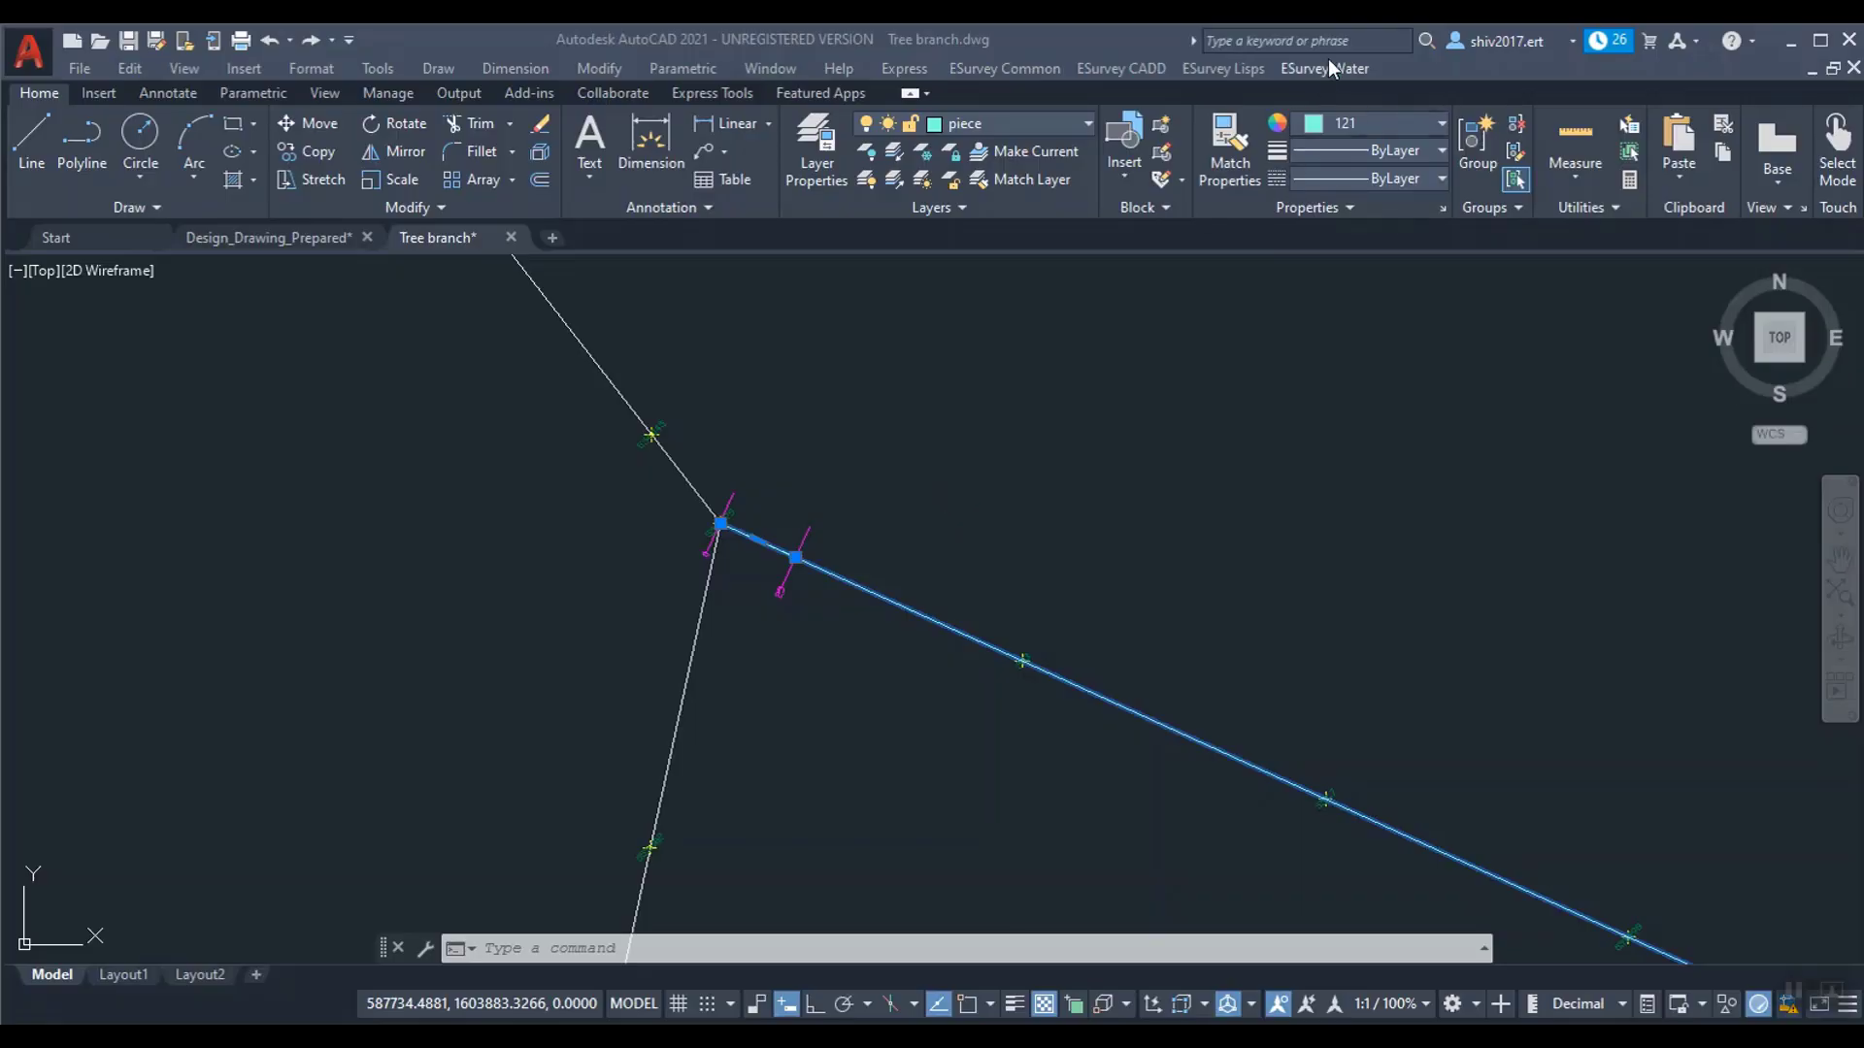
Step: Run IVCH with a 25 m chainage increment on the steep white branch
left_click(1332, 66)
mouse_move(1349, 192)
mouse_move(1213, 215)
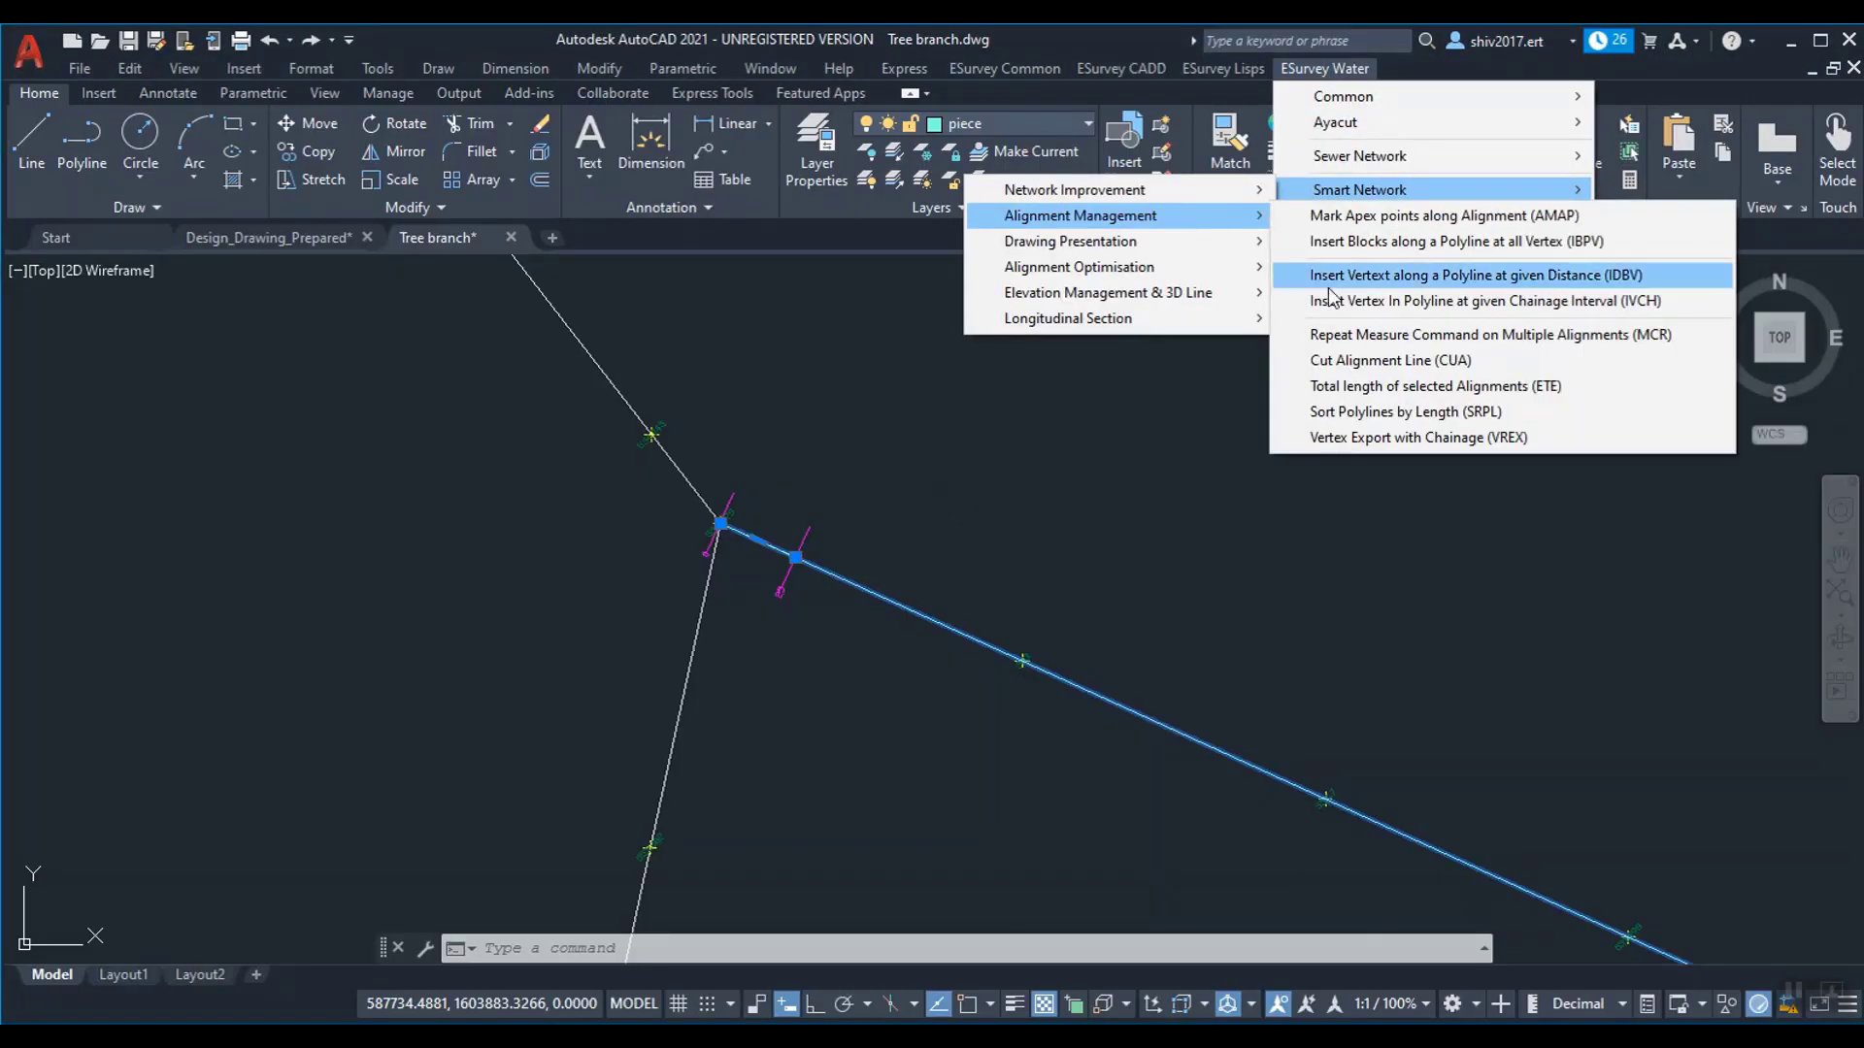
left_click(1332, 301)
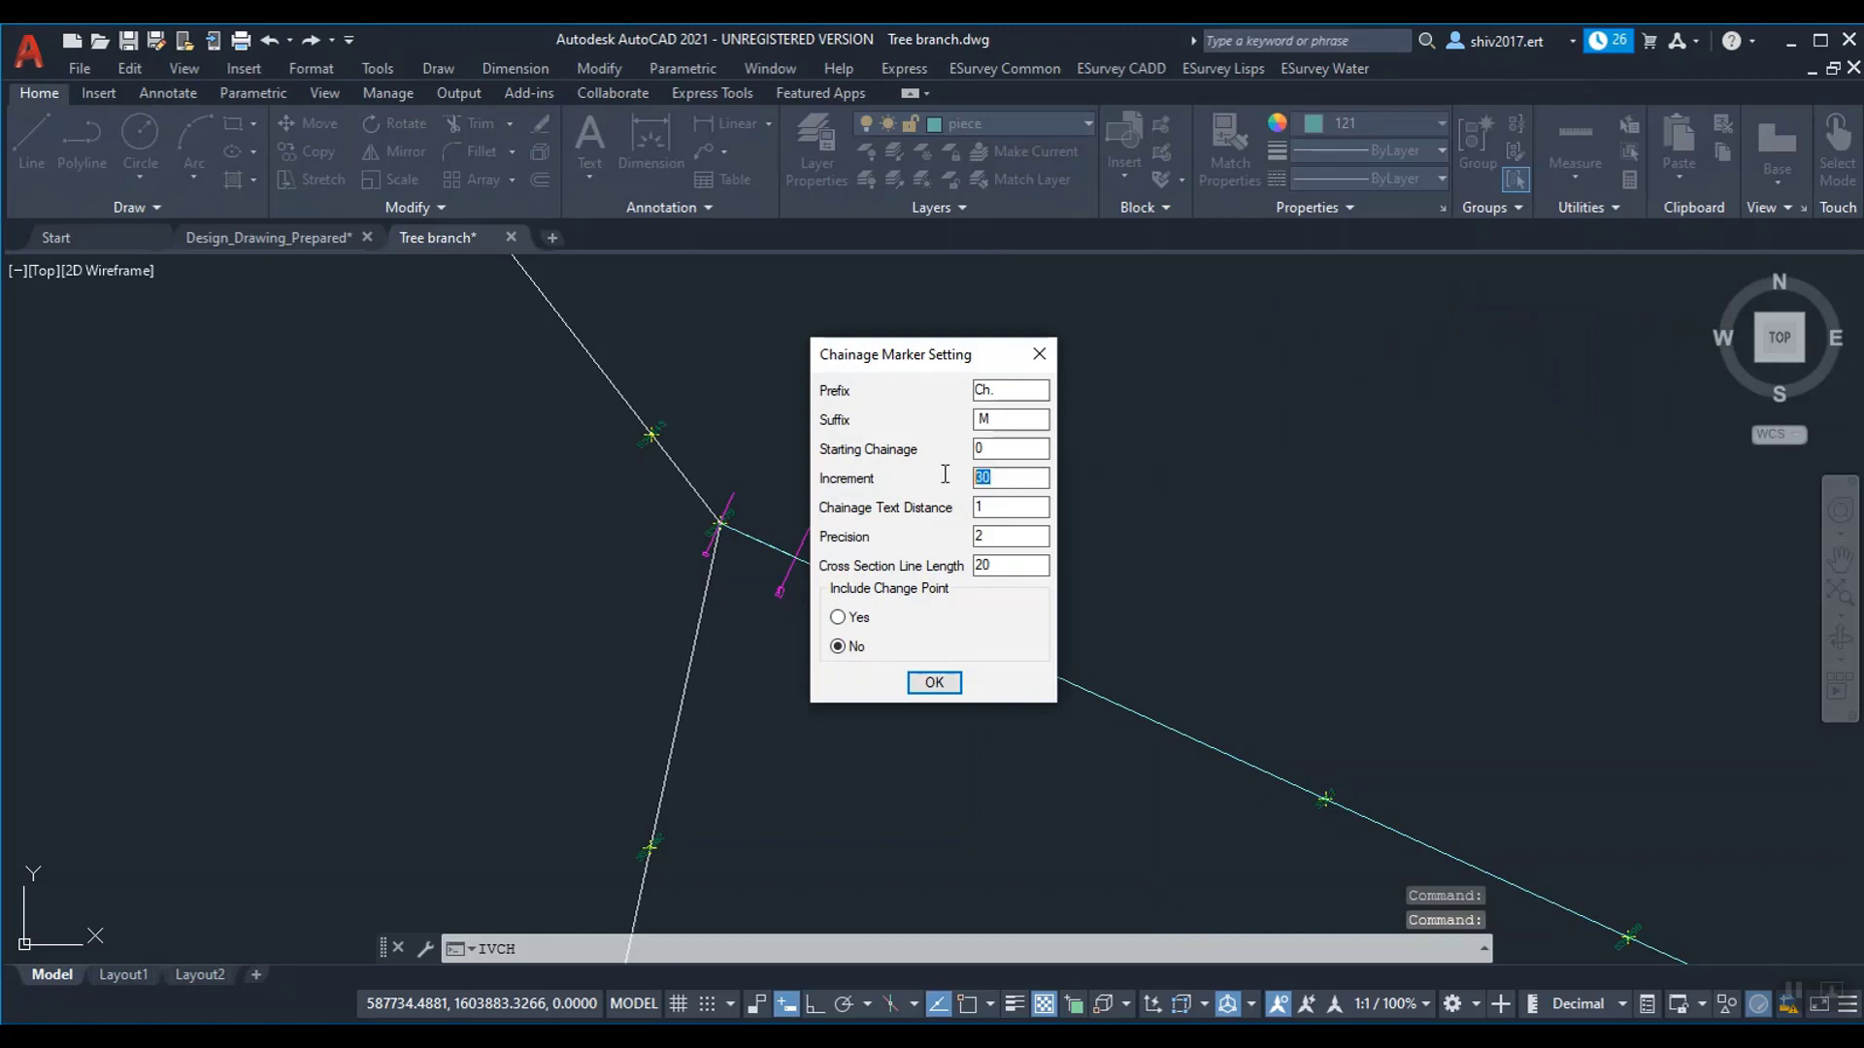
left_click(934, 683)
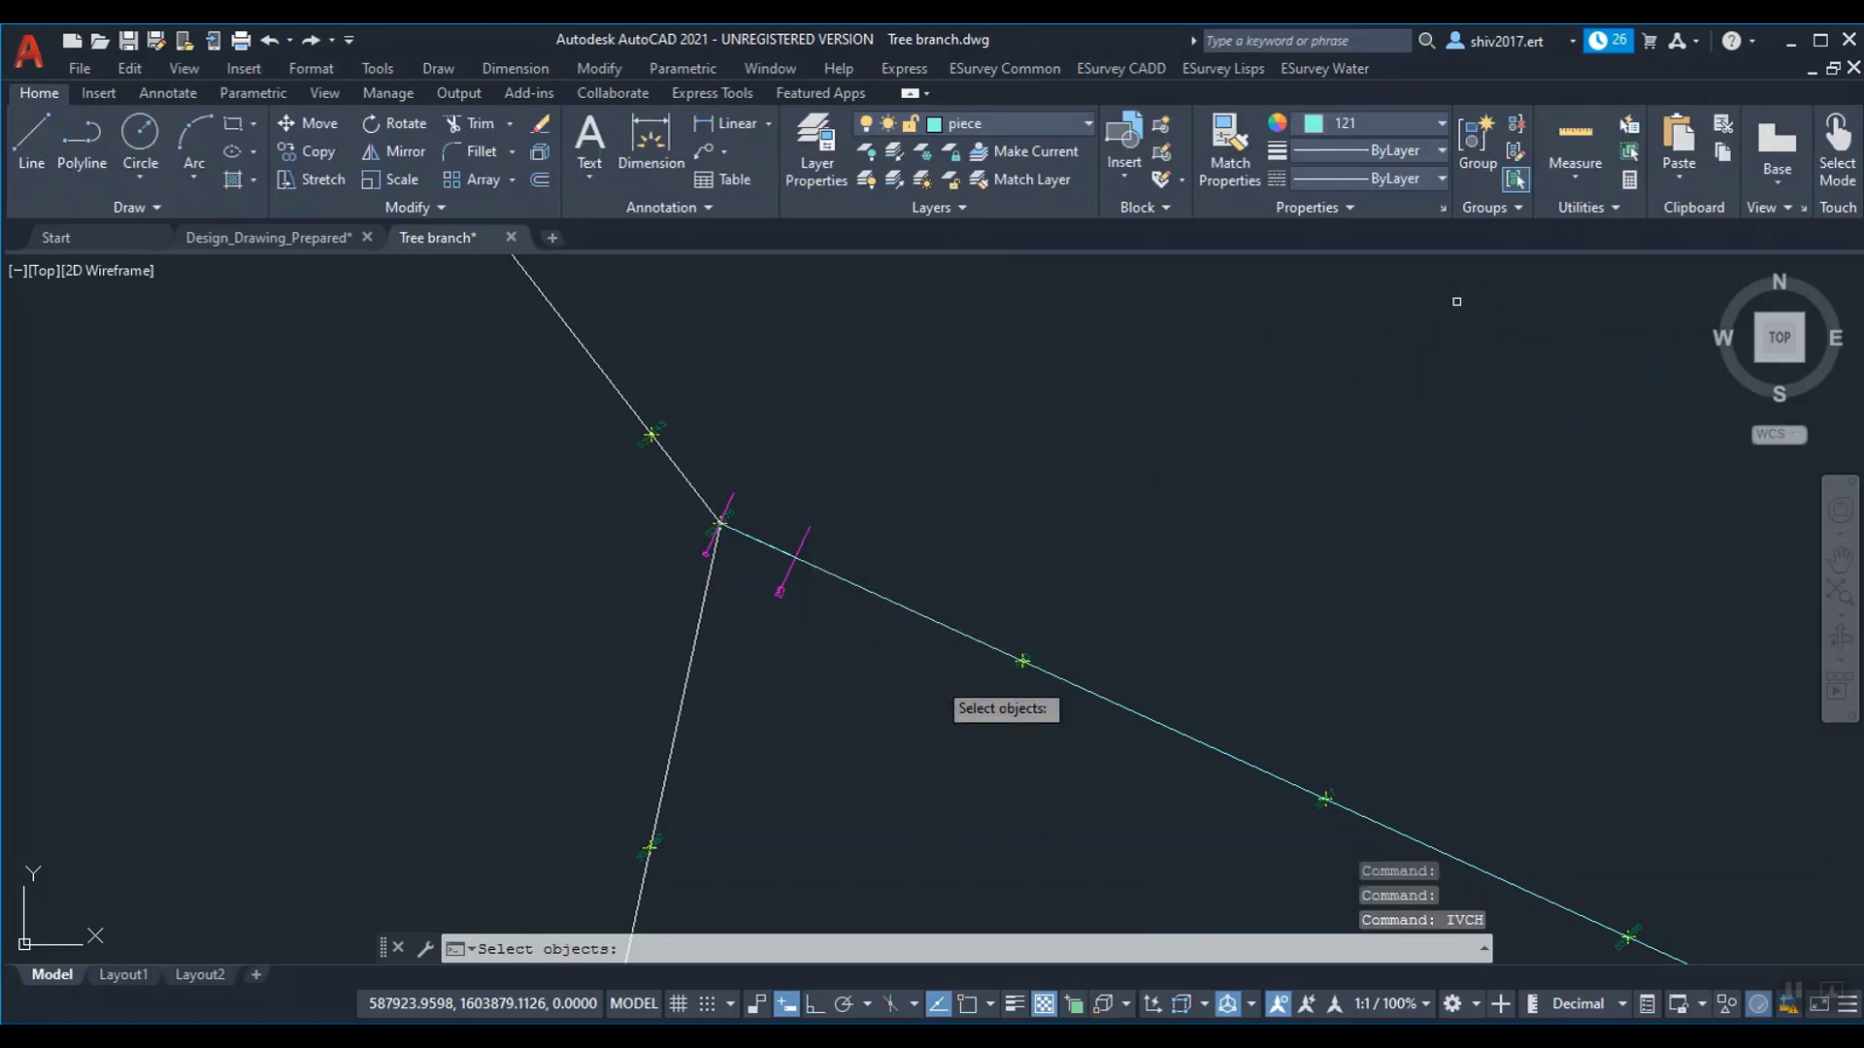
scroll(738, 631, "down", 2)
left_click(721, 680)
key("Return")
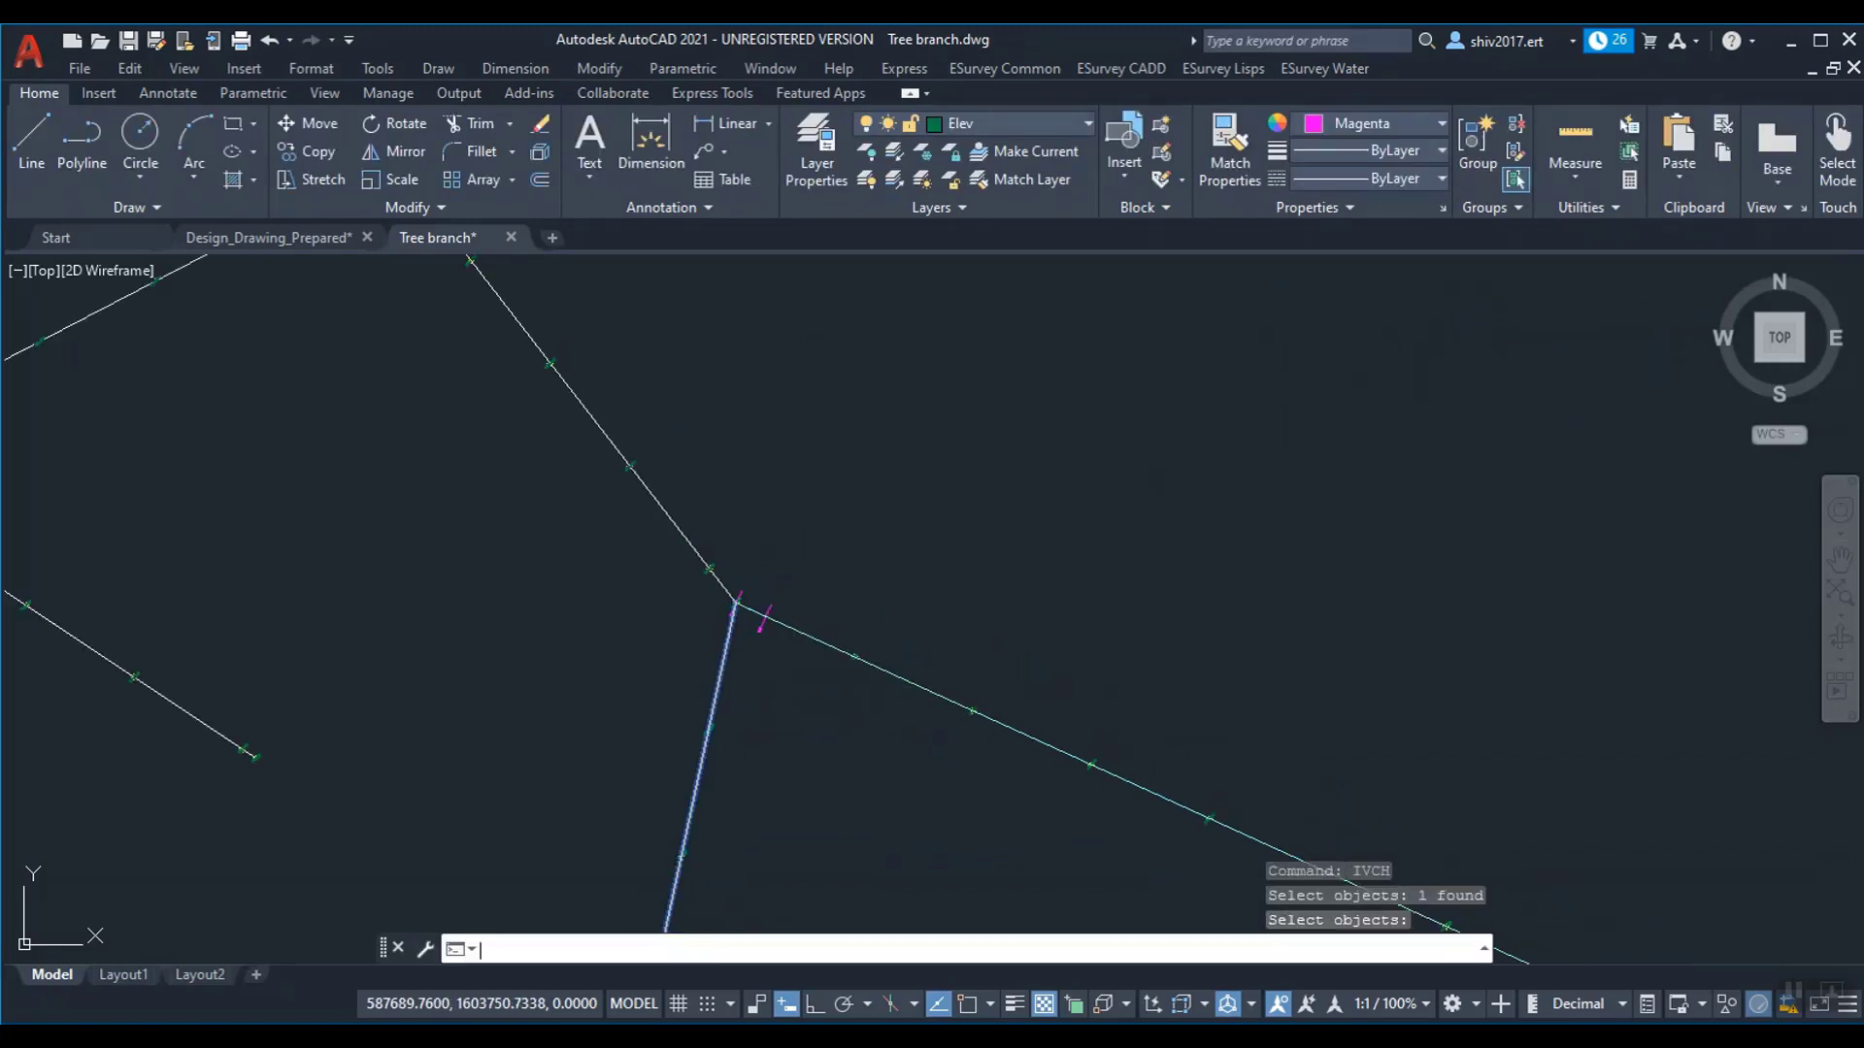
Step: Select the chainage polyline to inspect its Ch. 0 M, 25 M, 50 M vertices
scroll(736, 624, "up", 5)
left_click(821, 413)
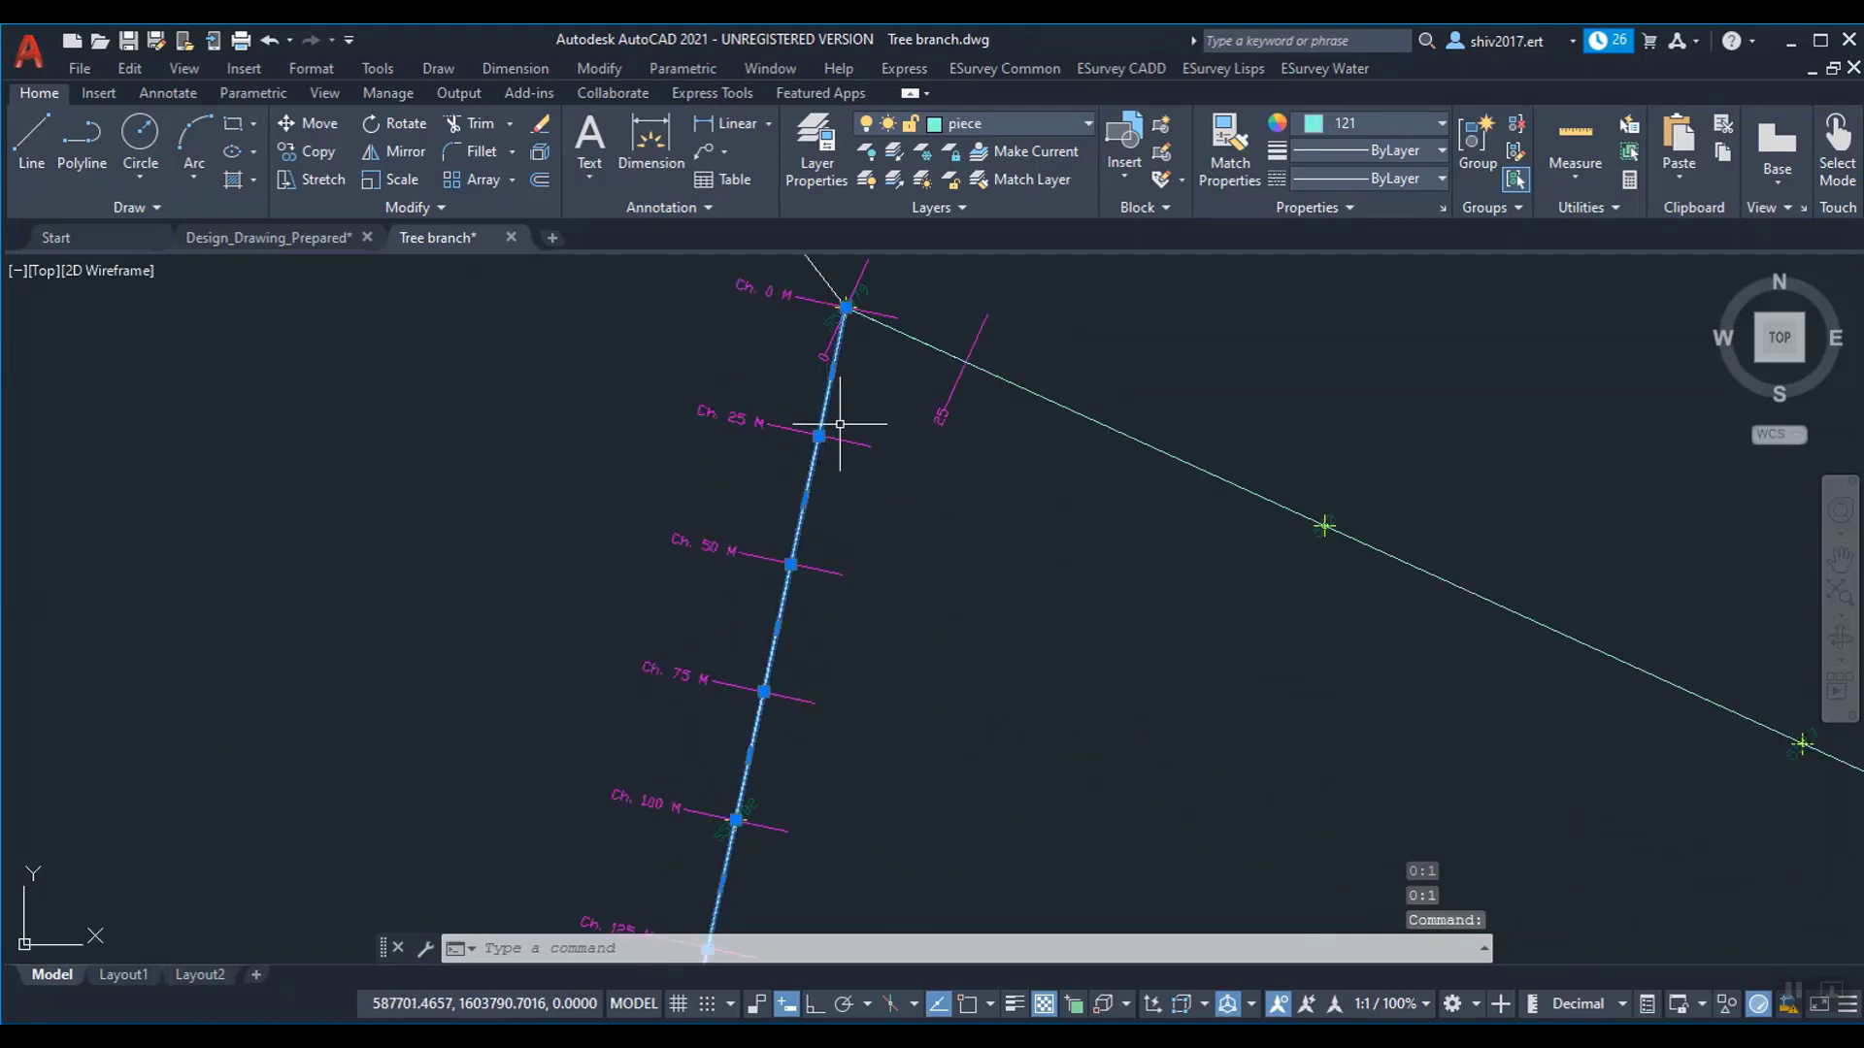
scroll(831, 612, "down", 4)
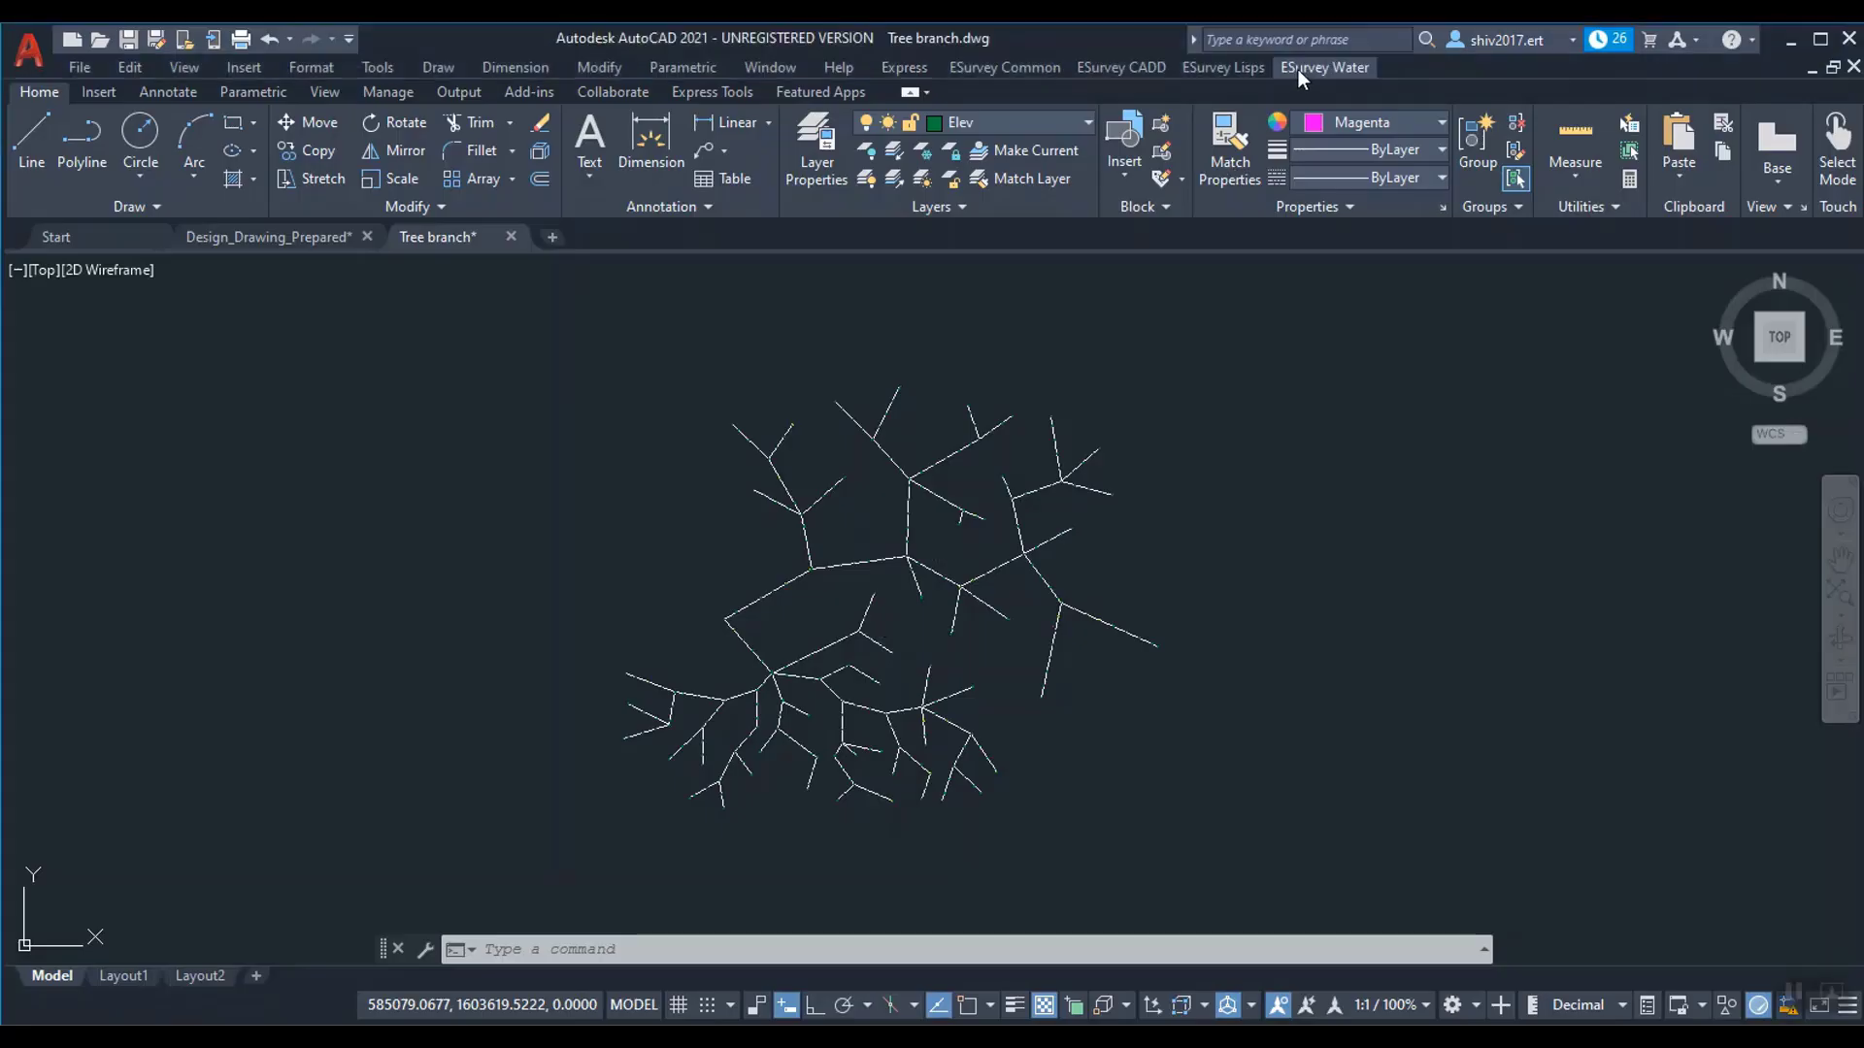
left_click(1315, 68)
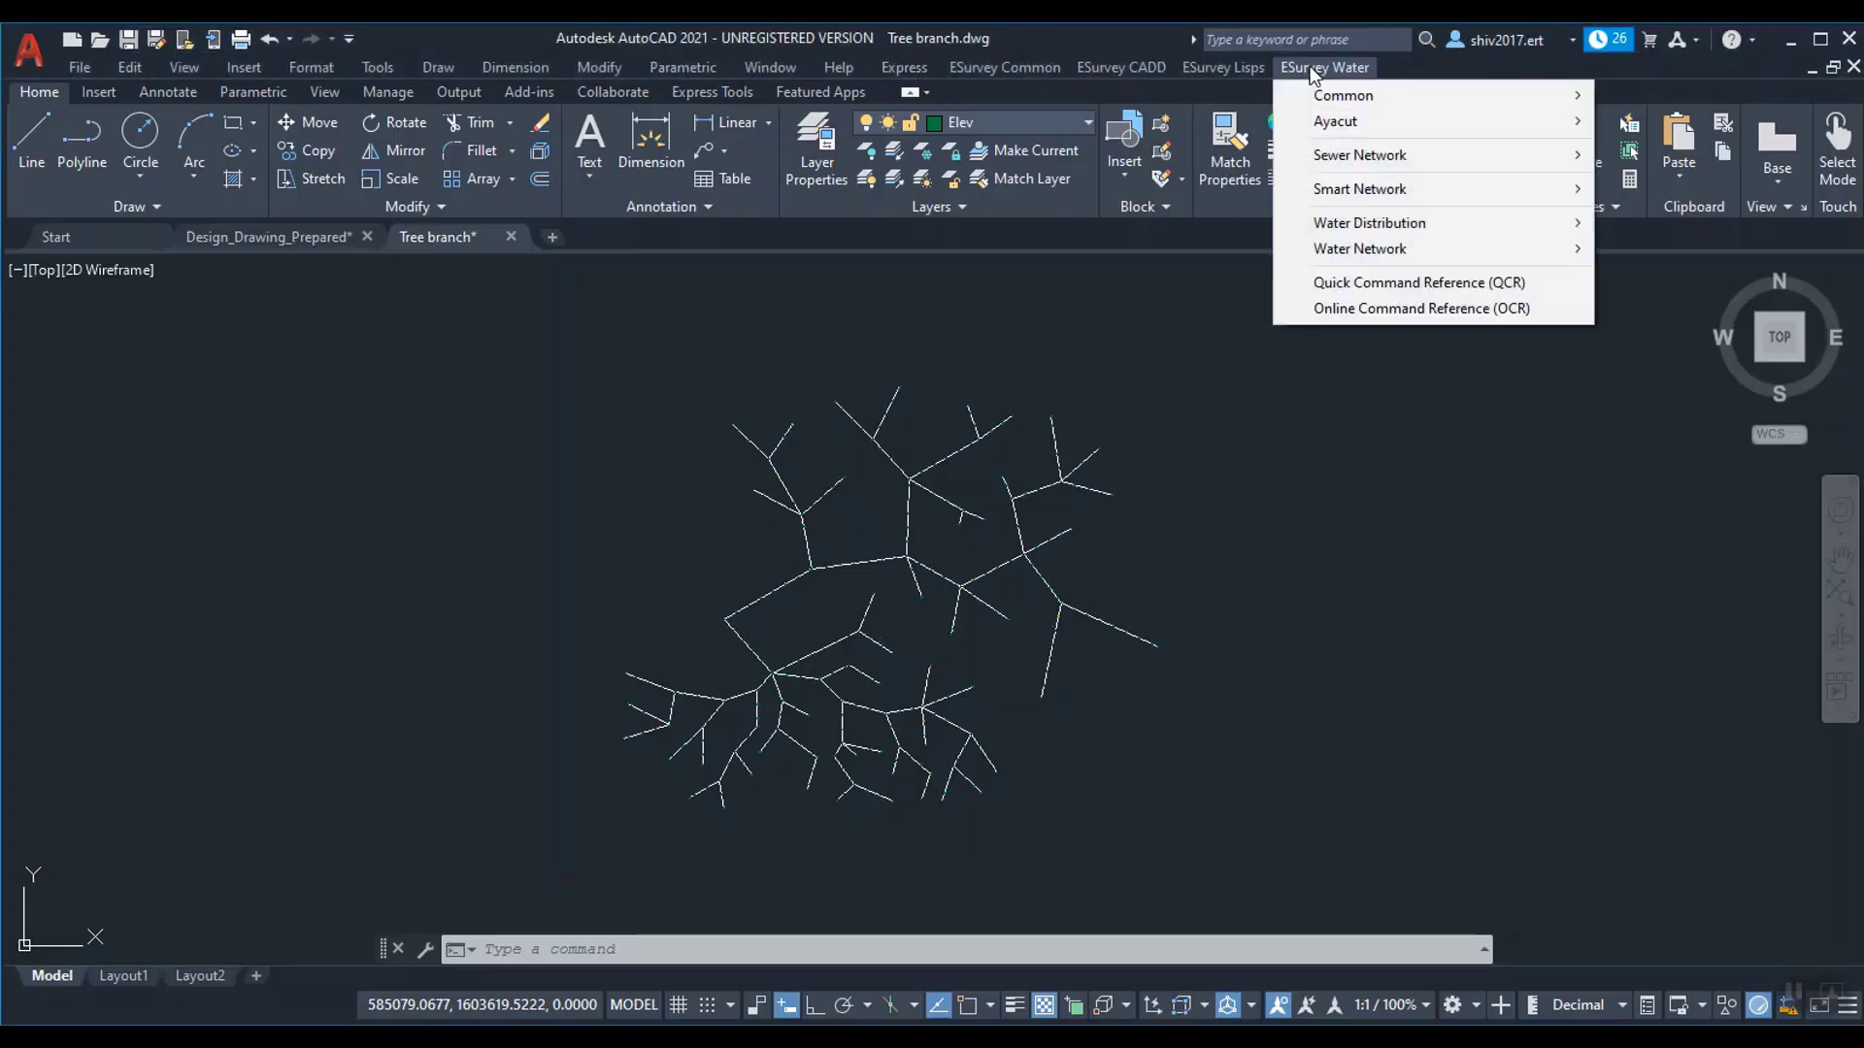
Step: Total the tree's 84 lines with ETE (27521.3744) and view PLDetails.csv in Excel
mouse_move(1310, 208)
mouse_move(1197, 221)
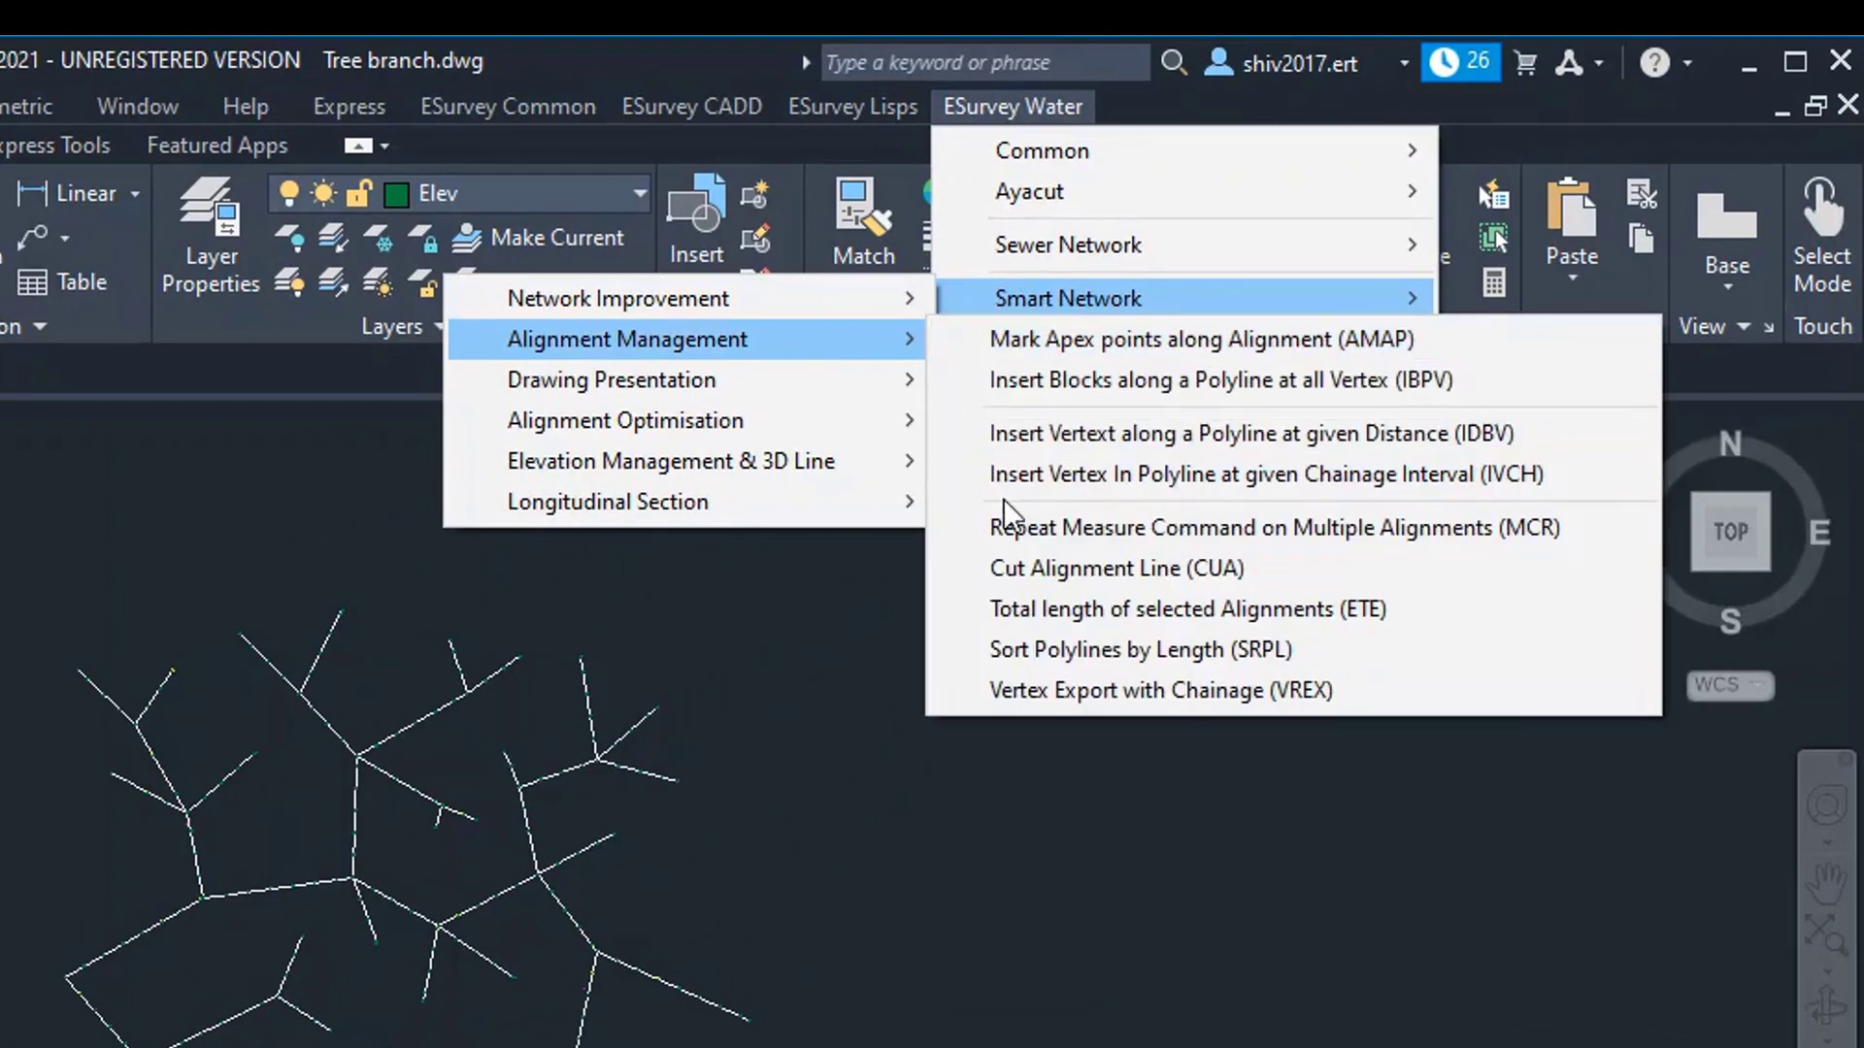
left_click(1151, 609)
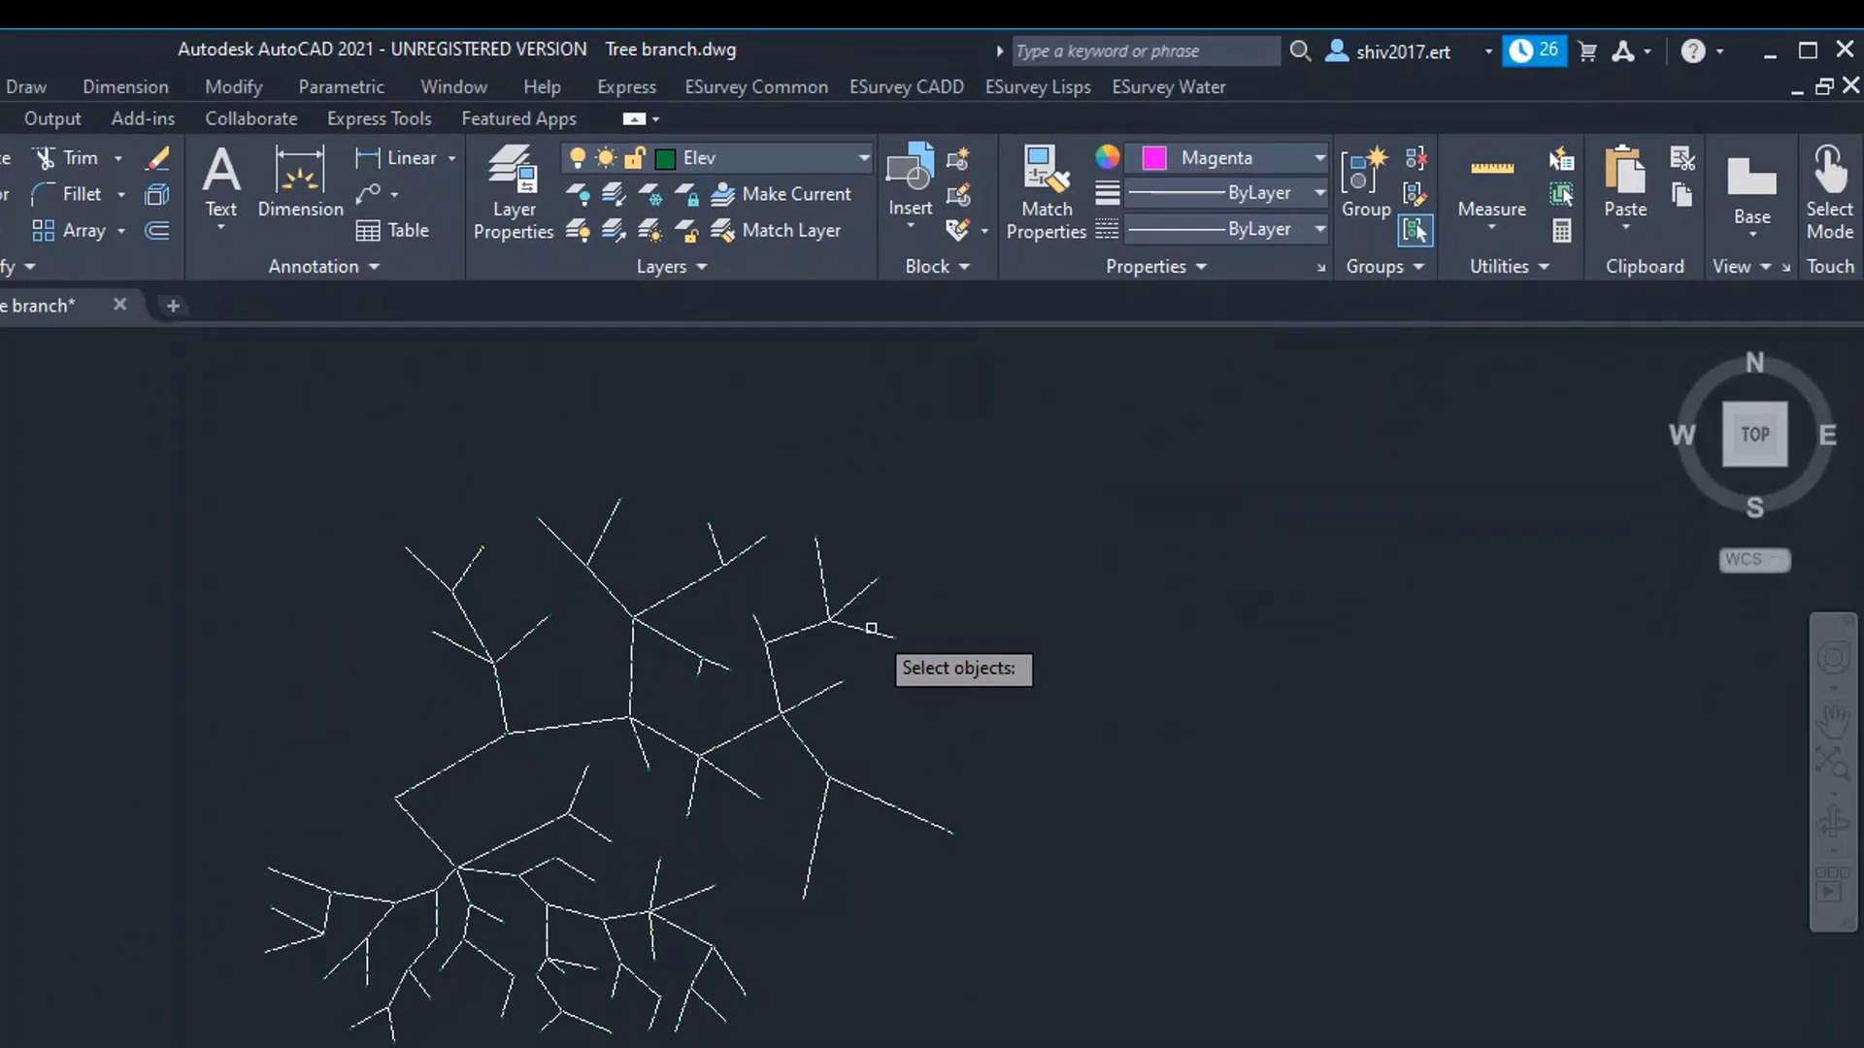
left_click(561, 342)
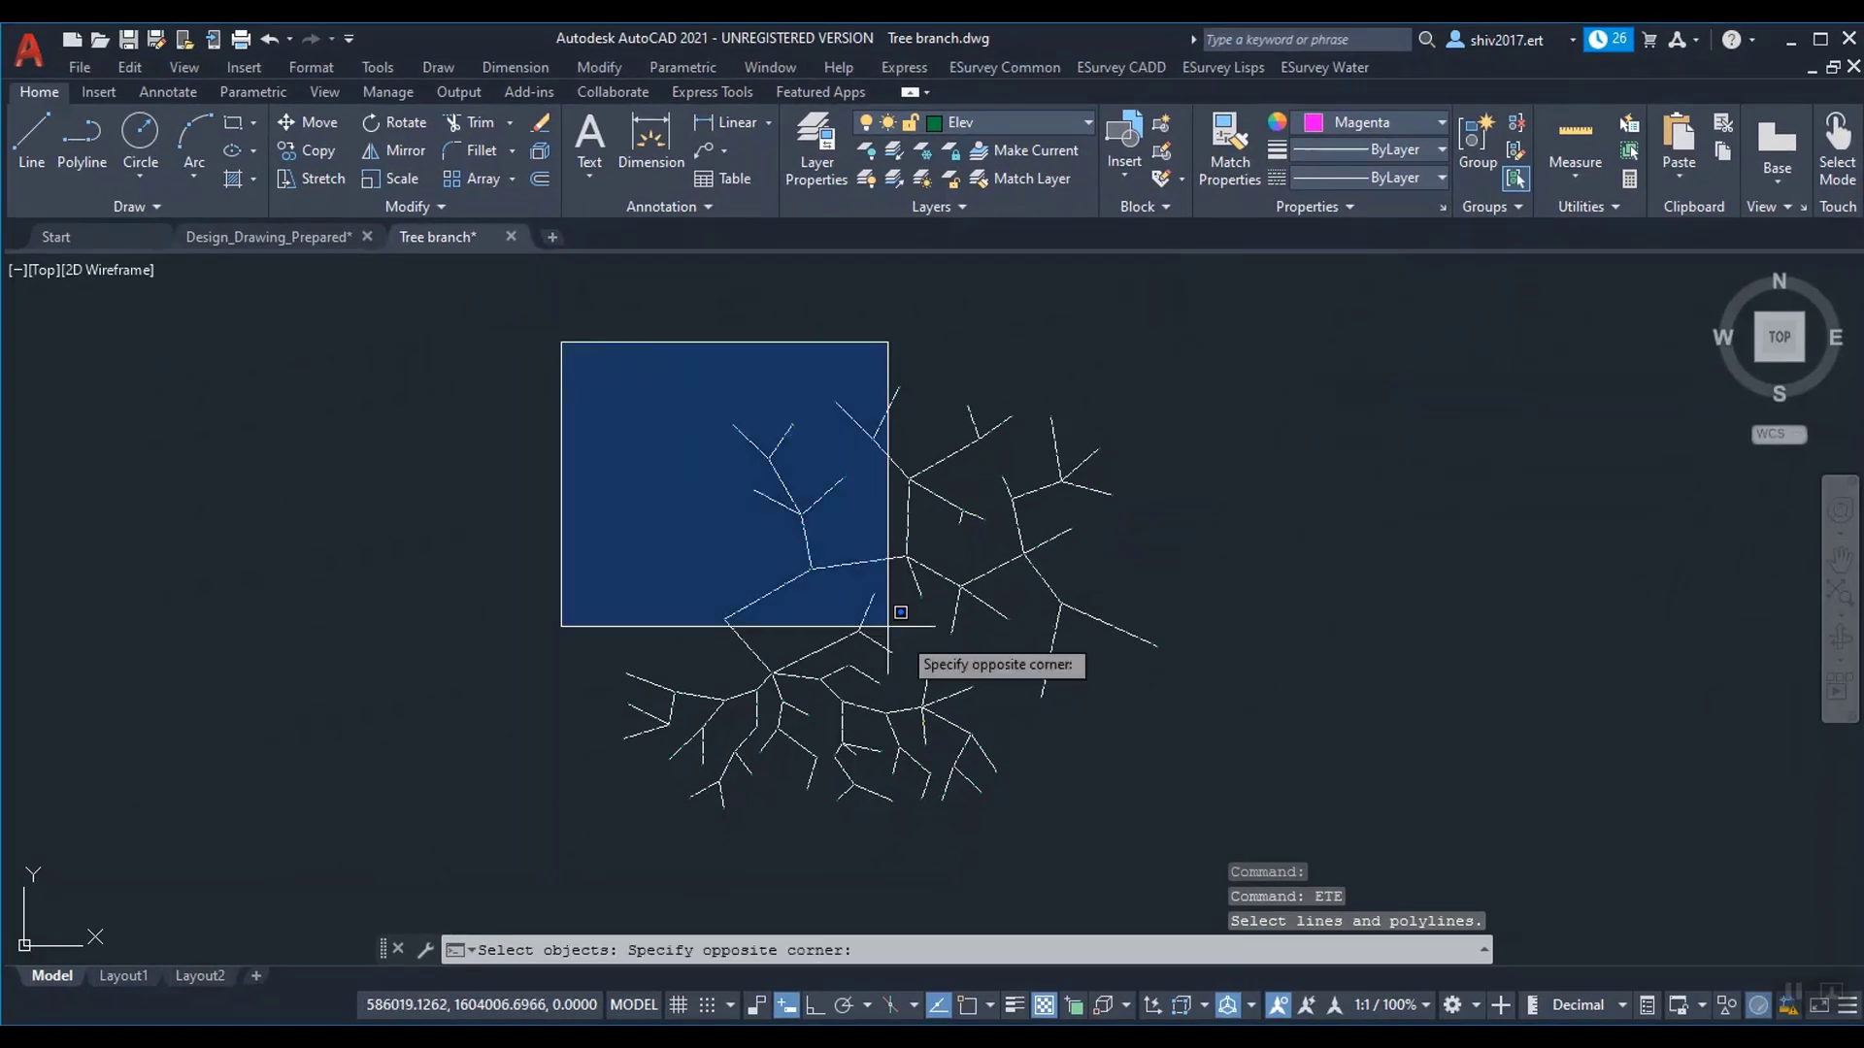
left_click(1177, 841)
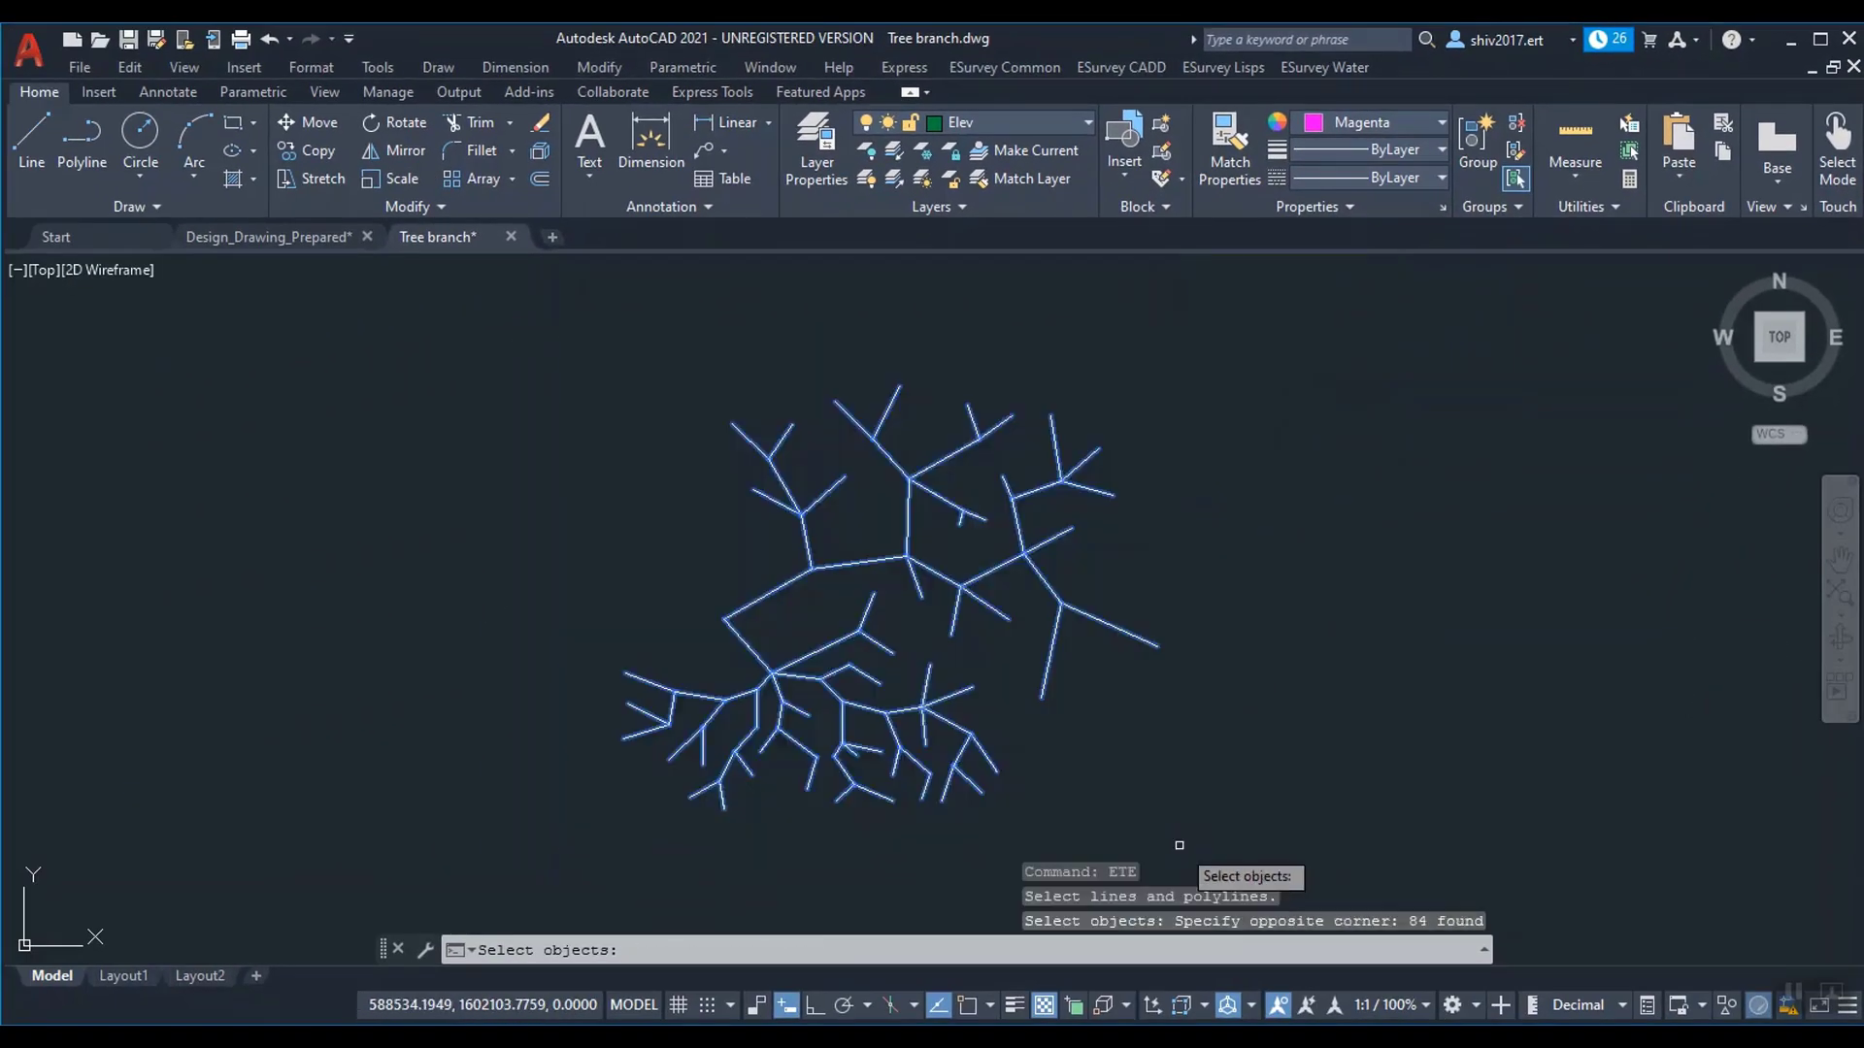
key("Return")
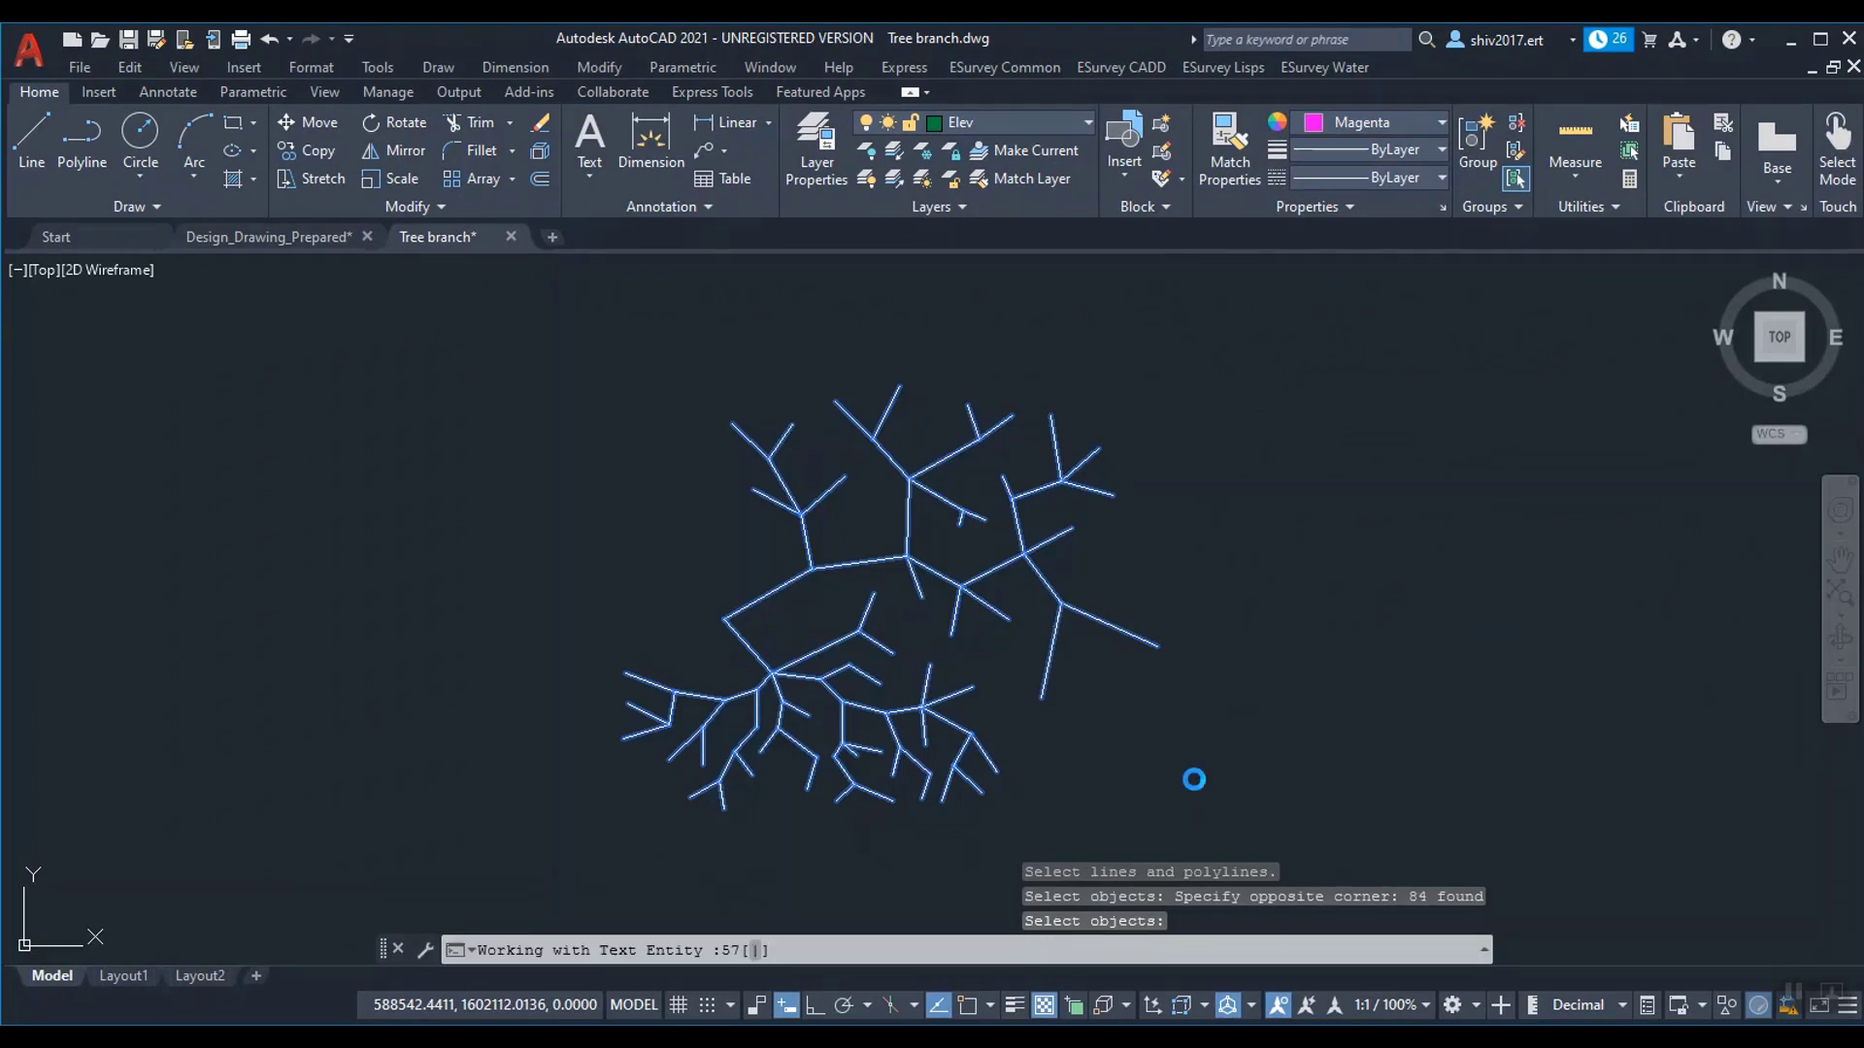
scroll(1055, 686, "up", 5)
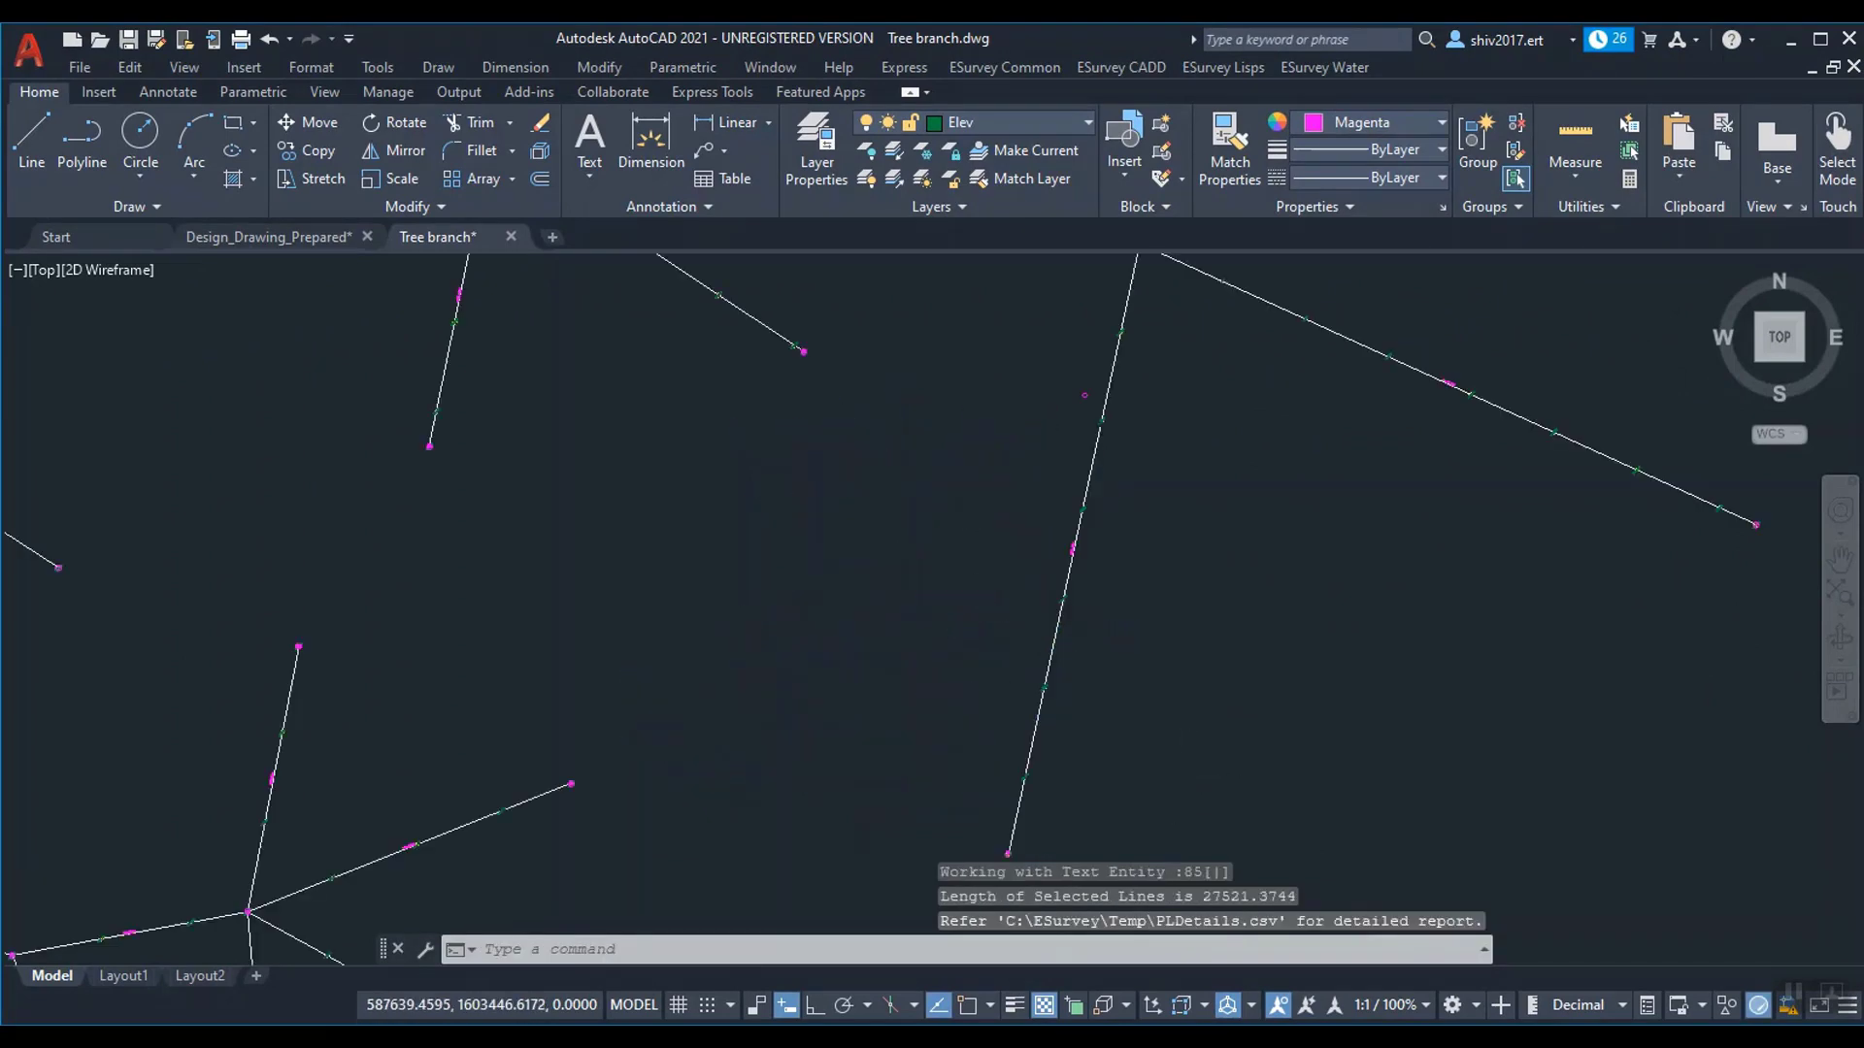
scroll(1081, 562, "down", 4)
key("alt+Tab")
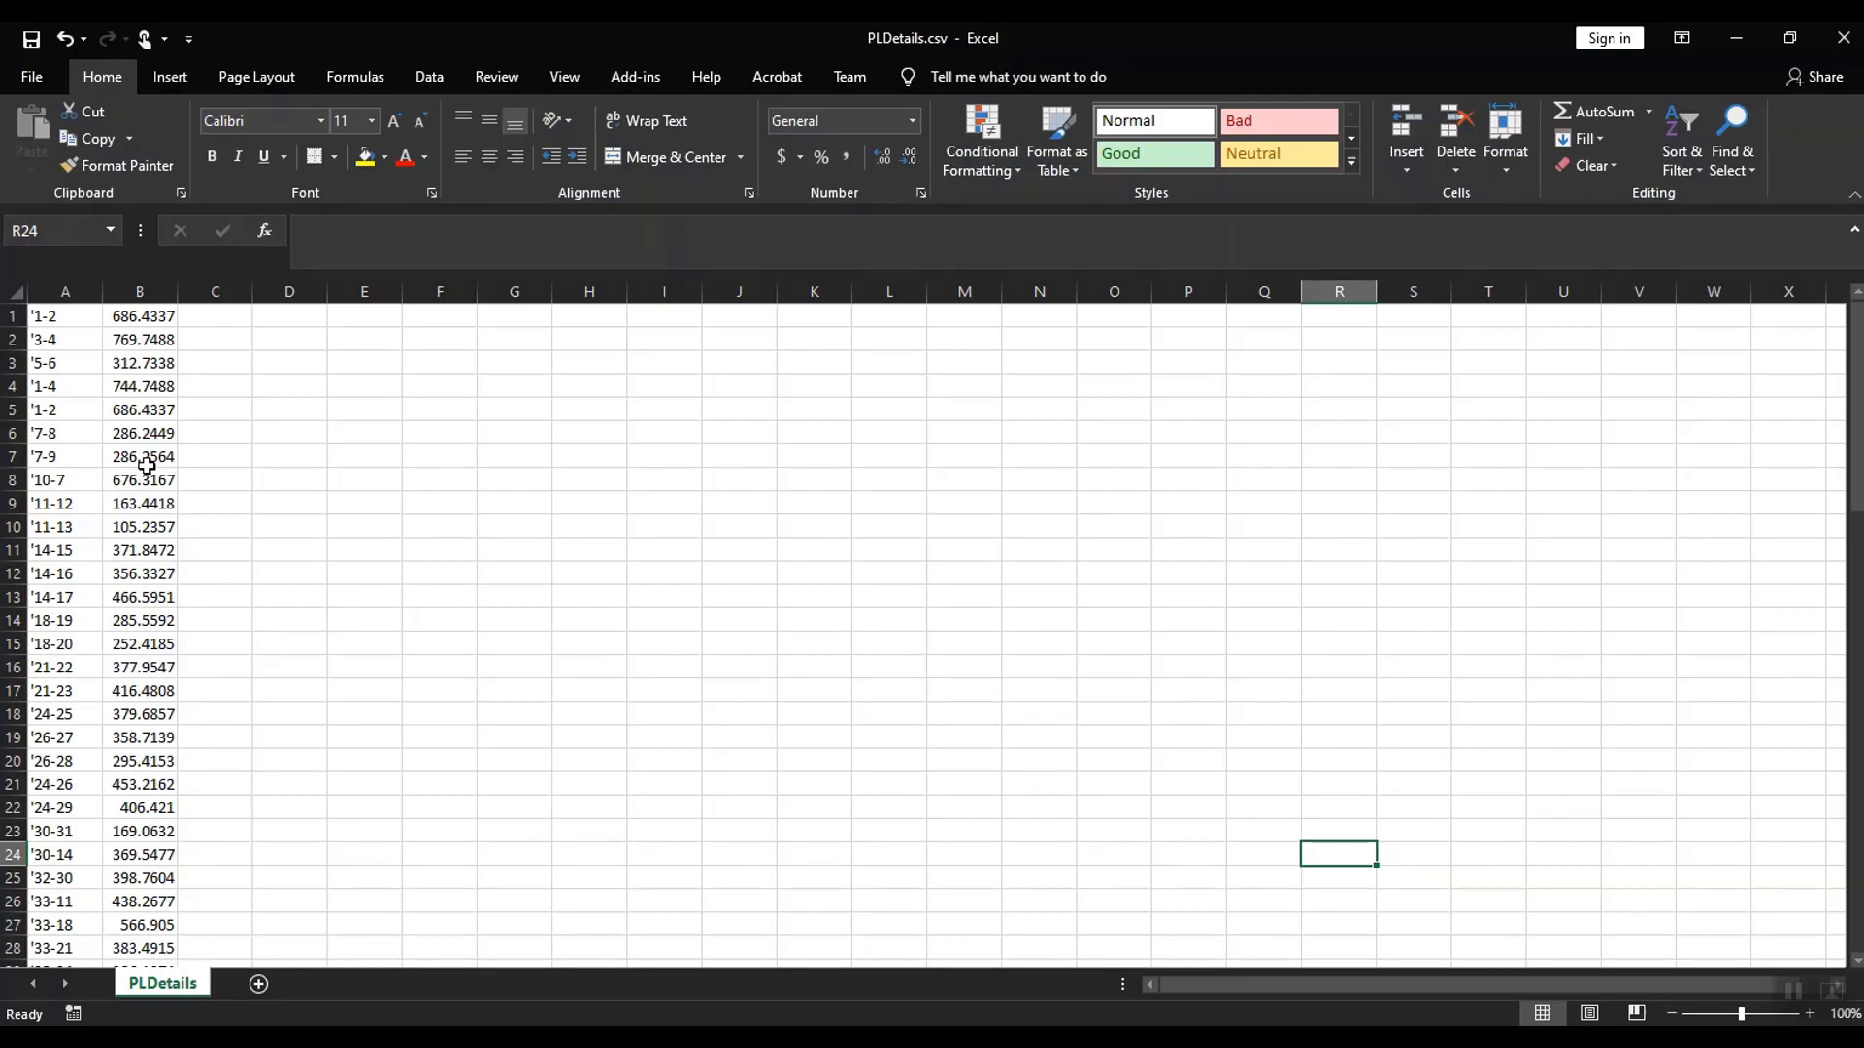
Step: Sort all 149 tree polylines with SRPL at a 500 length threshold, shorter ones turning magenta
key("alt+Tab")
left_click(1046, 43)
mouse_move(1104, 180)
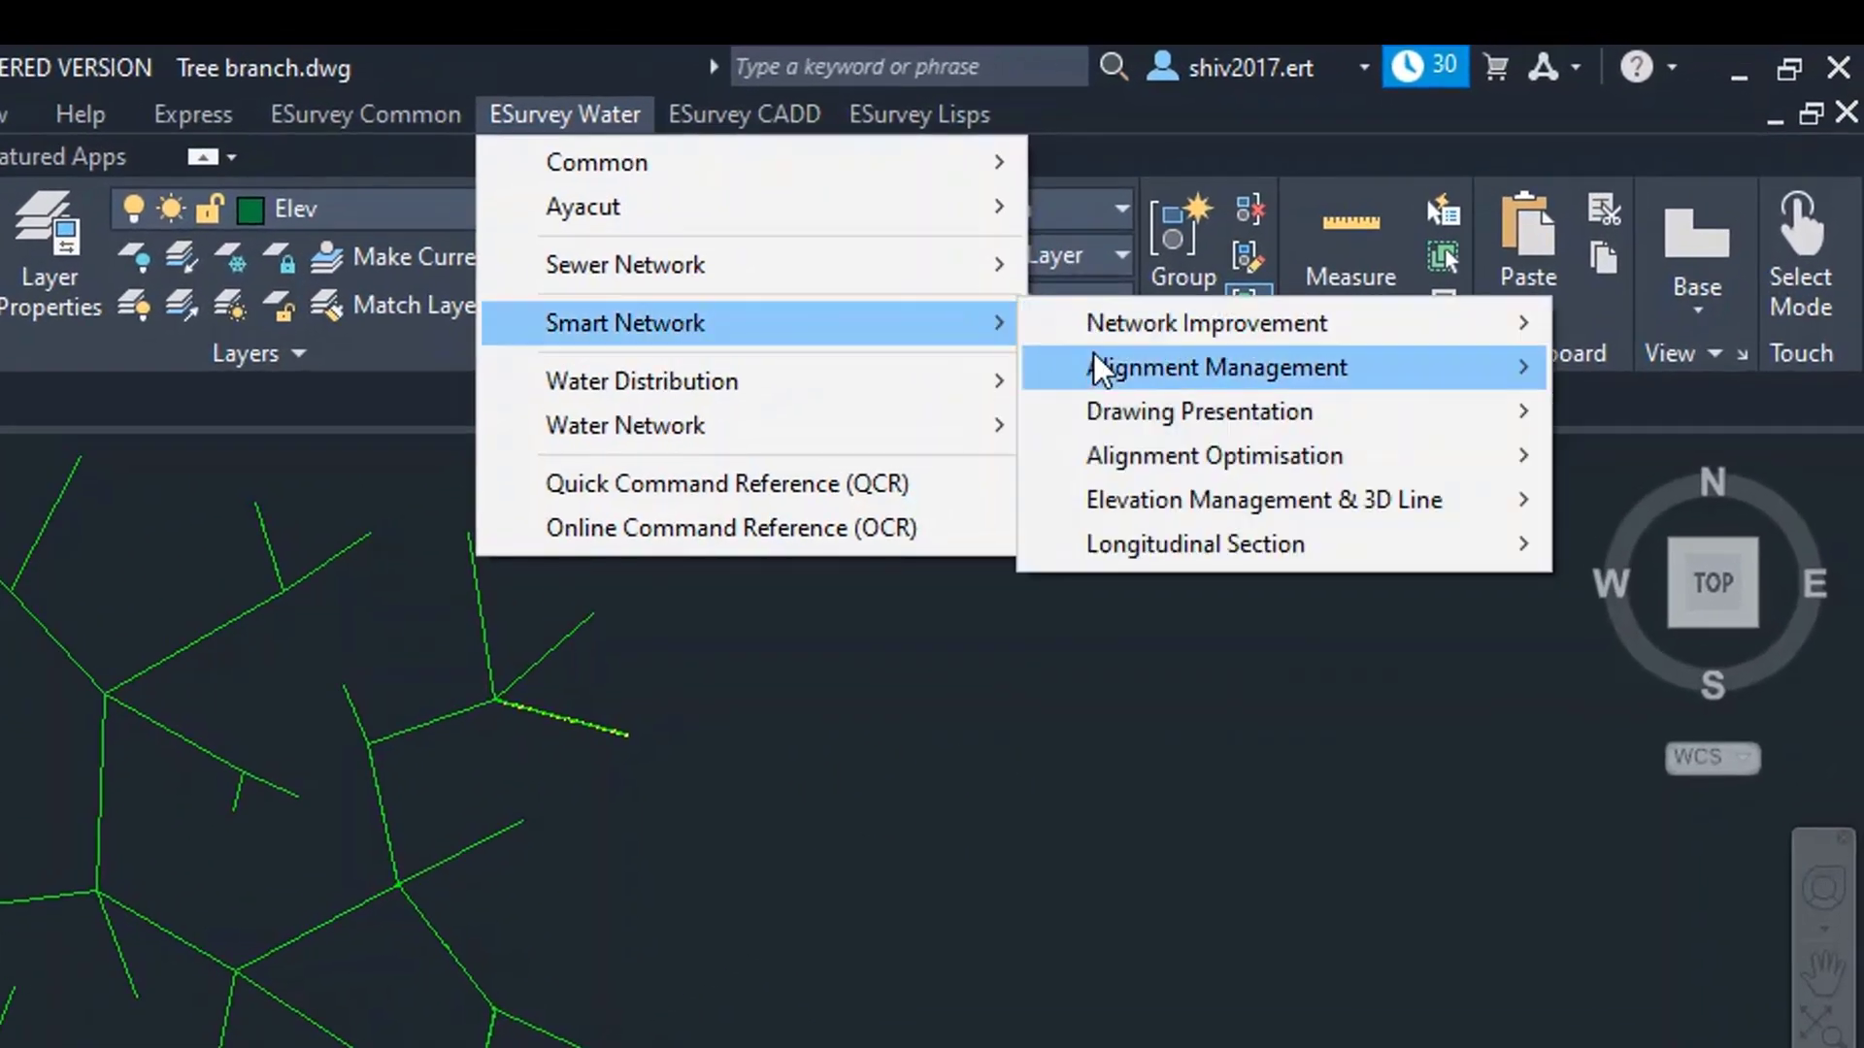
mouse_move(1097, 369)
left_click(570, 714)
type("50")
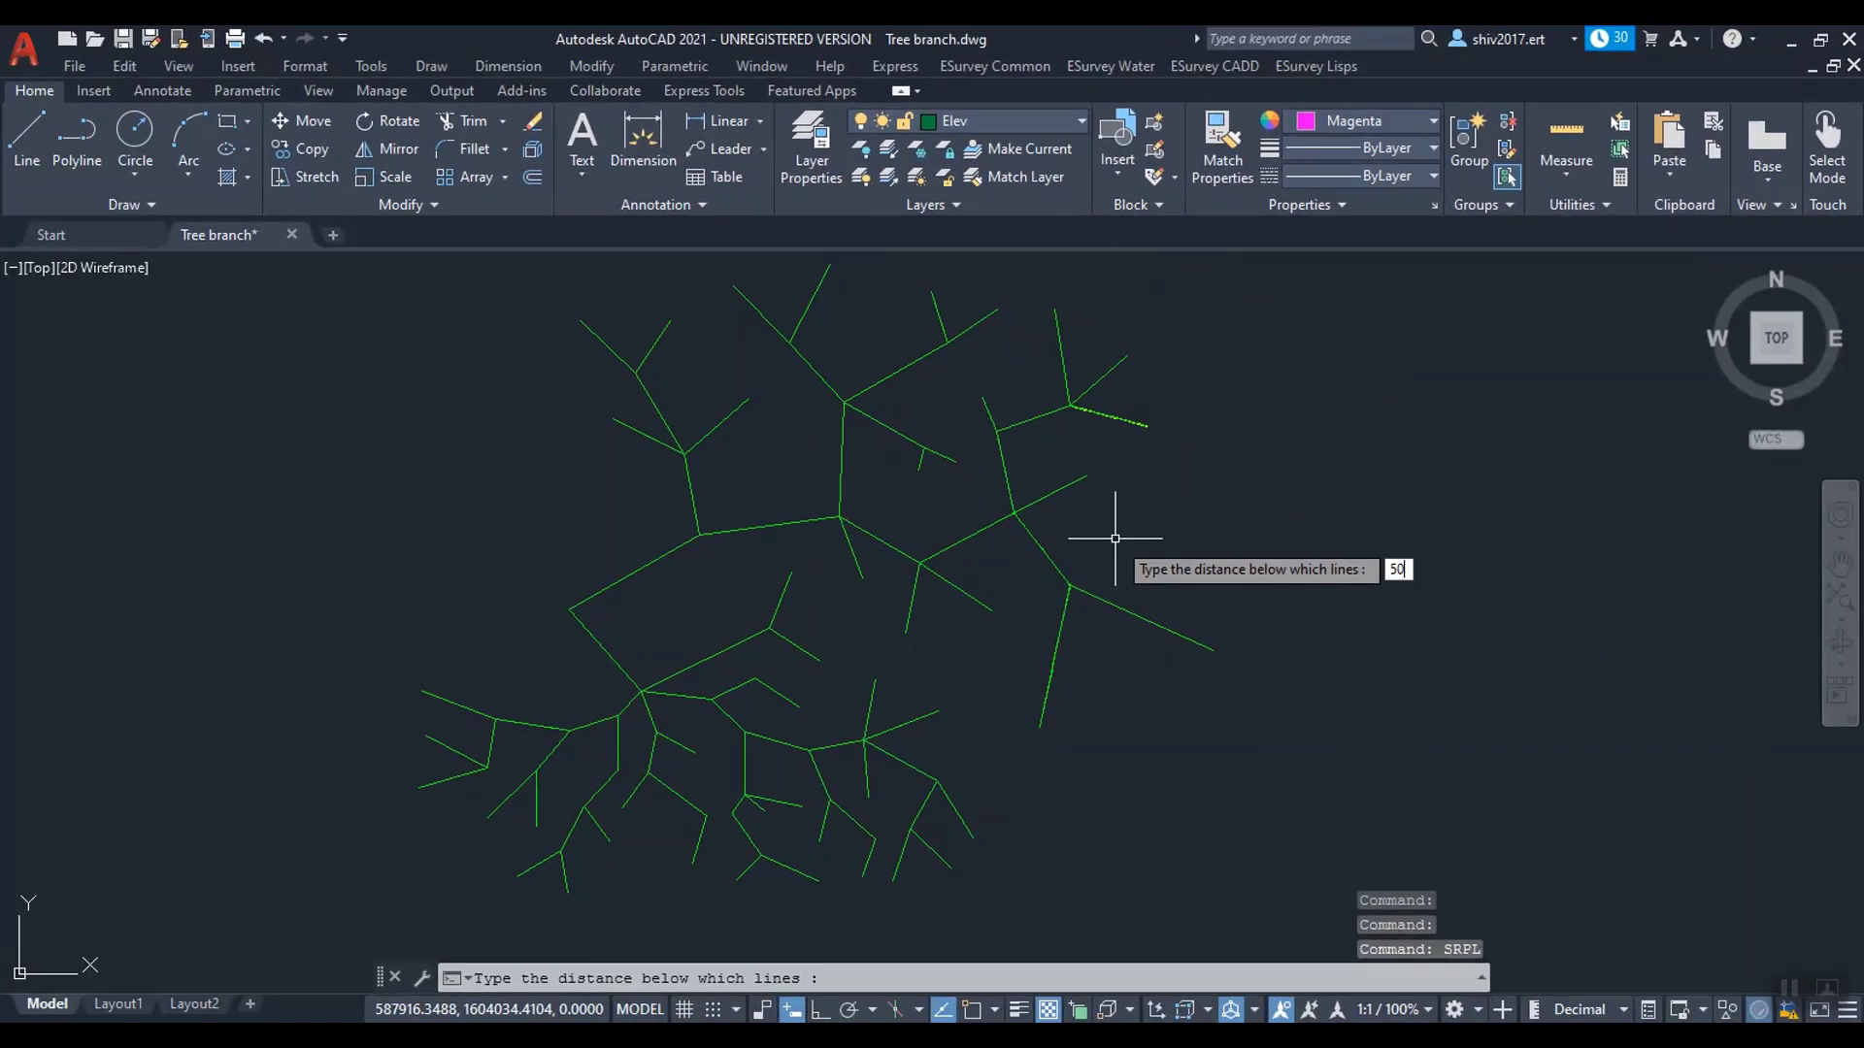
type("0")
key("Return")
scroll(854, 457, "down", 2)
left_click(511, 325)
left_click(1105, 781)
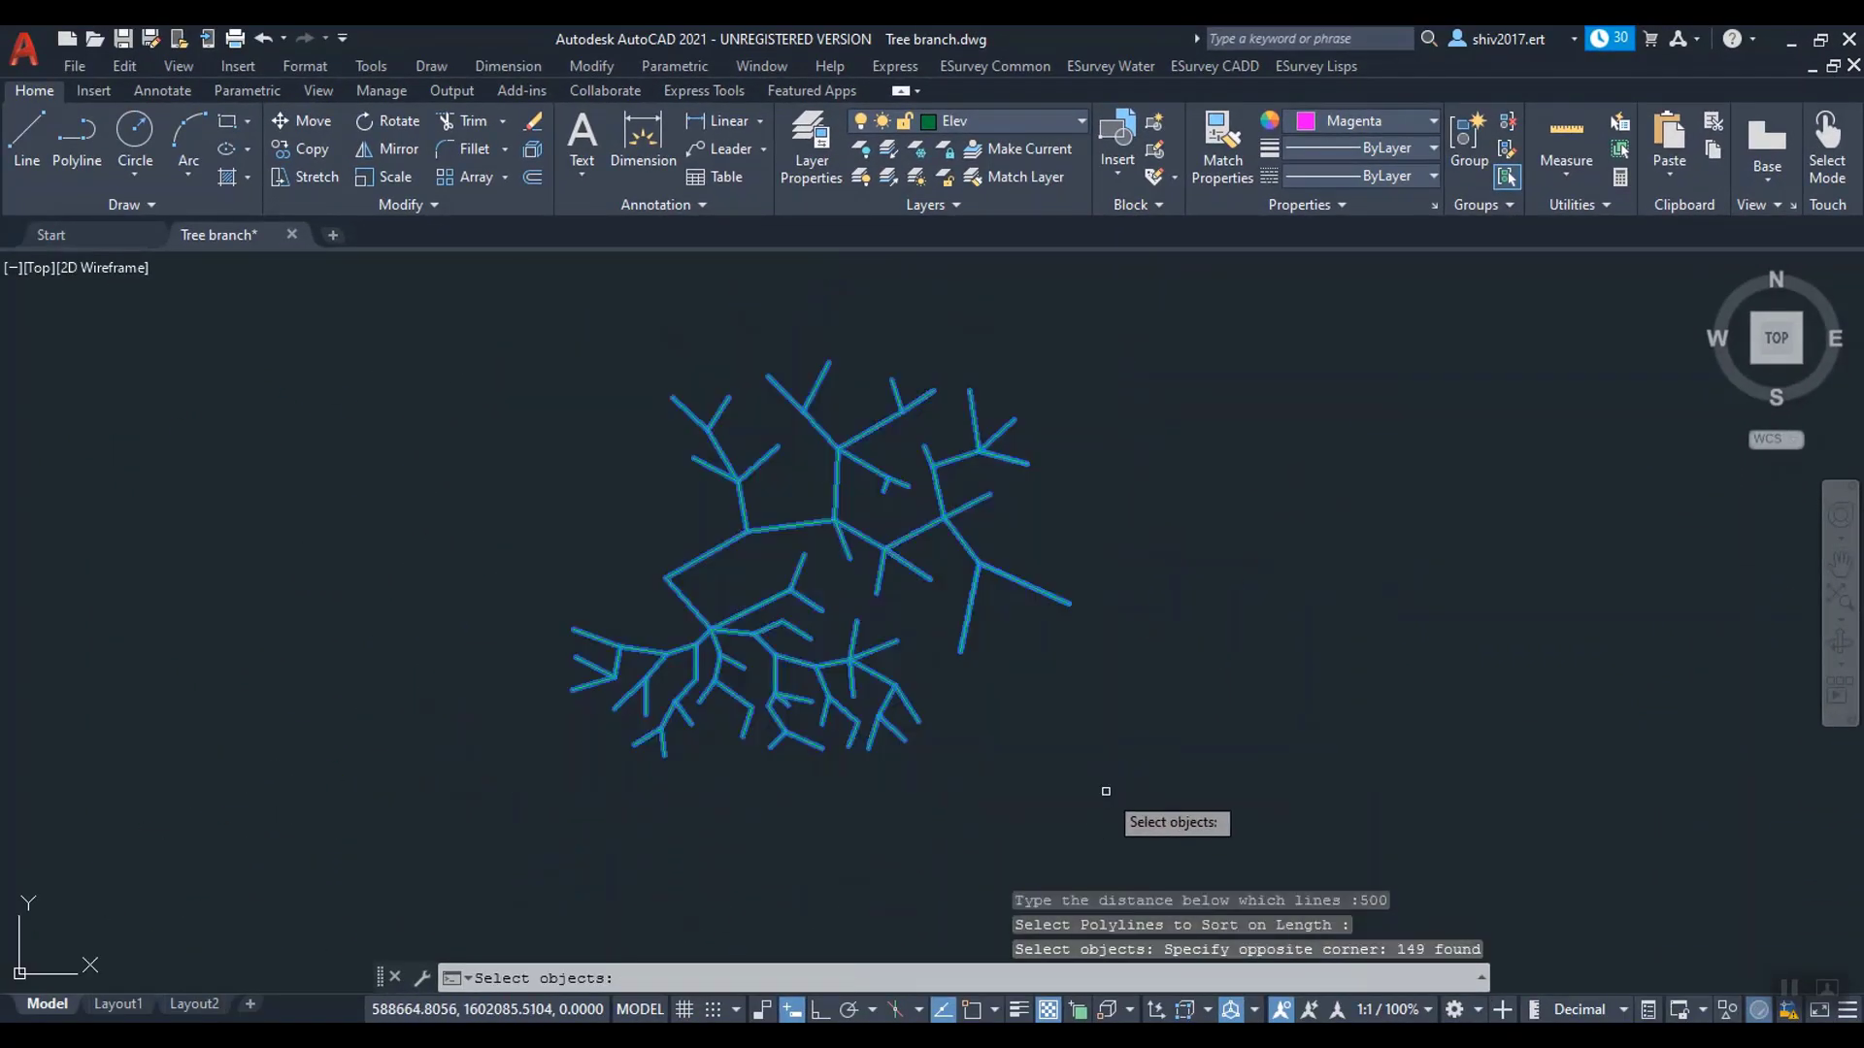
key("Return")
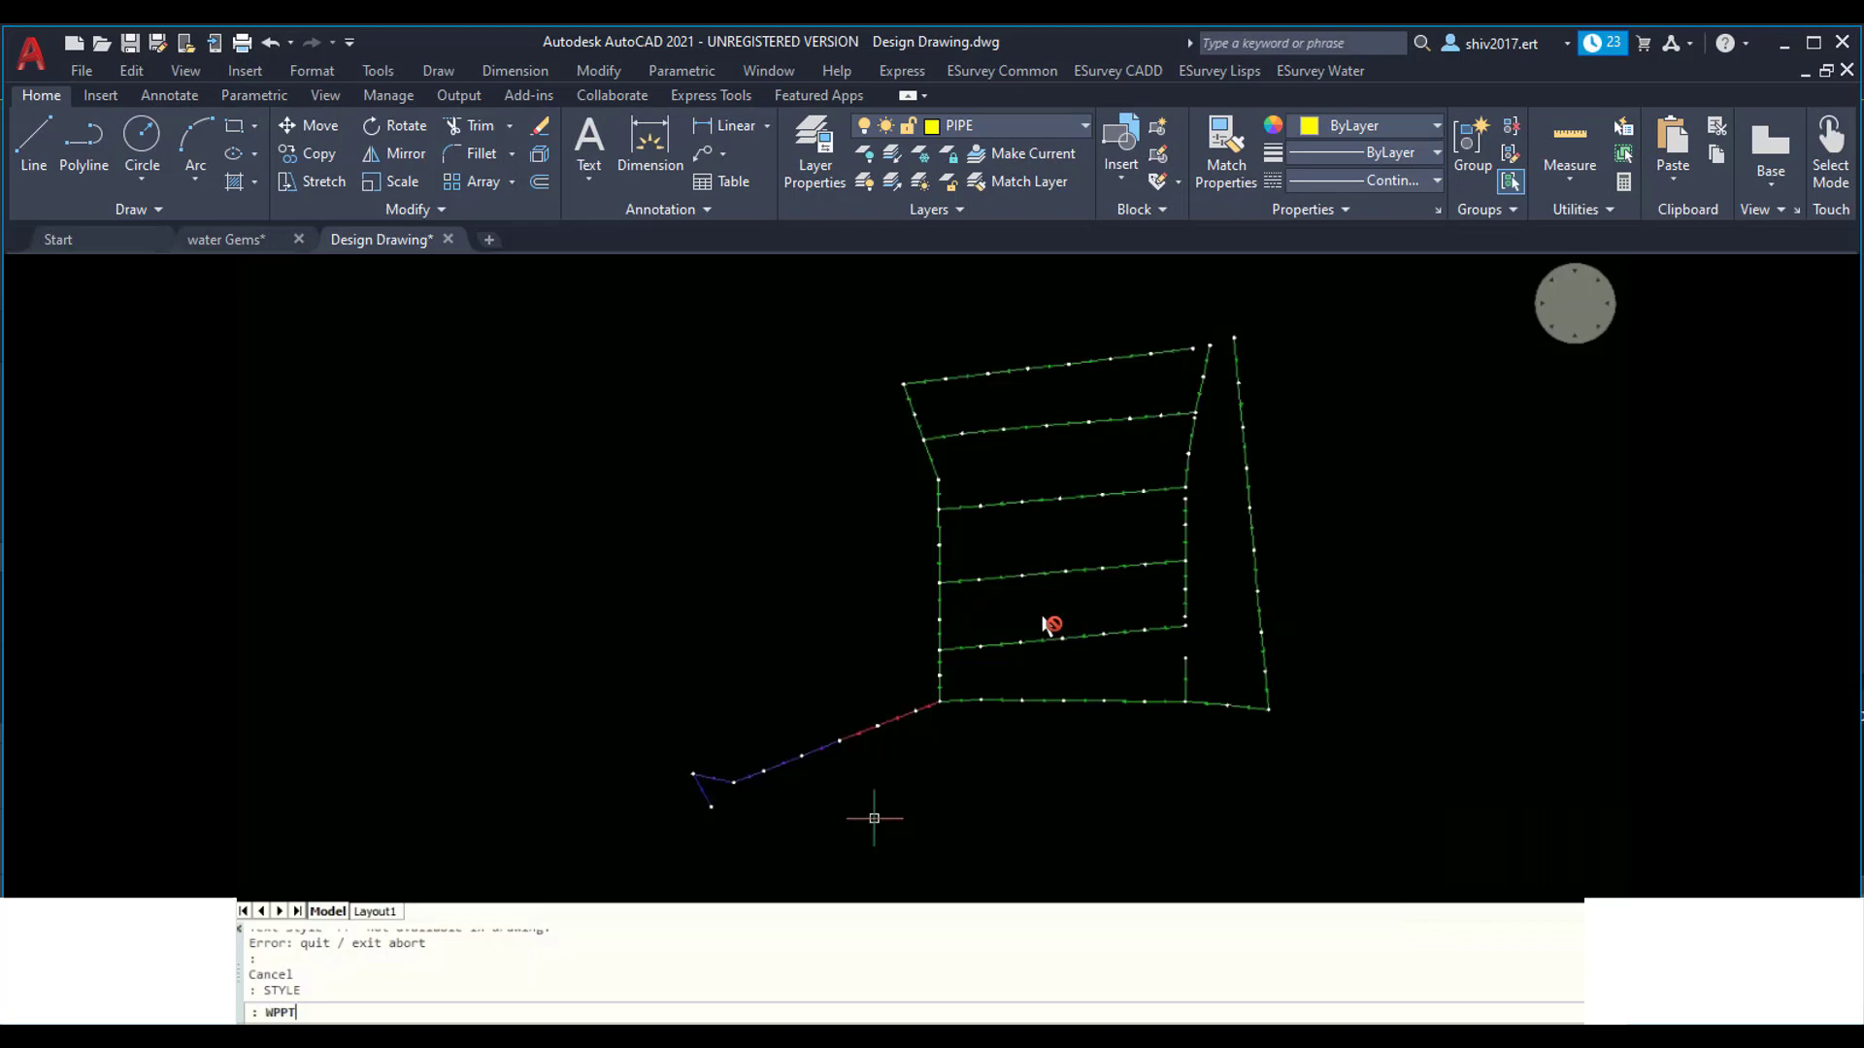
Step: Label pipes with WPPT (P, D, L, M:DI) and junctions with WPJT (MH names, GL elevations)
key("Return")
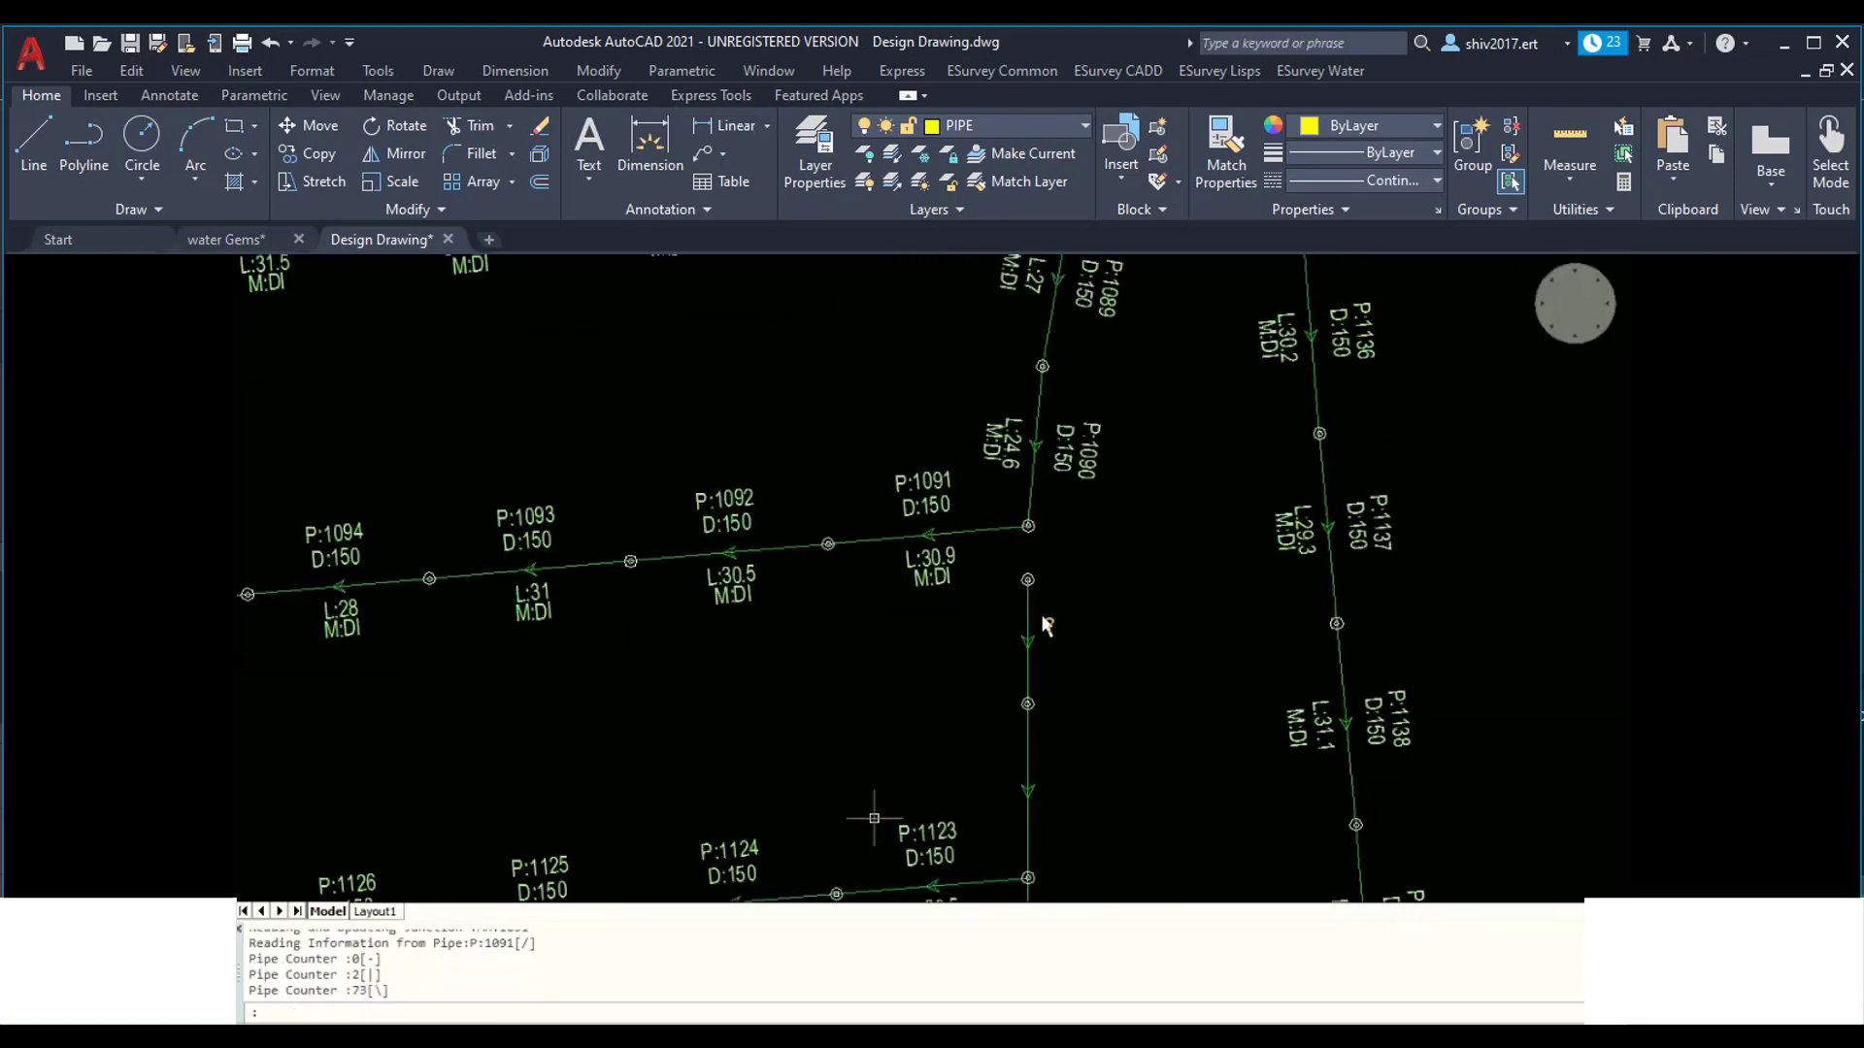
scroll(1047, 624, "down", 8)
type("w")
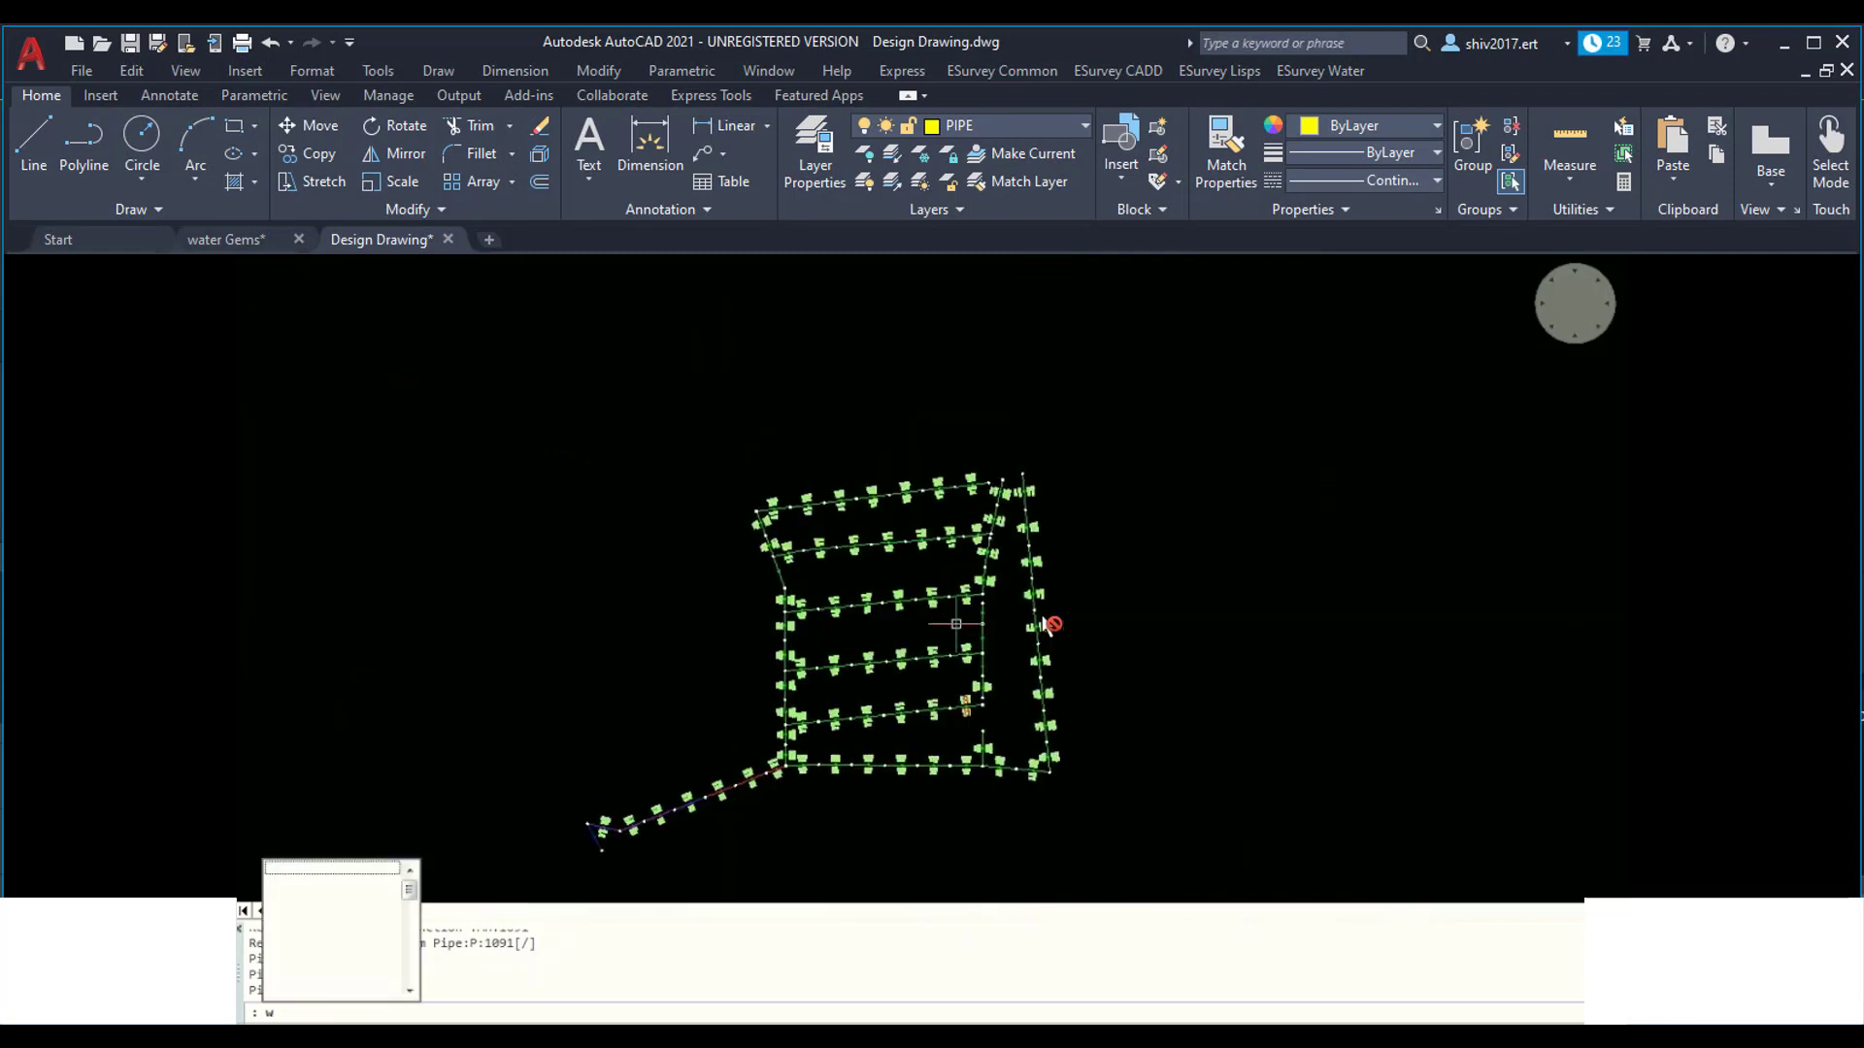
type("pj")
key("Return")
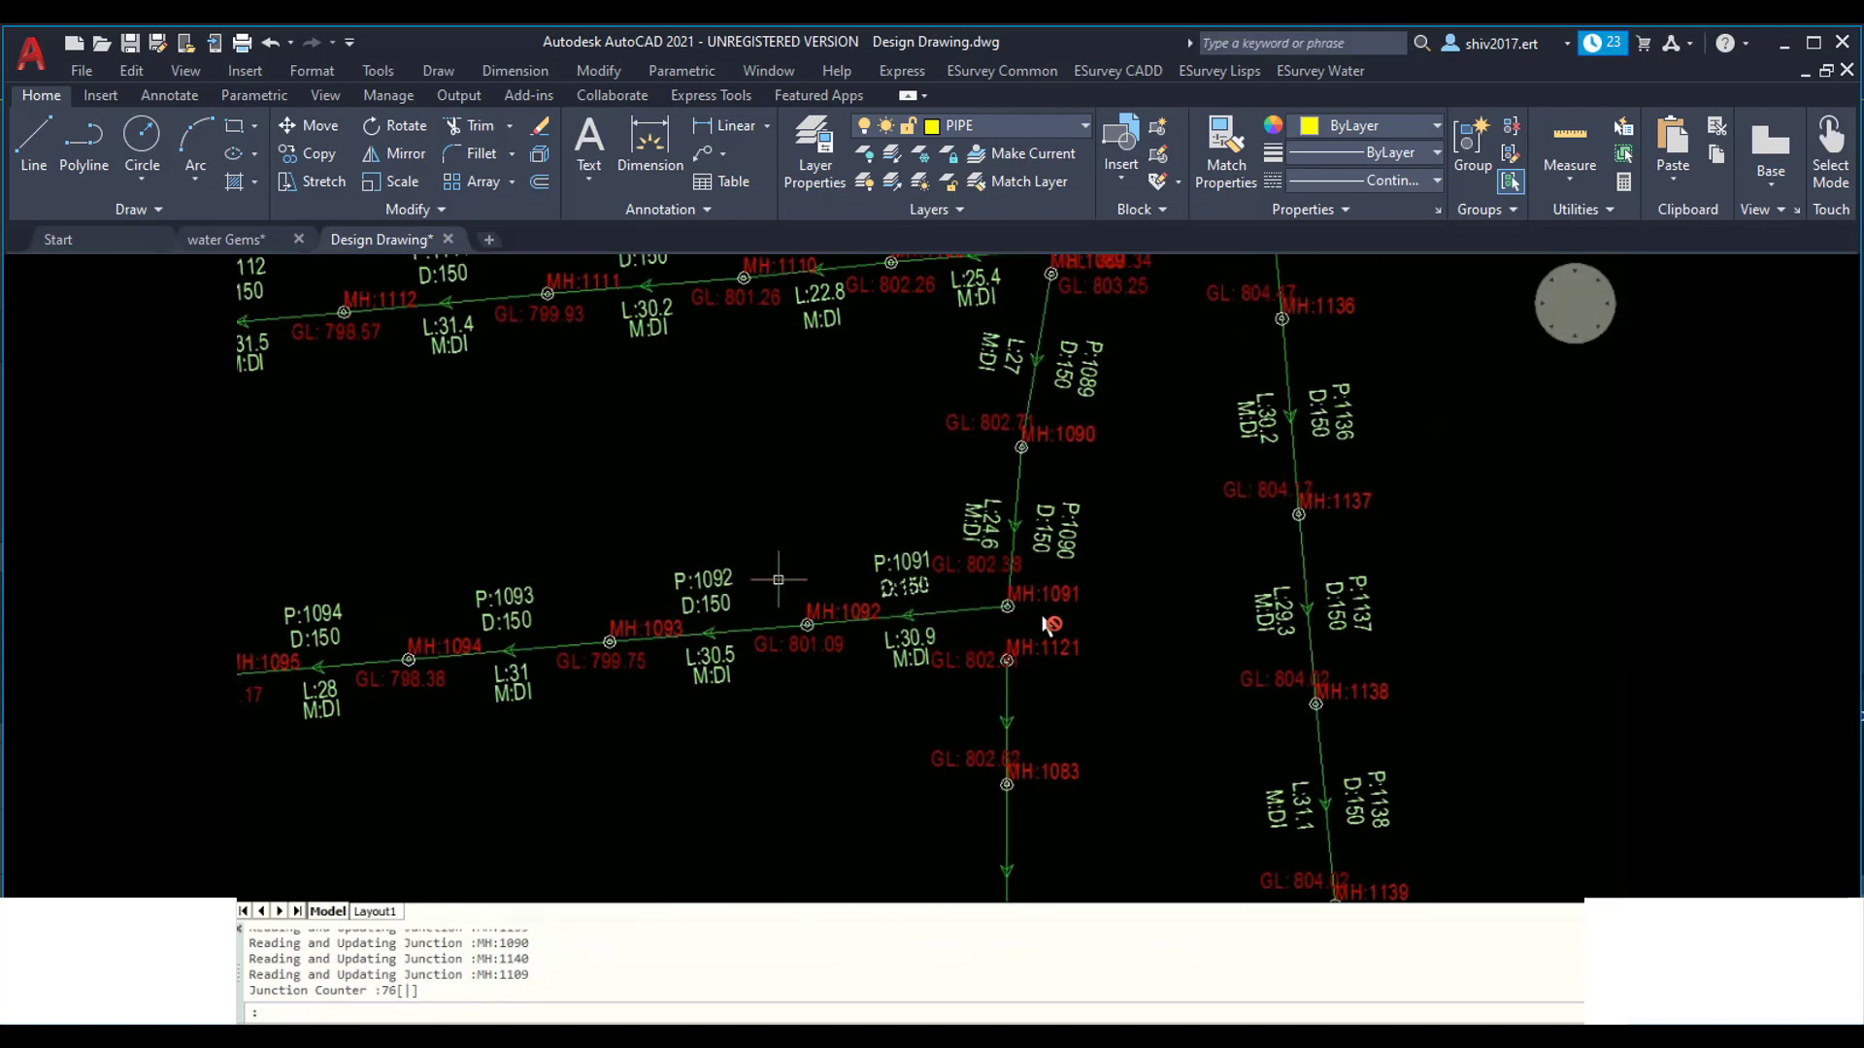
scroll(1051, 624, "down", 5)
scroll(1135, 656, "up", 5)
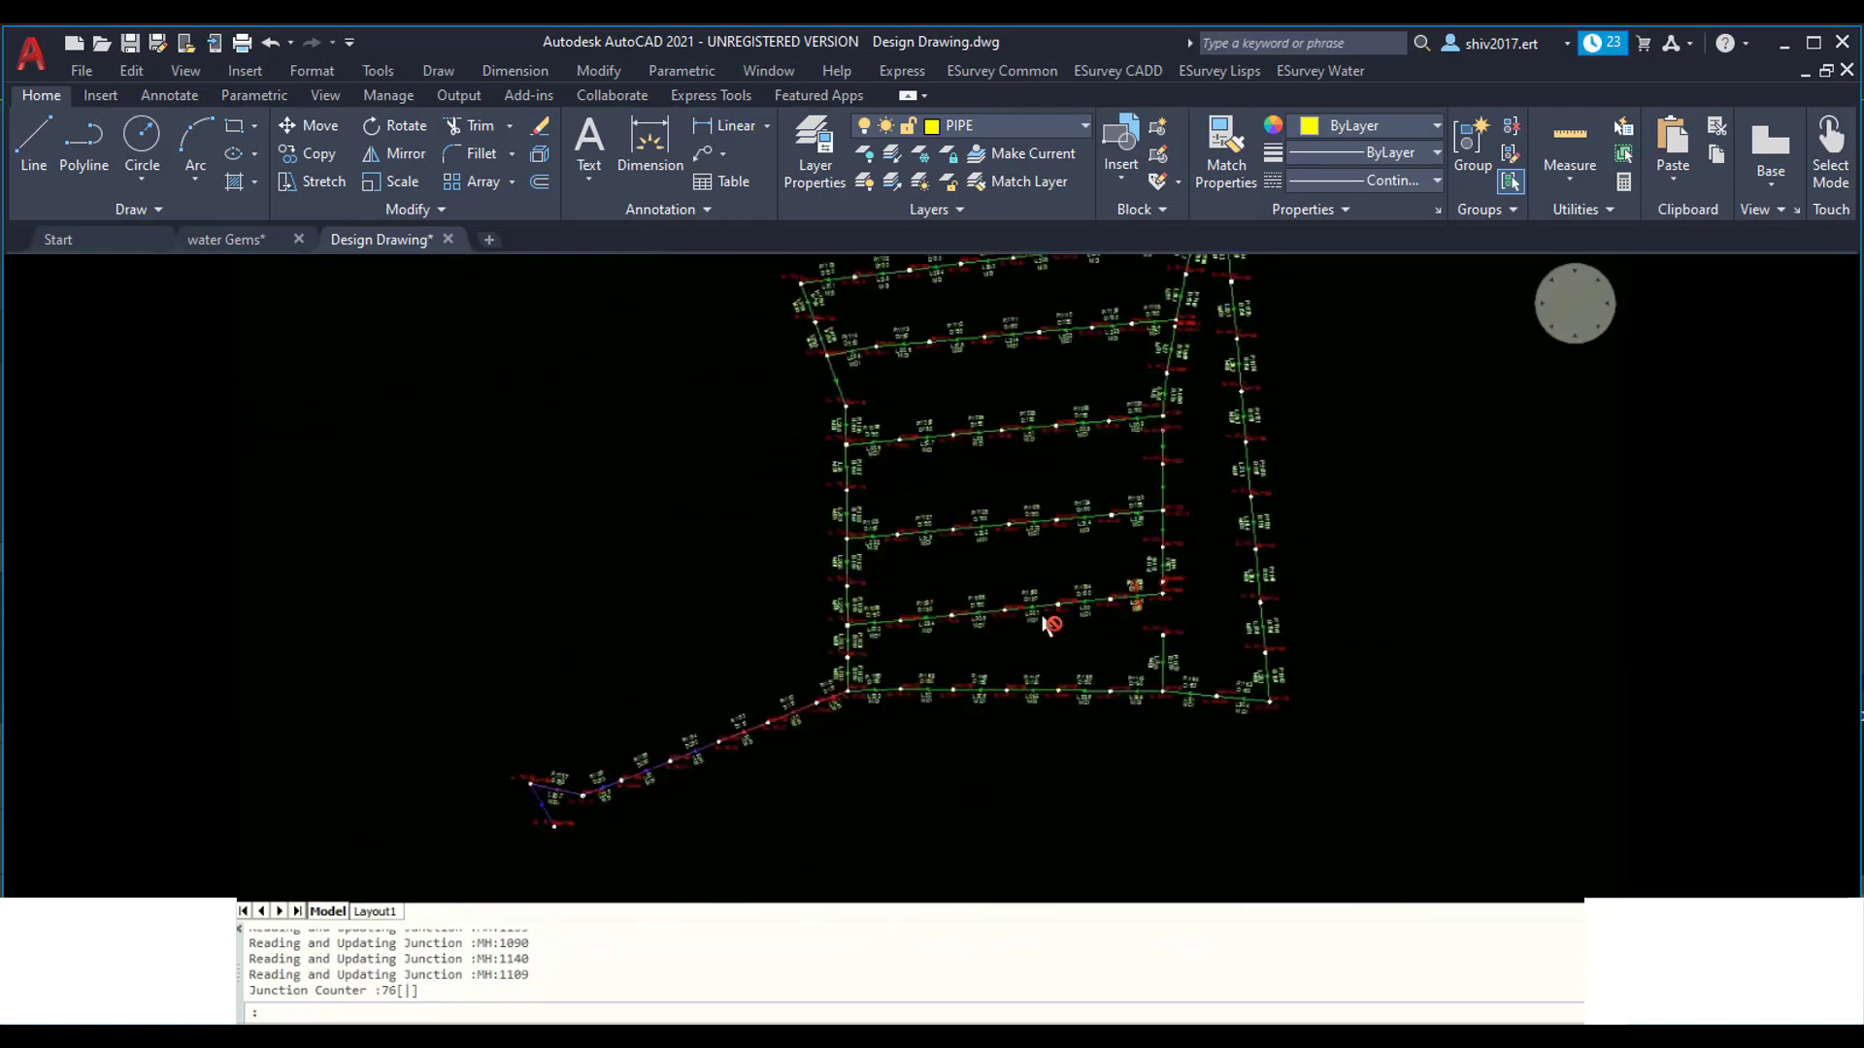
scroll(819, 687, "up", 5)
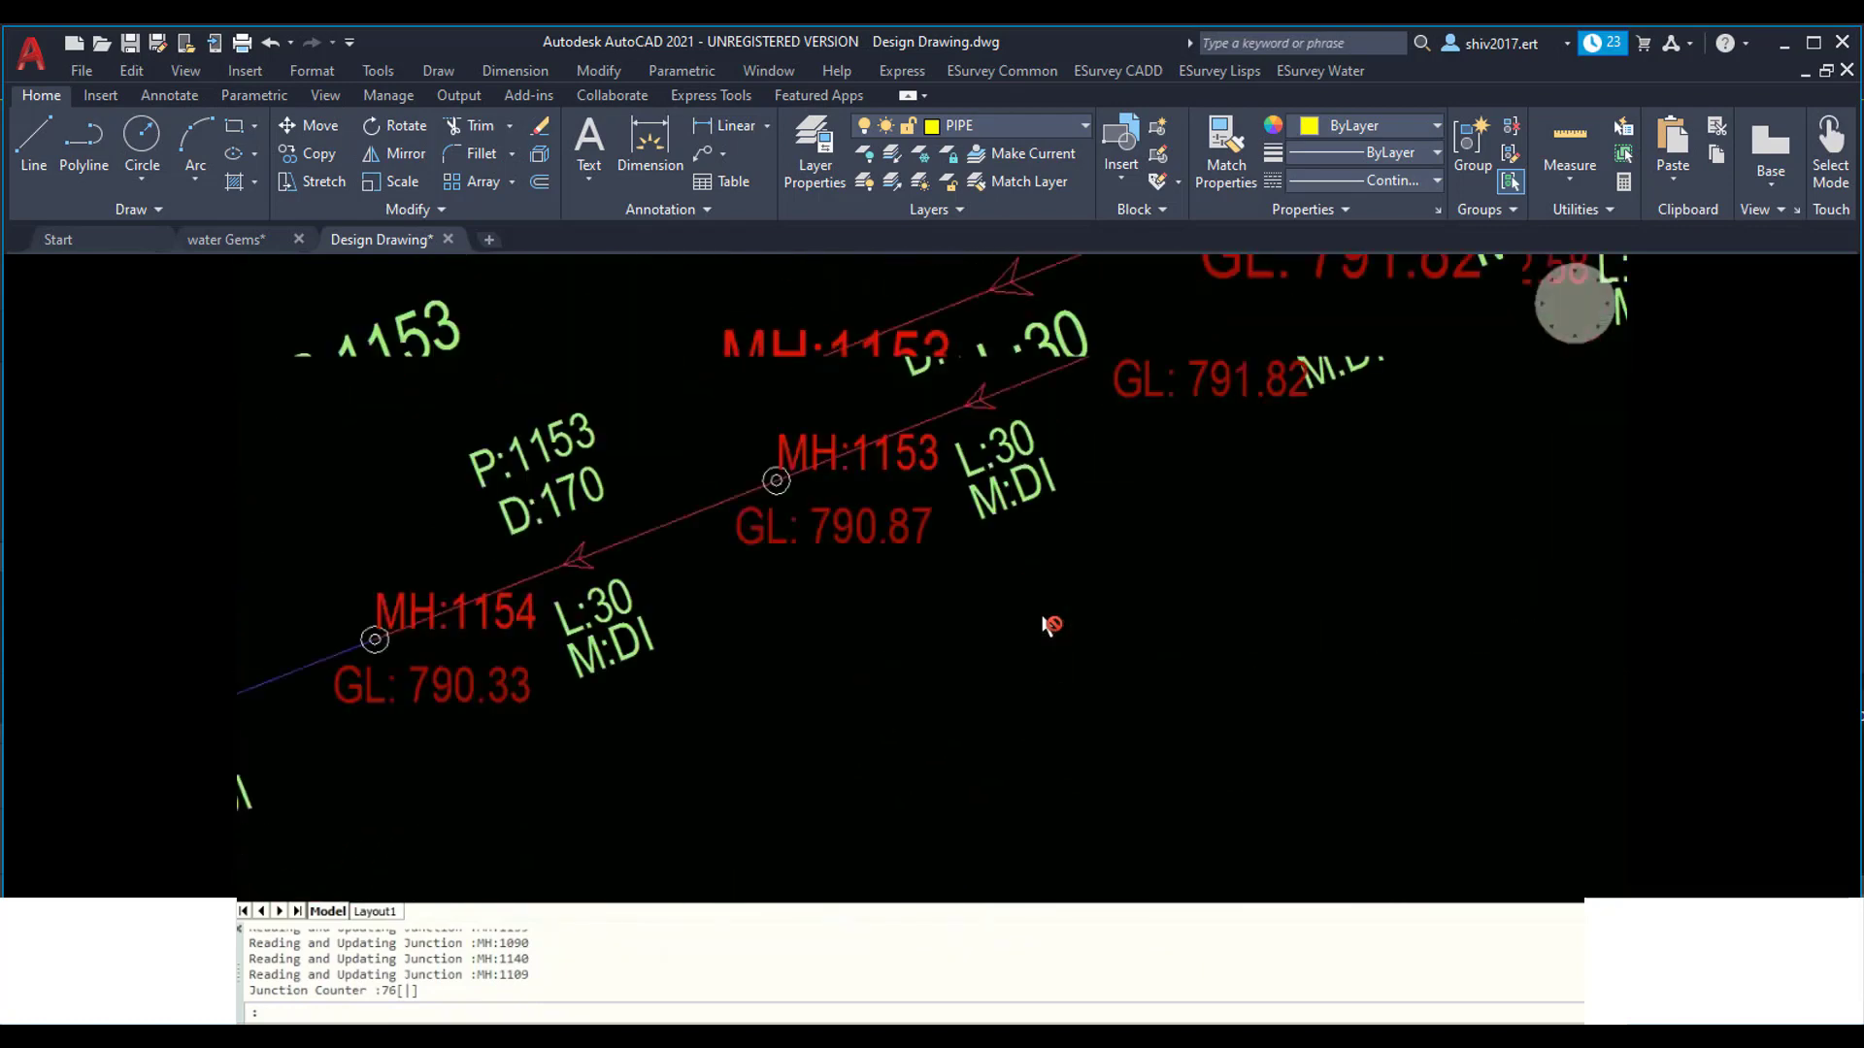
scroll(1175, 698, "down", 3)
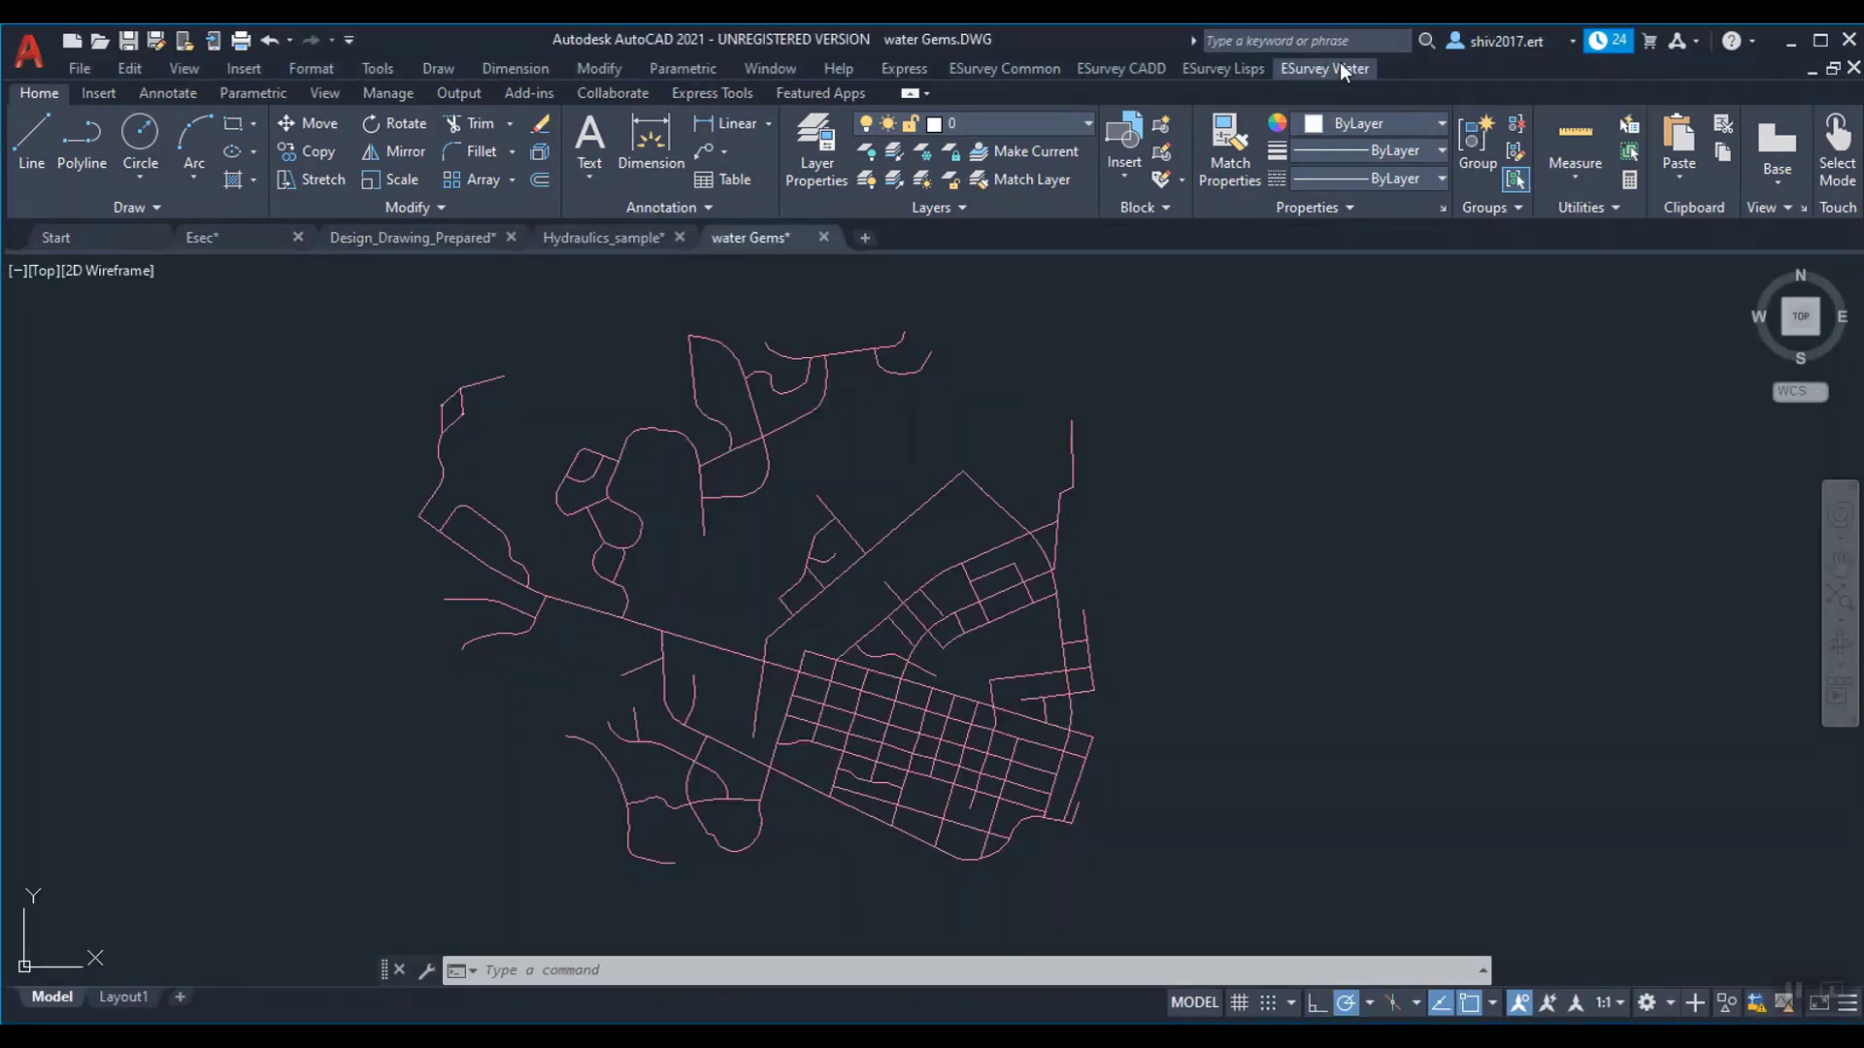
Step: Window-select 188 objects and place the block count table listing junctions, pumps, reservoir, tank and valves
left_click(1340, 66)
mouse_move(1359, 191)
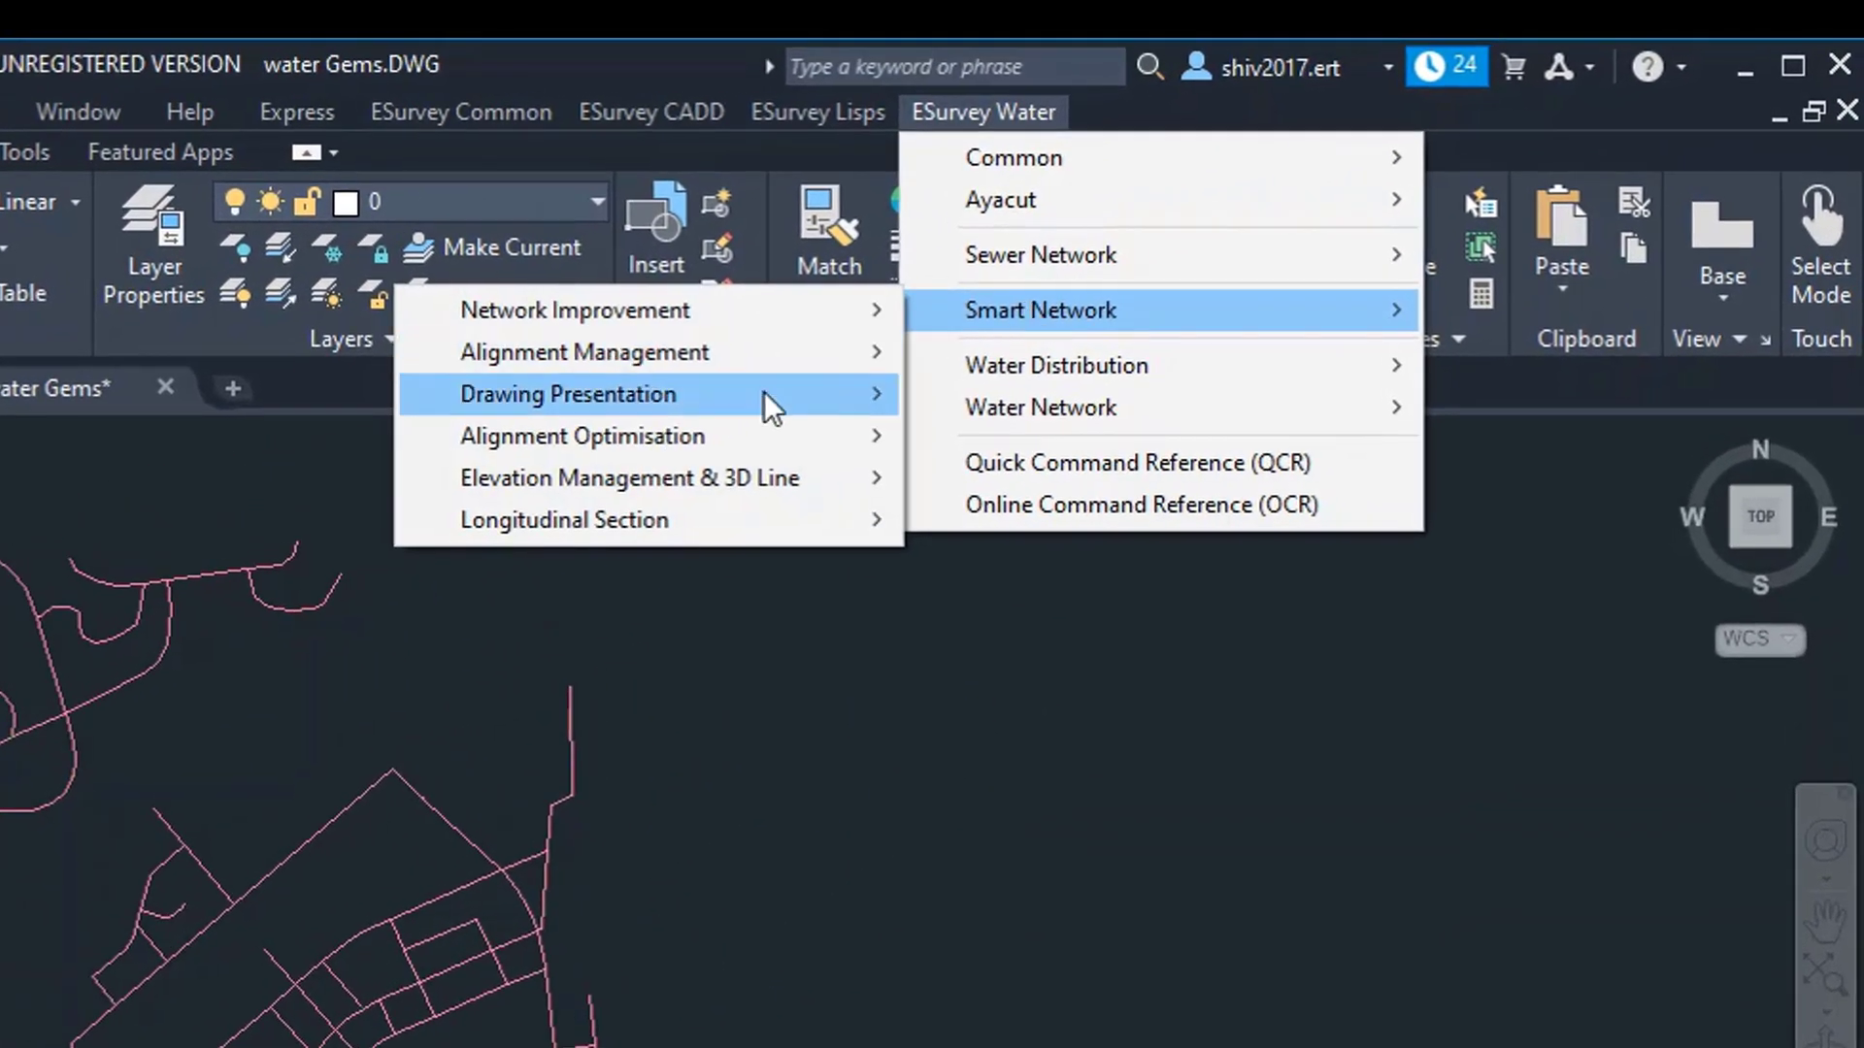
mouse_move(765, 392)
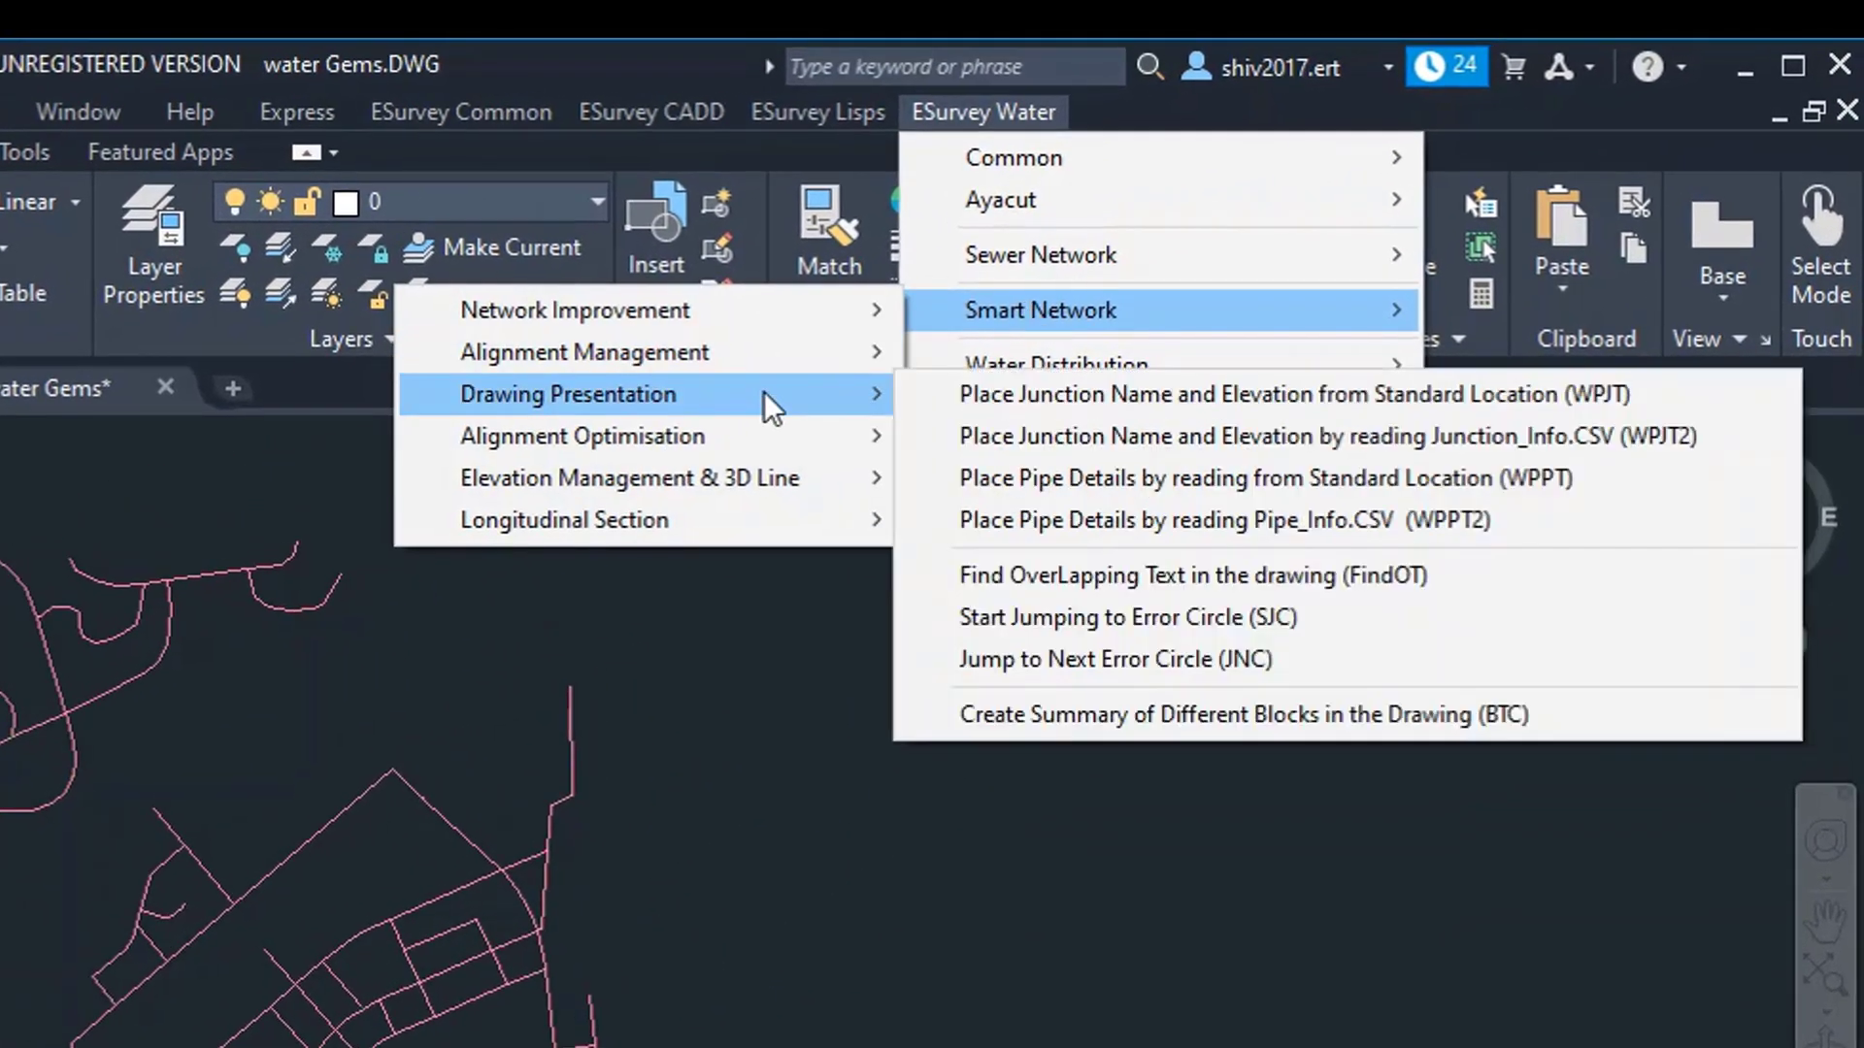
left_click(1197, 715)
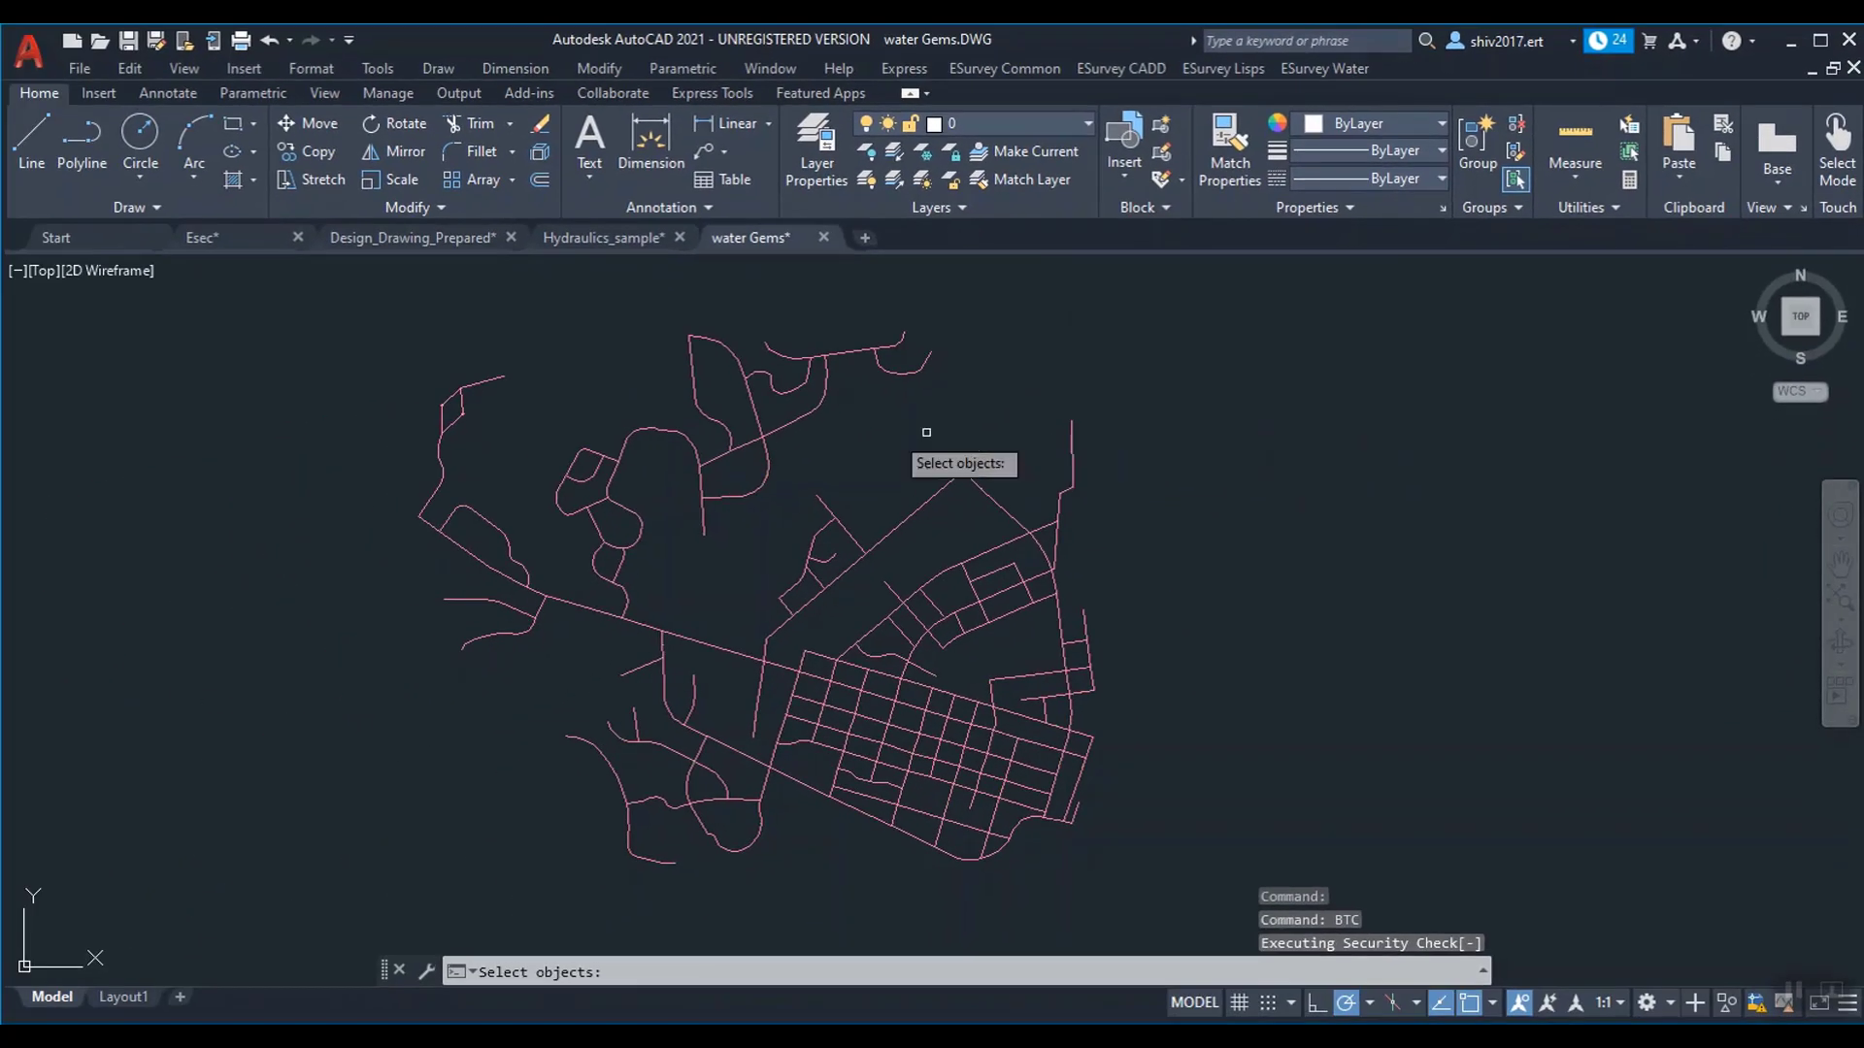
scroll(665, 453, "down", 2)
left_click(455, 321)
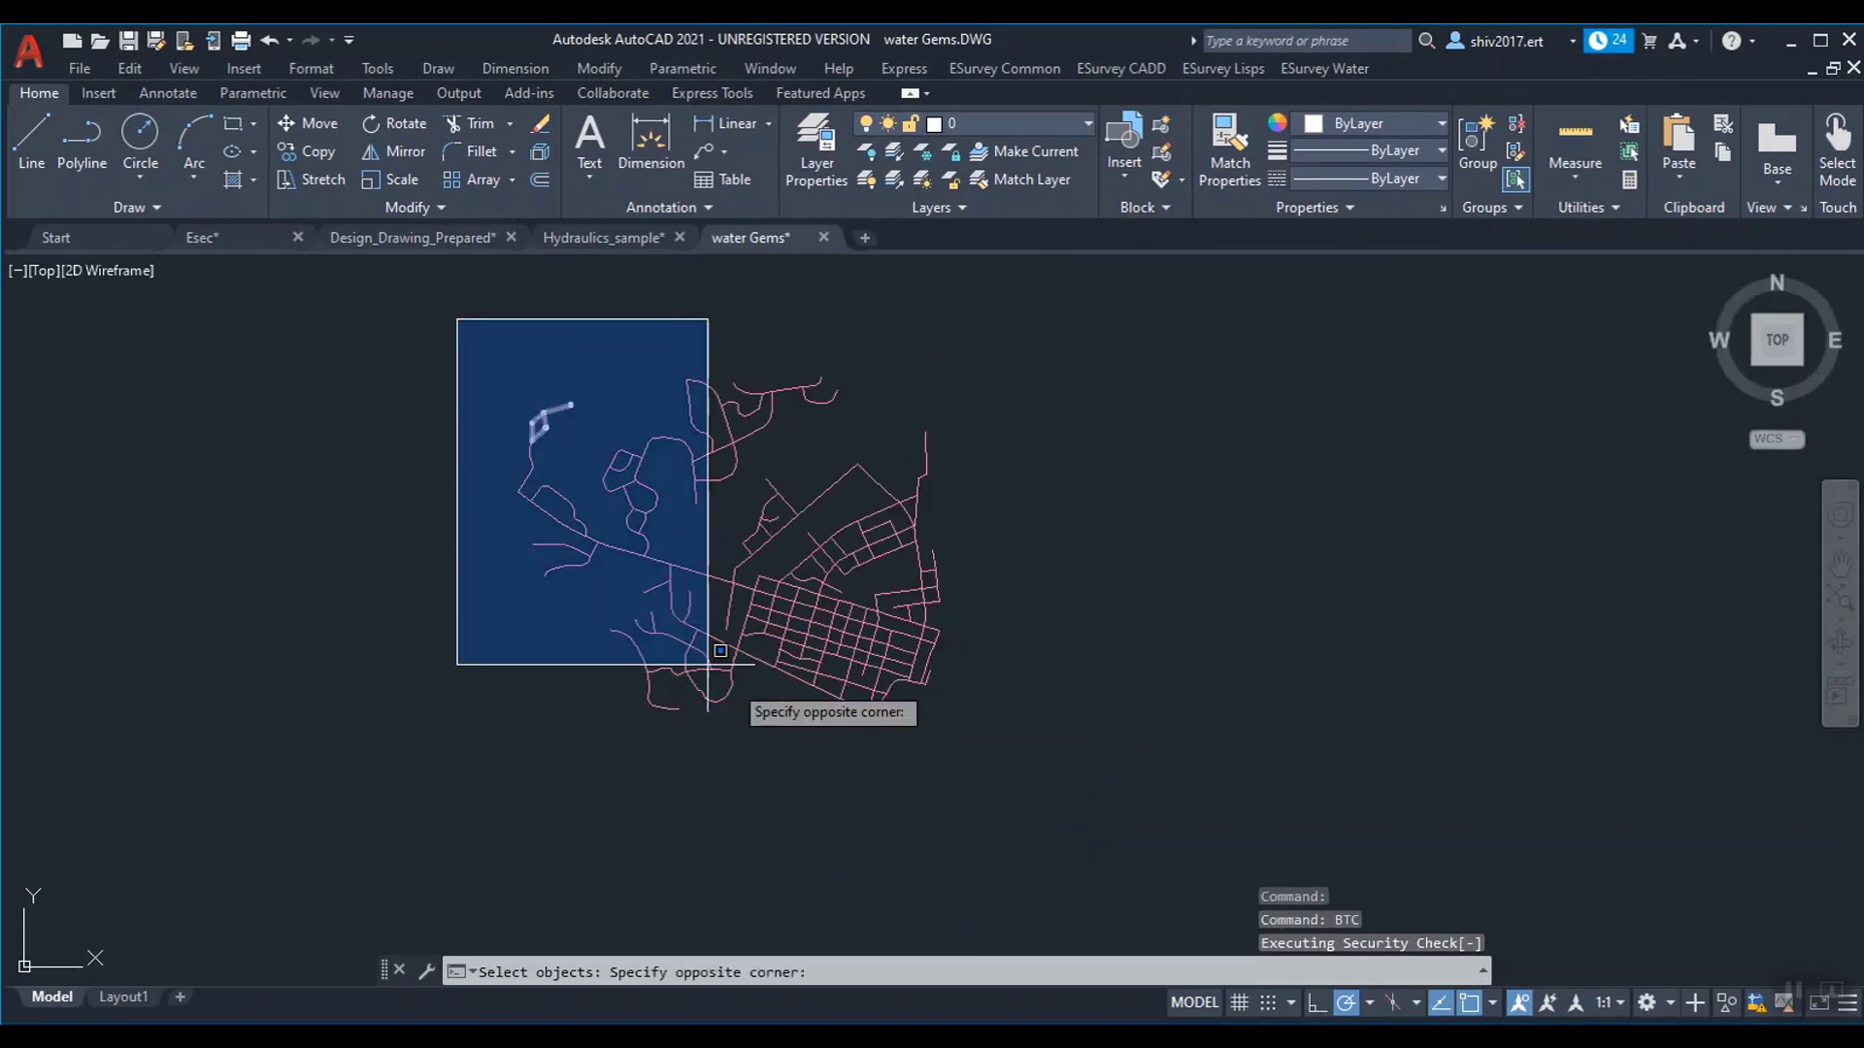
left_click(976, 763)
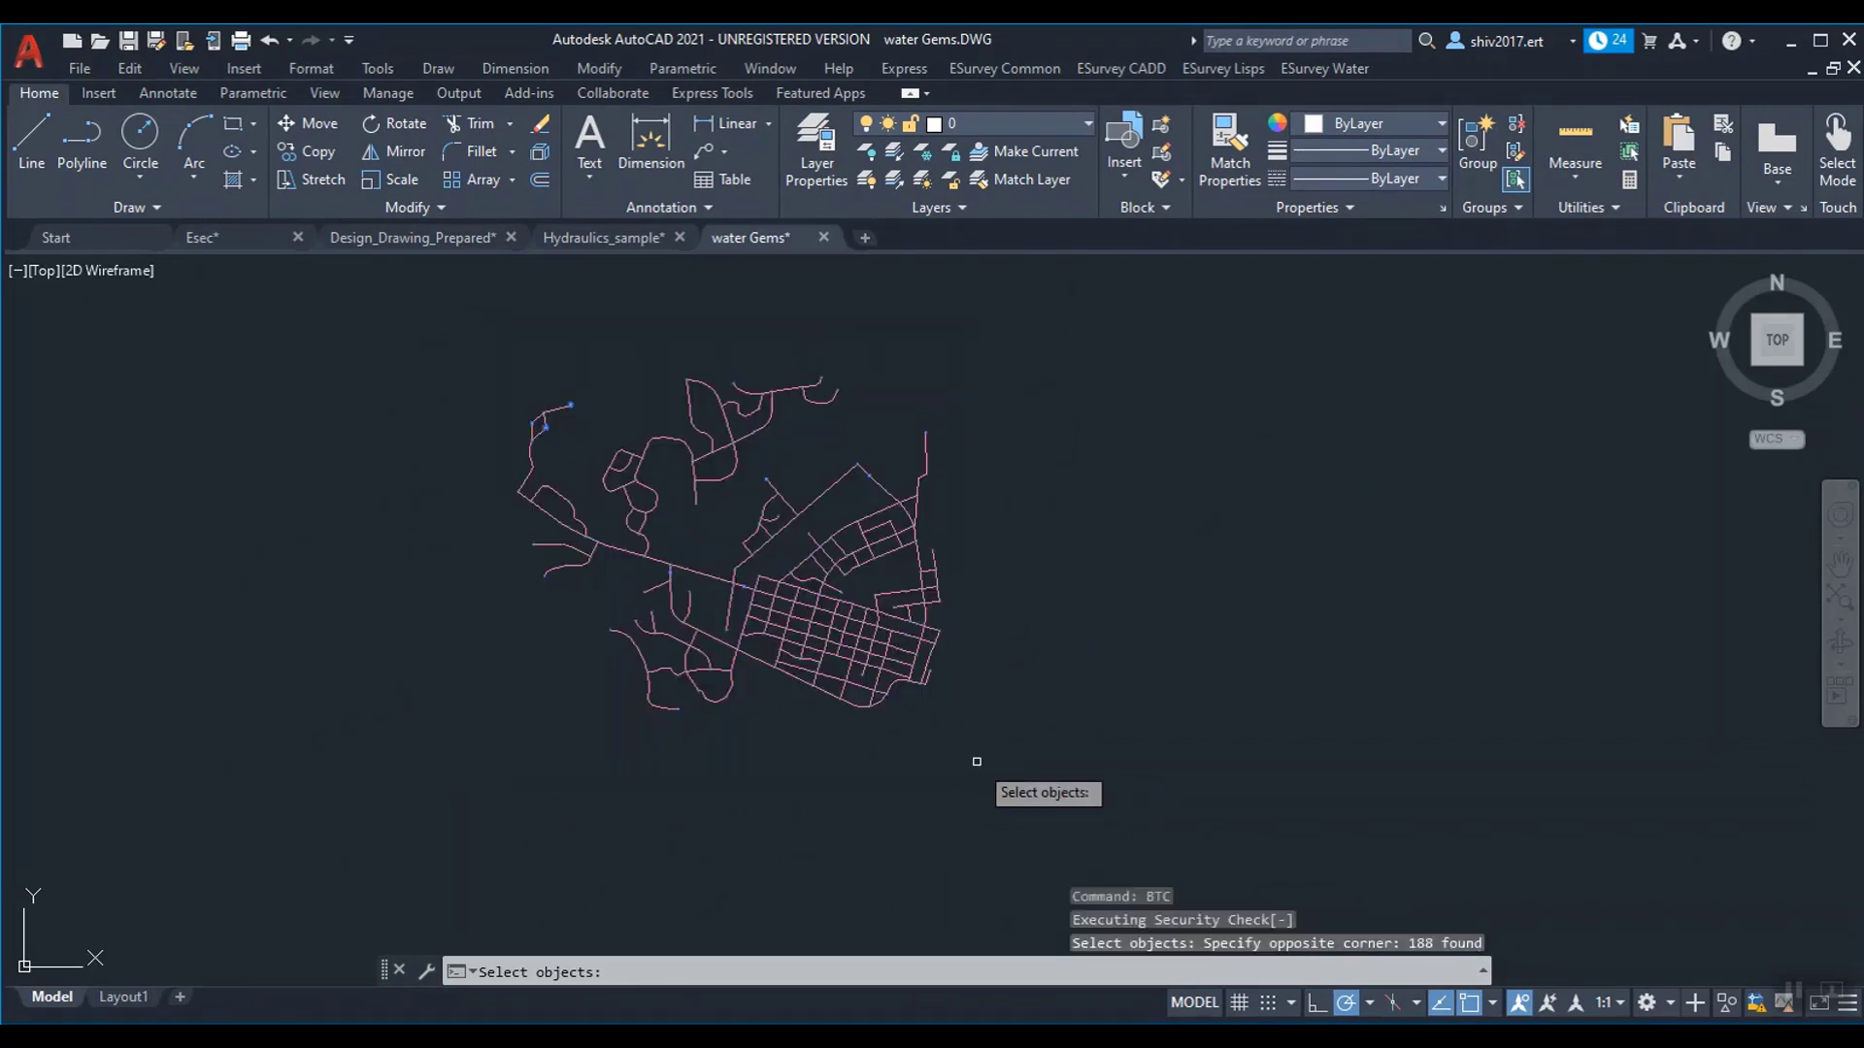
key("Return")
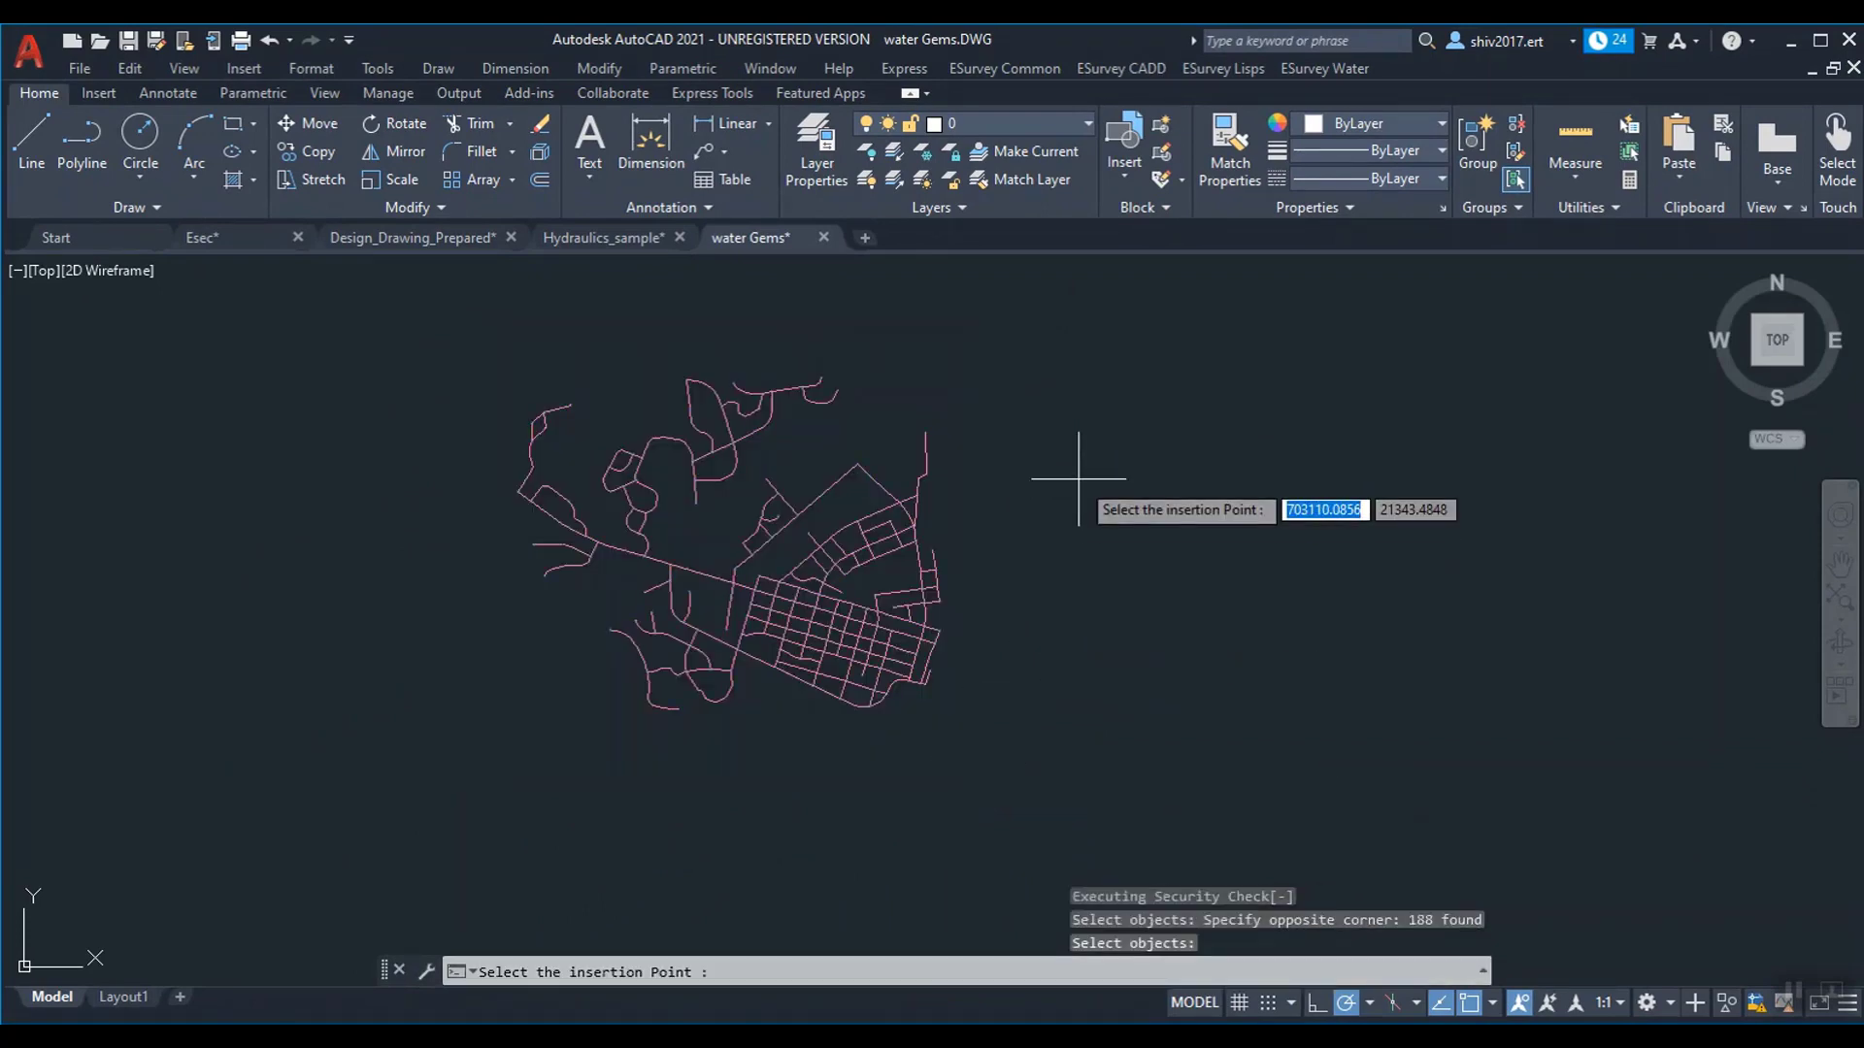
left_click(862, 484)
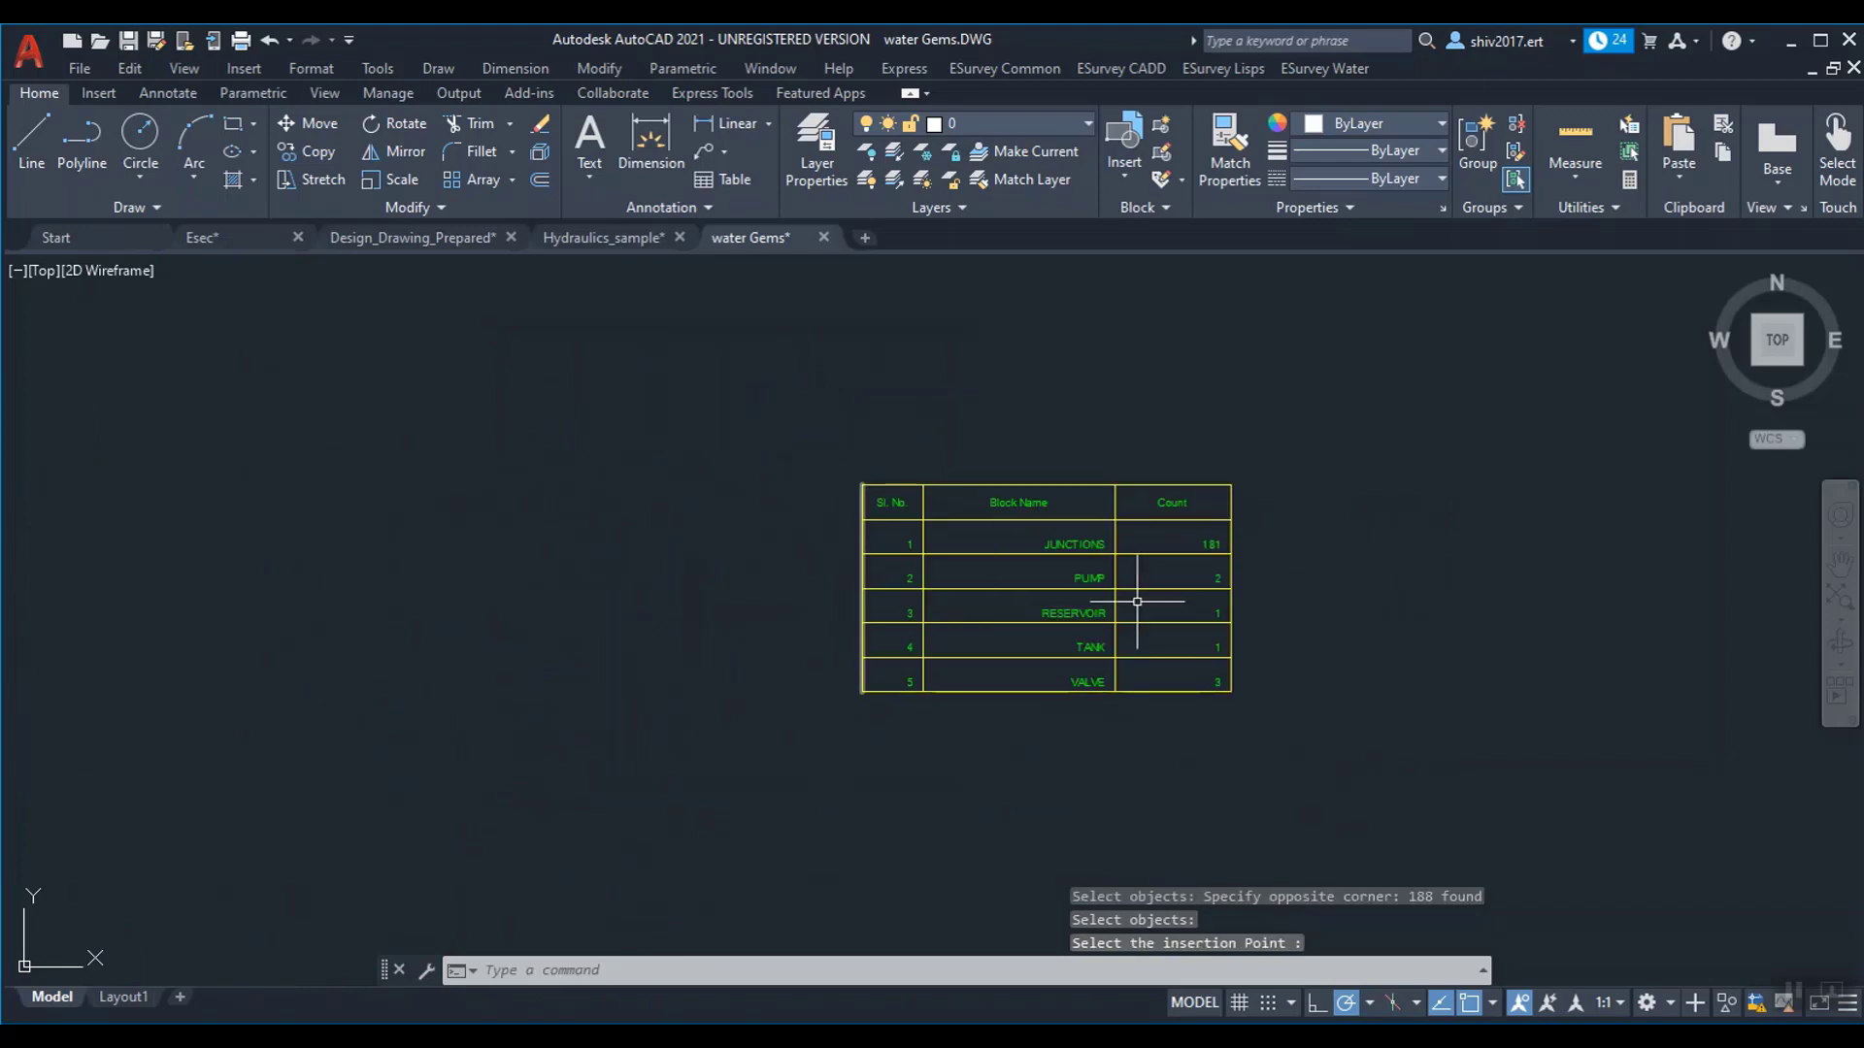
scroll(1137, 600, "up", 4)
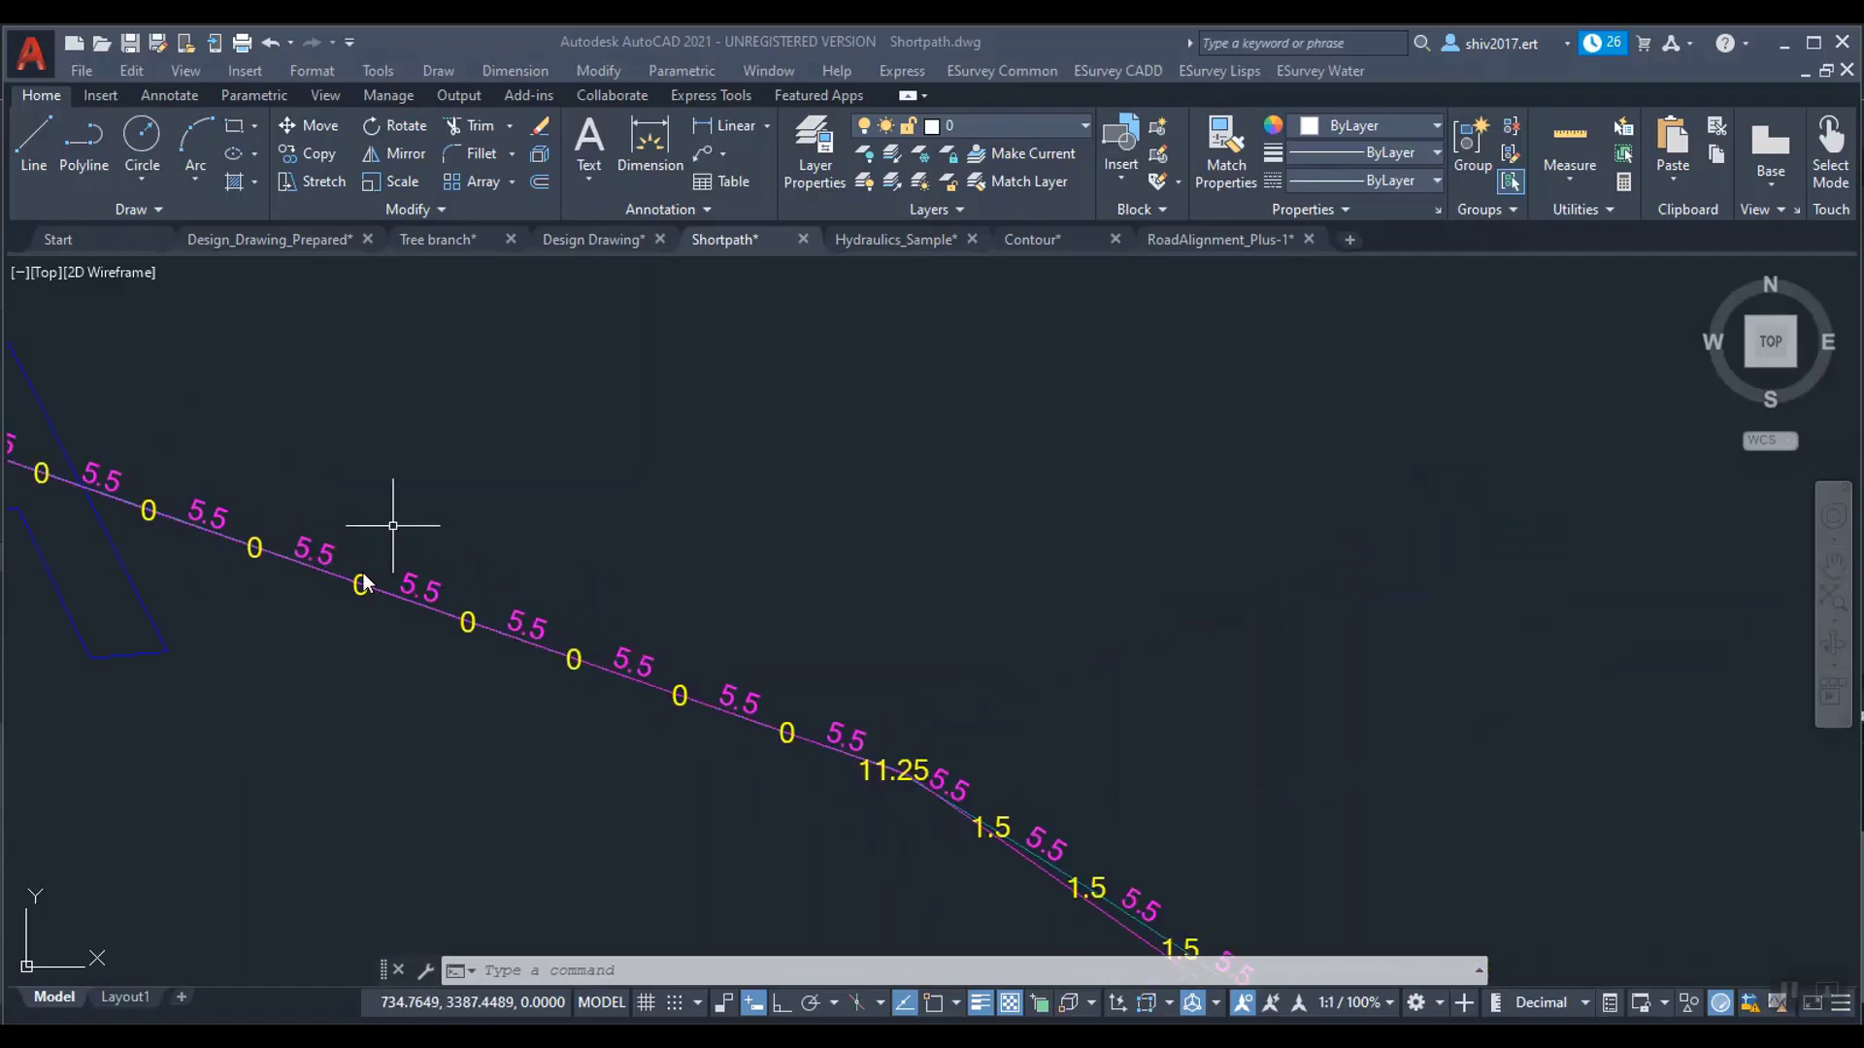
Step: Zoom in and out along the Shortpath path labelled 5.5, 45, 11.25 and 22.5
scroll(395, 520, "down", 5)
scroll(636, 737, "up", 5)
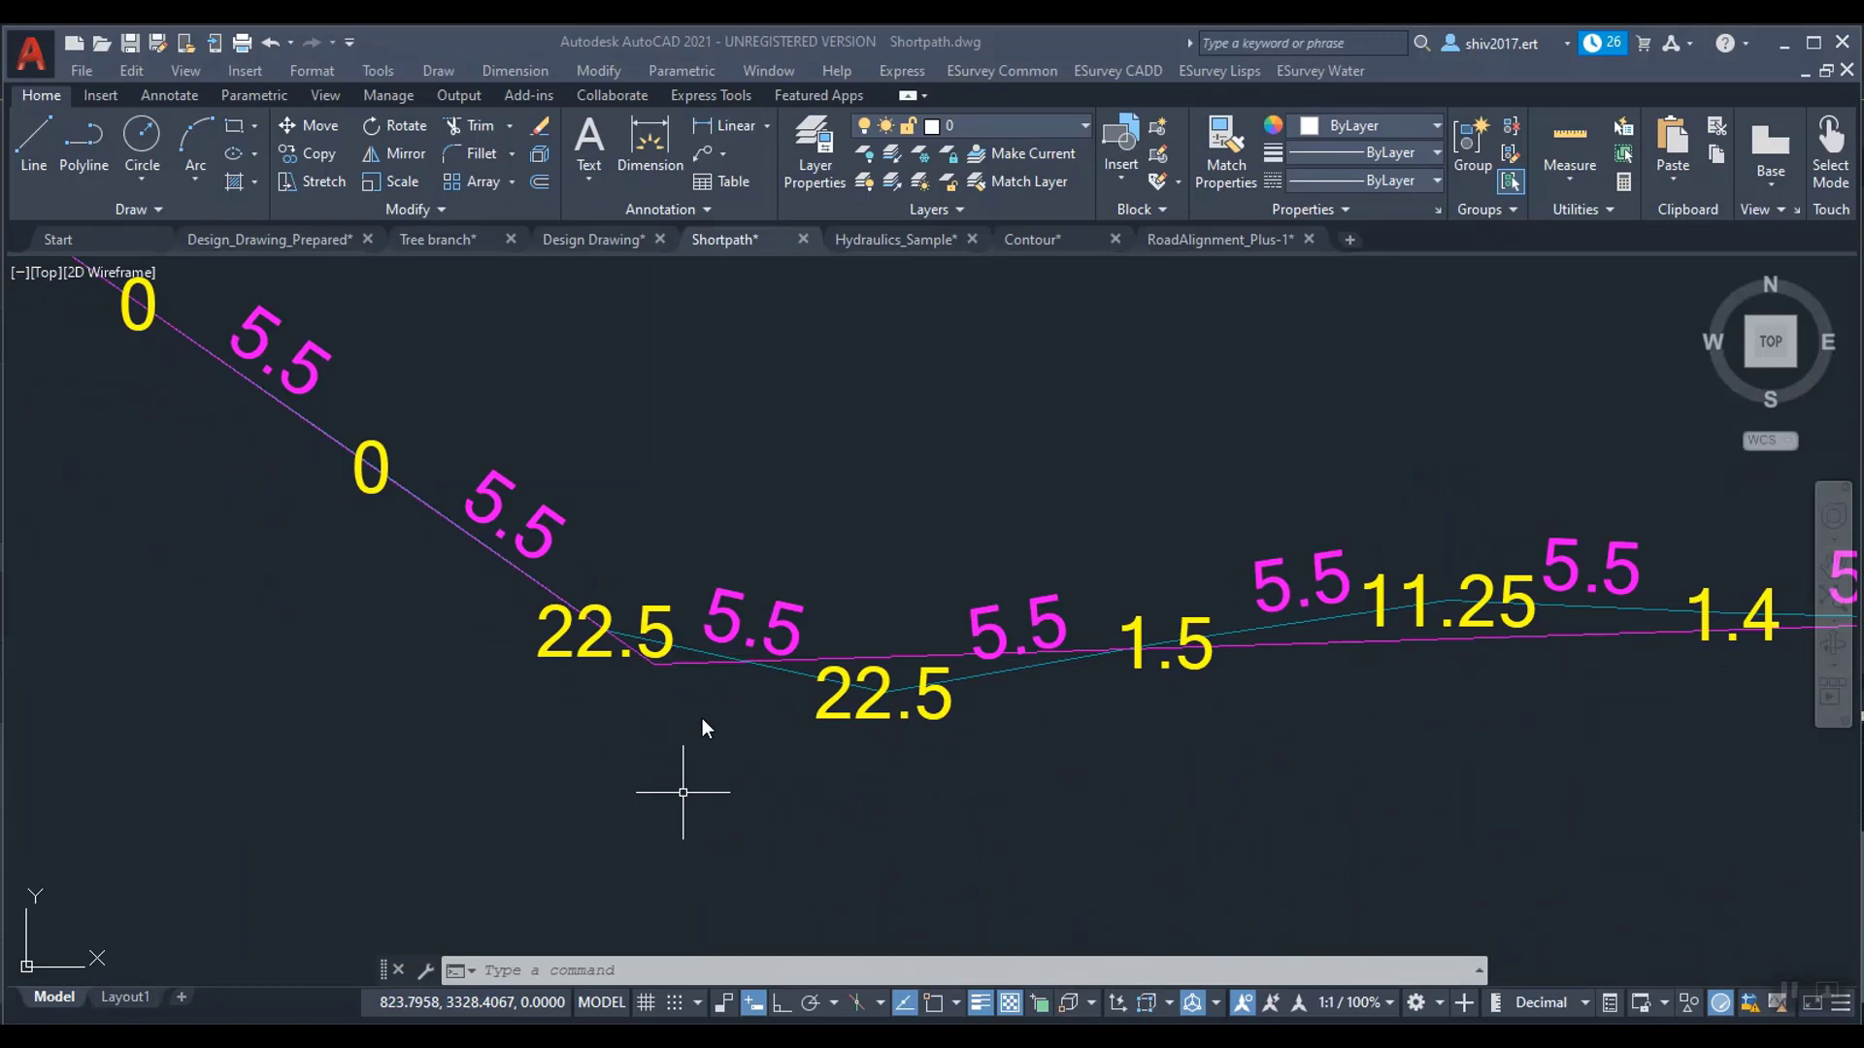
scroll(553, 741, "down", 8)
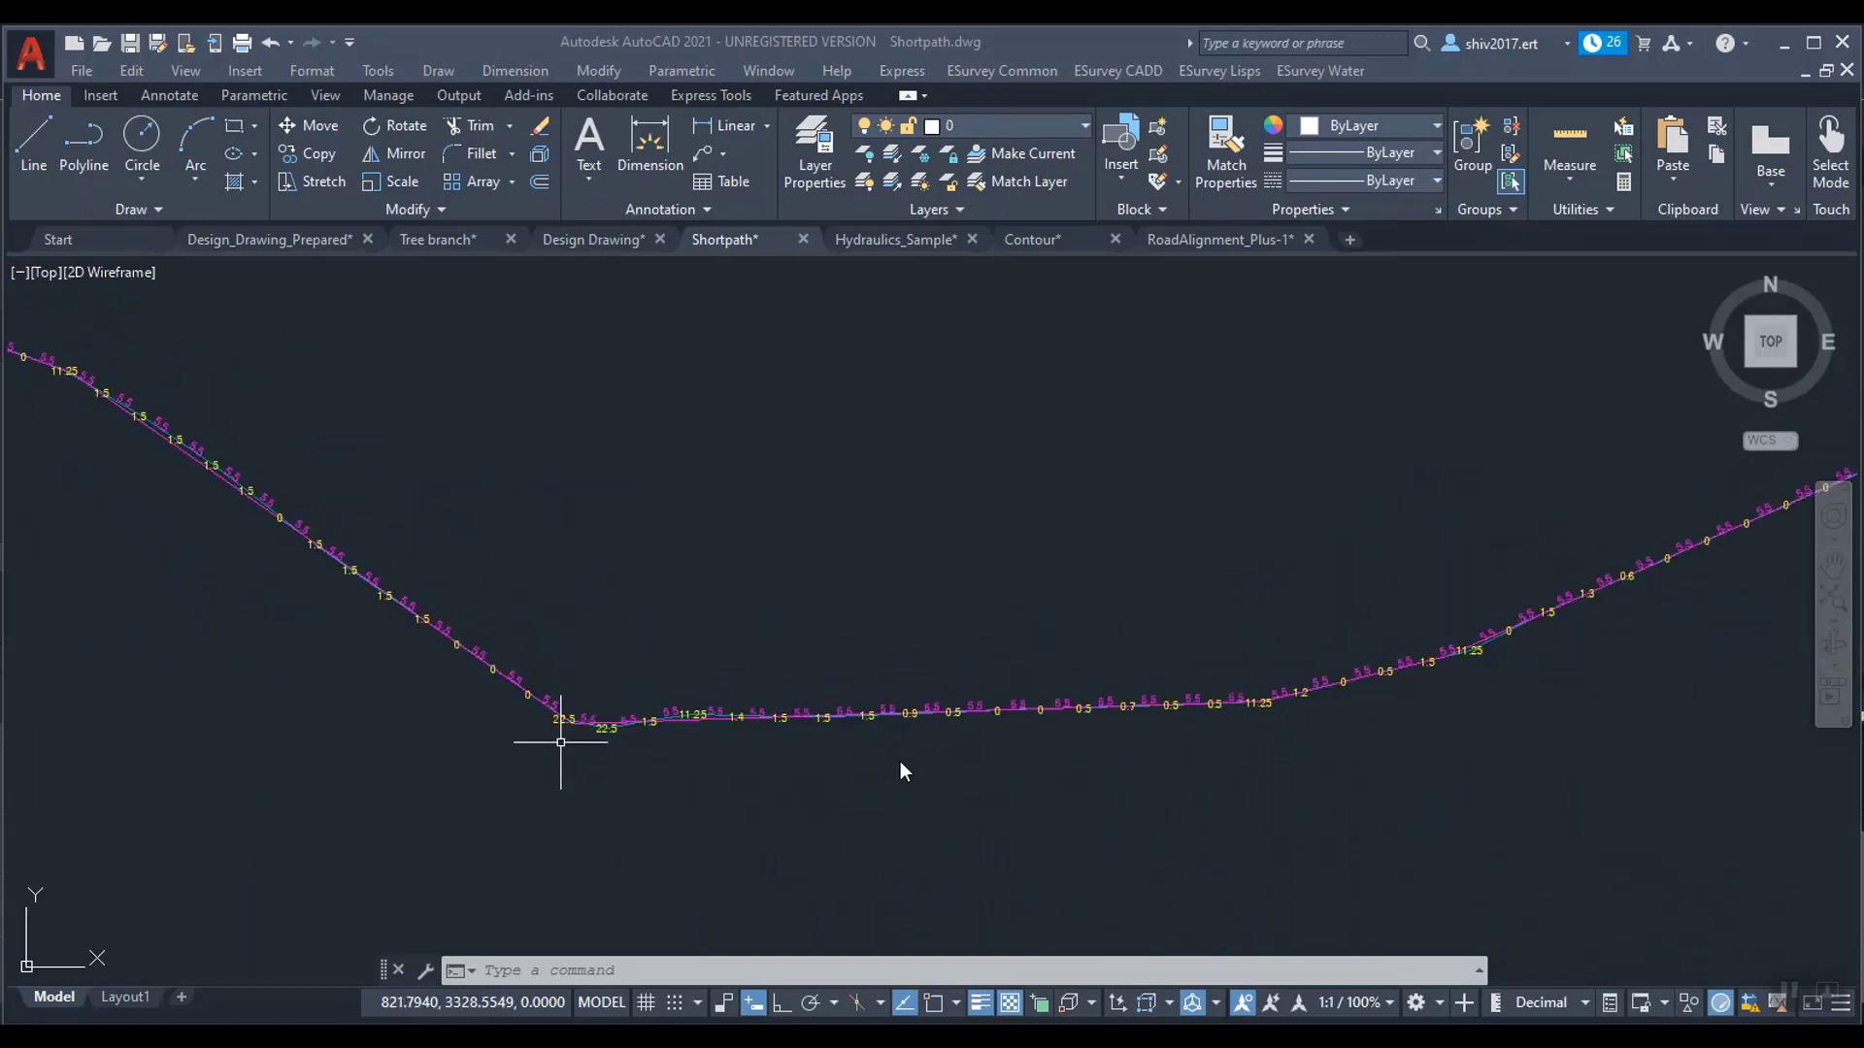
scroll(1163, 635, "up", 6)
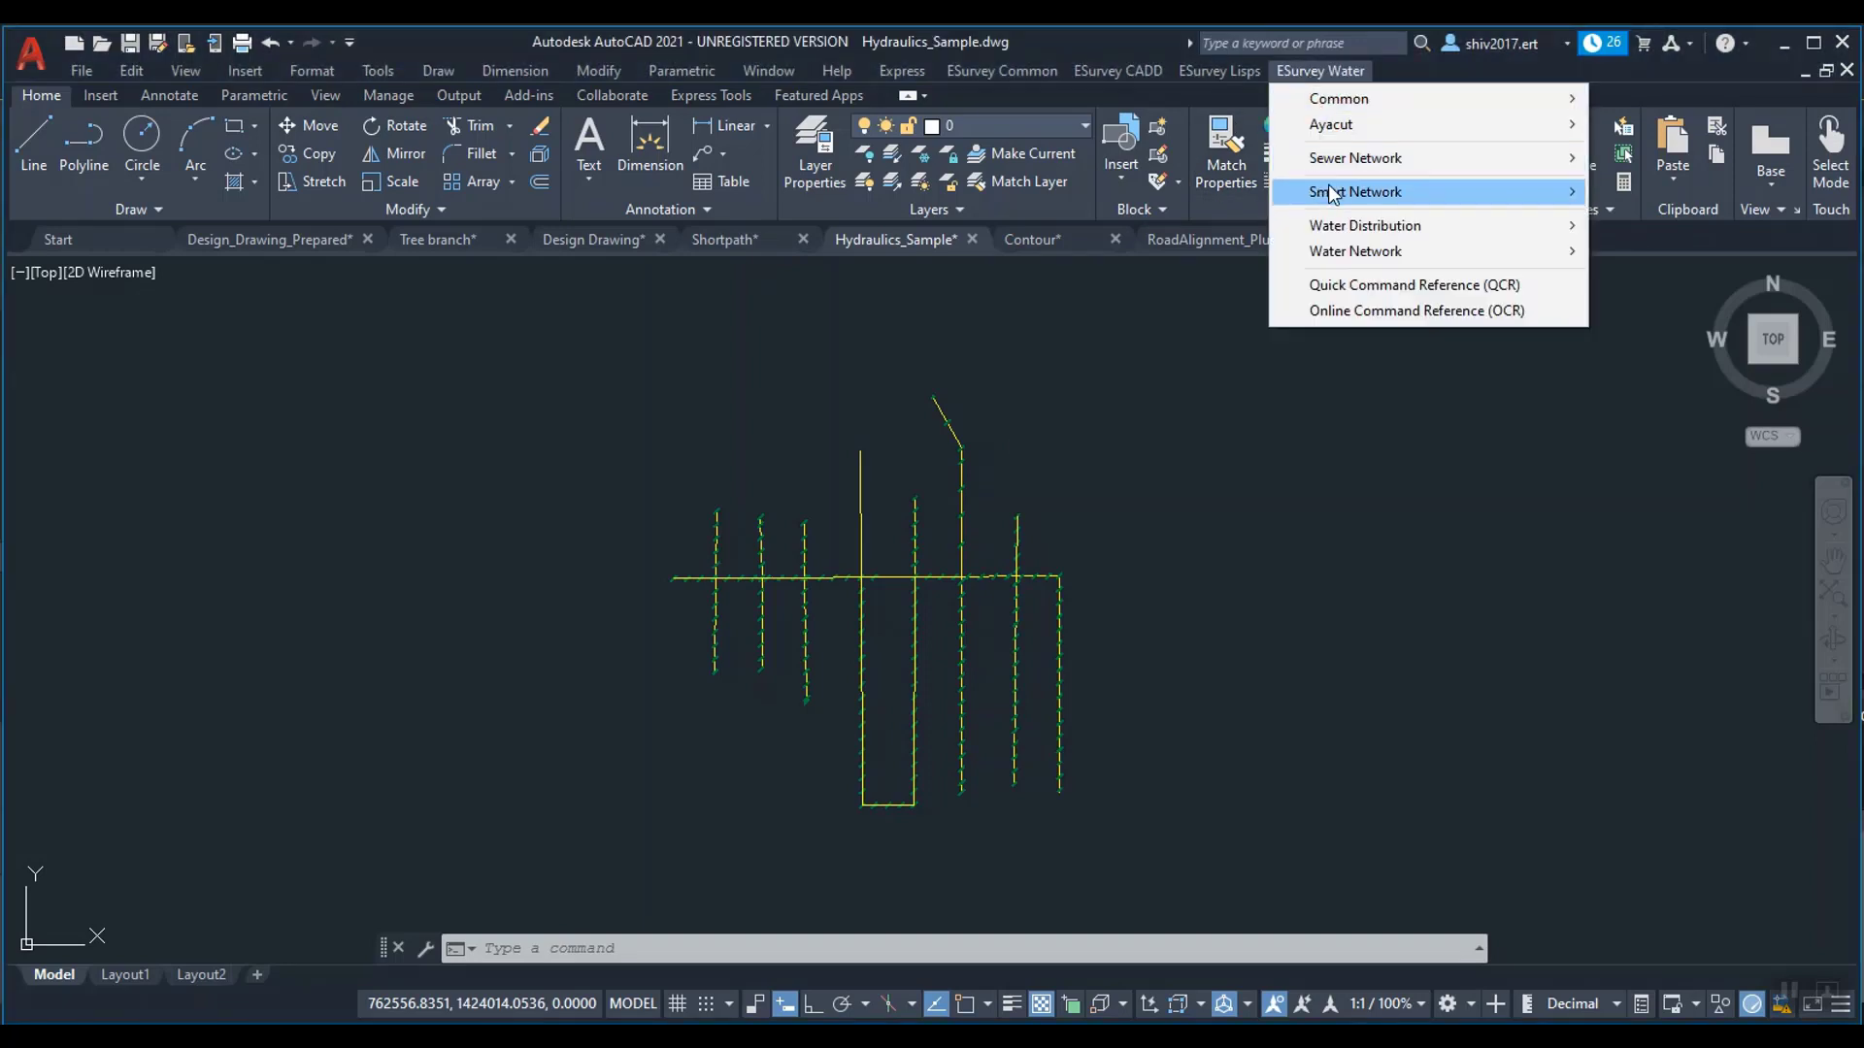
Step: Run SMM on all Hydraulics_Sample elevation texts, giving minimum 797.9 and maximum 825.0
mouse_move(1332, 194)
mouse_move(1184, 294)
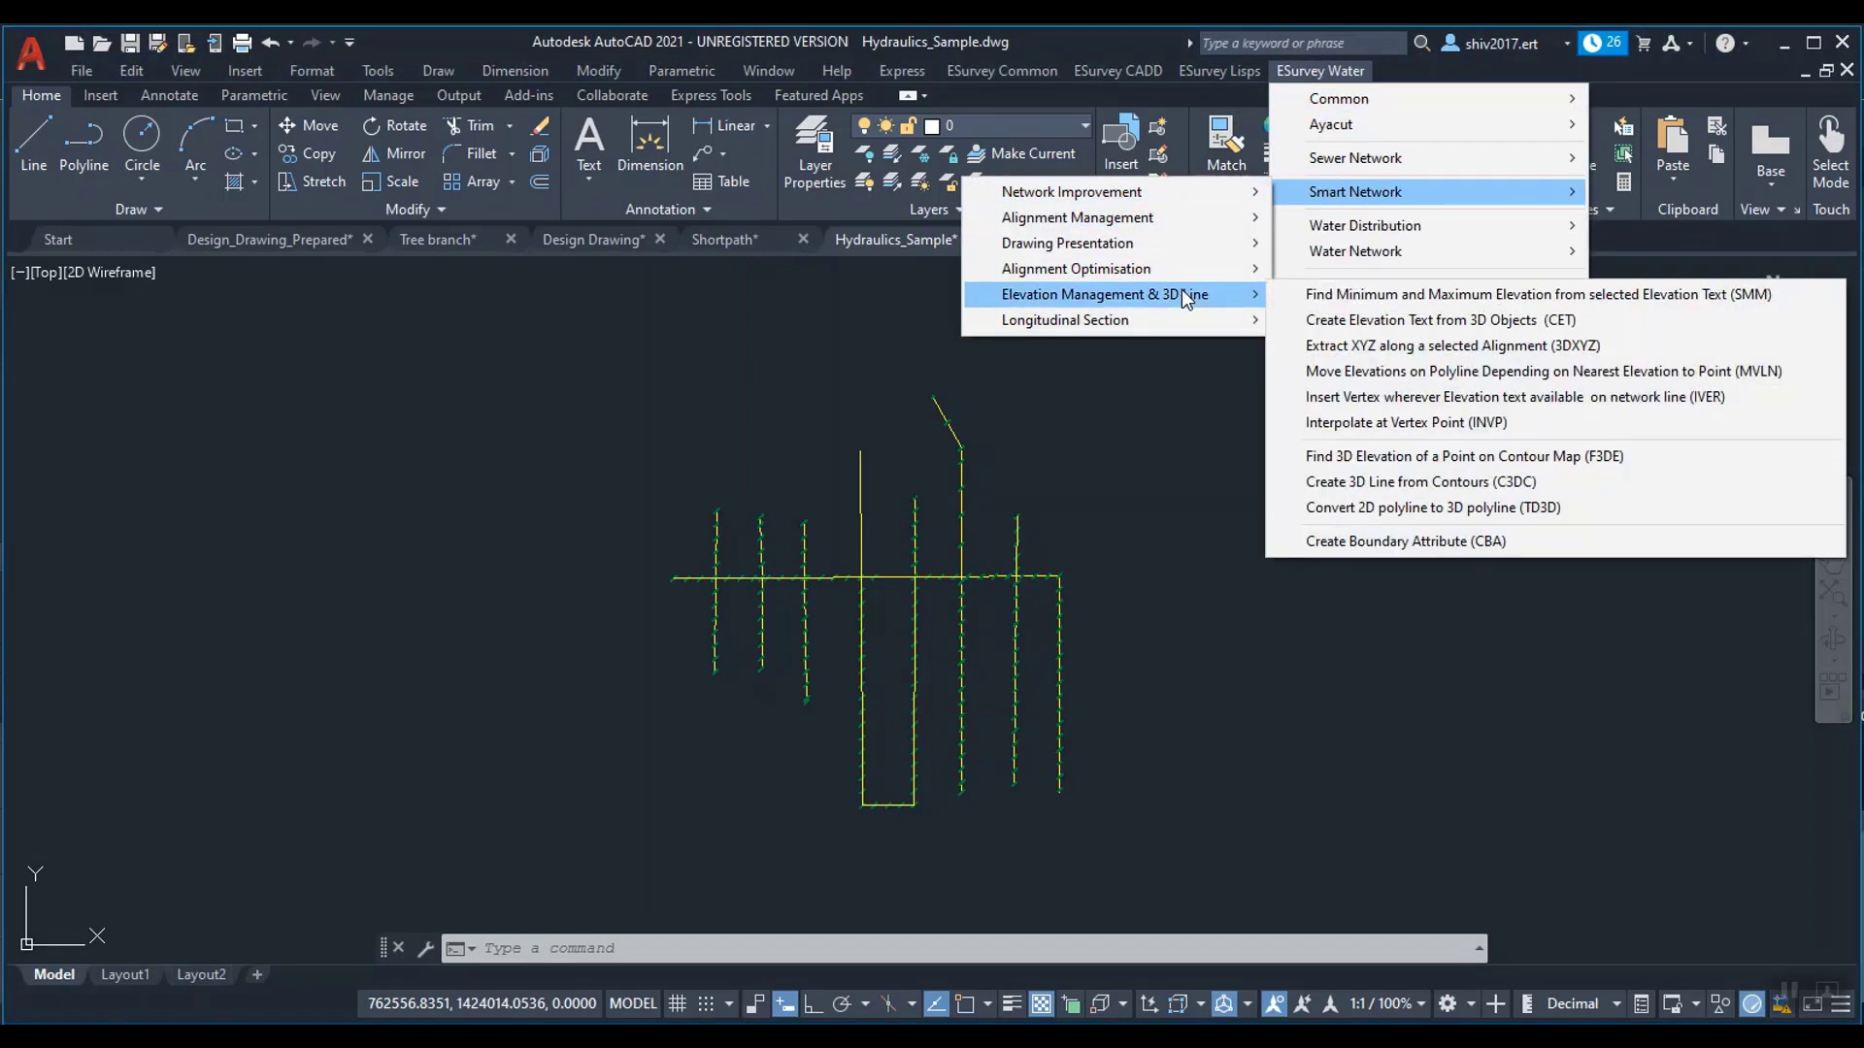
left_click(1495, 297)
left_click(610, 352)
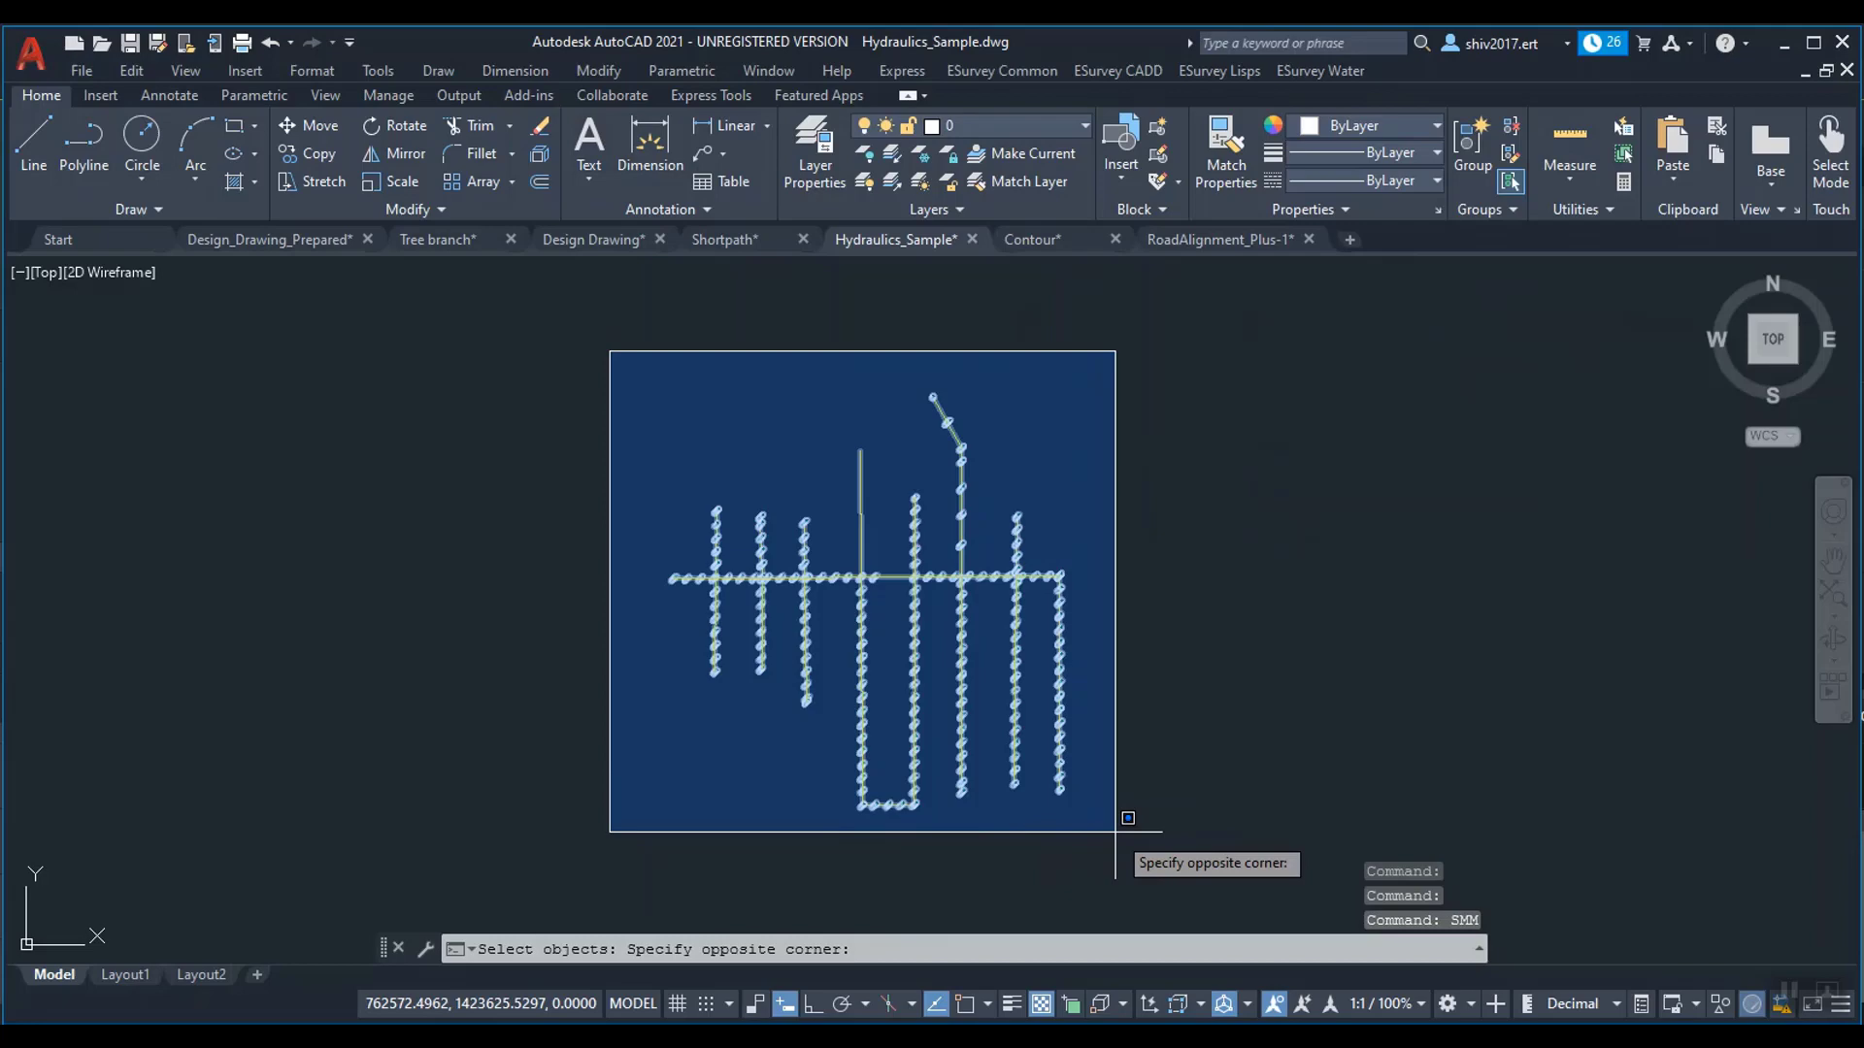
left_click(1115, 831)
key("Return")
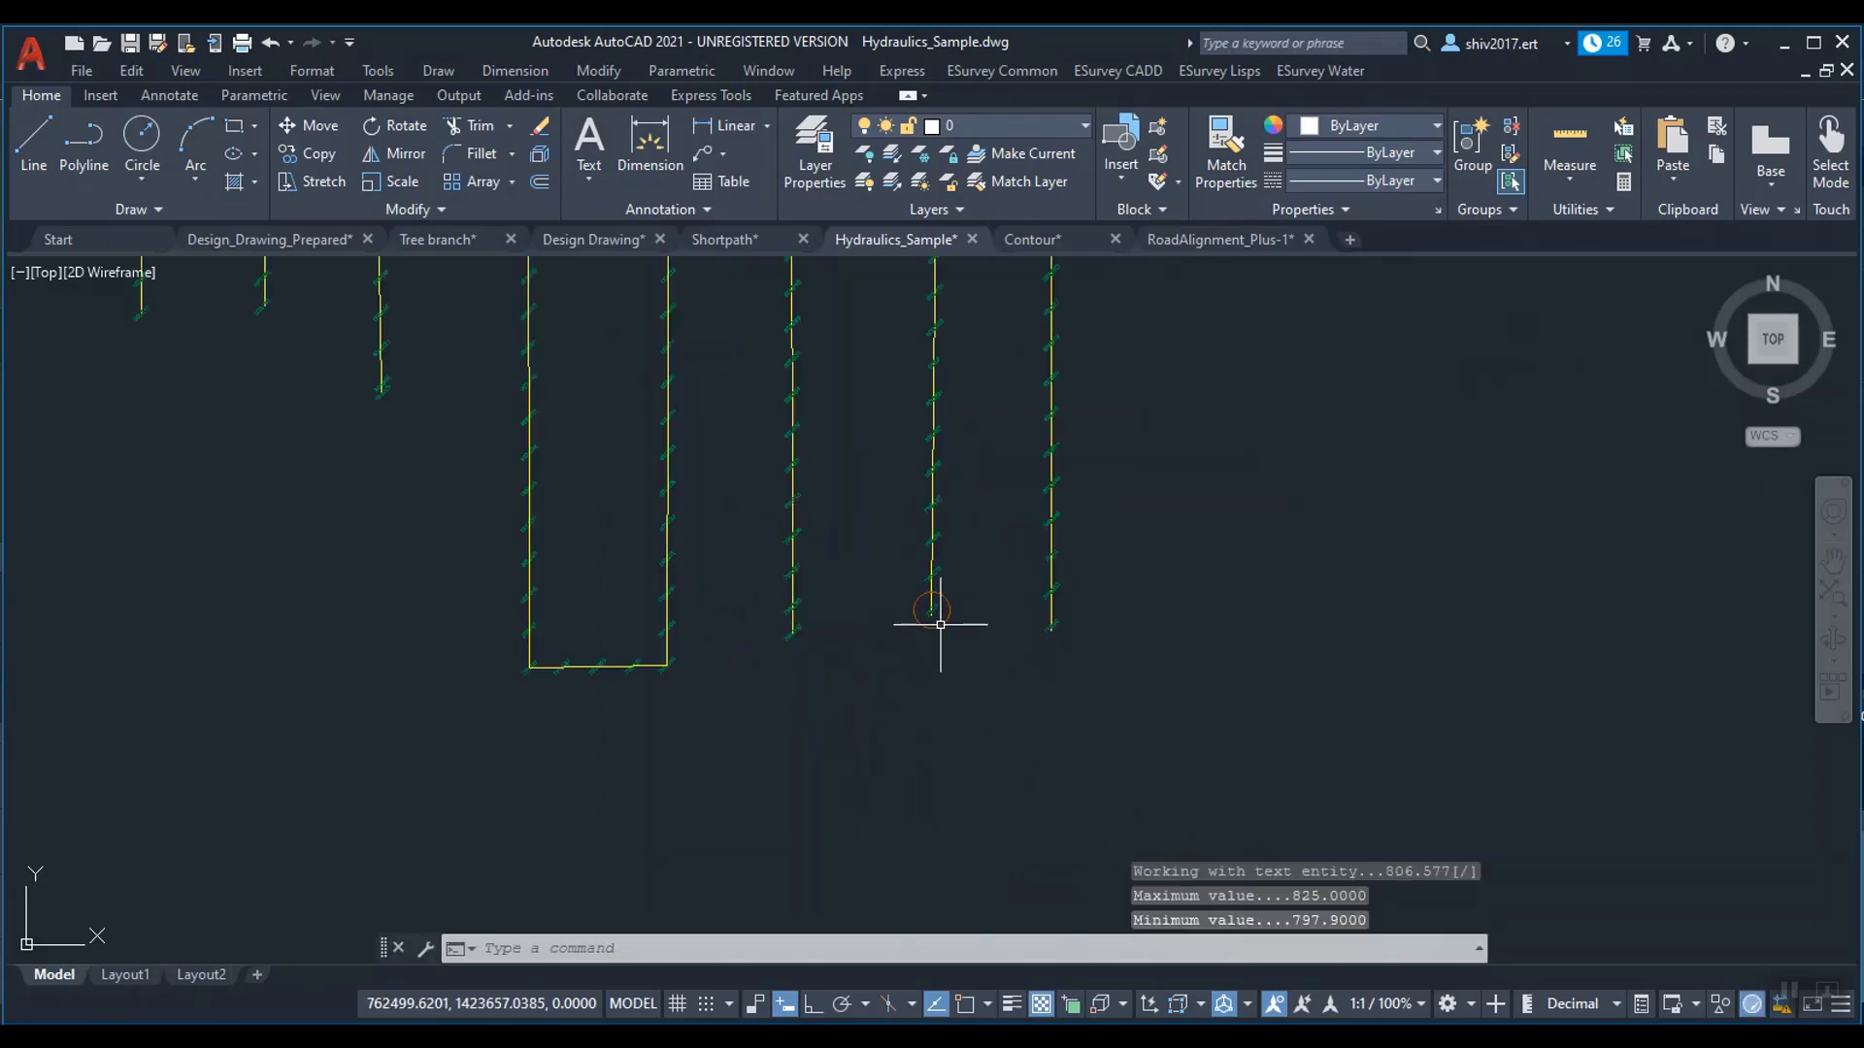
scroll(940, 624, "up", 4)
scroll(894, 666, "down", 6)
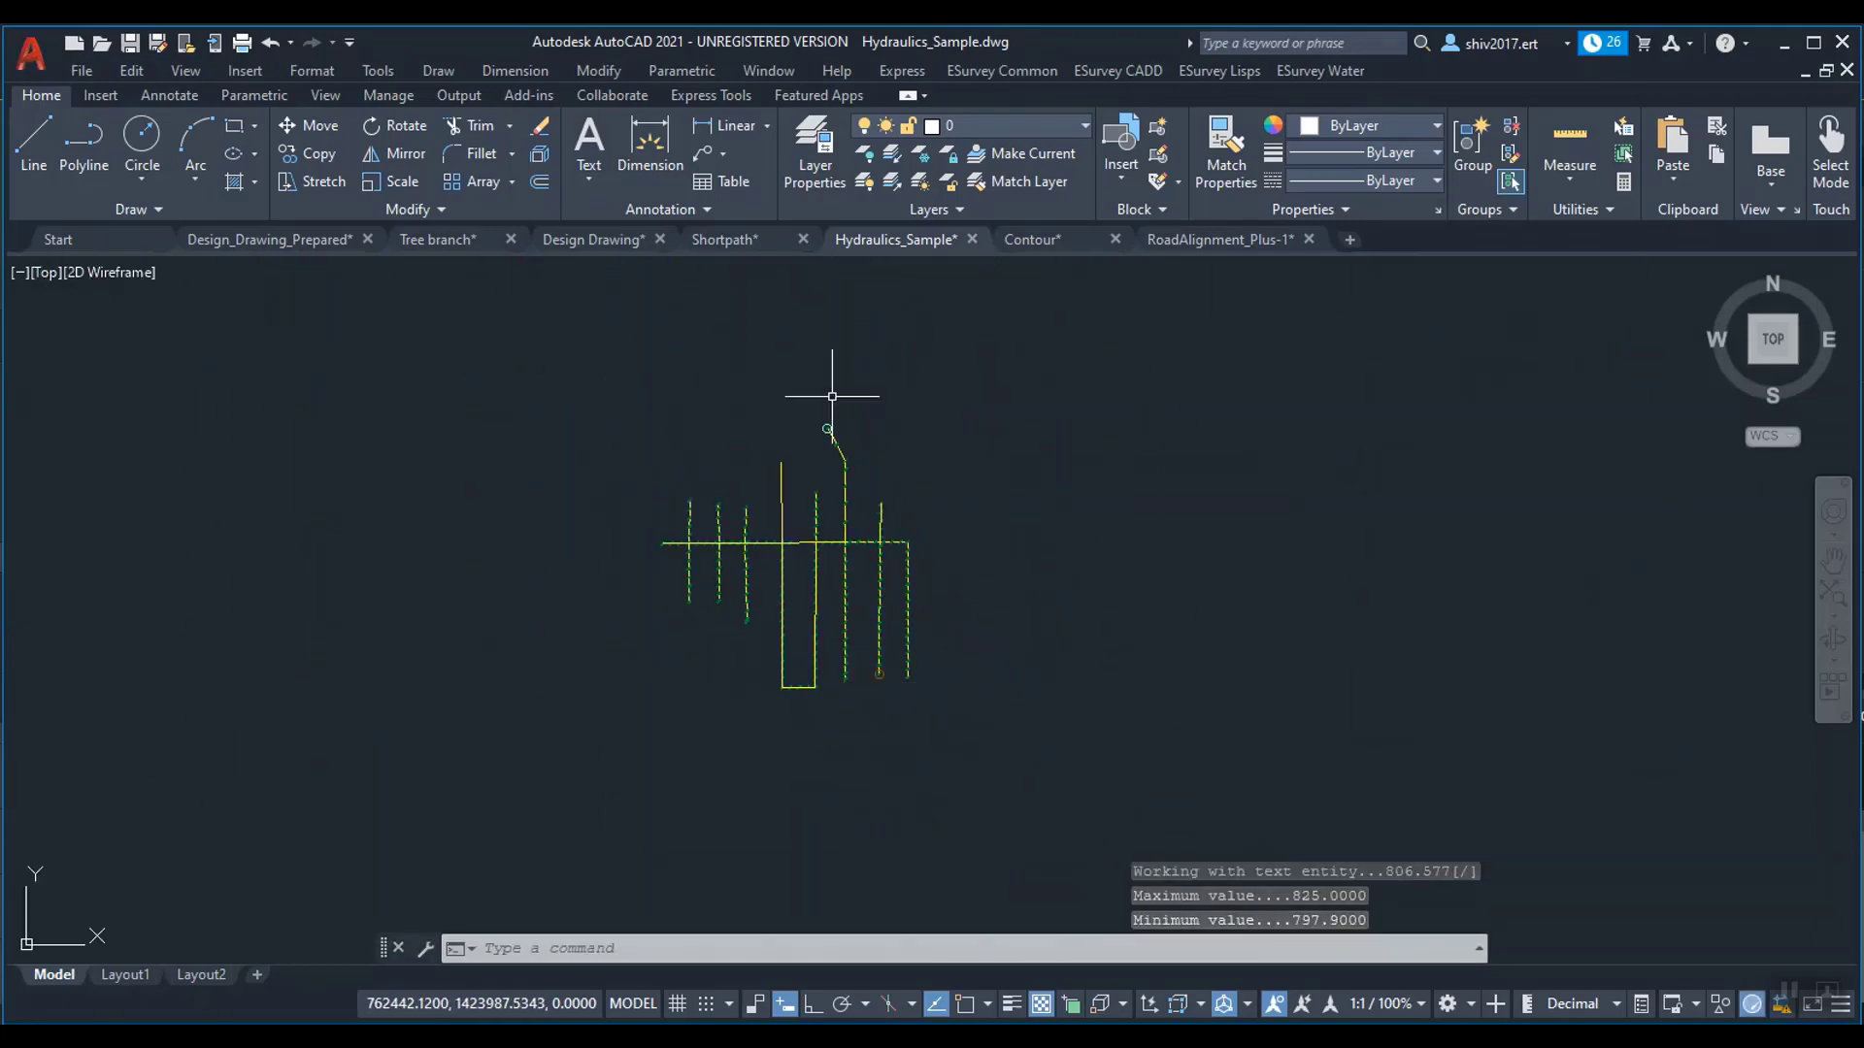
scroll(832, 396, "up", 5)
scroll(874, 464, "down", 2)
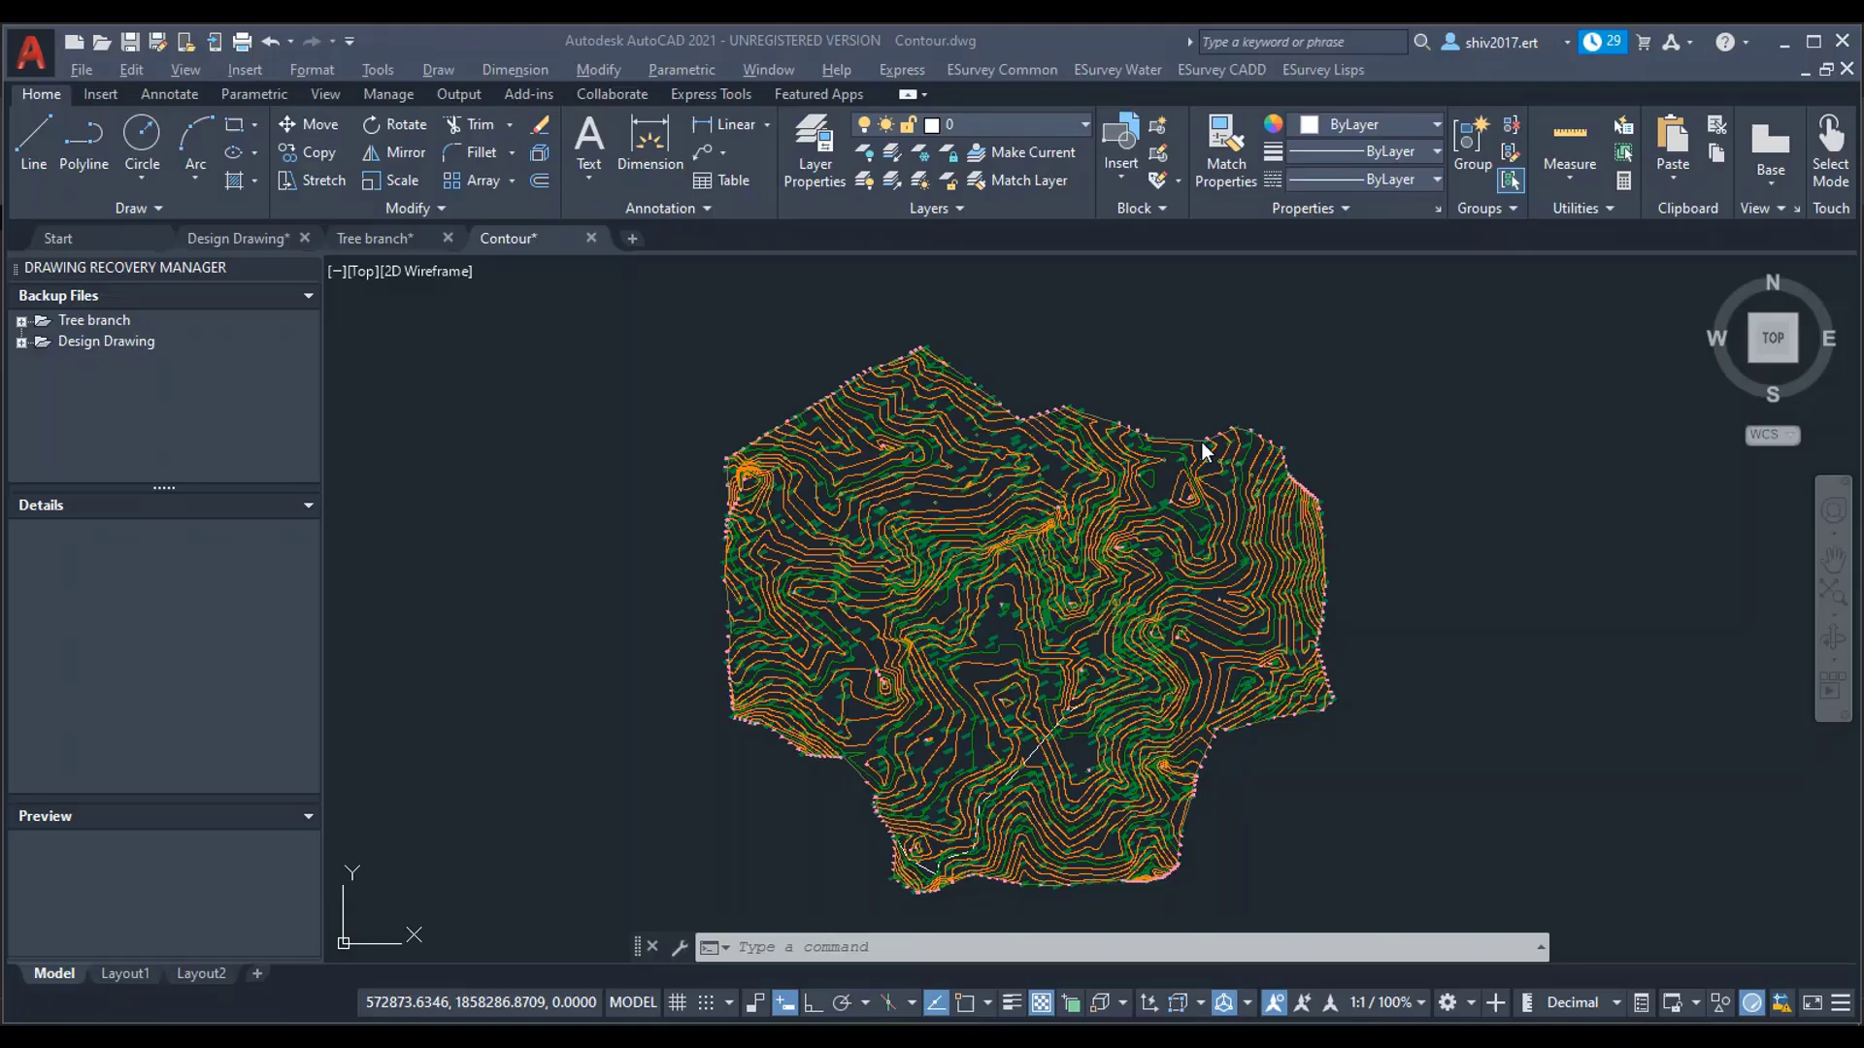
Step: Start 3DXYZ with start chainage 0, increment 10 and change points included
left_click(1117, 70)
mouse_move(1155, 190)
mouse_move(1534, 291)
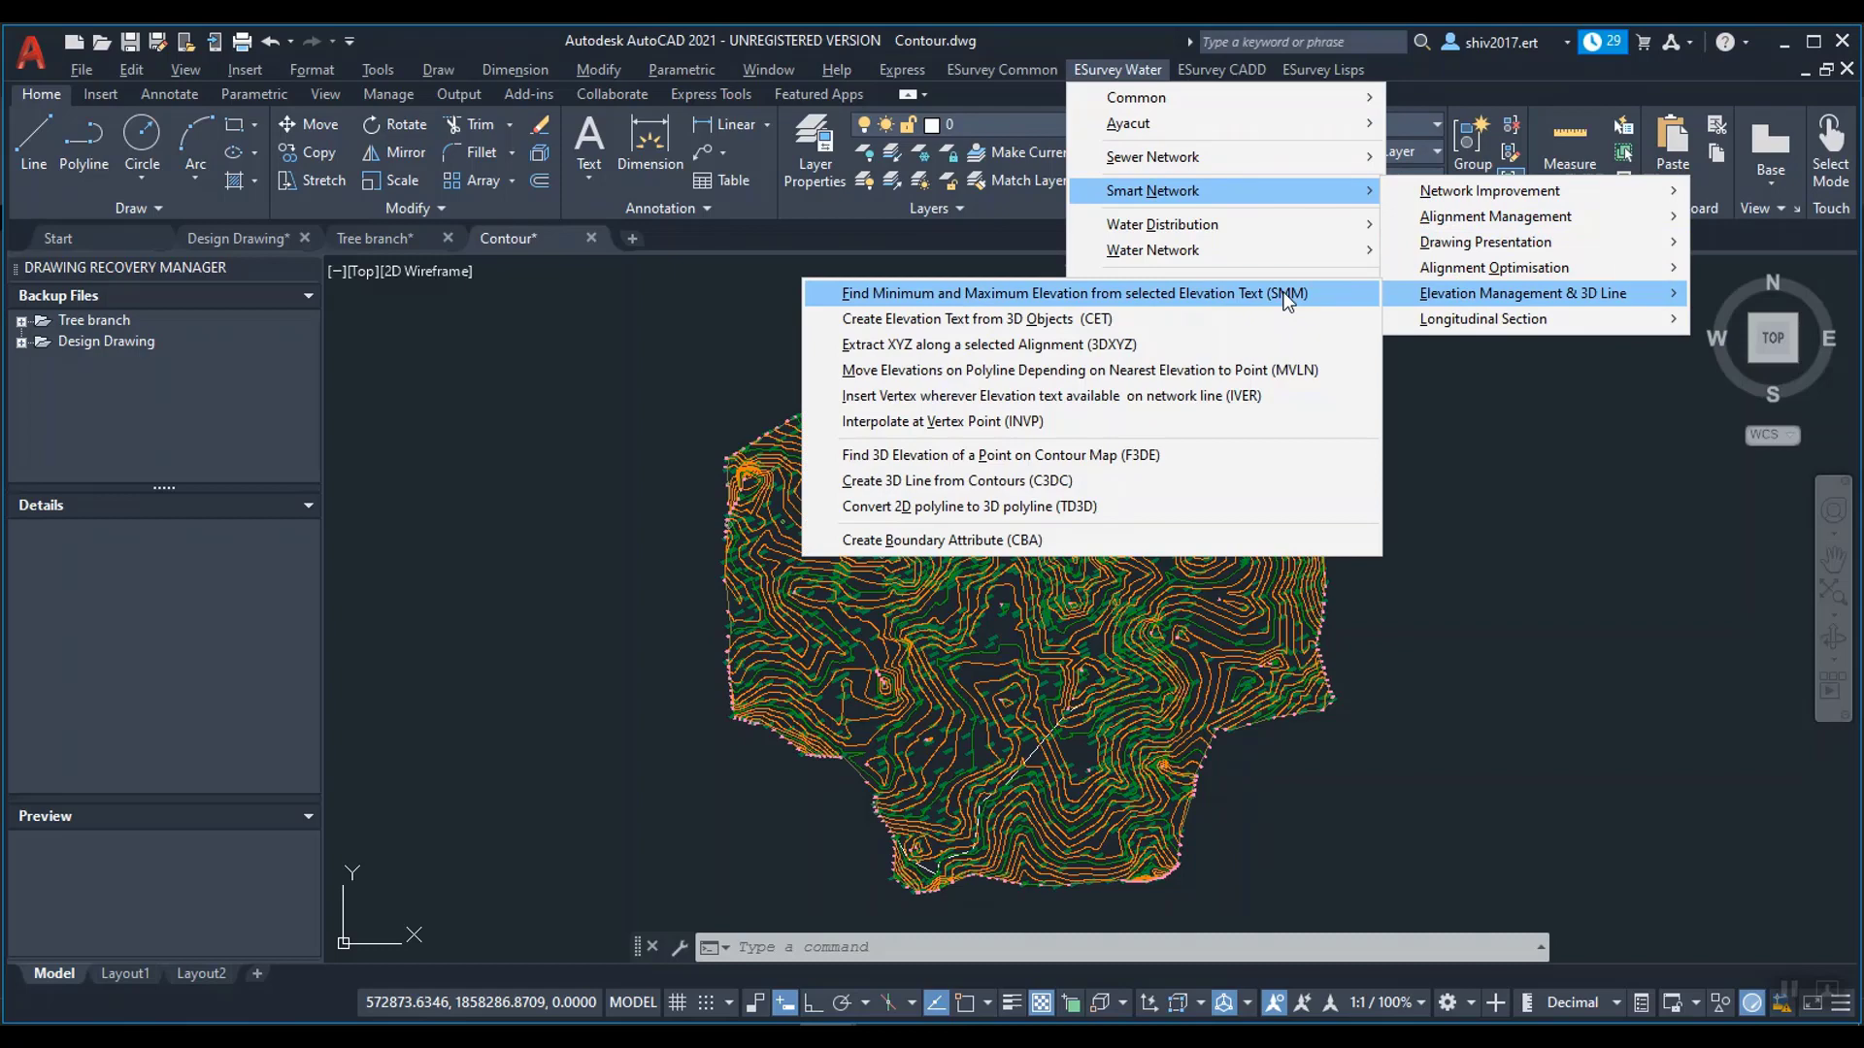
left_click(1009, 340)
key("Return")
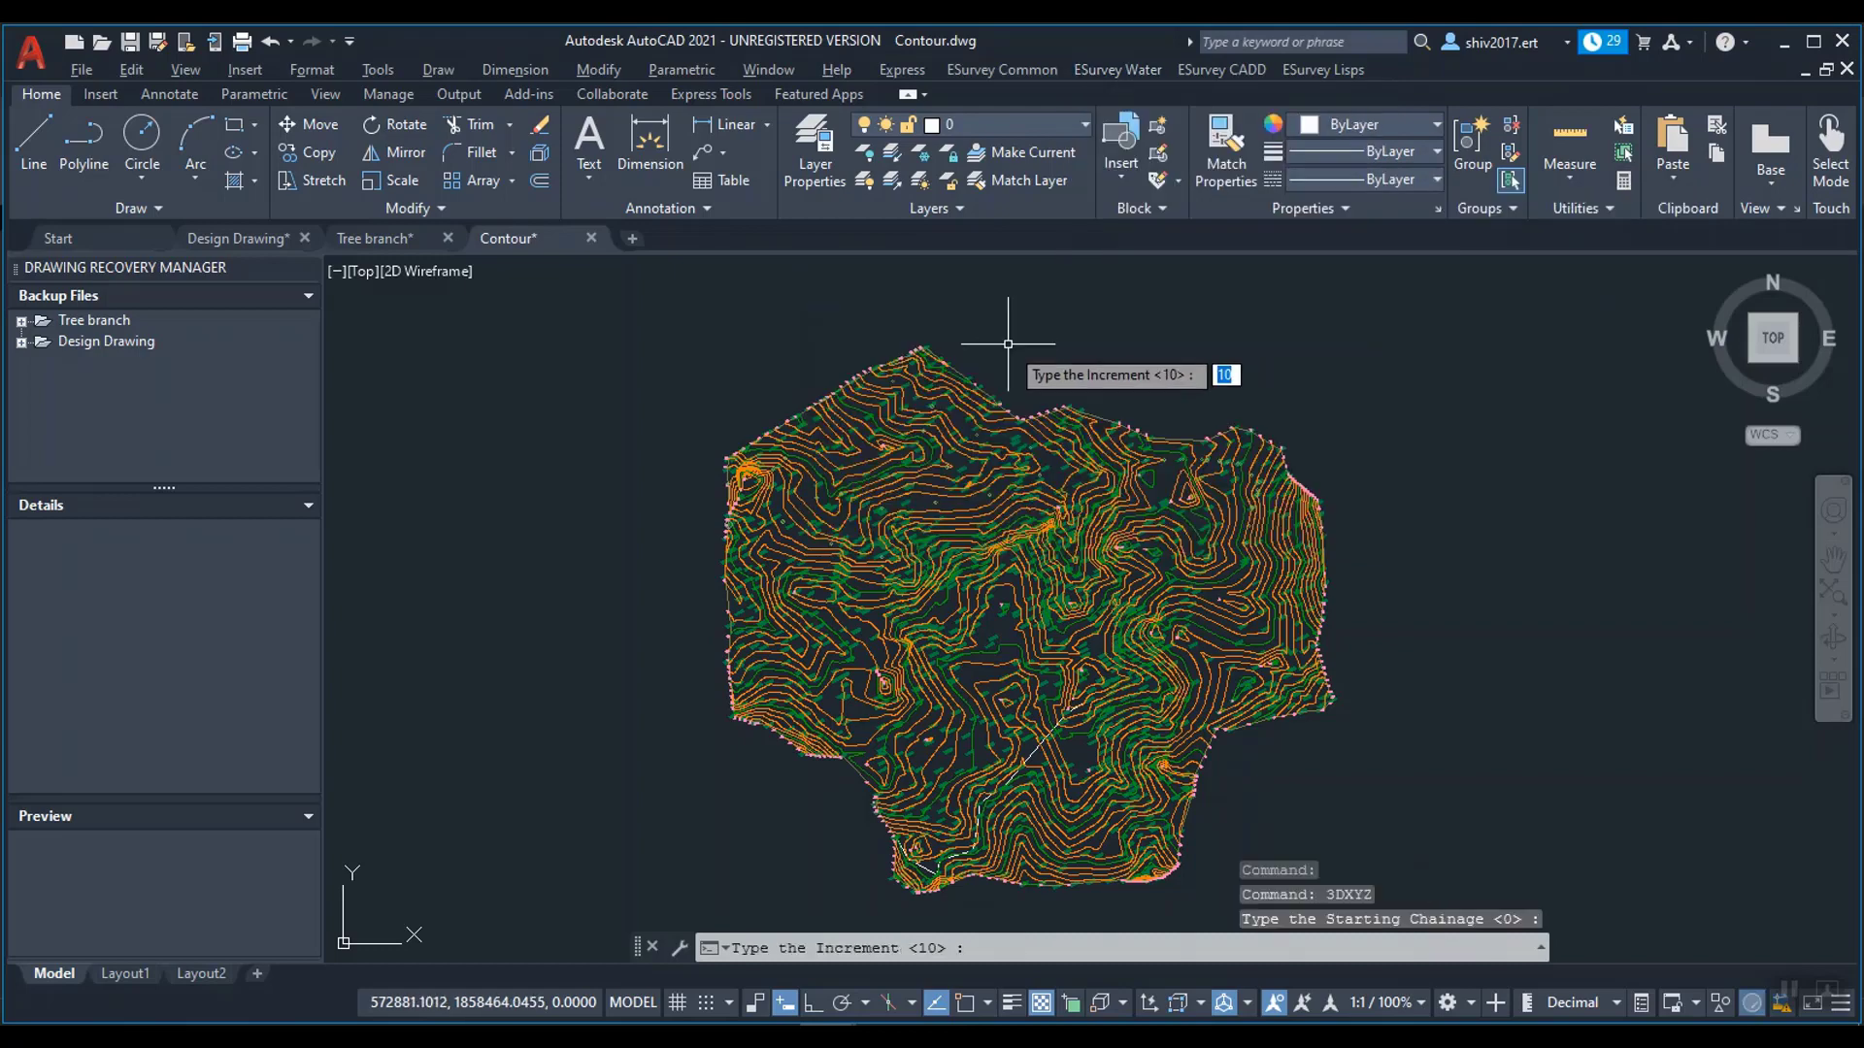
key("Return")
type("y")
key("Return")
Step: Pick the Contour.dwg alignment to extract the XYZ table into 3DXYZ.CSV
scroll(1057, 739, "up", 2)
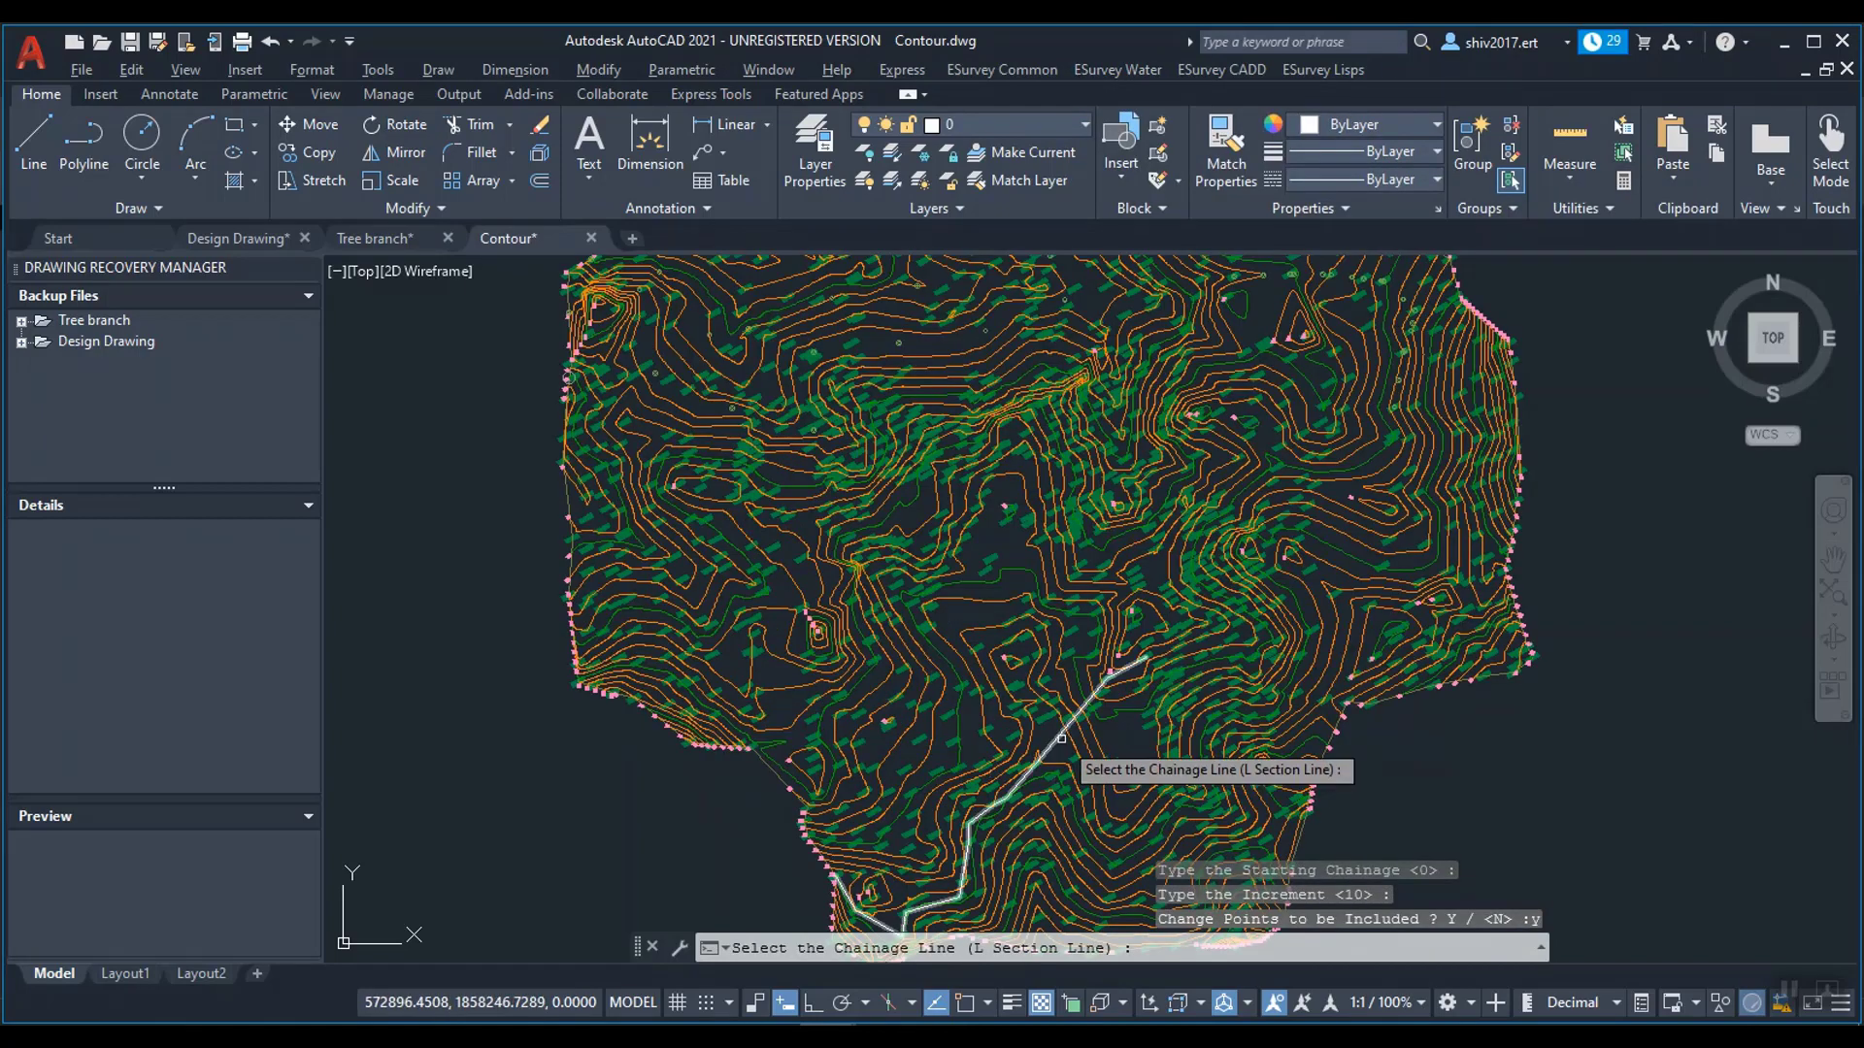
left_click(1048, 734)
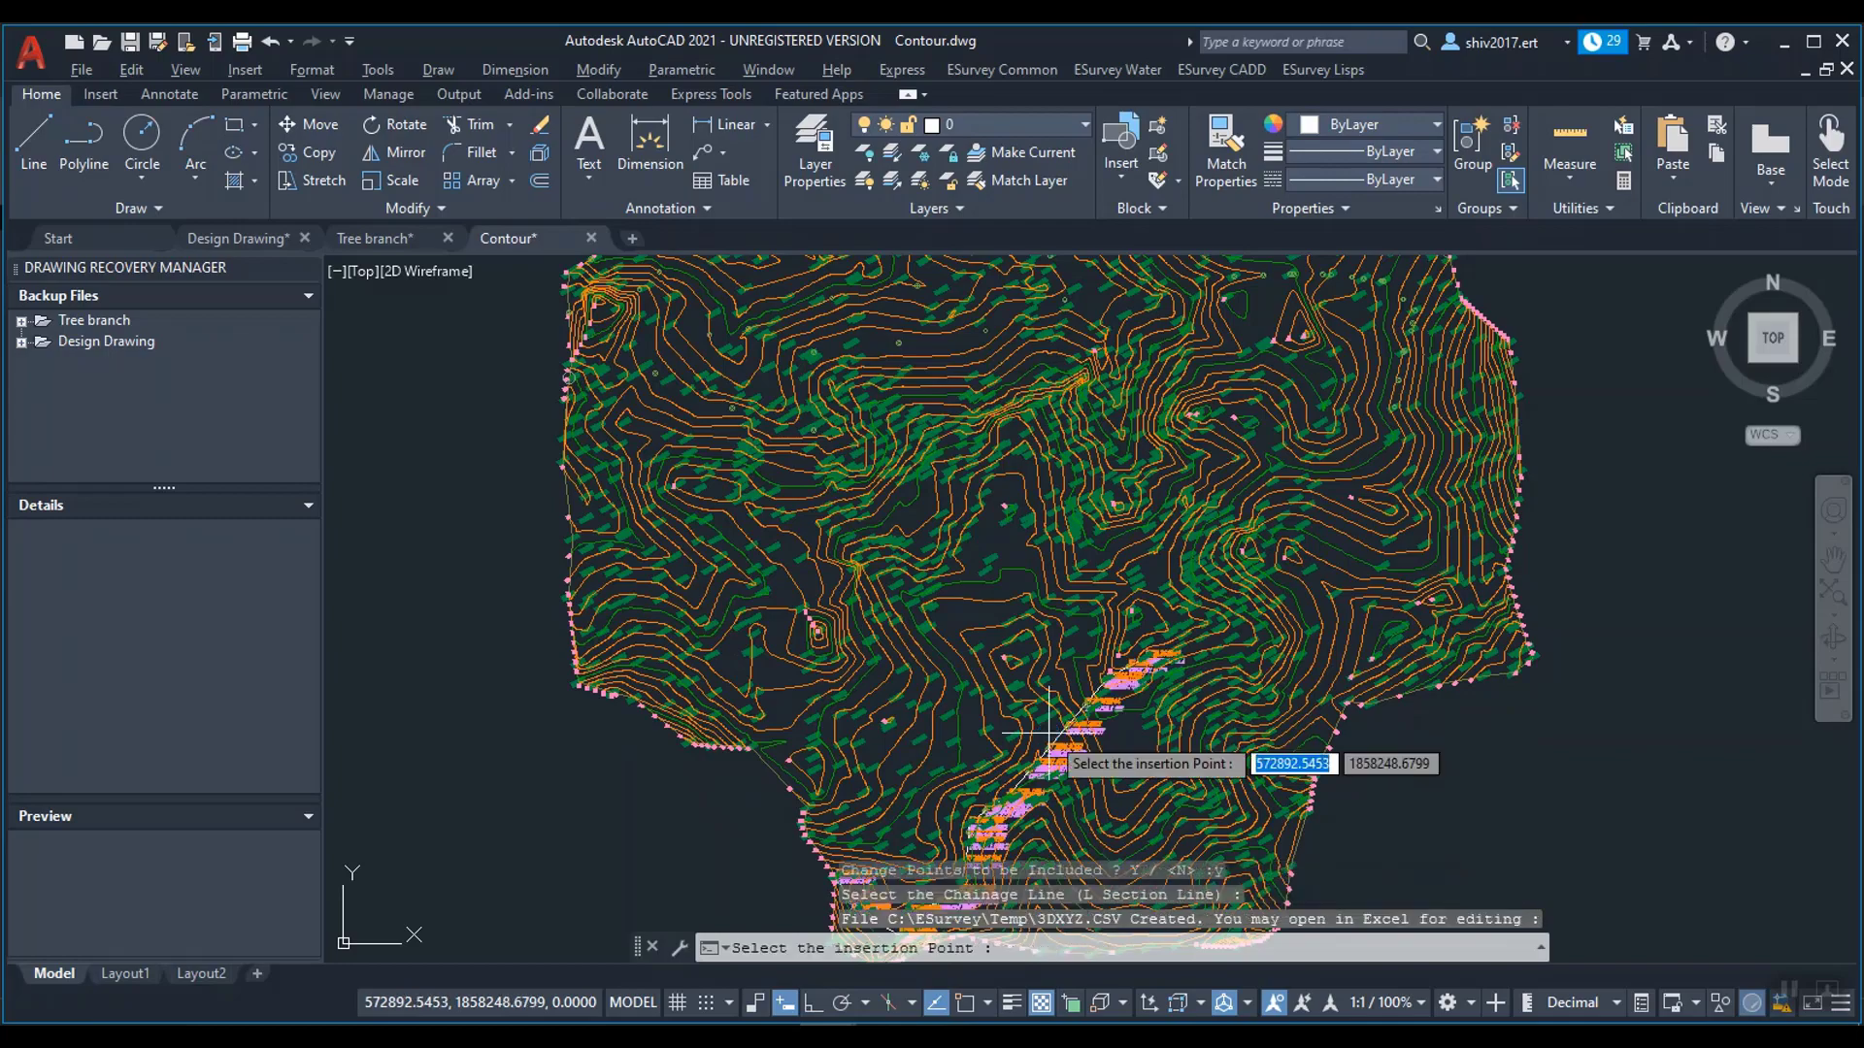
scroll(1207, 624, "down", 5)
scroll(1102, 521, "up", 8)
scroll(1165, 586, "up", 2)
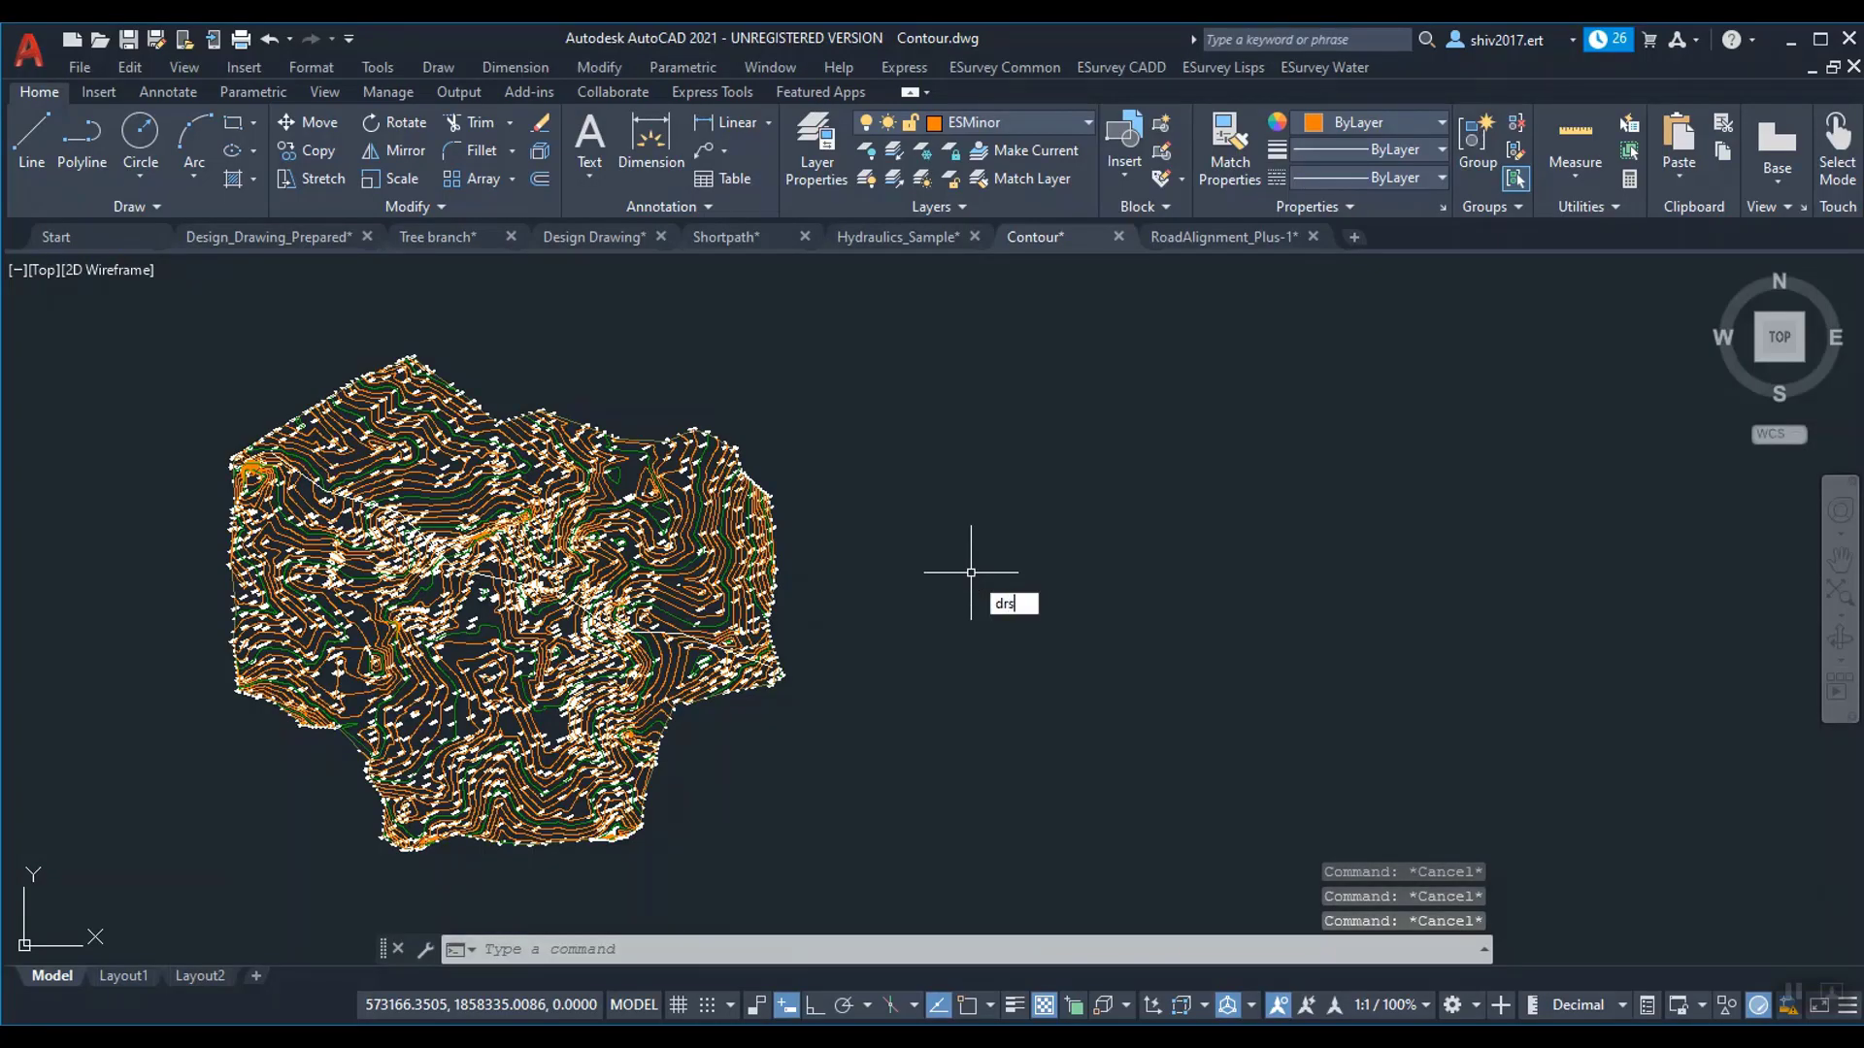
Step: Draw the DRS ground profile at interval 20 with change points beside the contour map
key("Return")
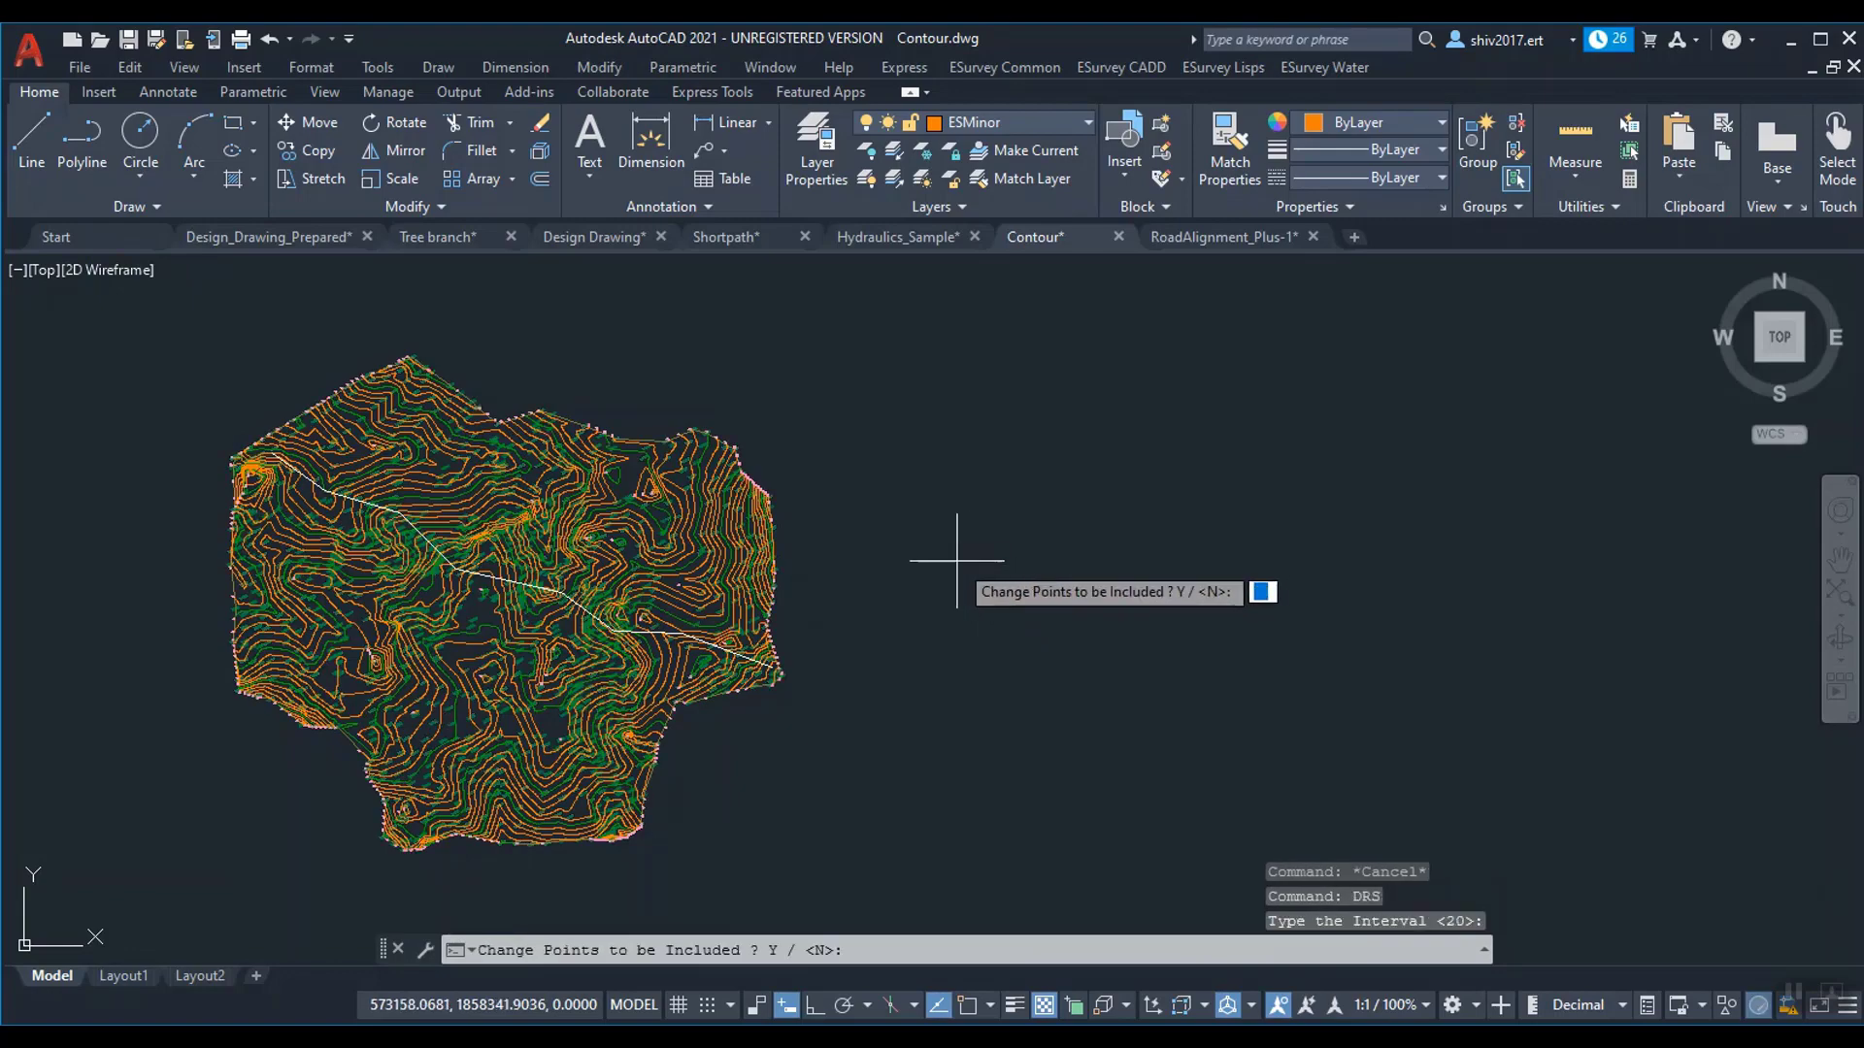
type("y")
key("Return")
scroll(553, 577, "up", 4)
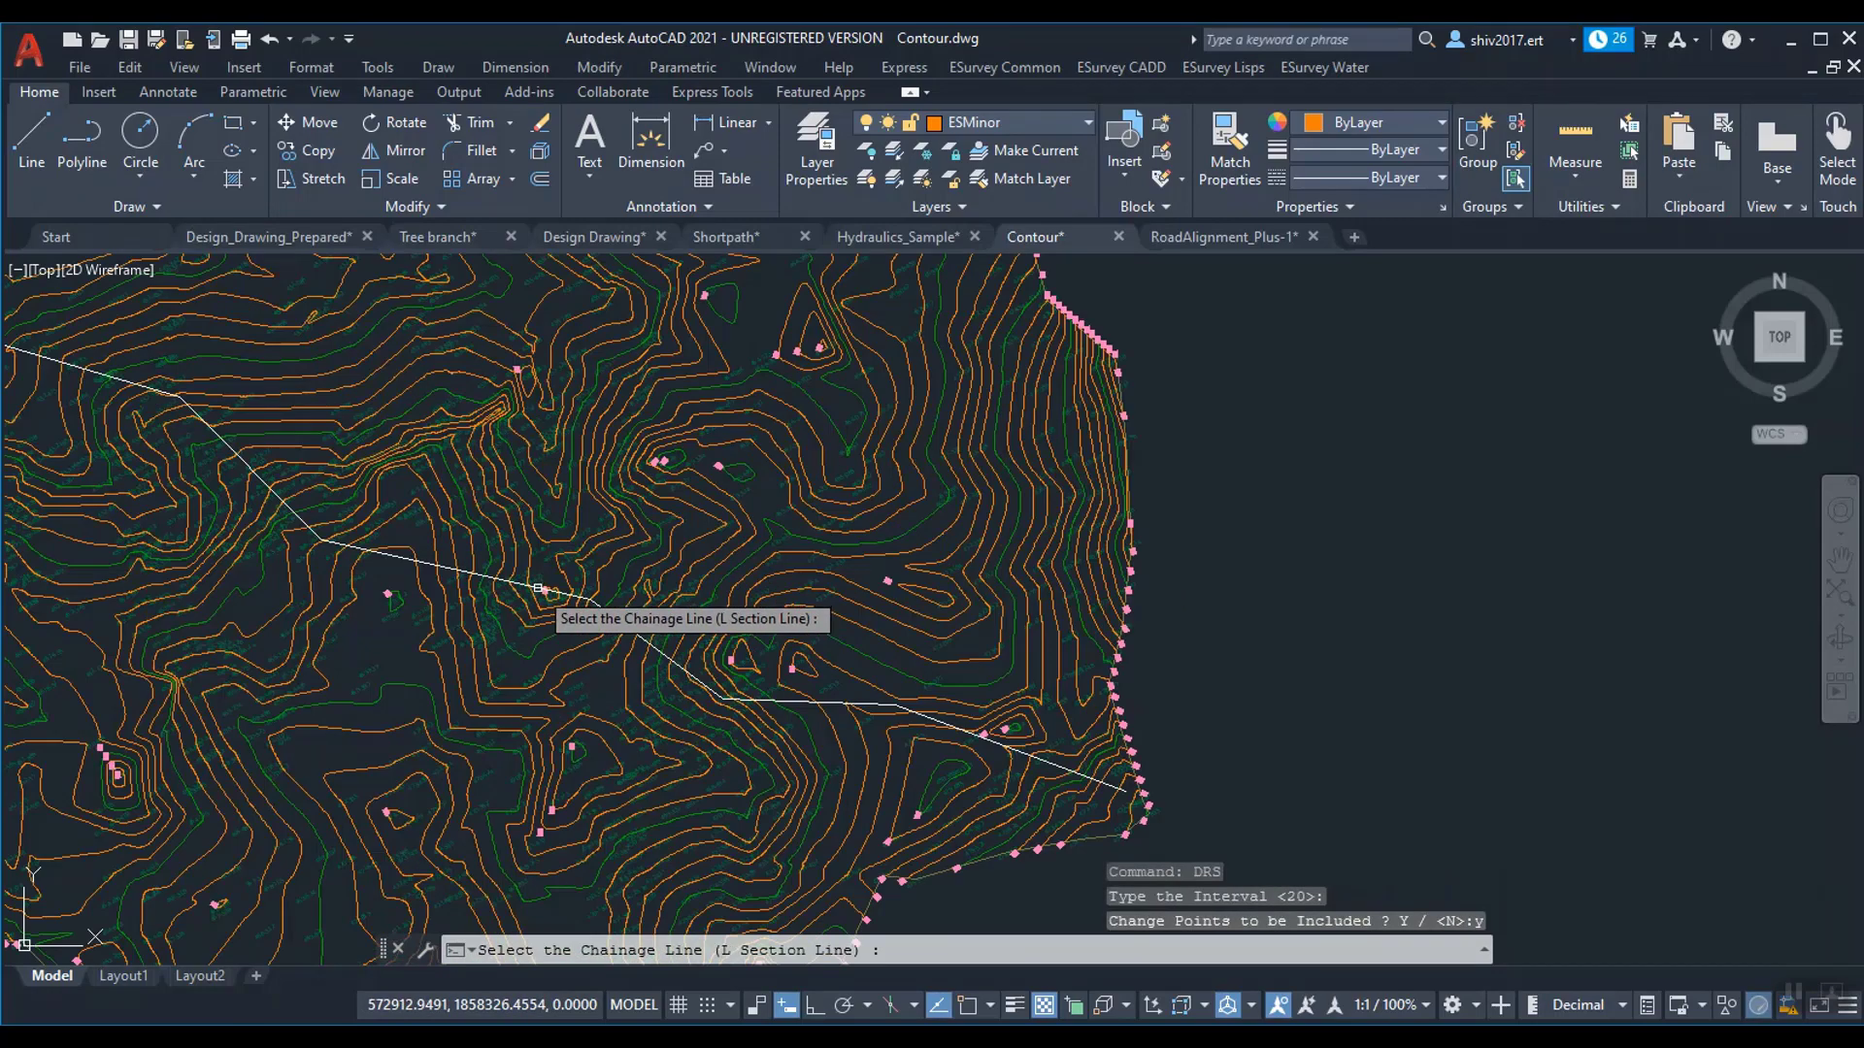
left_click(447, 568)
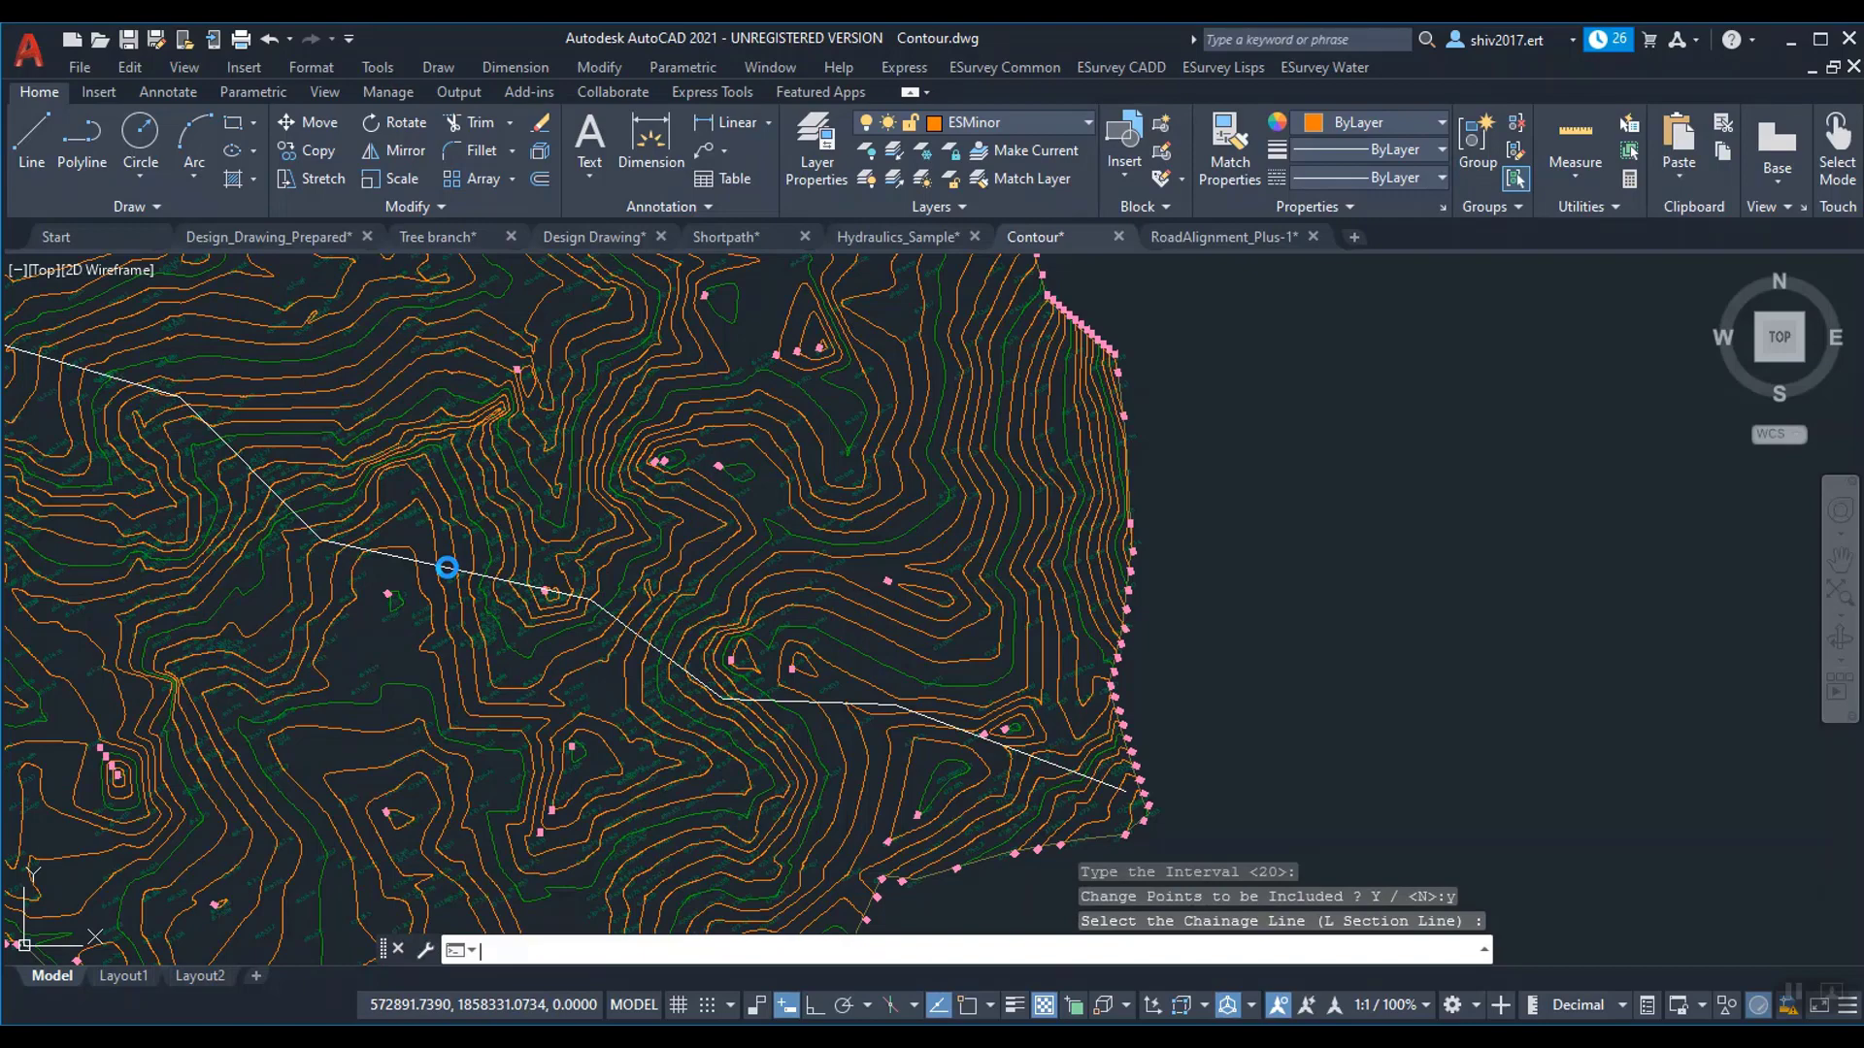
scroll(447, 569, "down", 5)
left_click(886, 446)
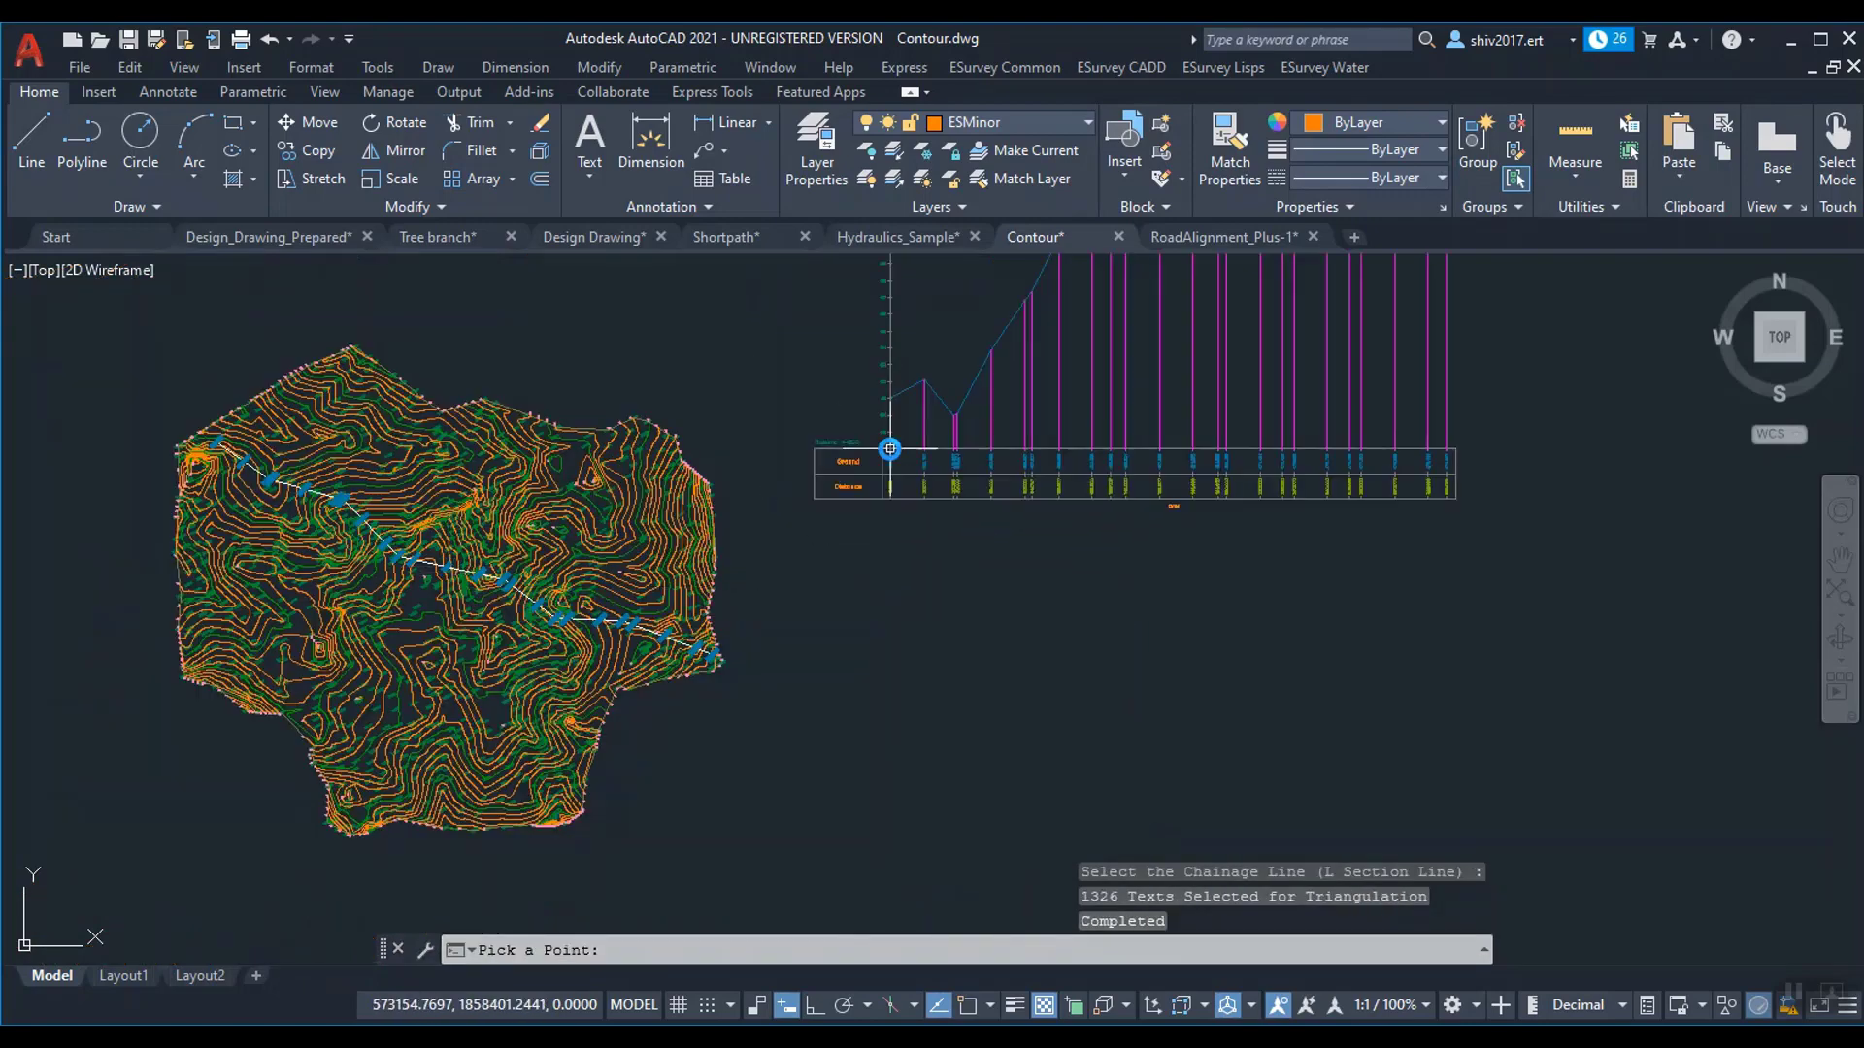
scroll(902, 590, "down", 3)
scroll(903, 589, "up", 4)
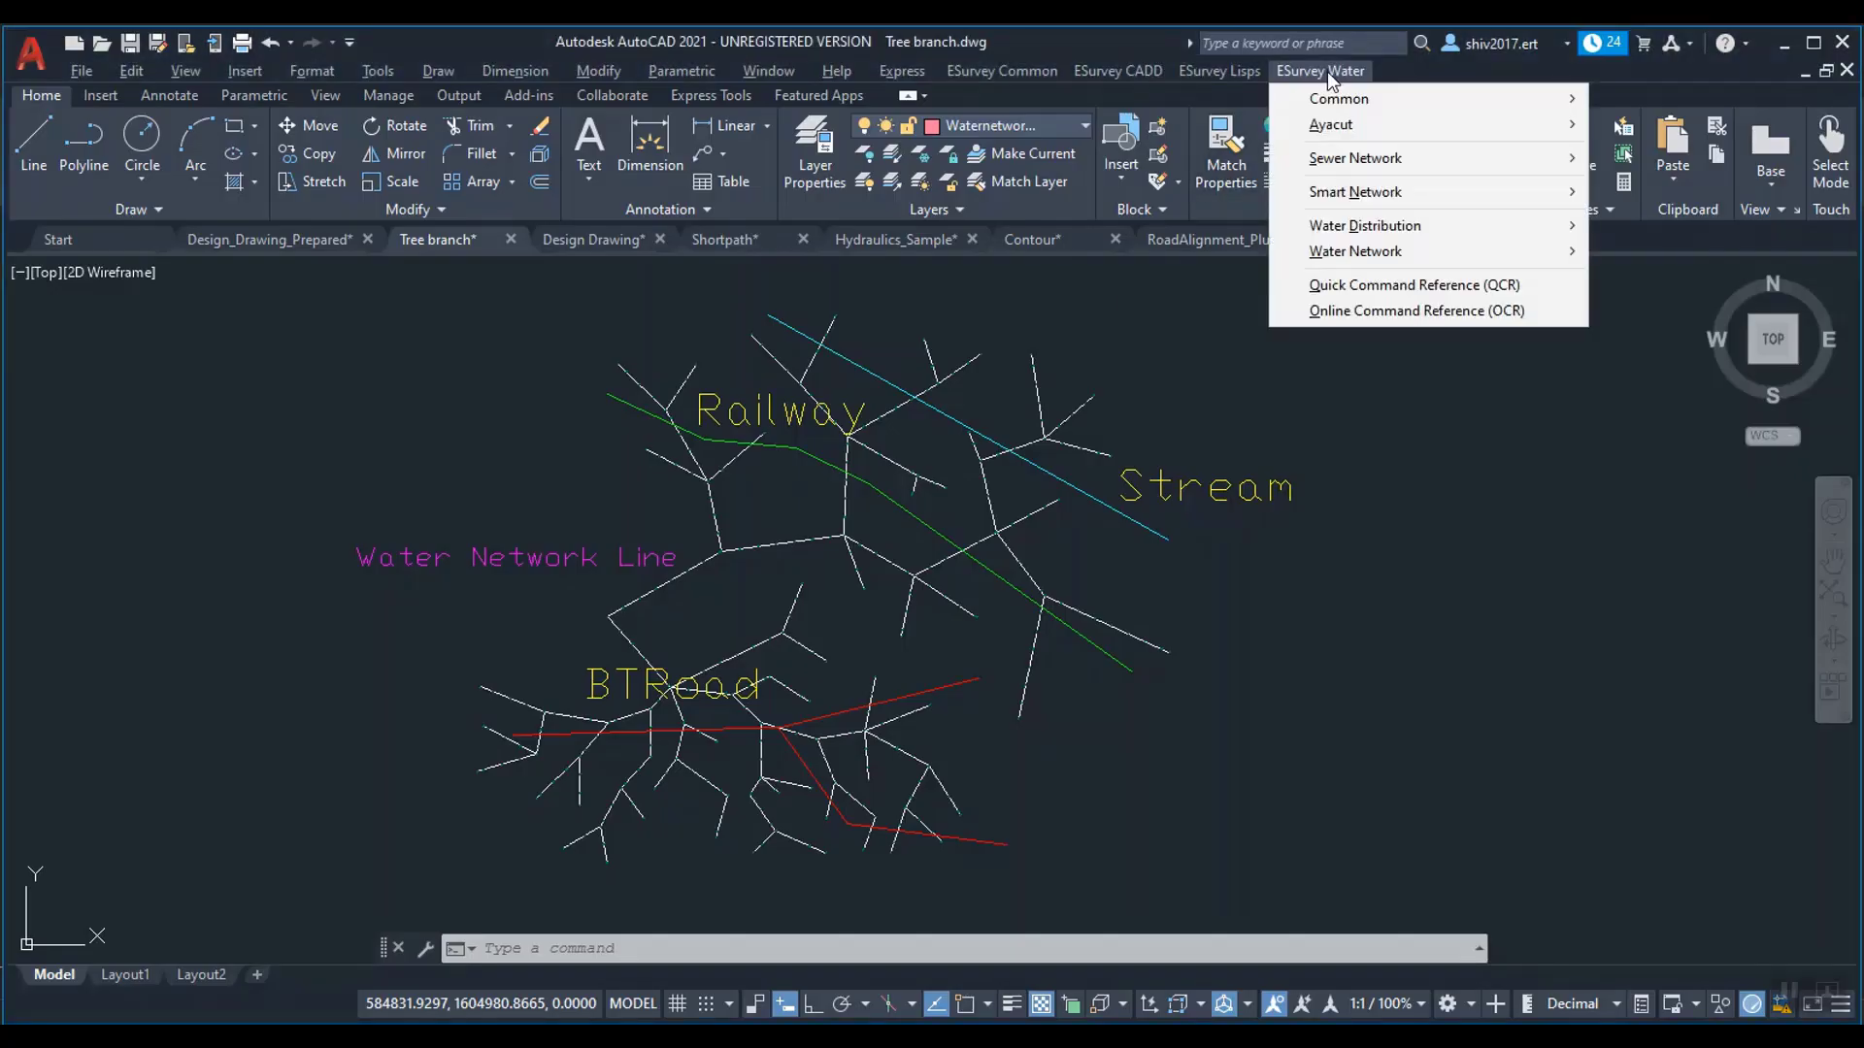
Step: Start Export Crossing Details and window-select the water network lines
mouse_move(1349, 204)
mouse_move(1093, 323)
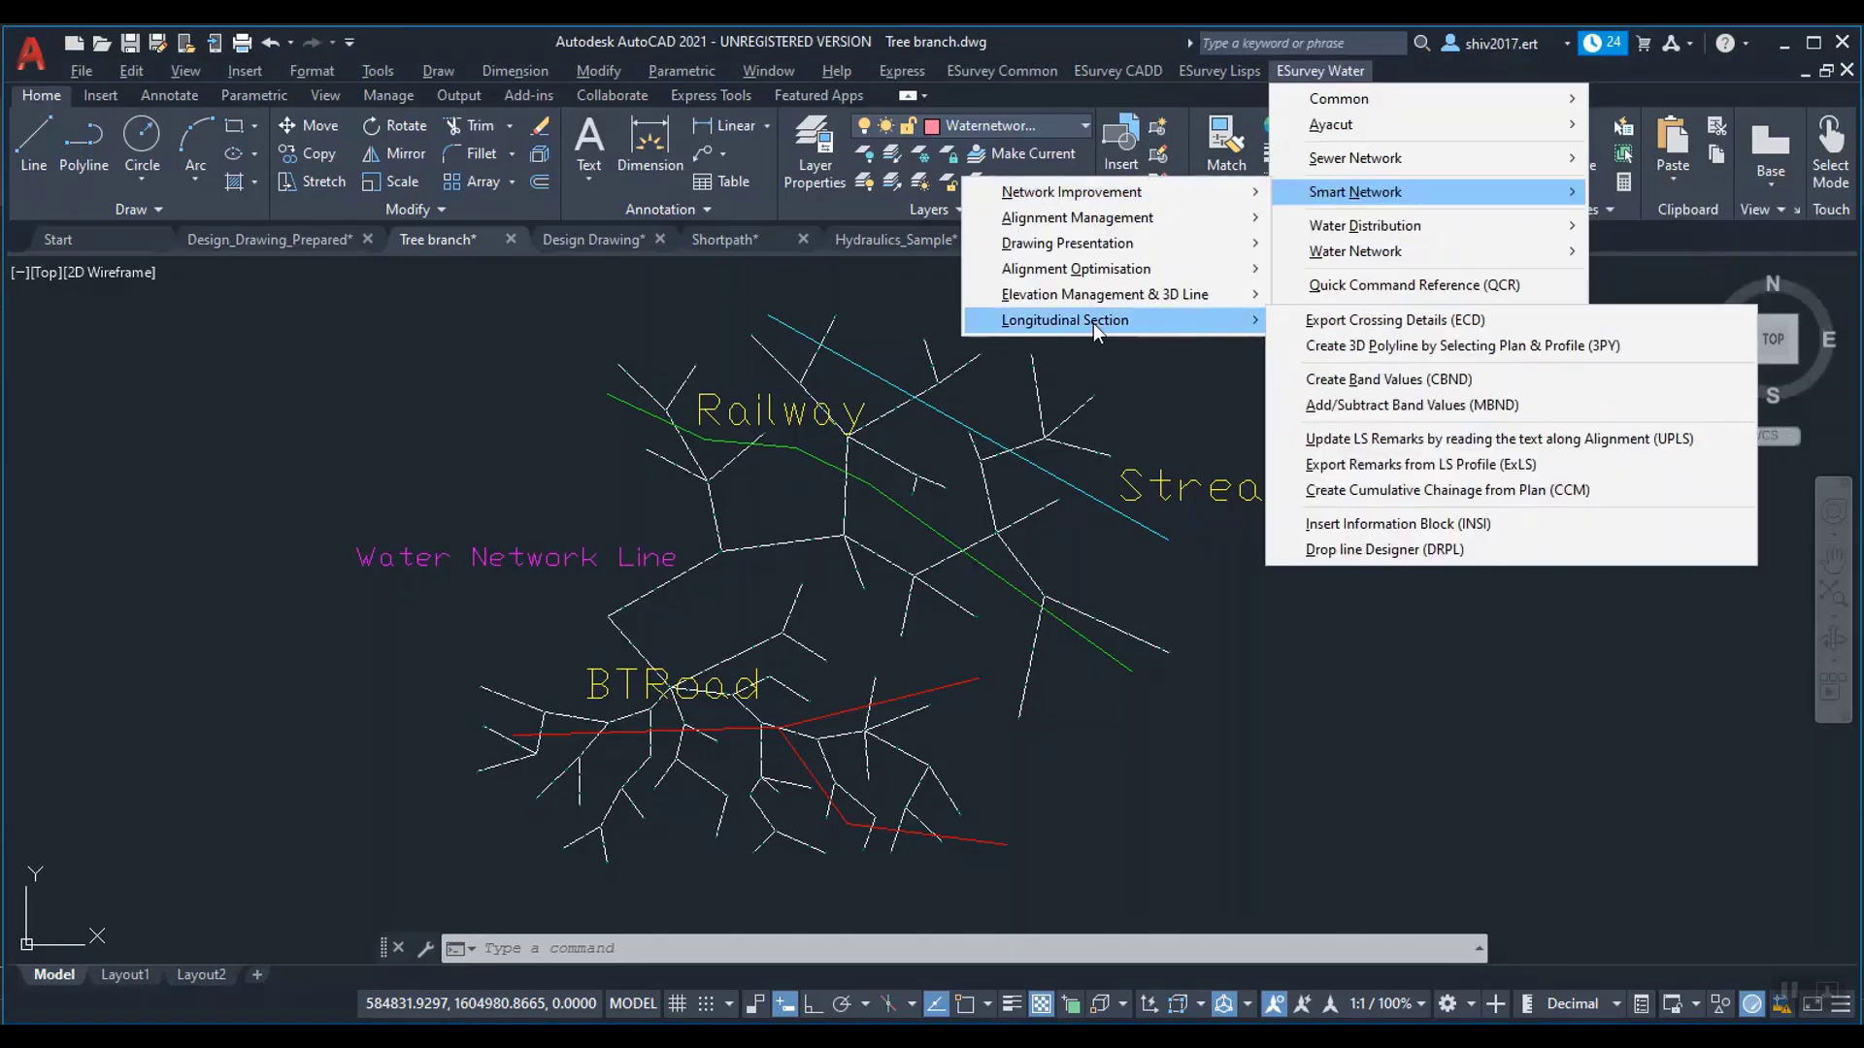
left_click(1323, 329)
scroll(841, 439, "down", 4)
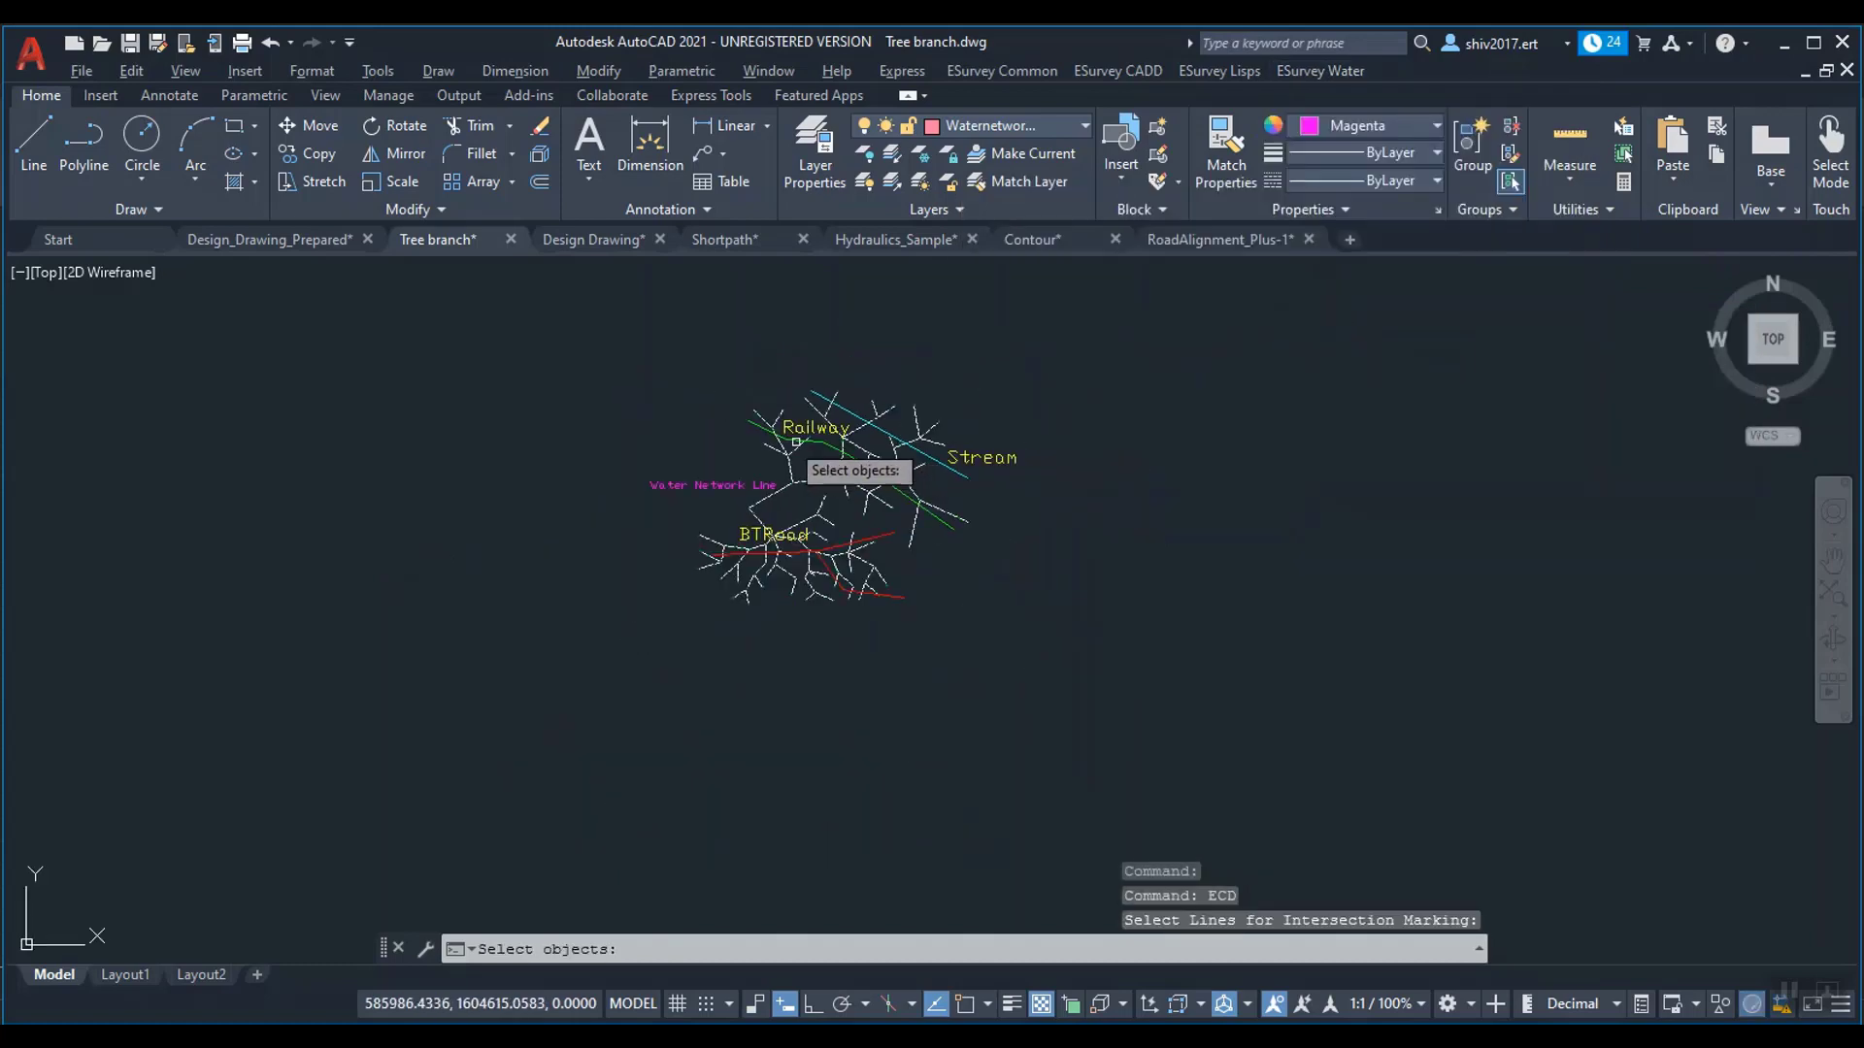
left_click(603, 330)
left_click(1073, 645)
scroll(1026, 507, "up", 3)
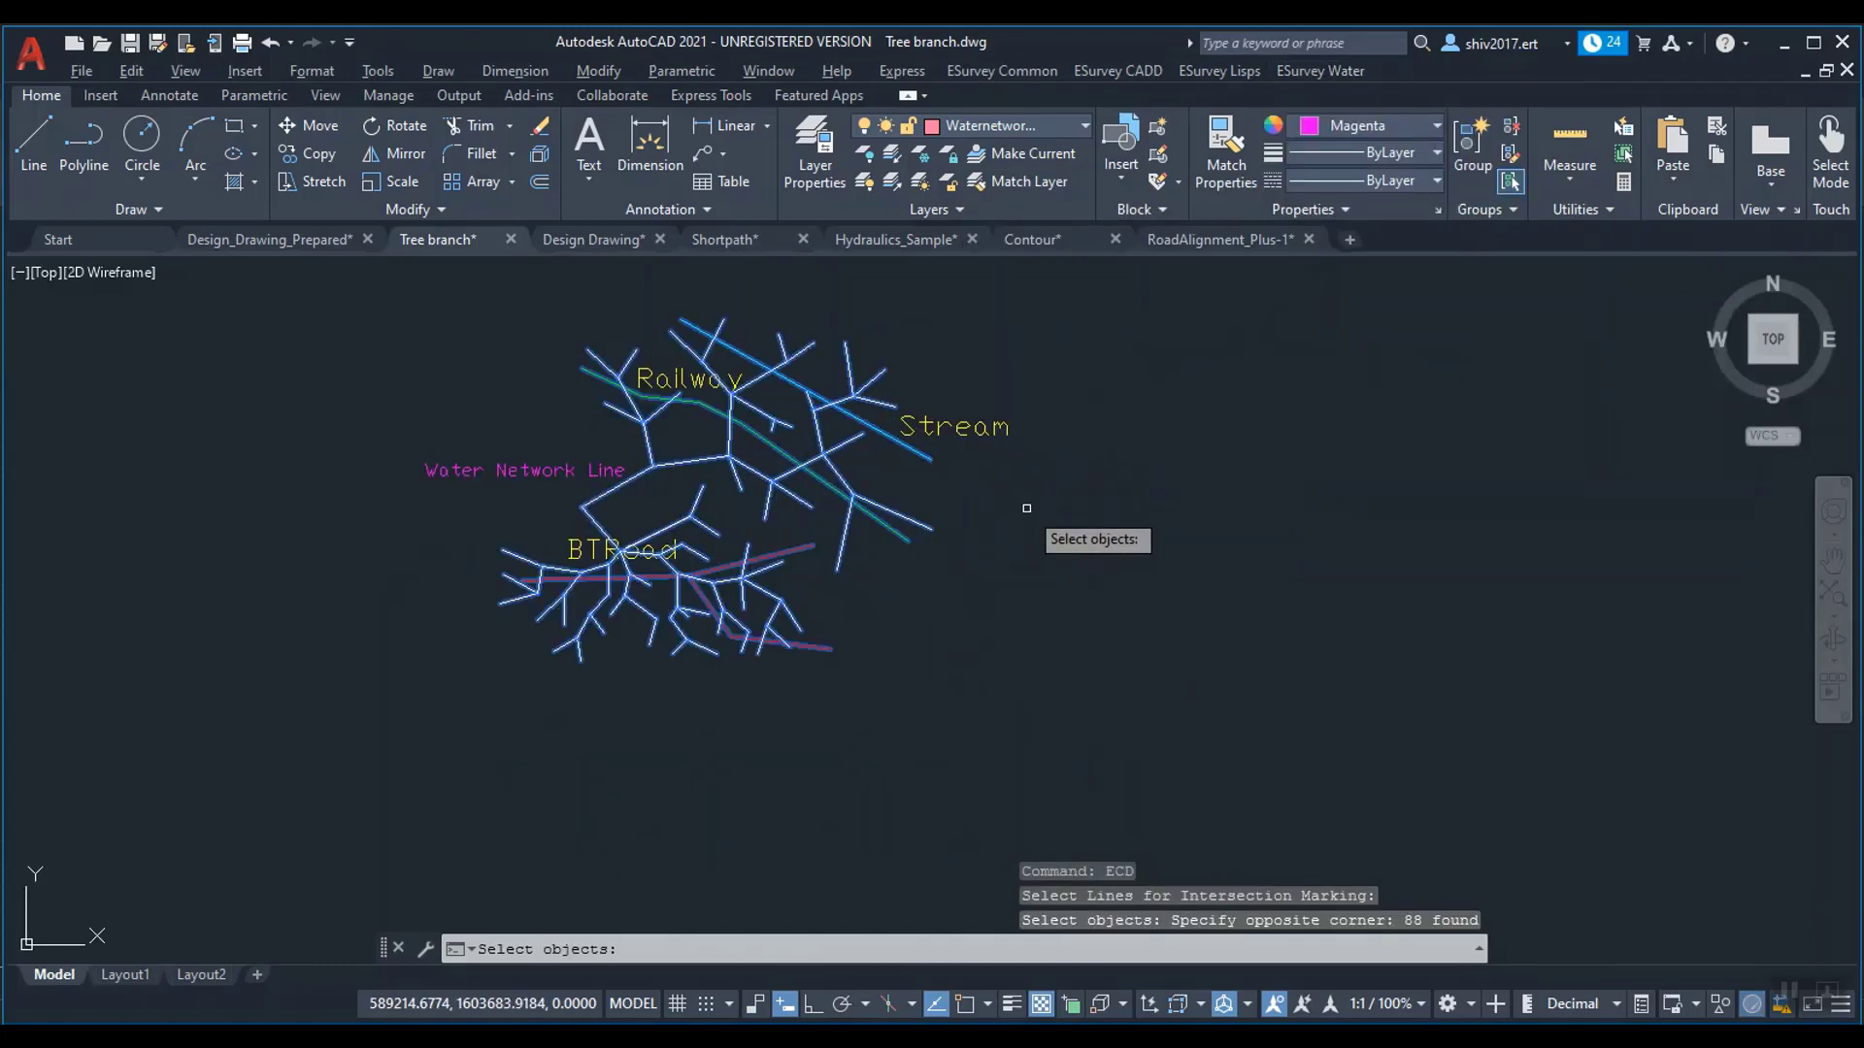
key("Return")
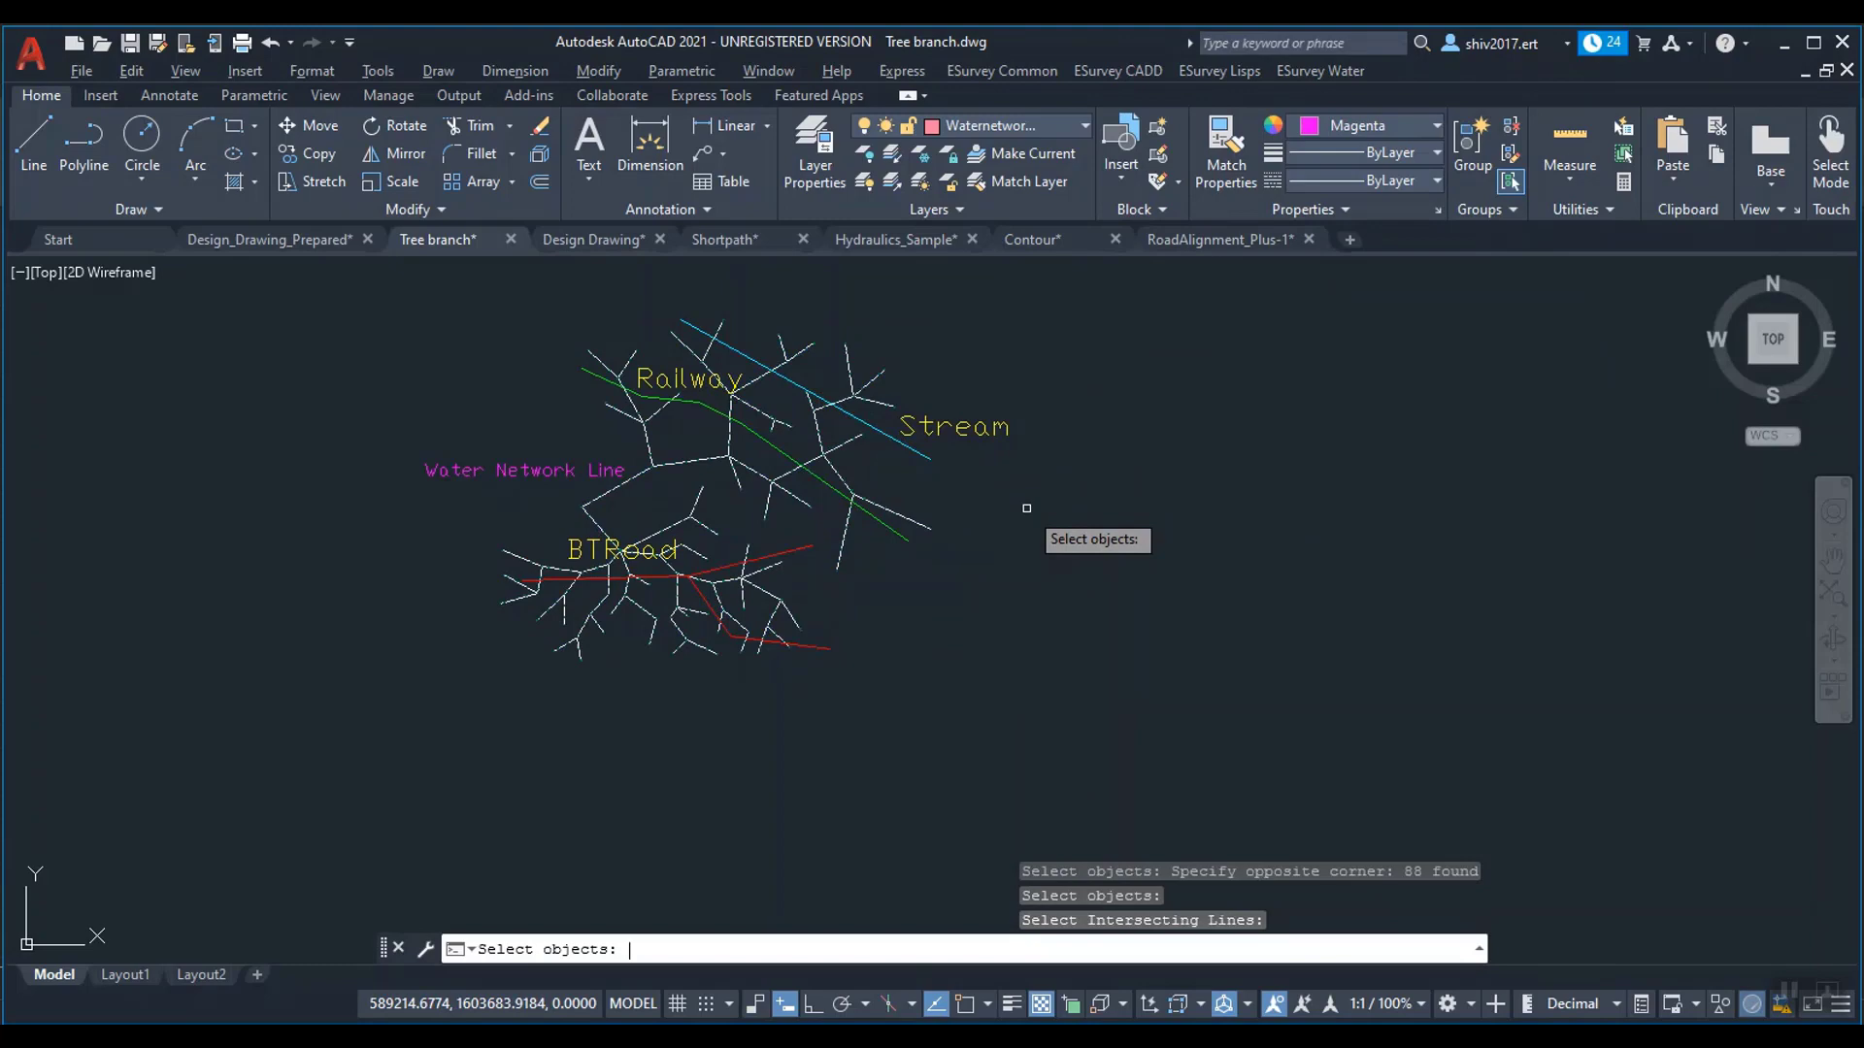
Step: Pick the Stream, Railway and both BTRoad lines as crossings and export Ch_Info.CSV
scroll(685, 383, "up", 2)
left_click(762, 328)
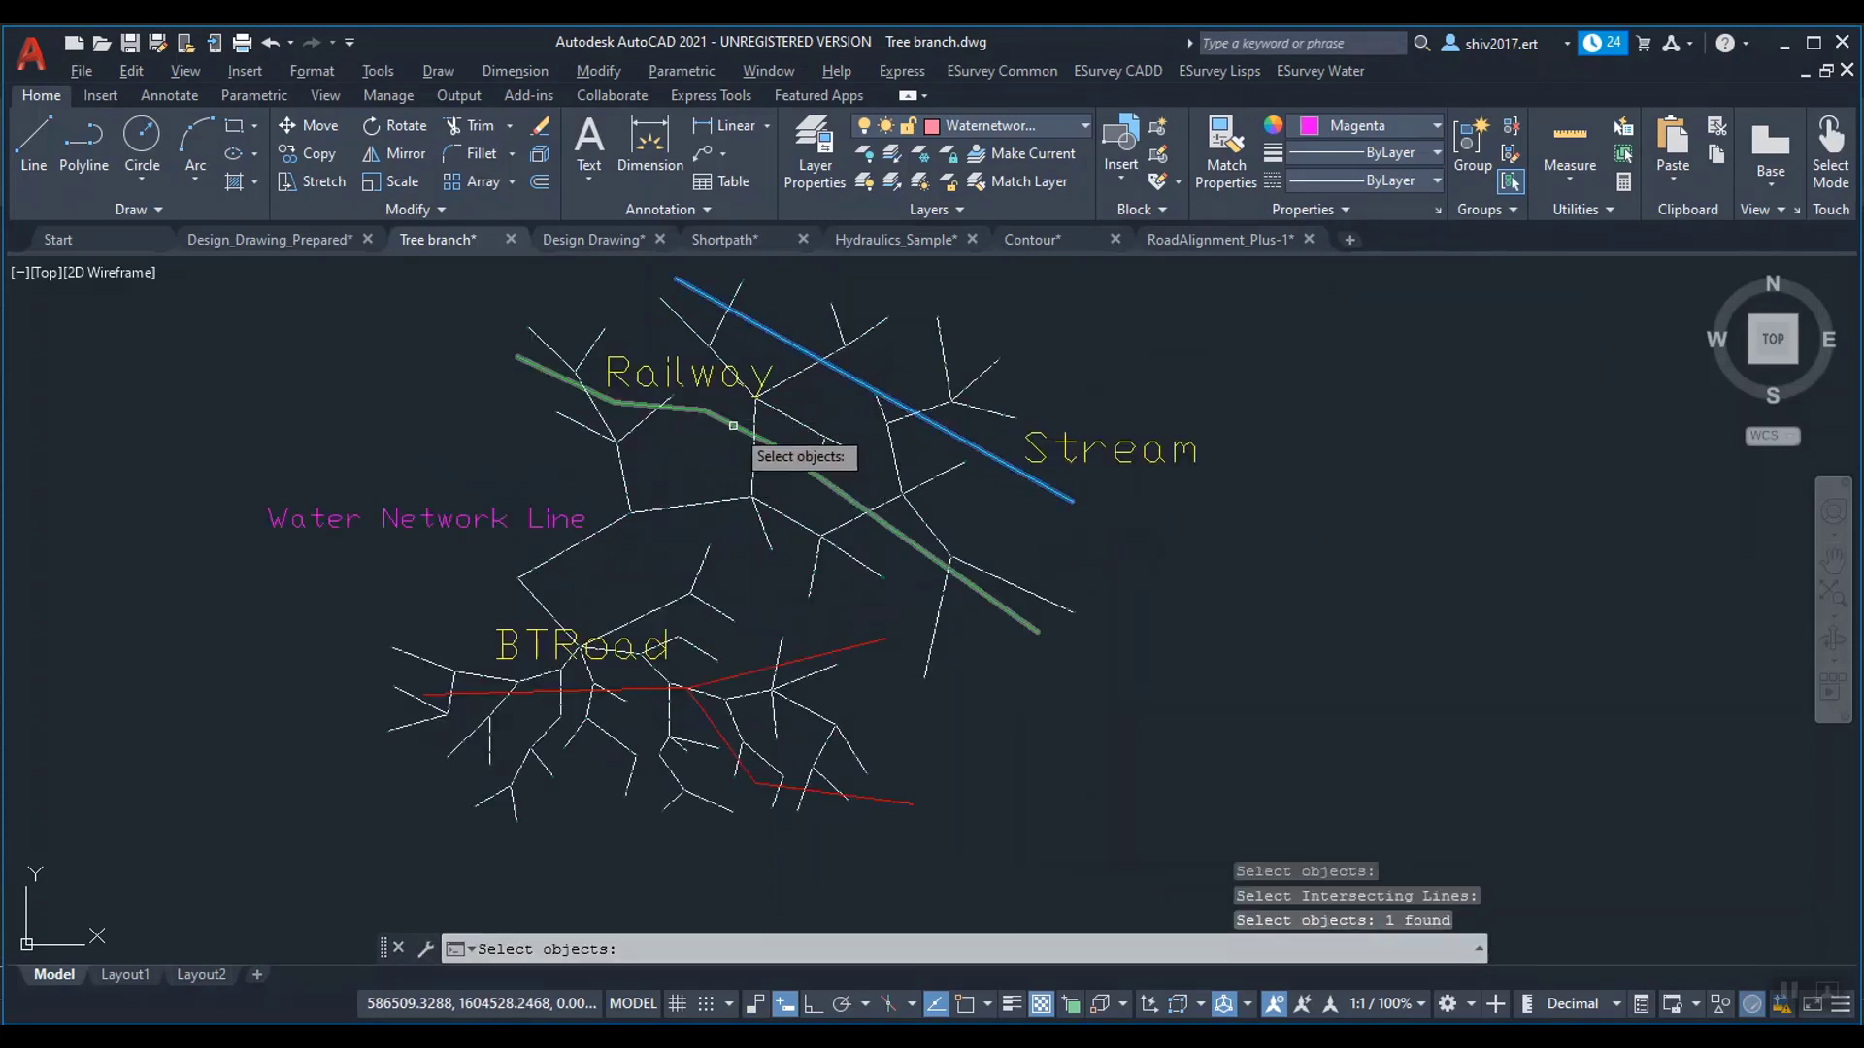
left_click(733, 425)
left_click(646, 690)
left_click(712, 723)
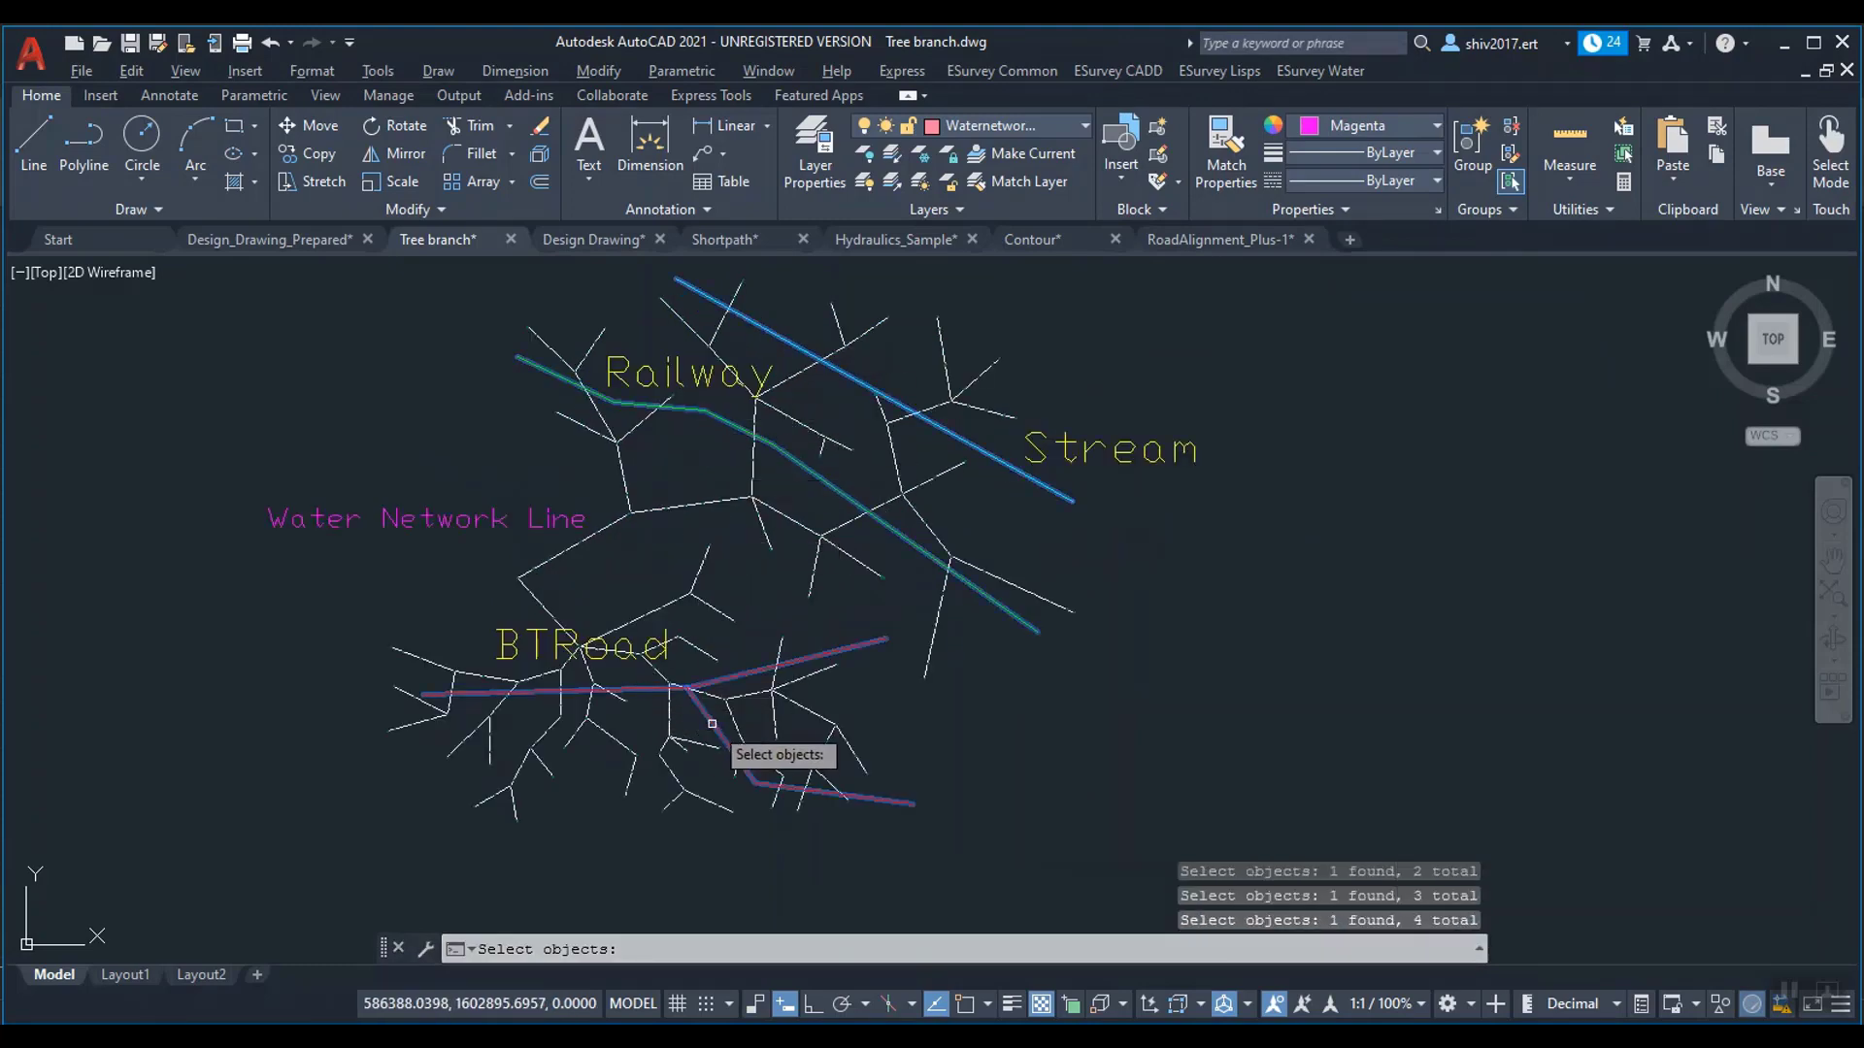
key("Return")
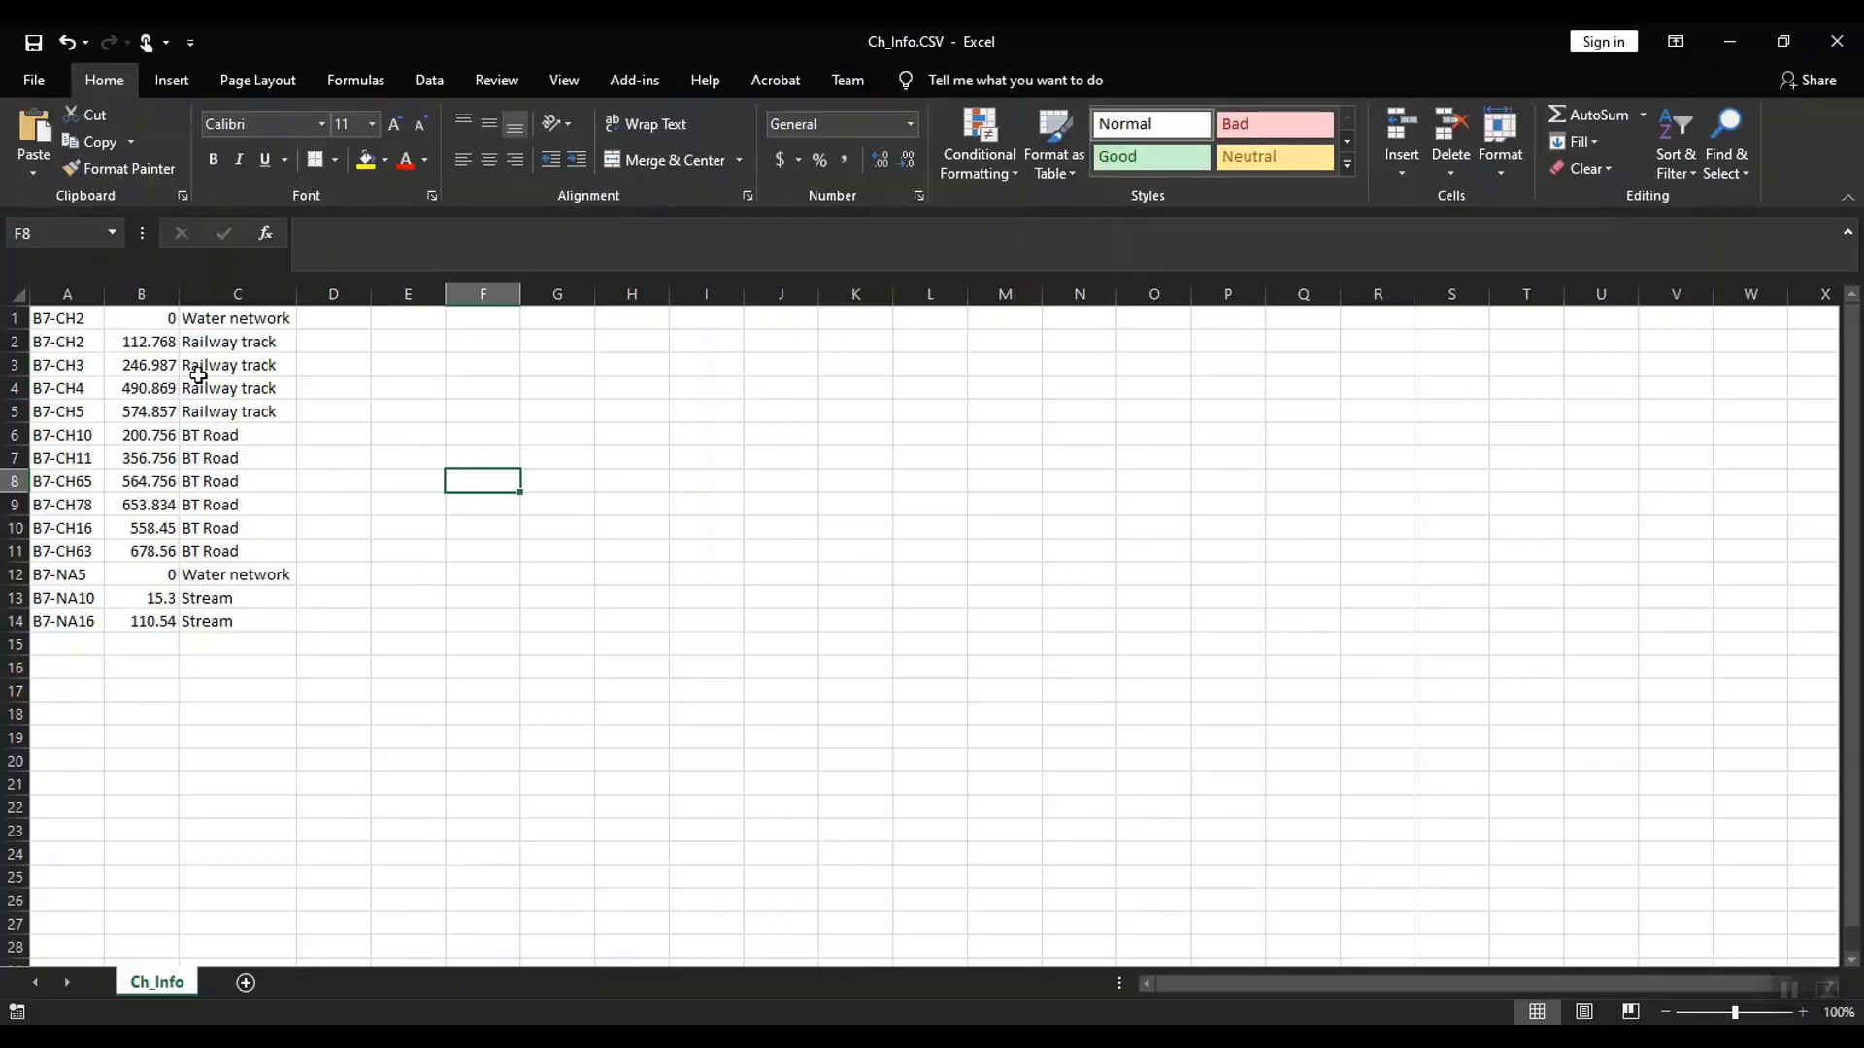
left_click_drag(277, 347, 256, 610)
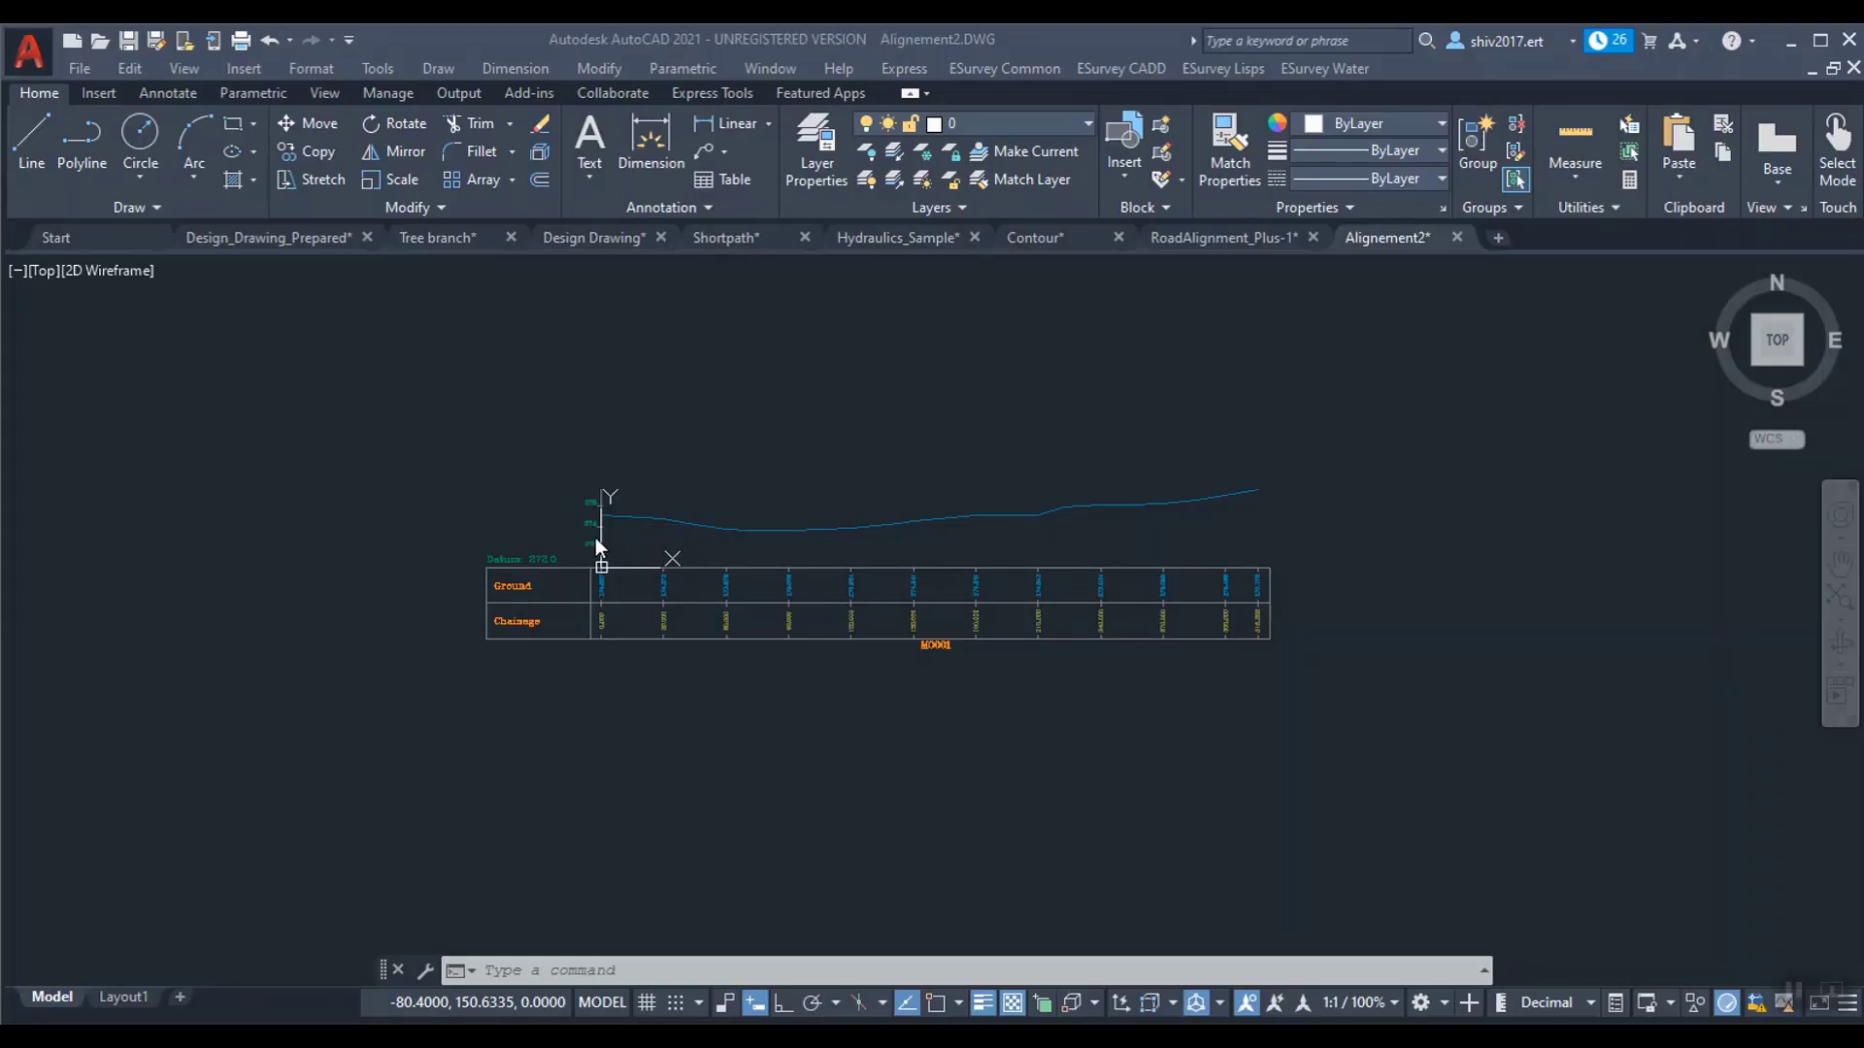
Step: Use MBND to subtract Formation from Ground values into the Difference row (1.234, 1.283)
scroll(556, 597, "up", 5)
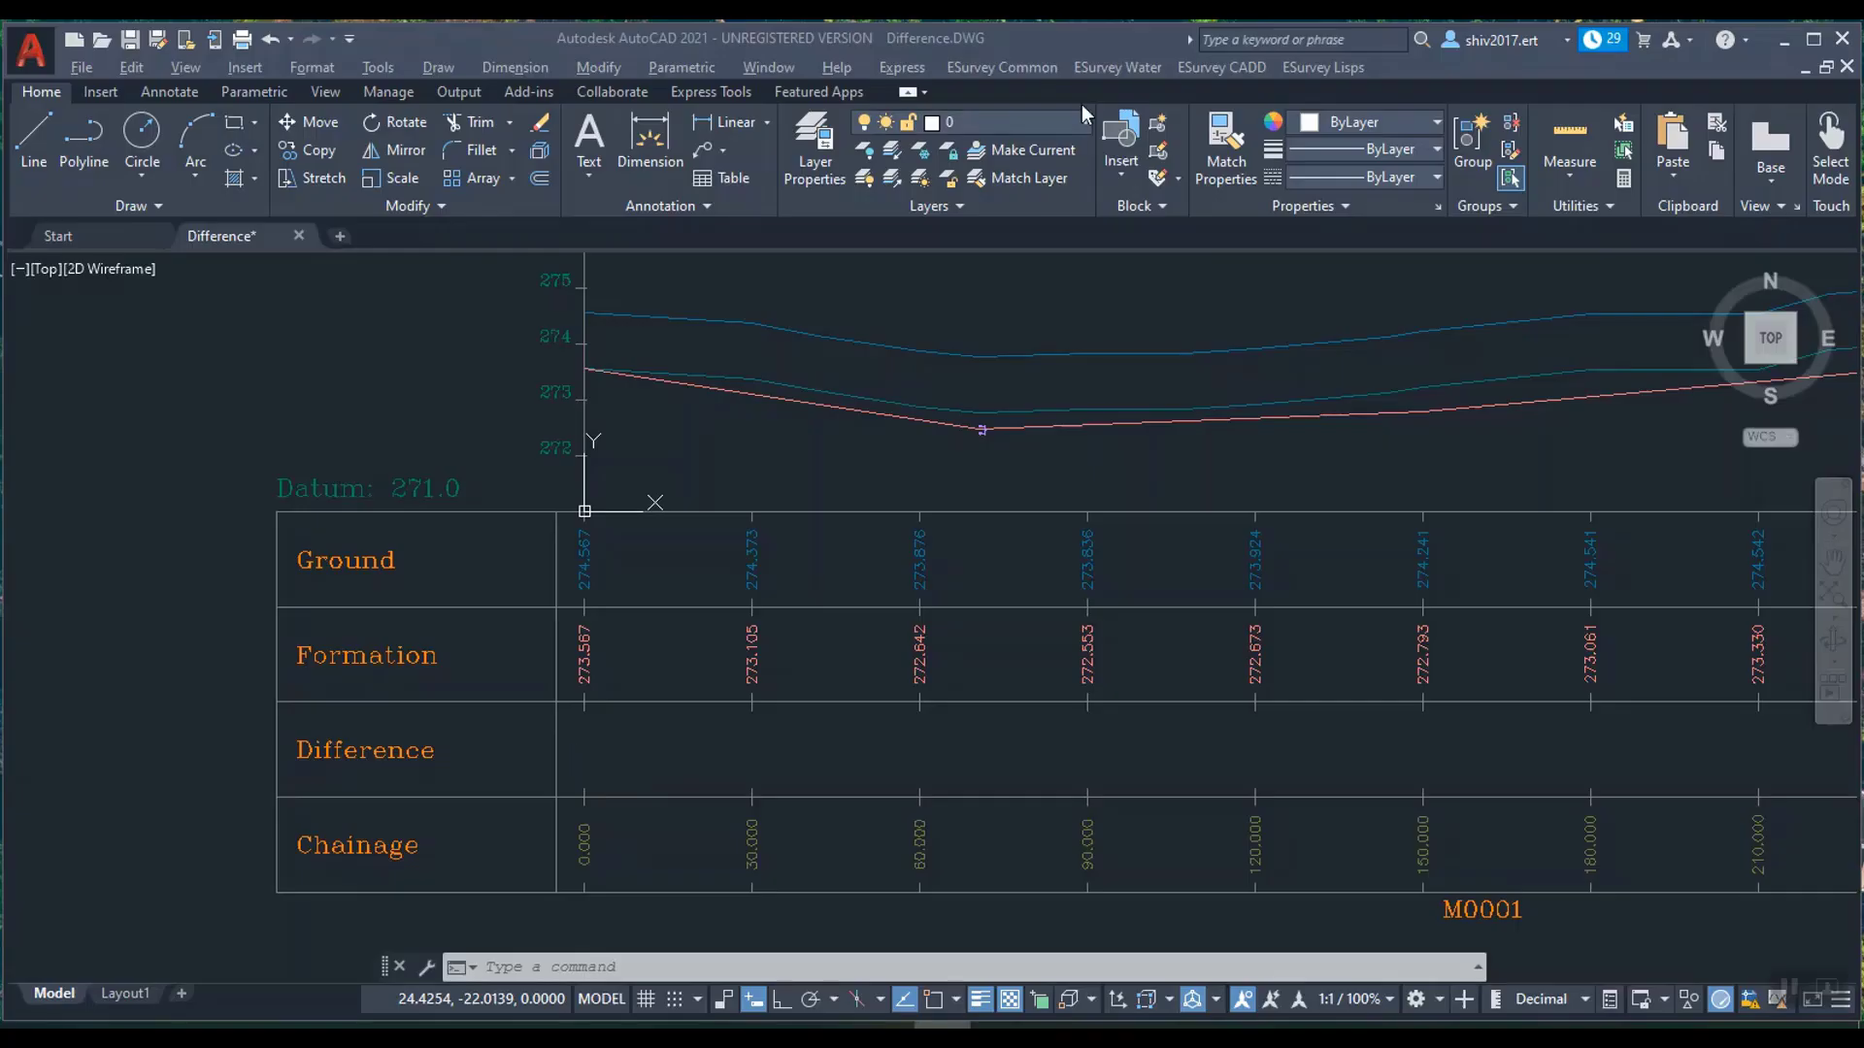
left_click(1117, 67)
mouse_move(1290, 189)
mouse_move(1553, 316)
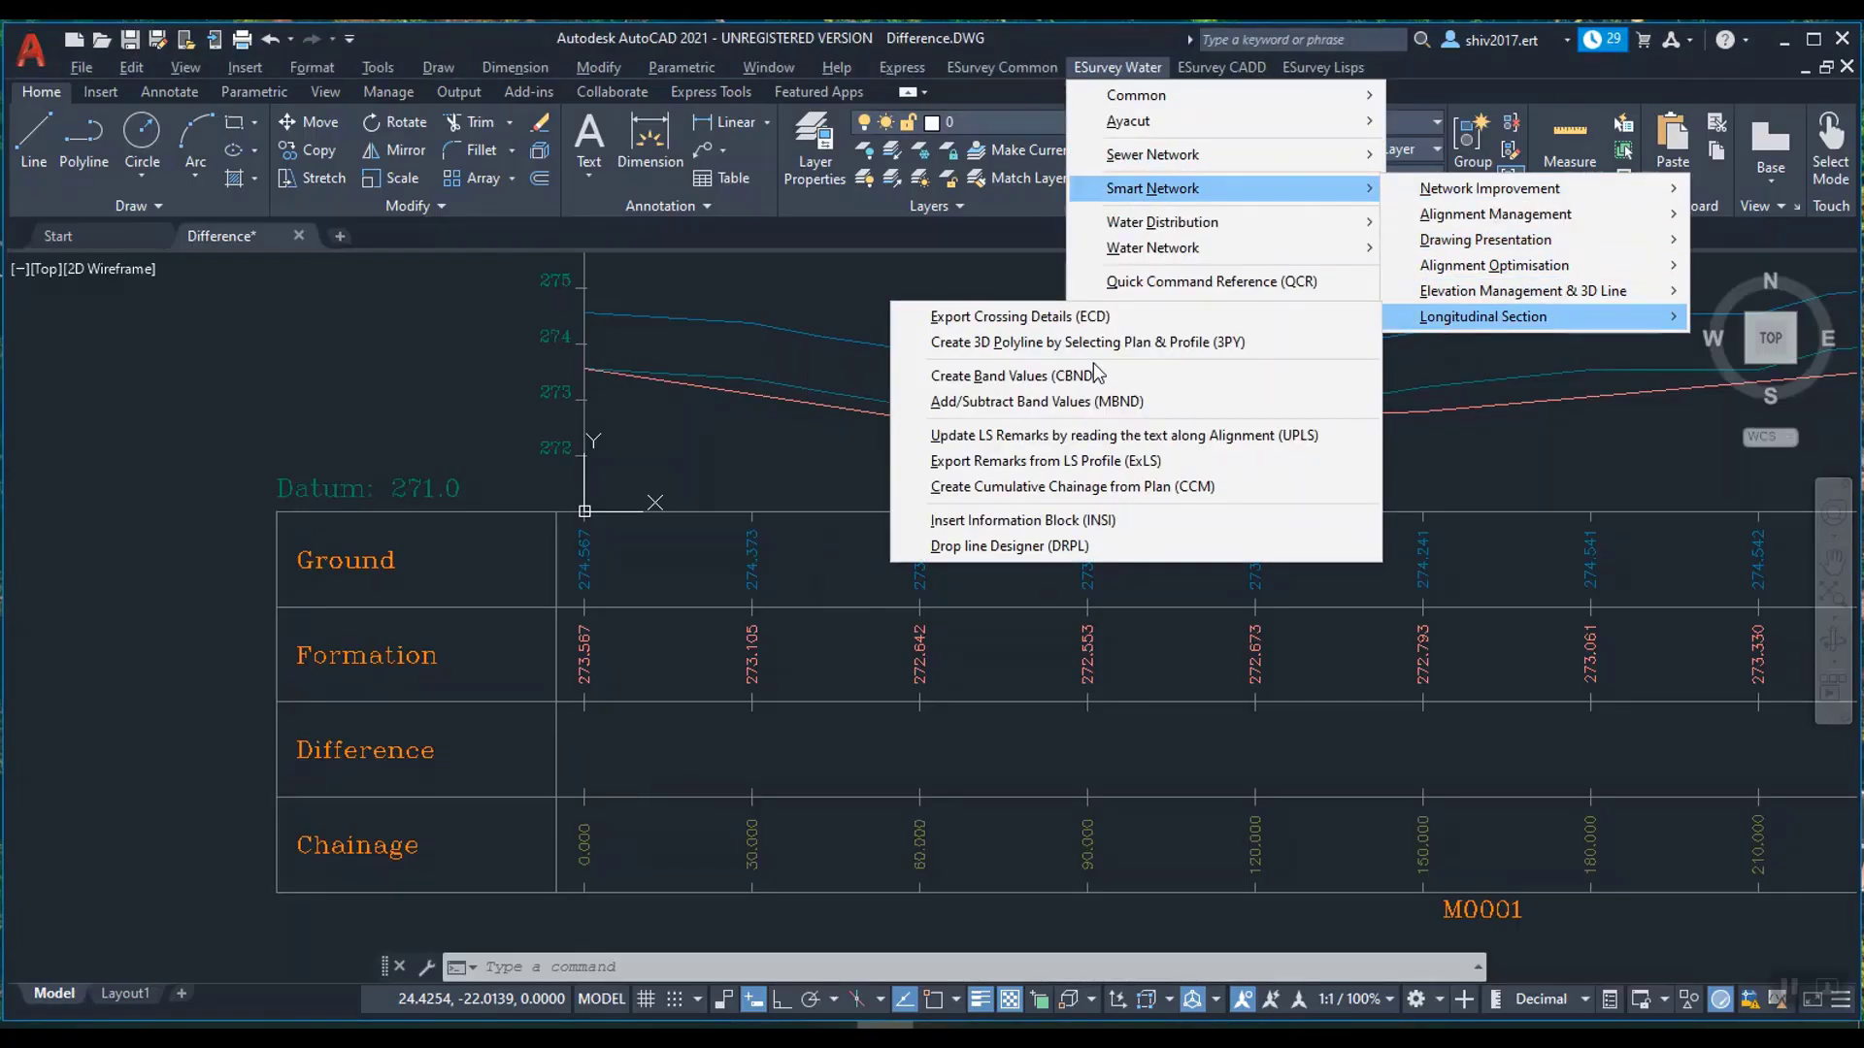
left_click(1068, 401)
left_click(584, 559)
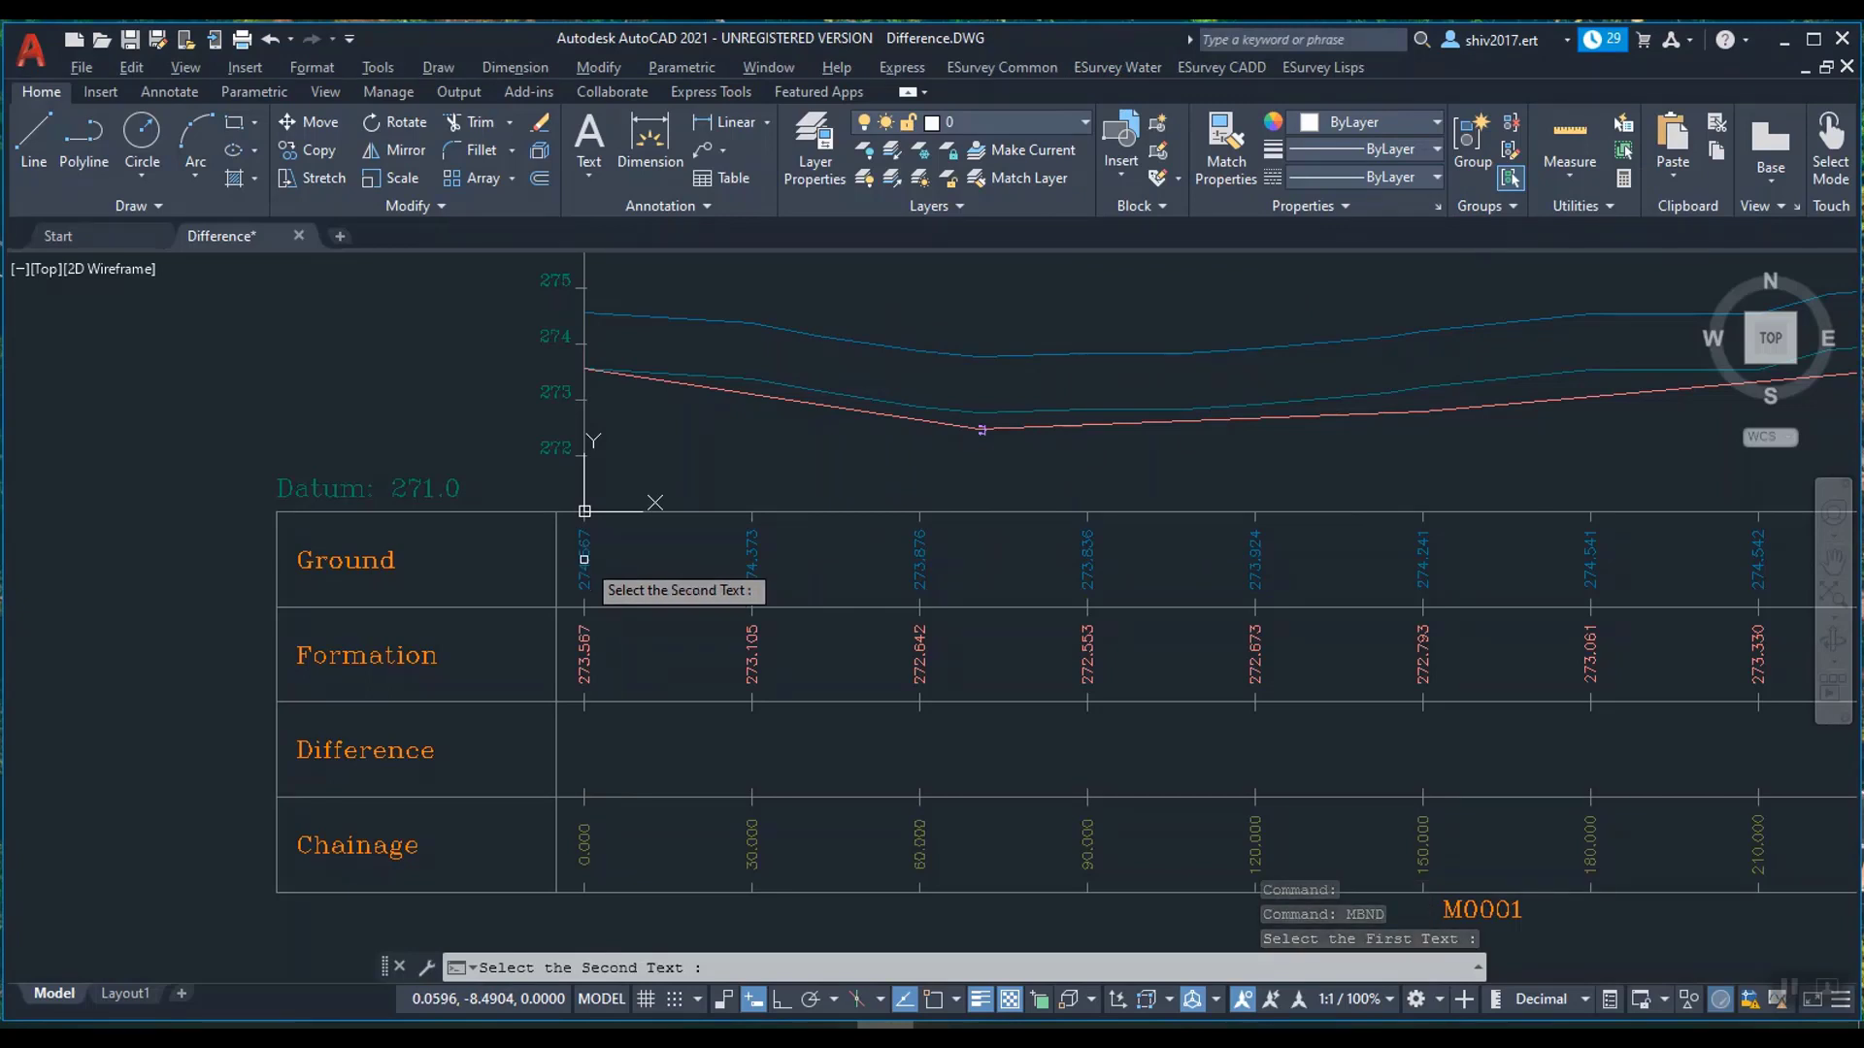
left_click(584, 653)
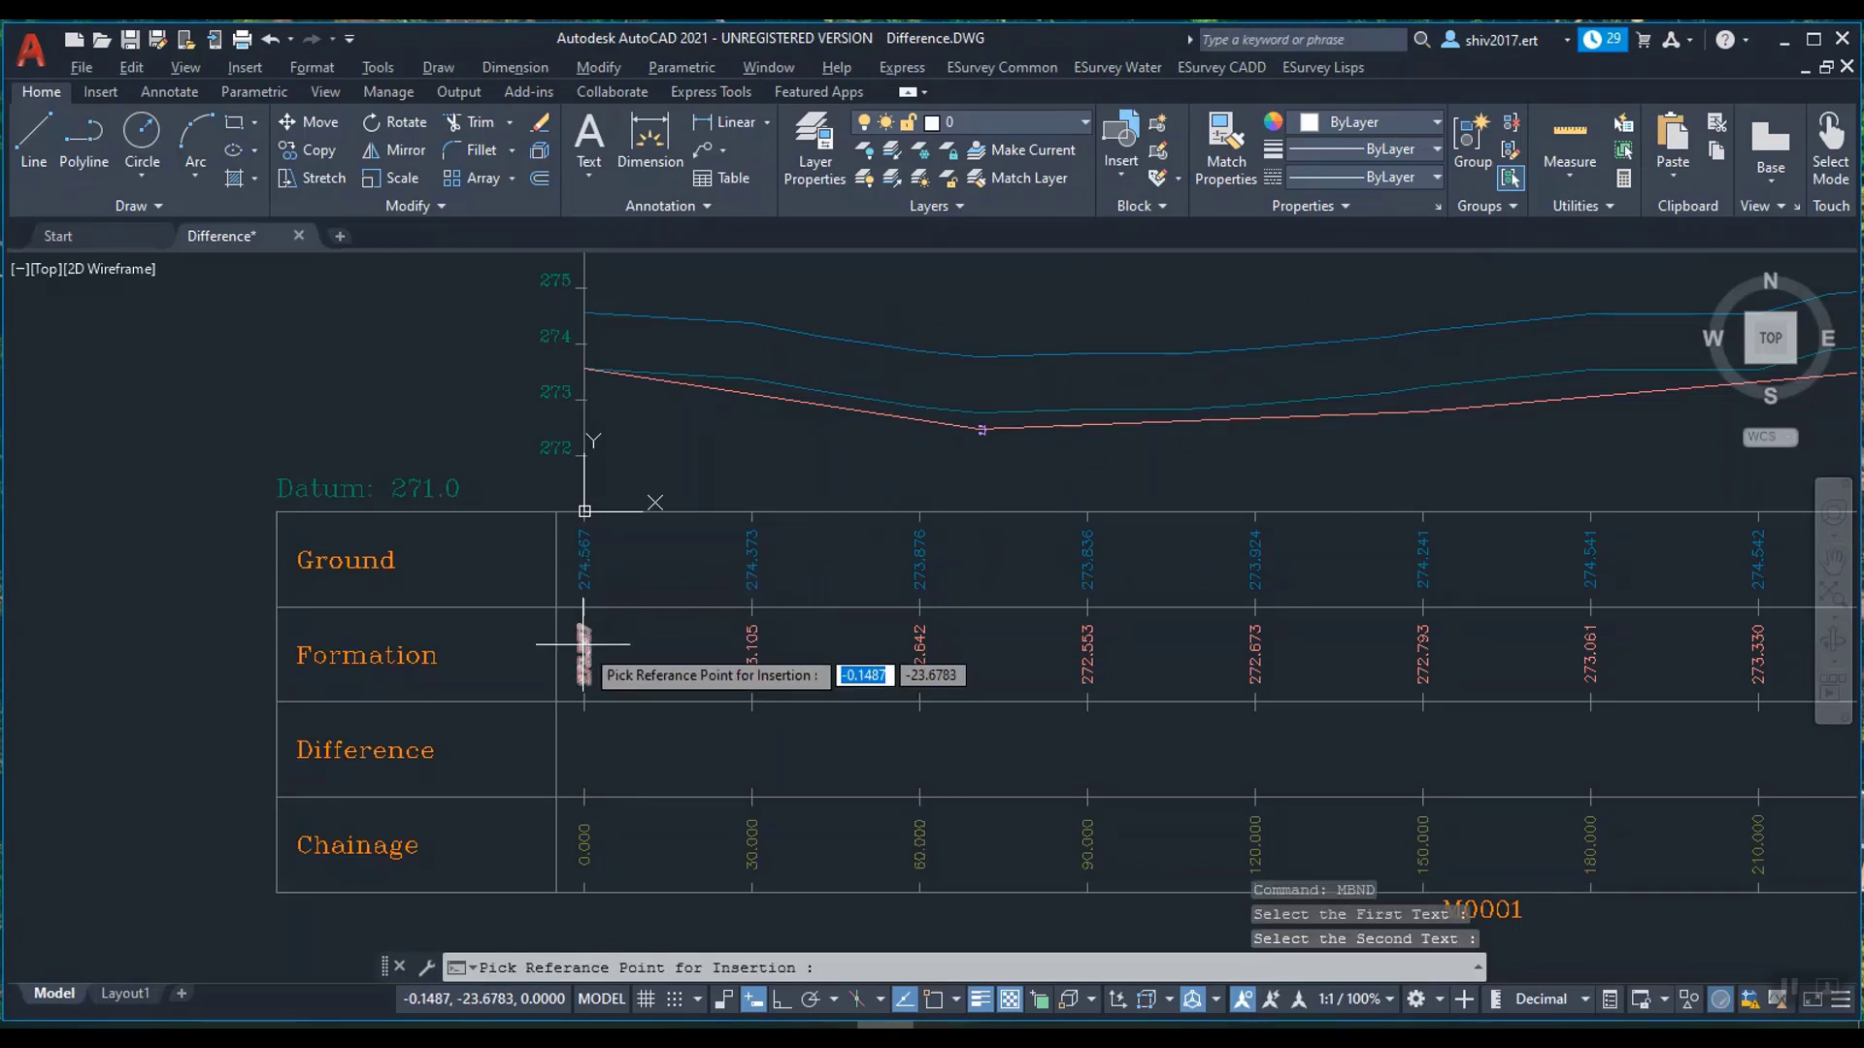
left_click(585, 775)
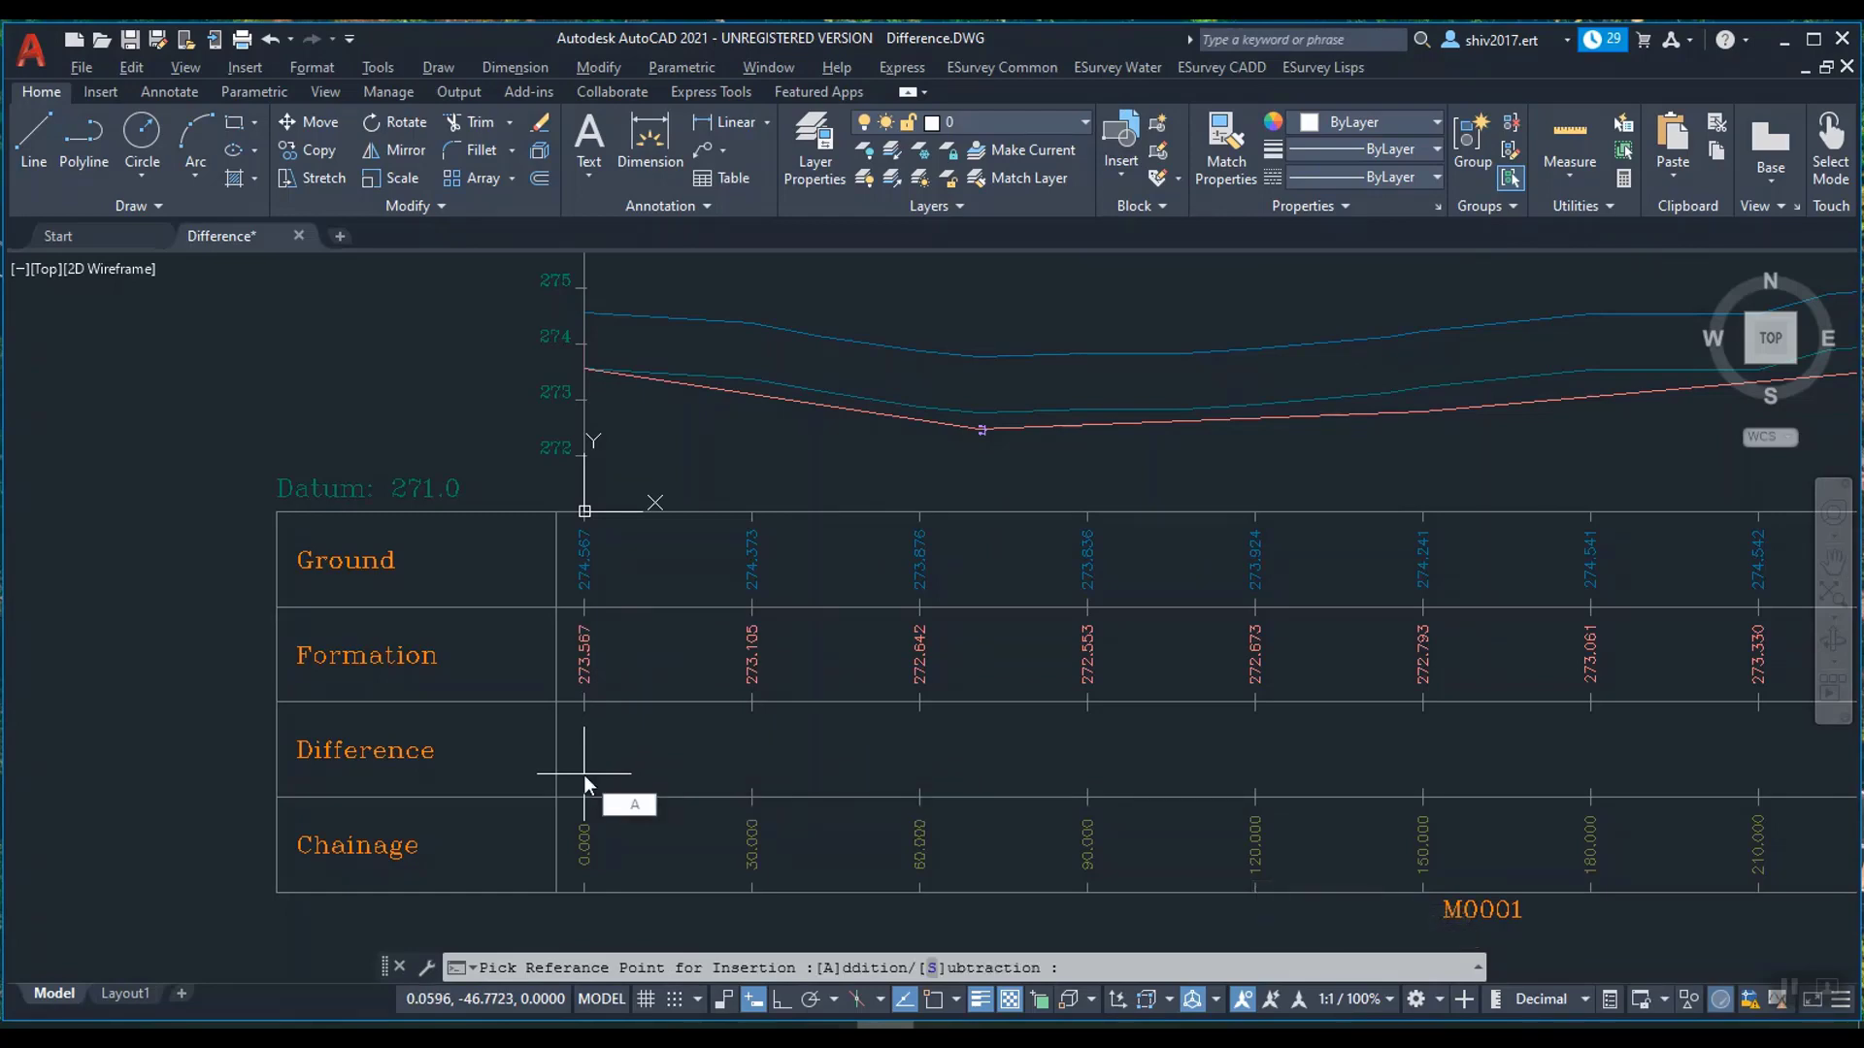
type("s")
key("Return")
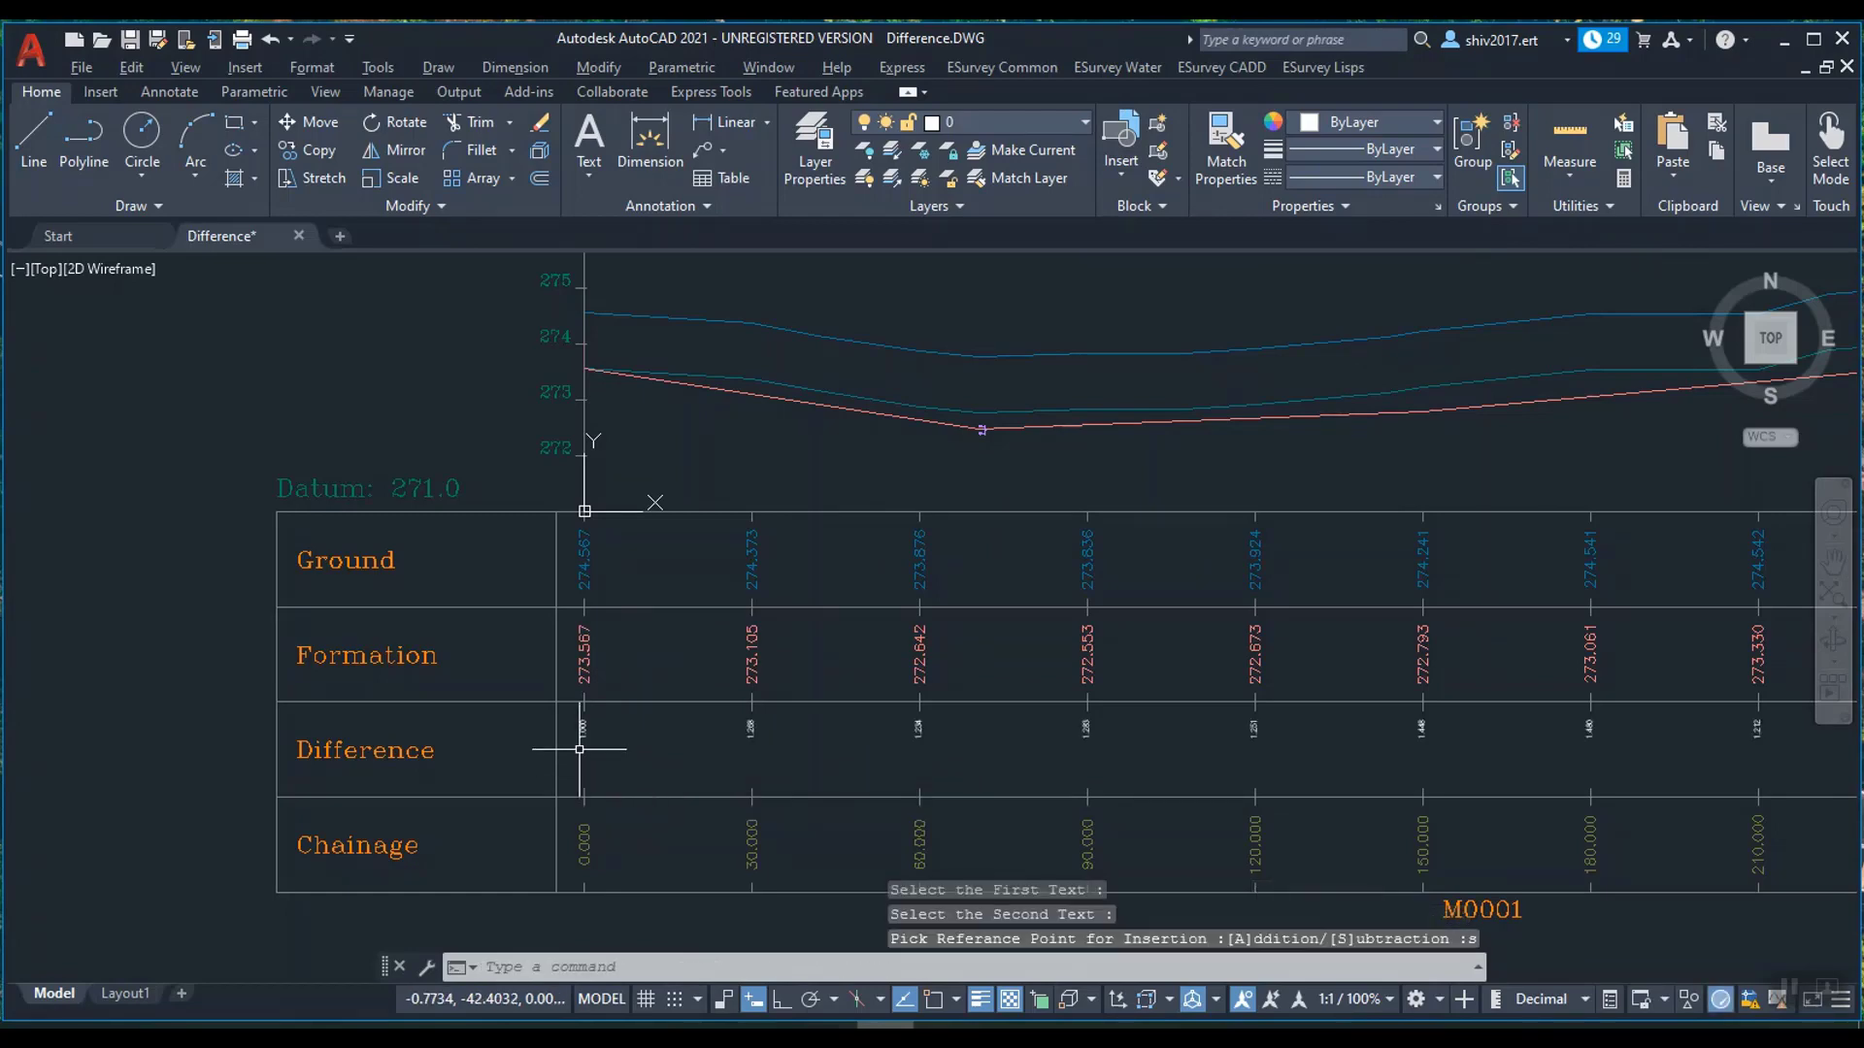
scroll(579, 749, "up", 5)
scroll(1496, 611, "up", 2)
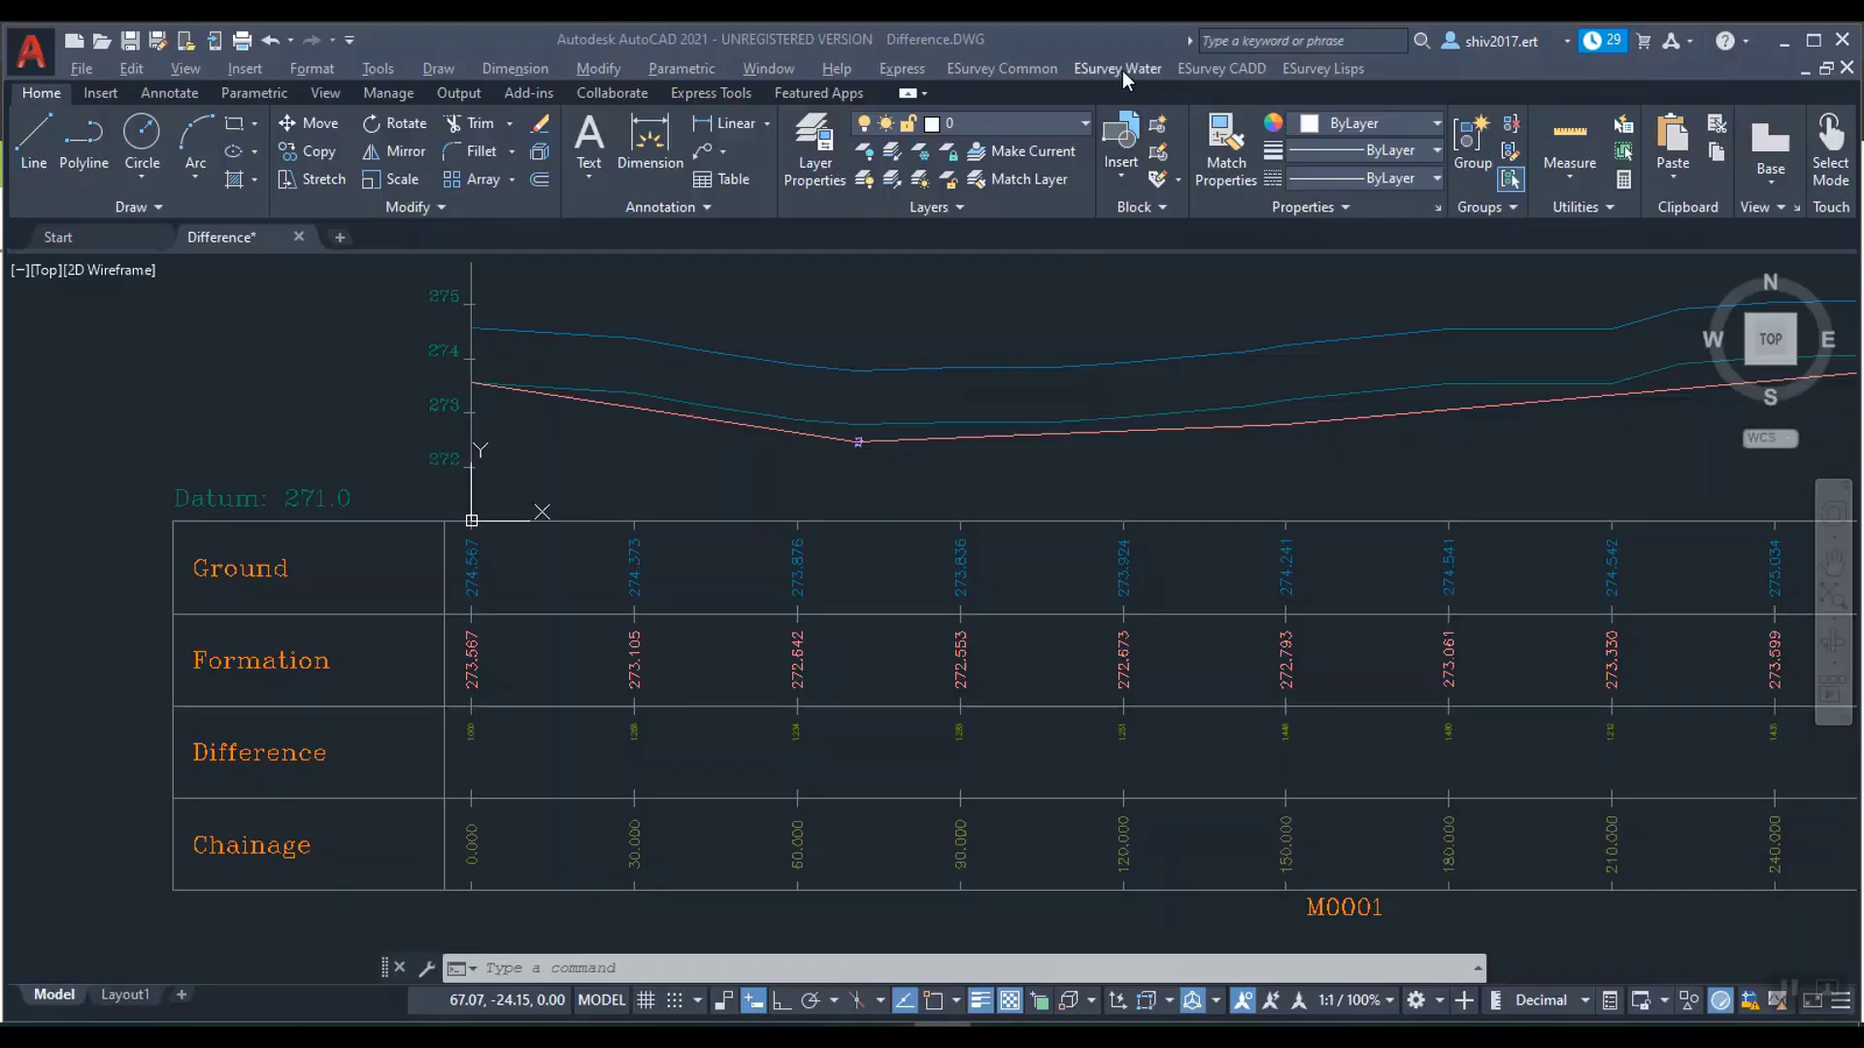
Step: Start ExLS with section 0, default 1000/100 scales and datum 271
left_click(1126, 69)
mouse_move(1392, 188)
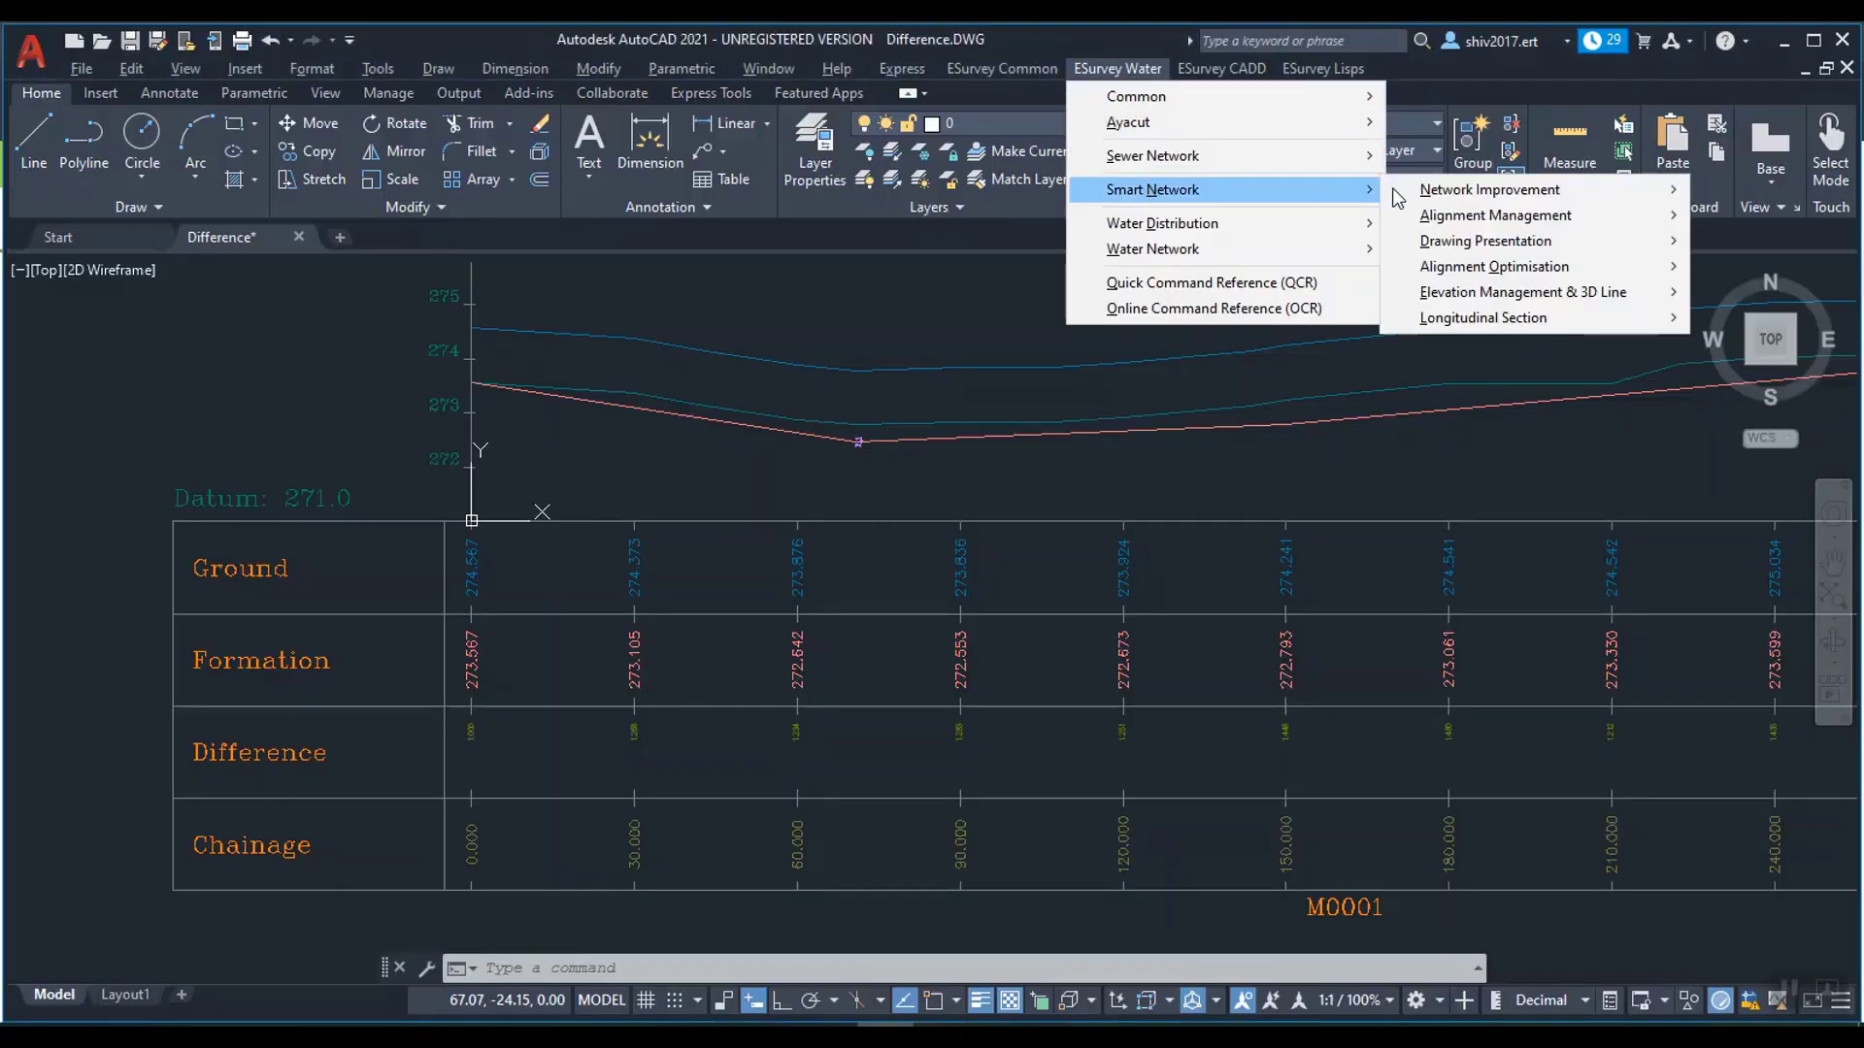
mouse_move(1406, 321)
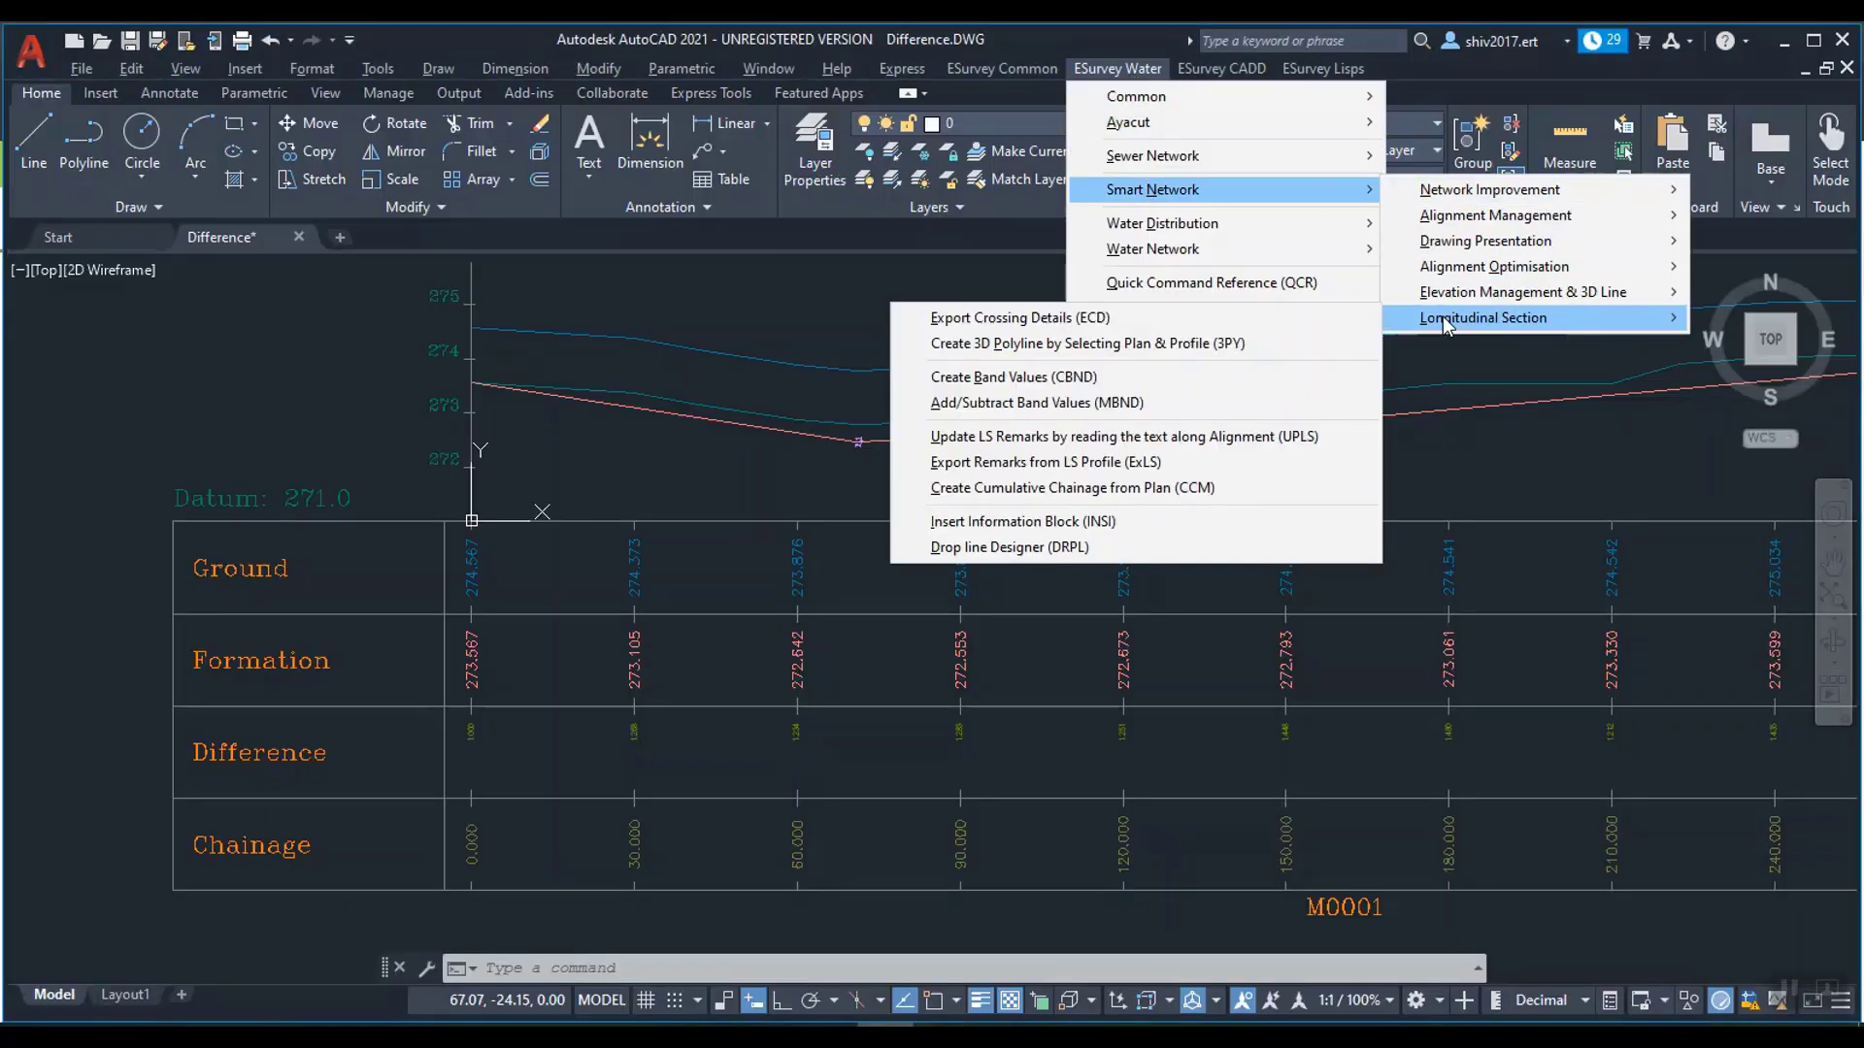
left_click(1039, 464)
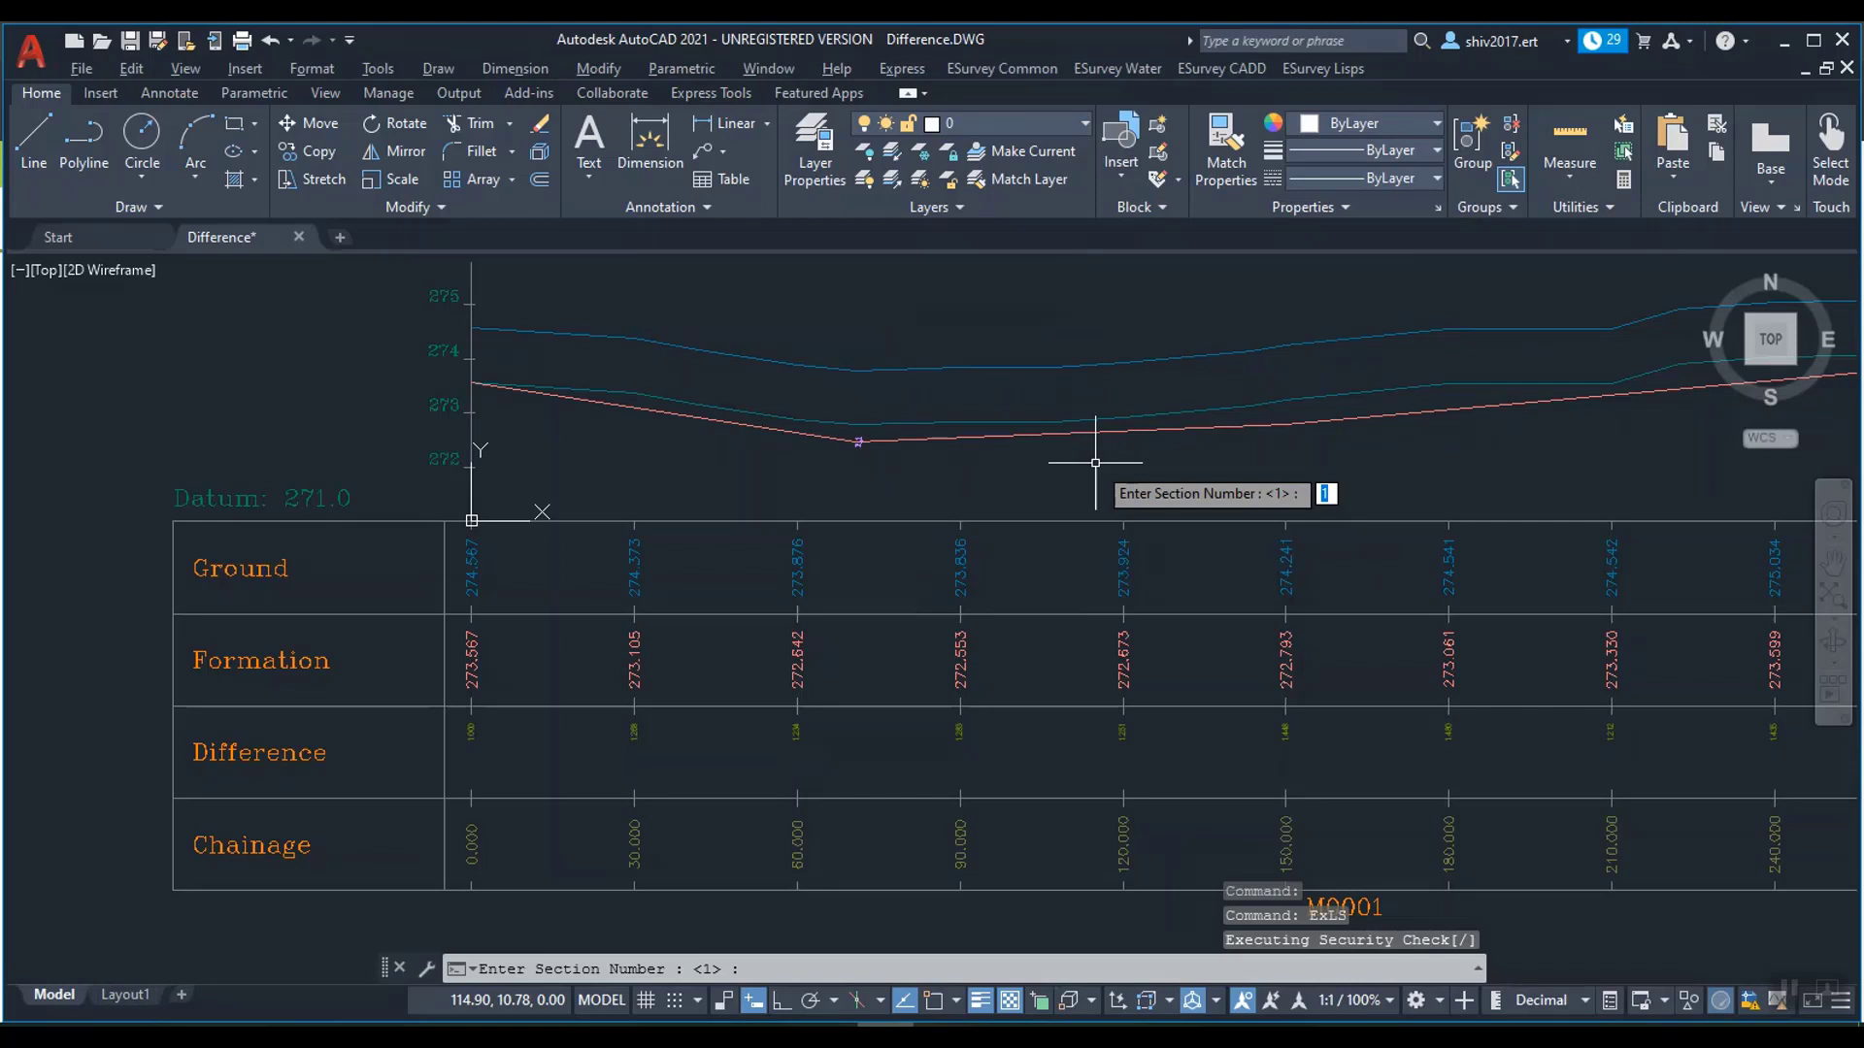
type("0")
key("Return")
key("Return")
key("Return")
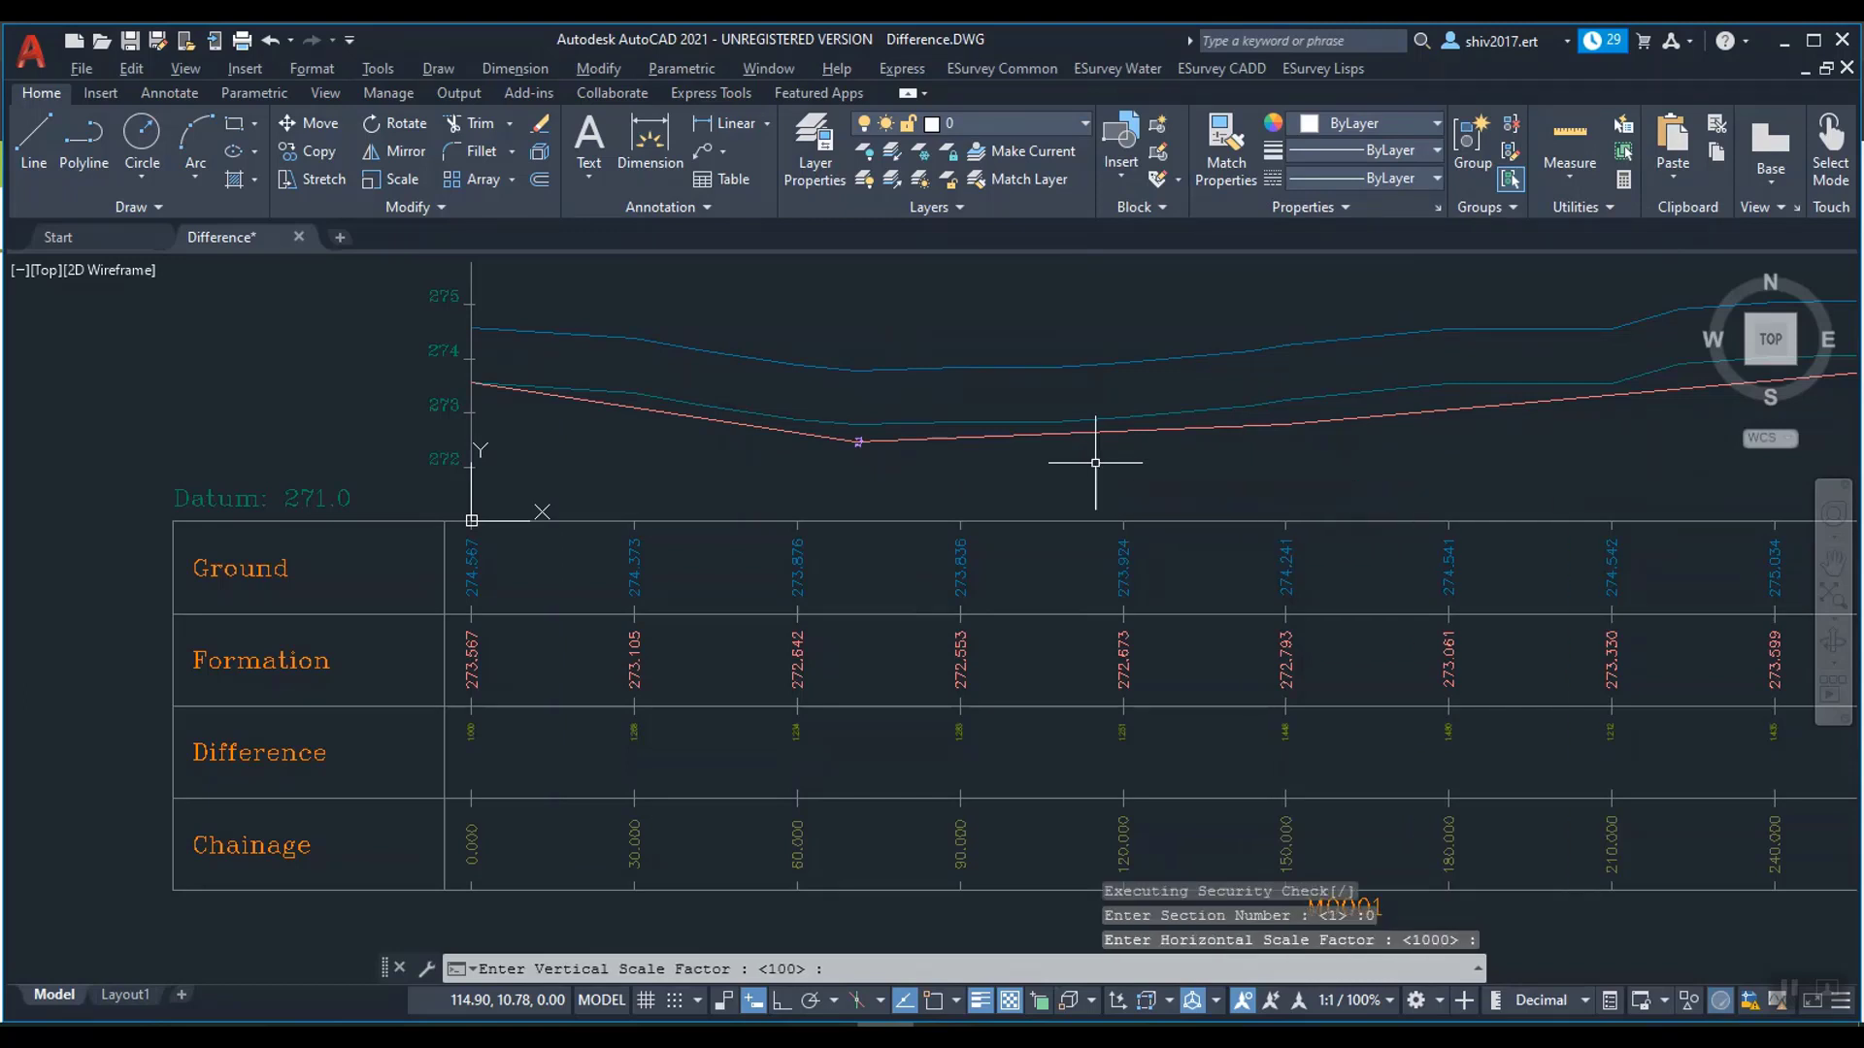
key("Return")
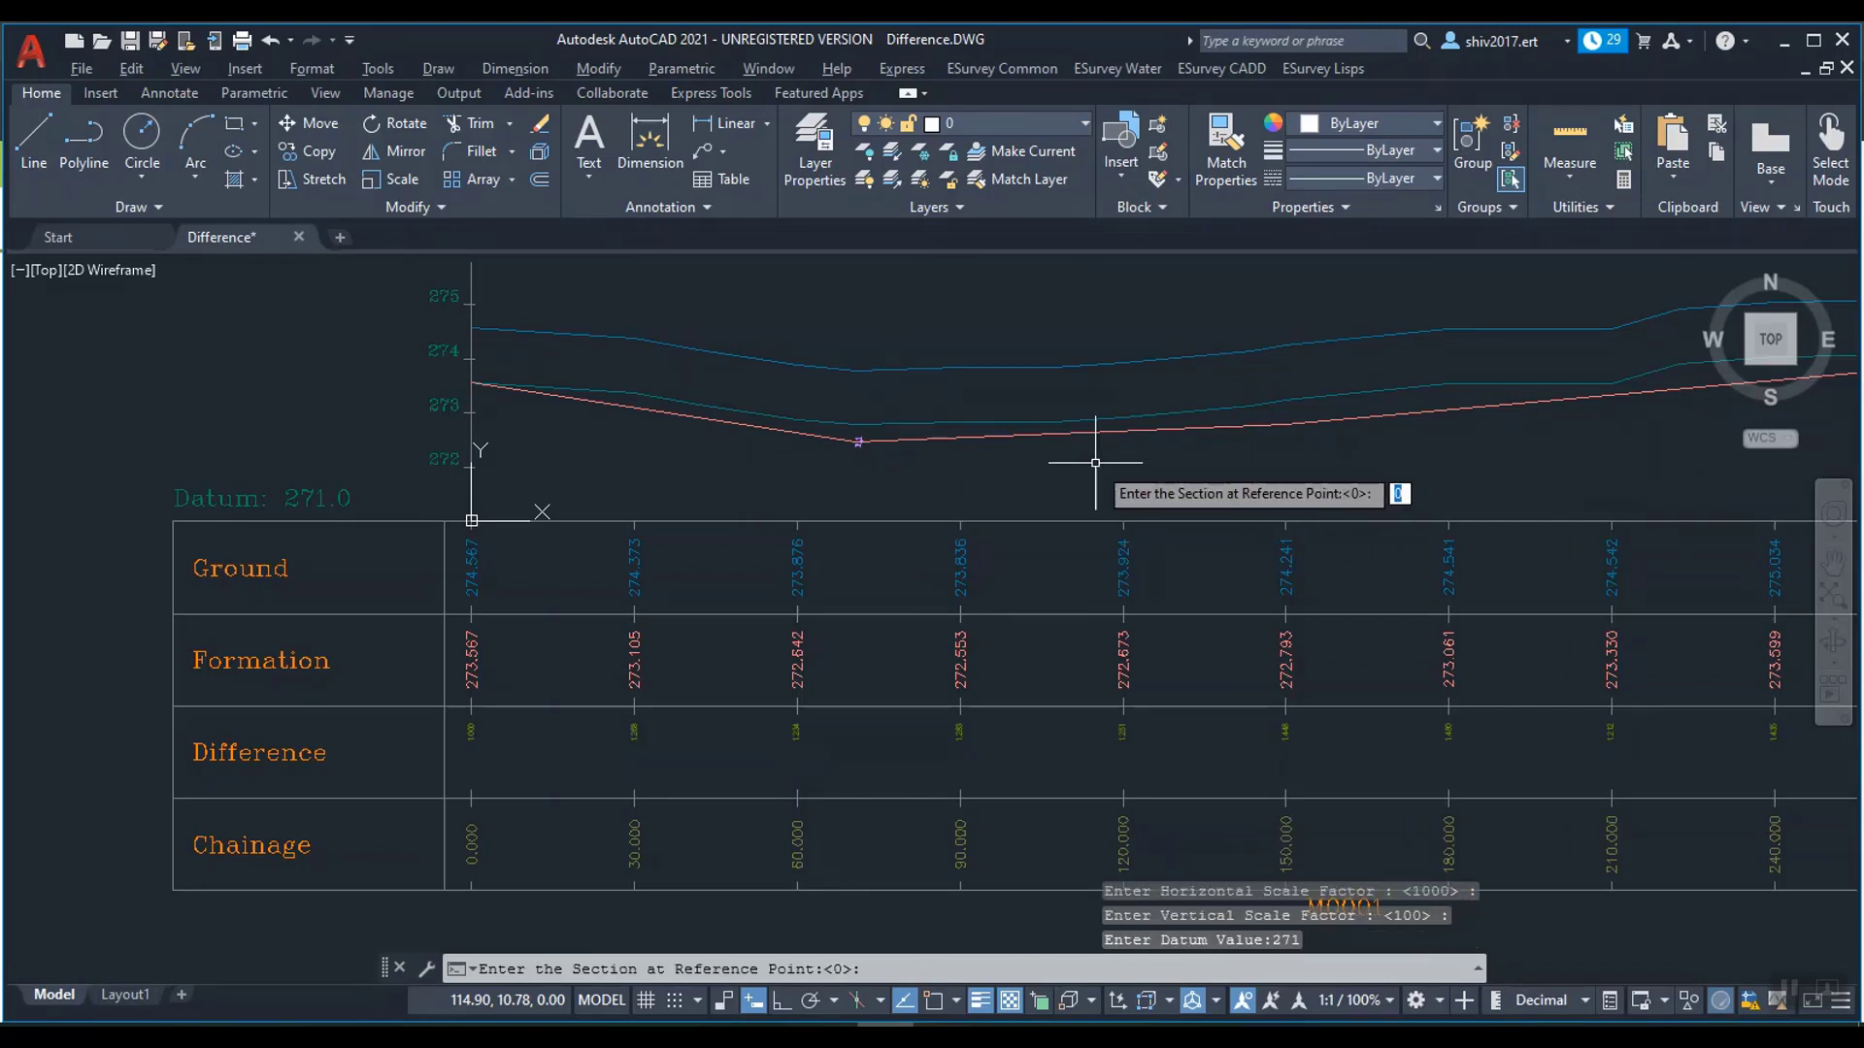
key("Return")
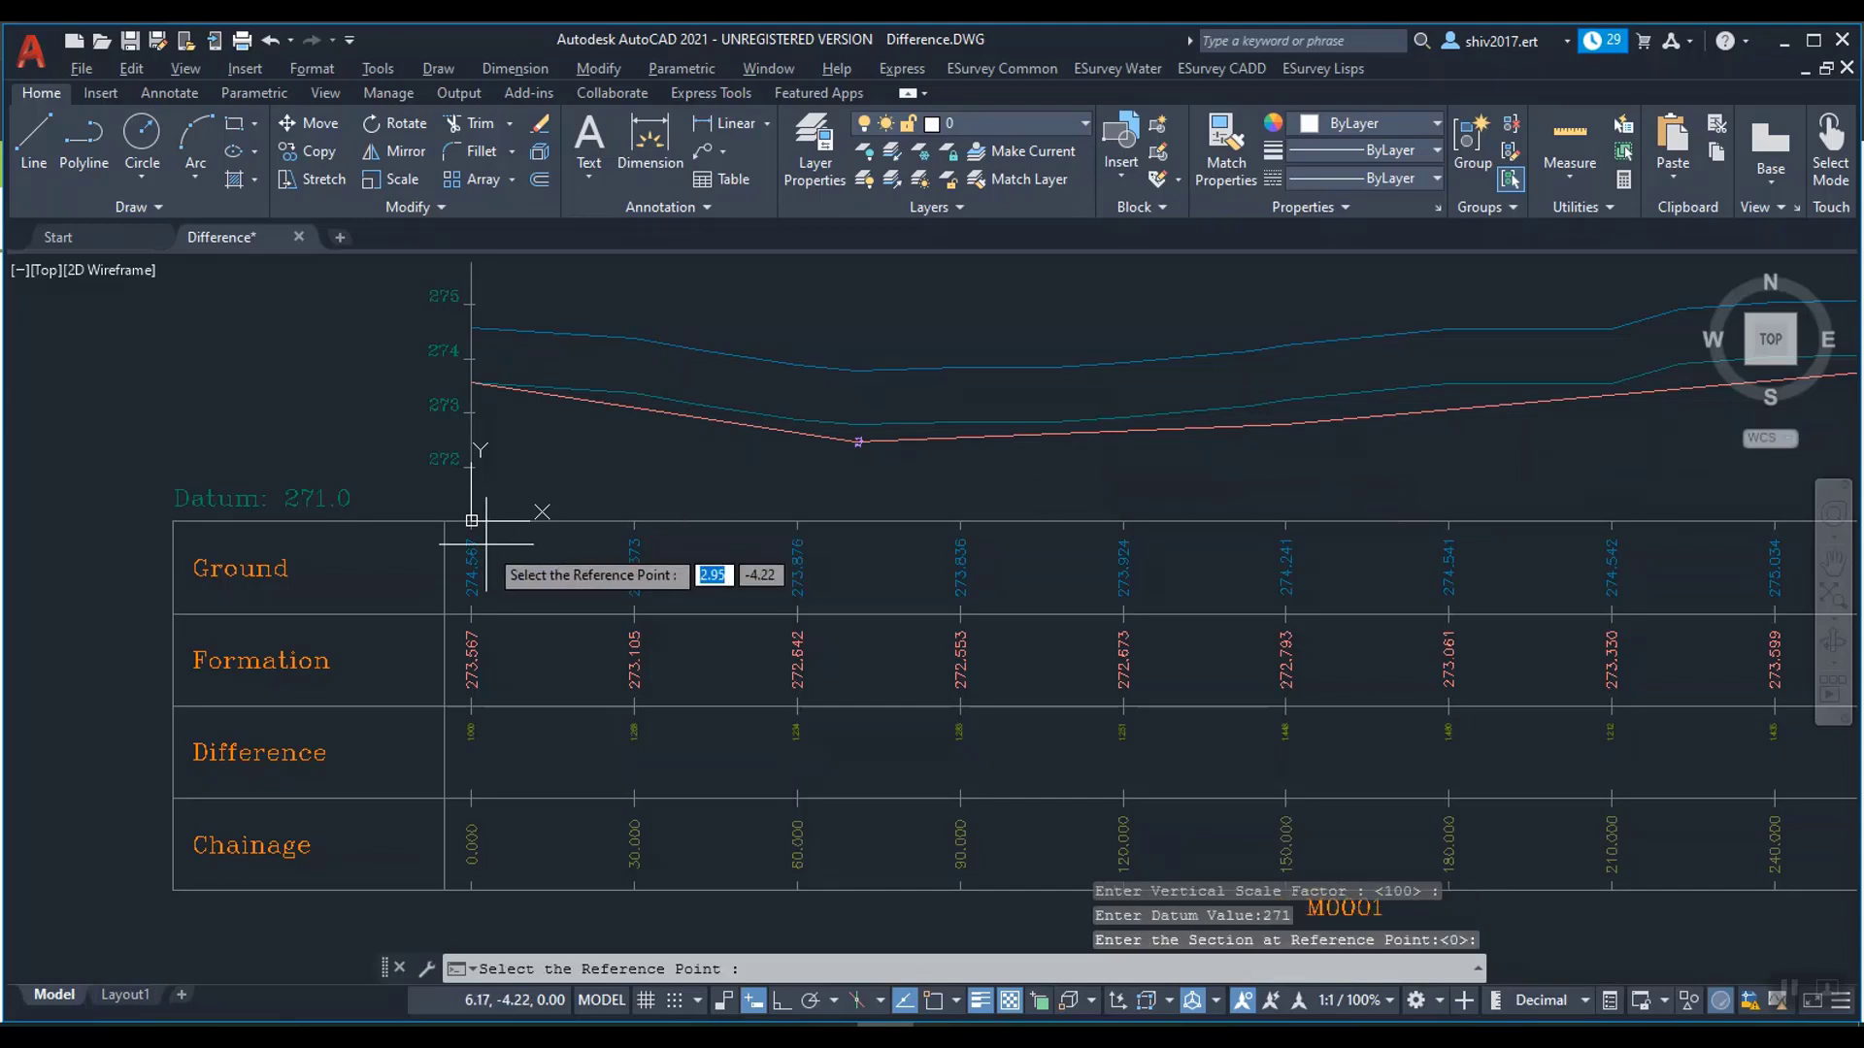
Step: Pick the table origin and upper blue profile line to export Section.CSV
scroll(472, 518, "up", 4)
left_click(471, 520)
scroll(579, 507, "down", 4)
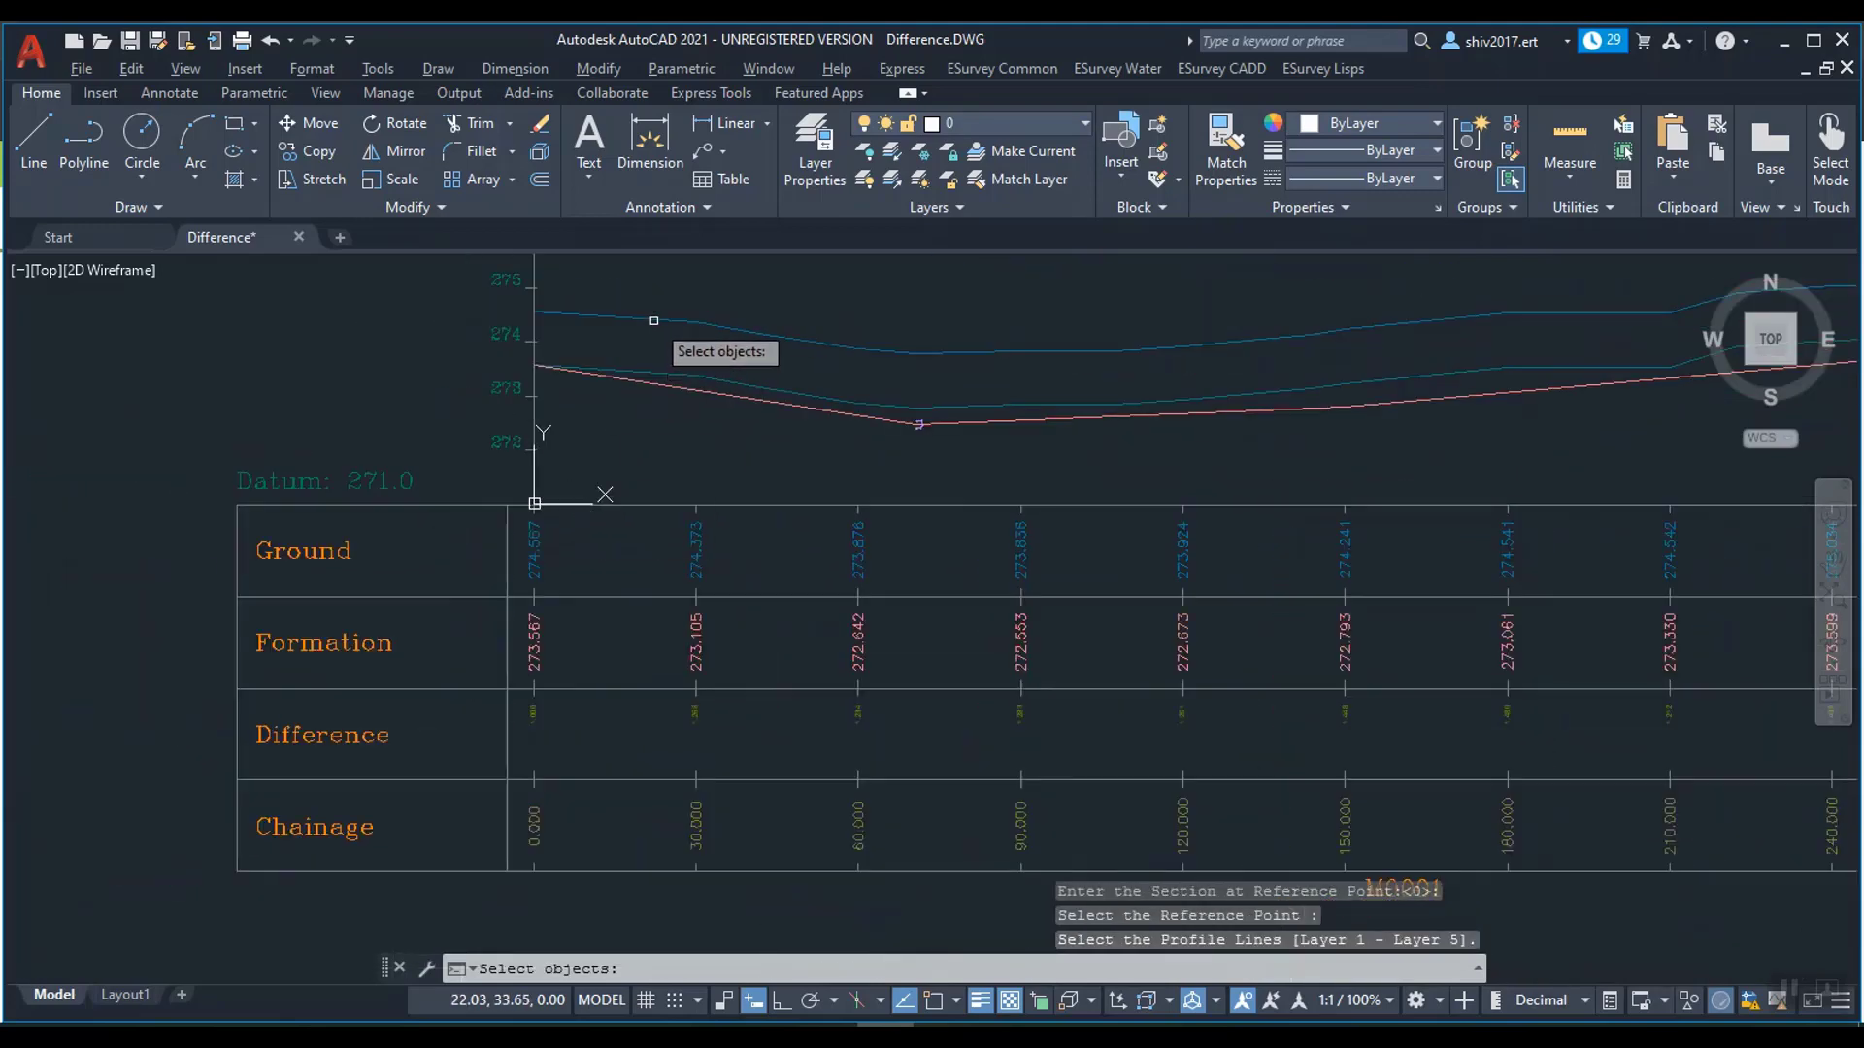
left_click(655, 320)
key("Return")
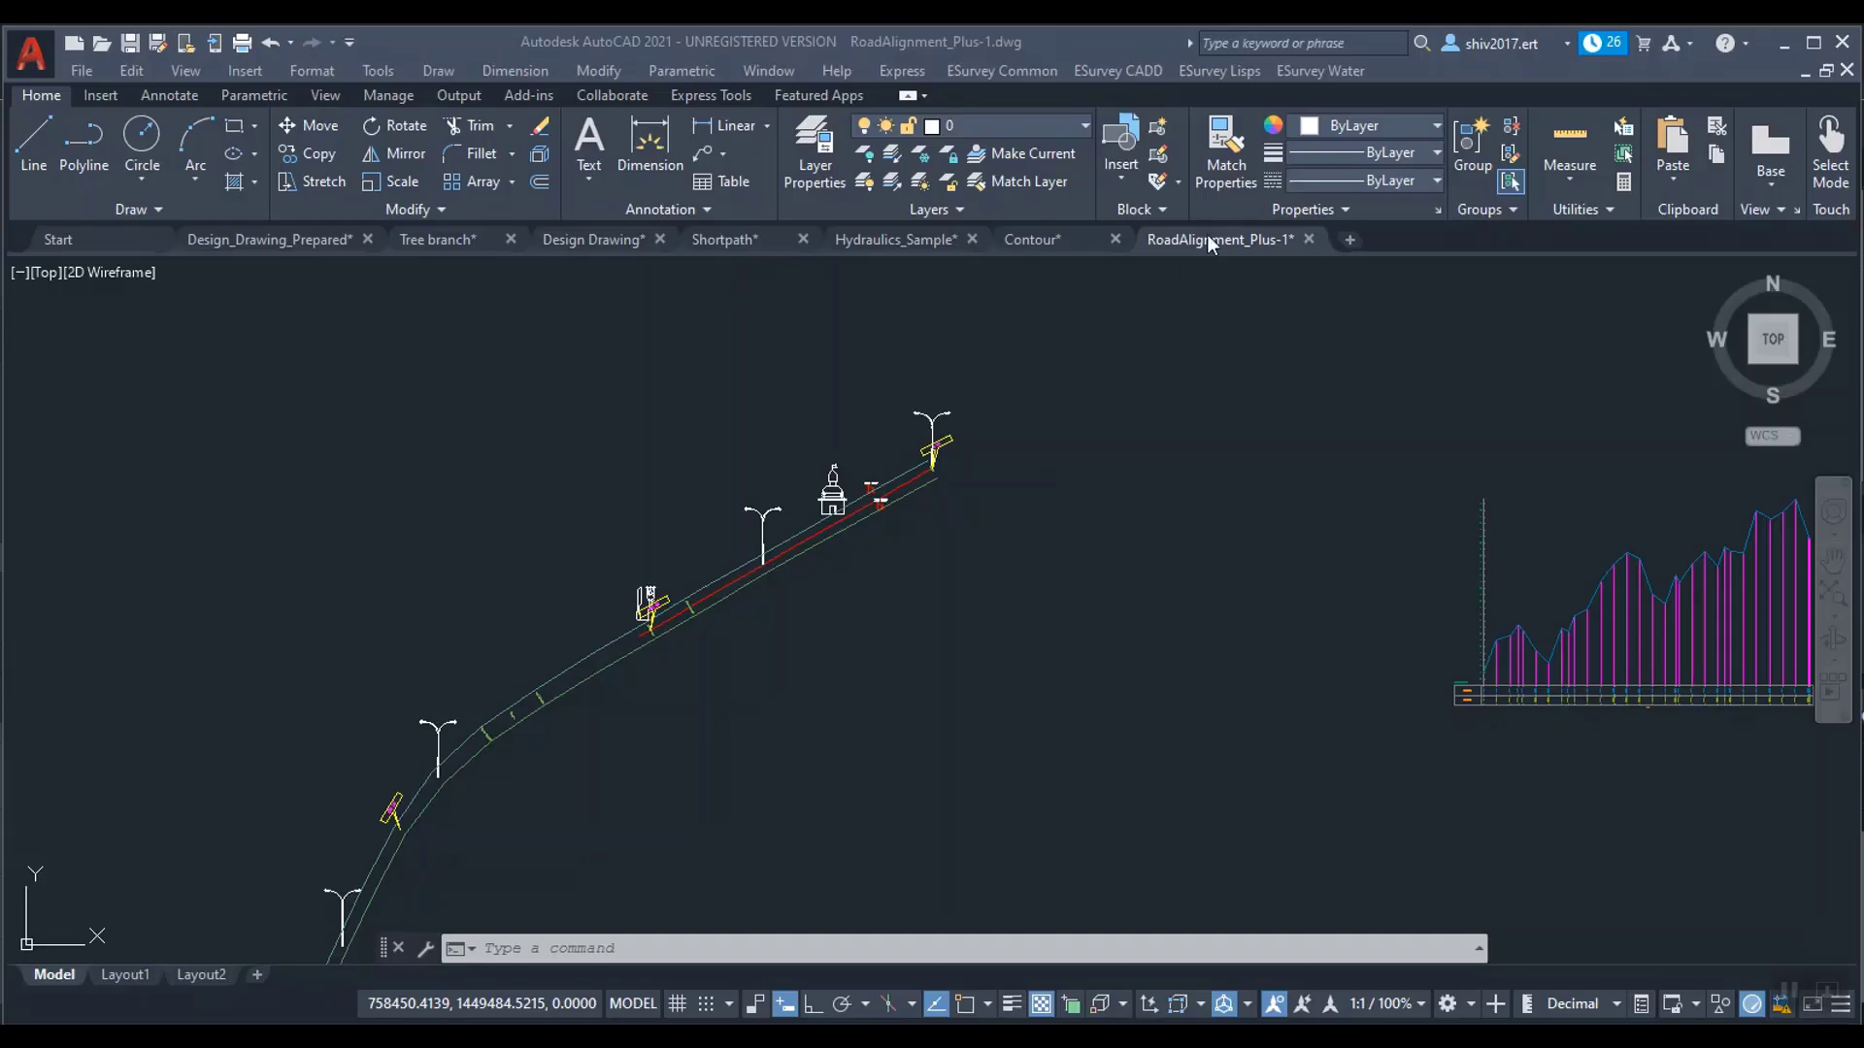
Step: Start UPLS, window-select the 11 roadside blocks and texts, and pick the road alignment
left_click(1323, 72)
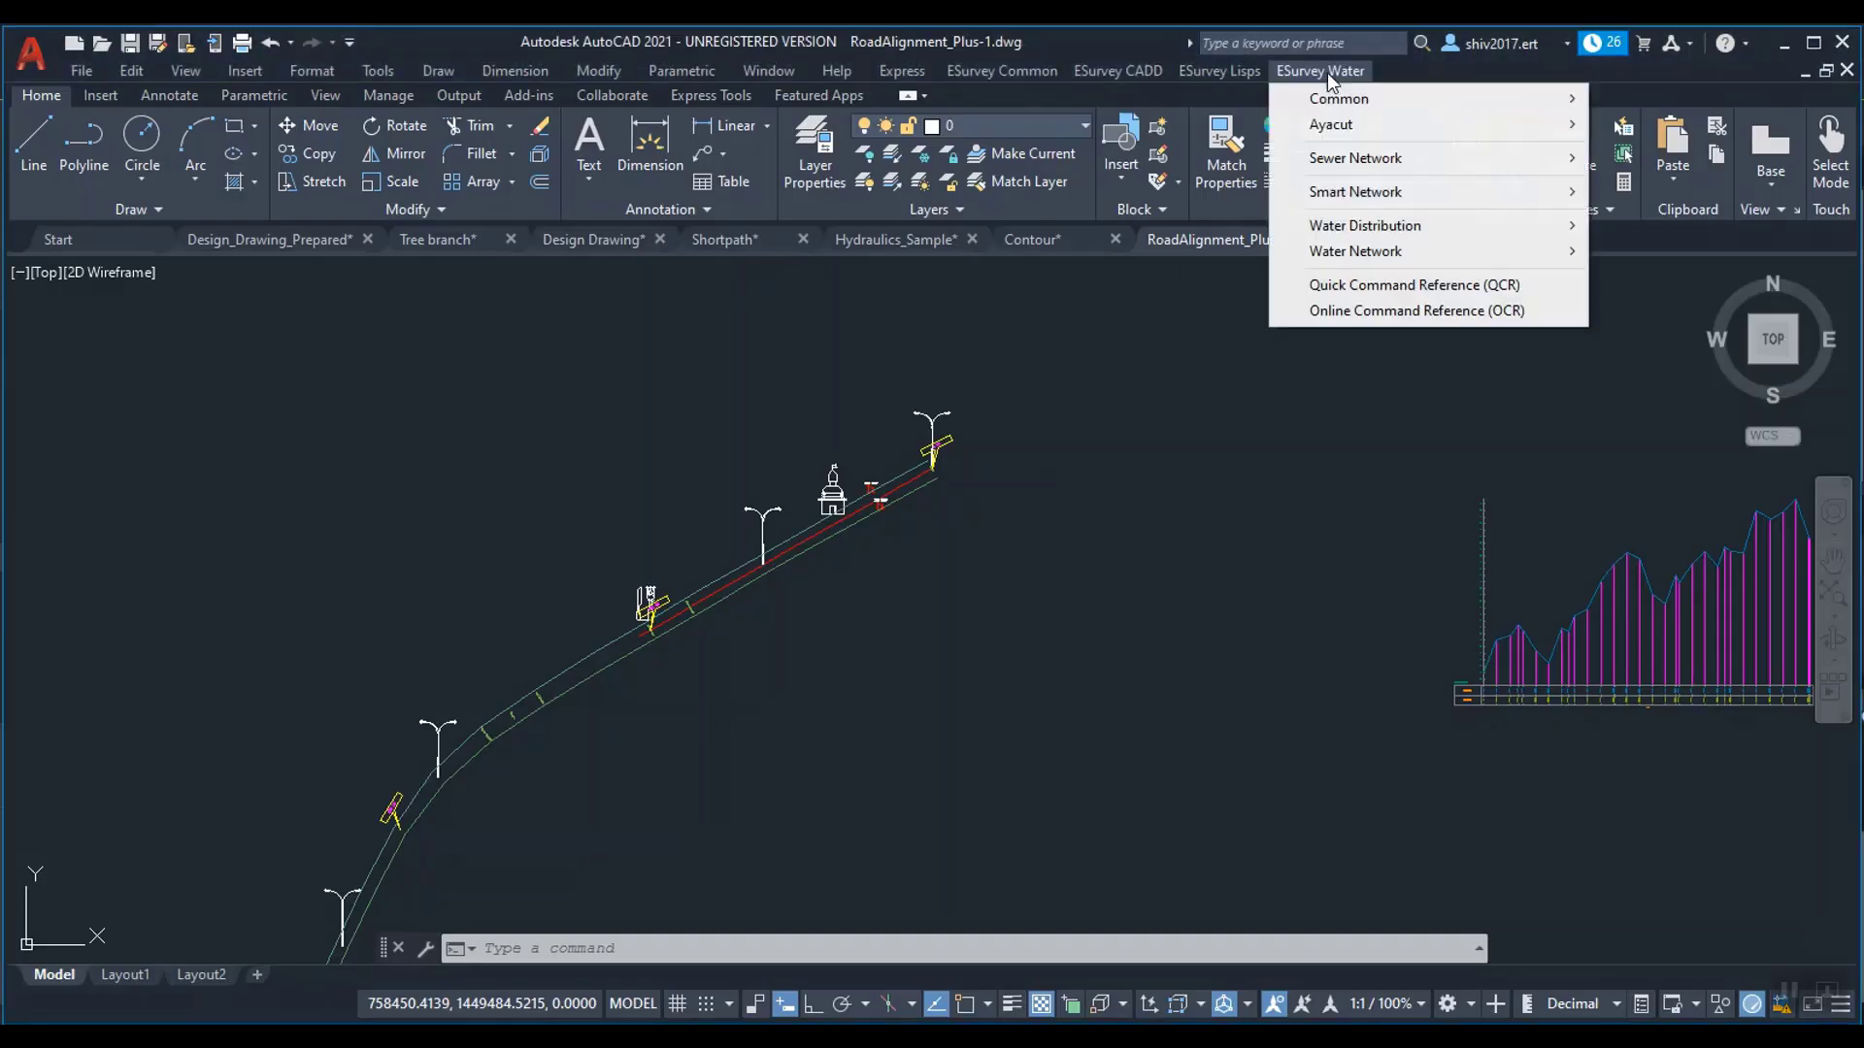
mouse_move(1340, 192)
mouse_move(1129, 323)
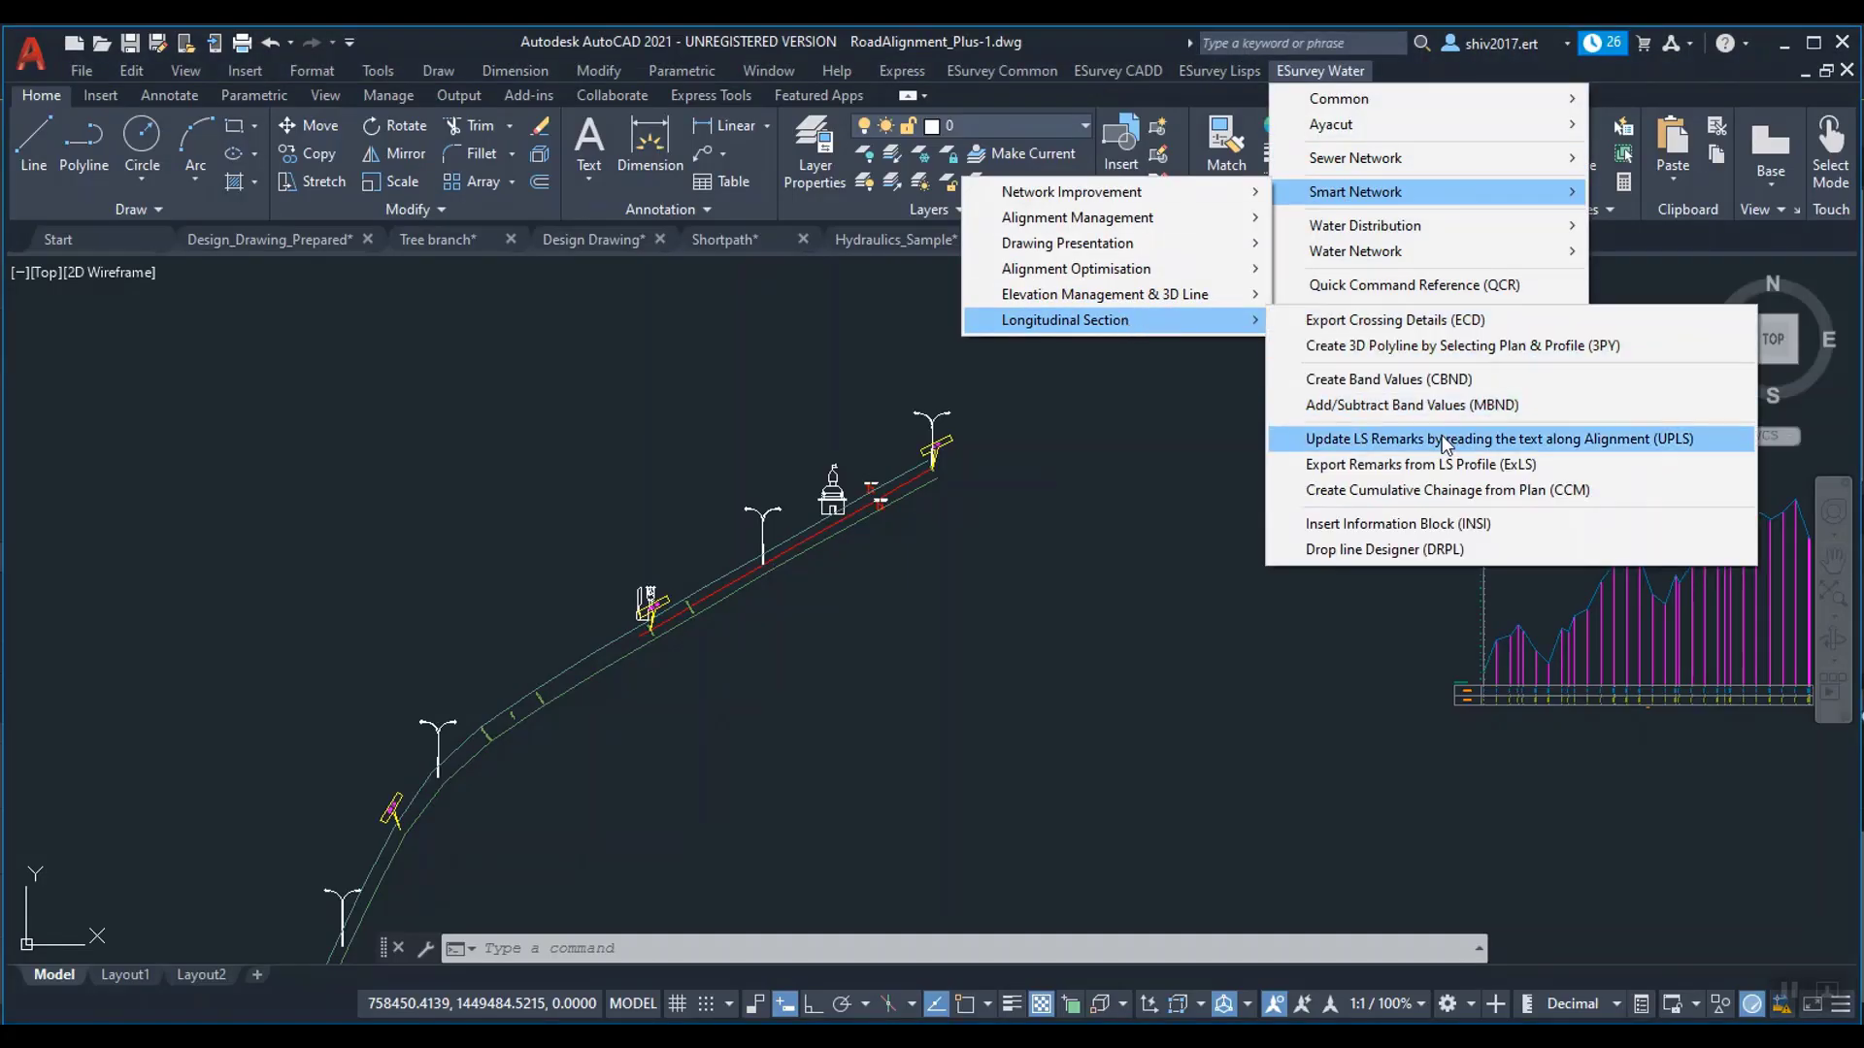
left_click(1359, 442)
left_click(581, 377)
left_click(1015, 645)
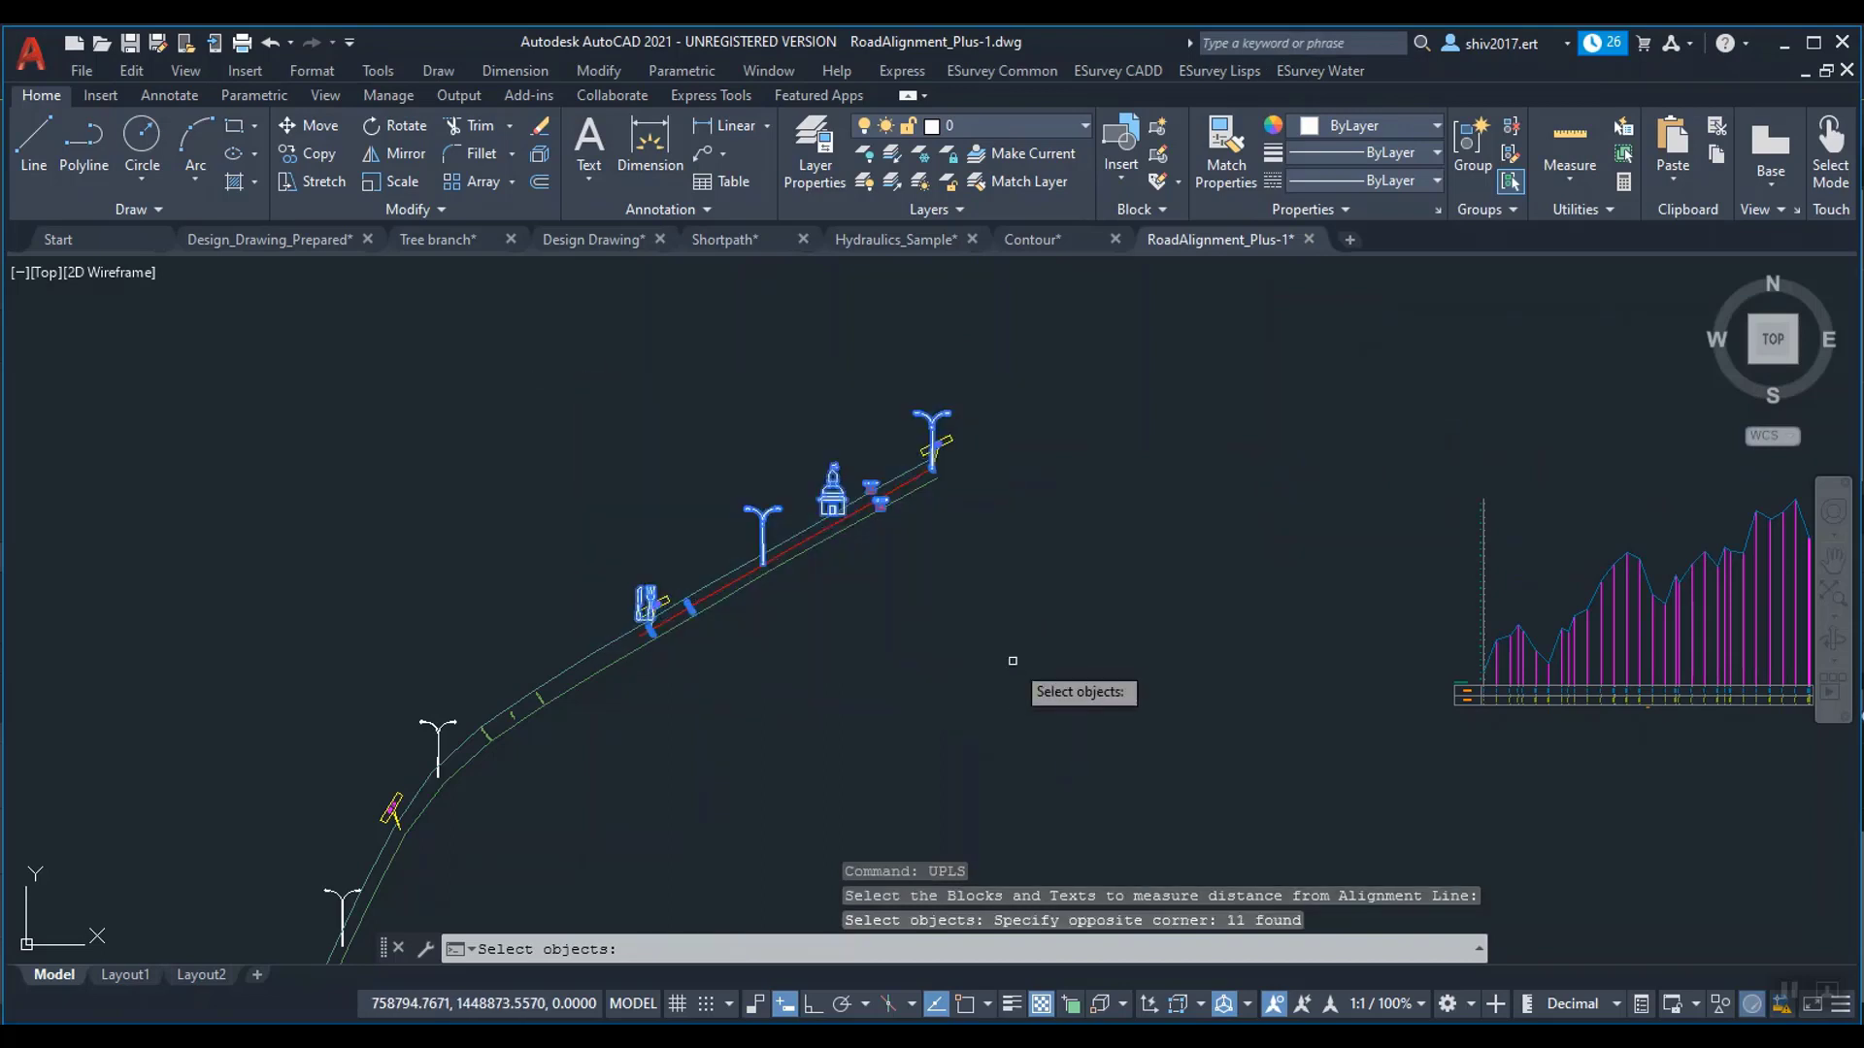
key("Return")
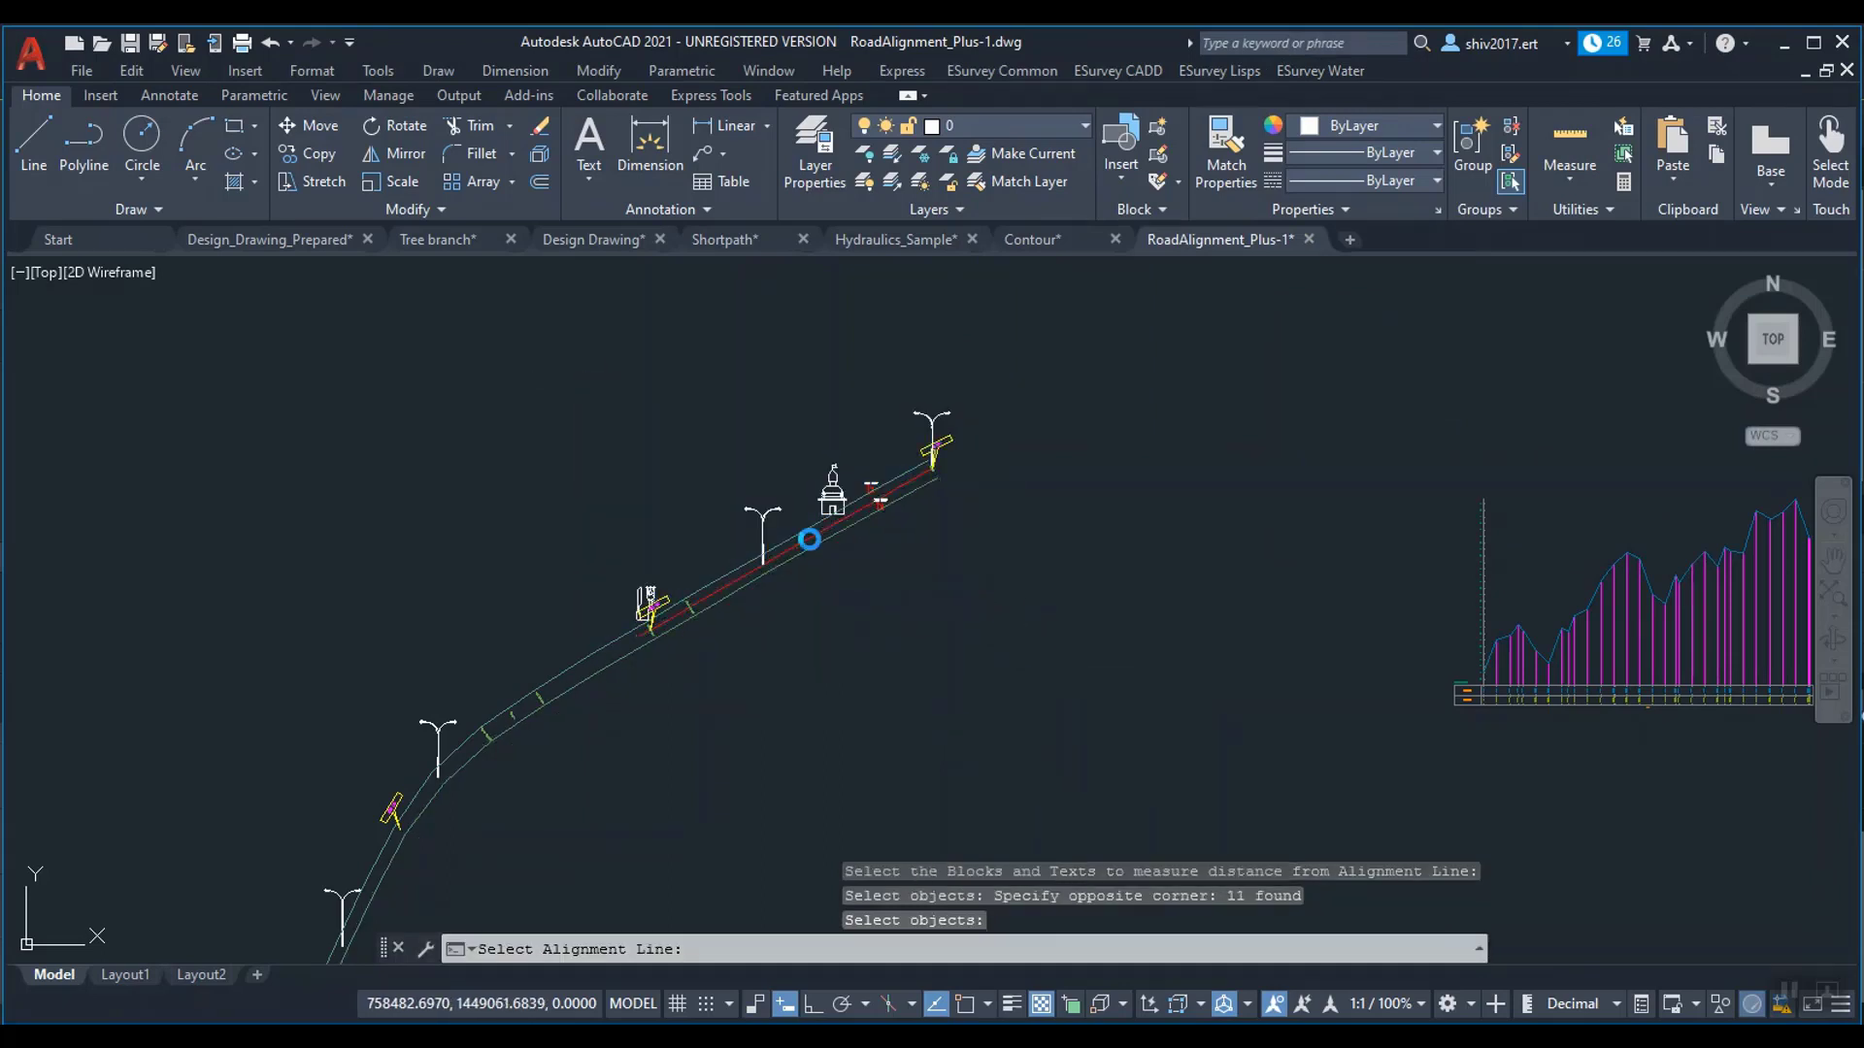
left_click(809, 539)
Step: Set horizontal scale 1000, constant remark height at a point above the profile, chainage excluded
type("1000")
key("Return")
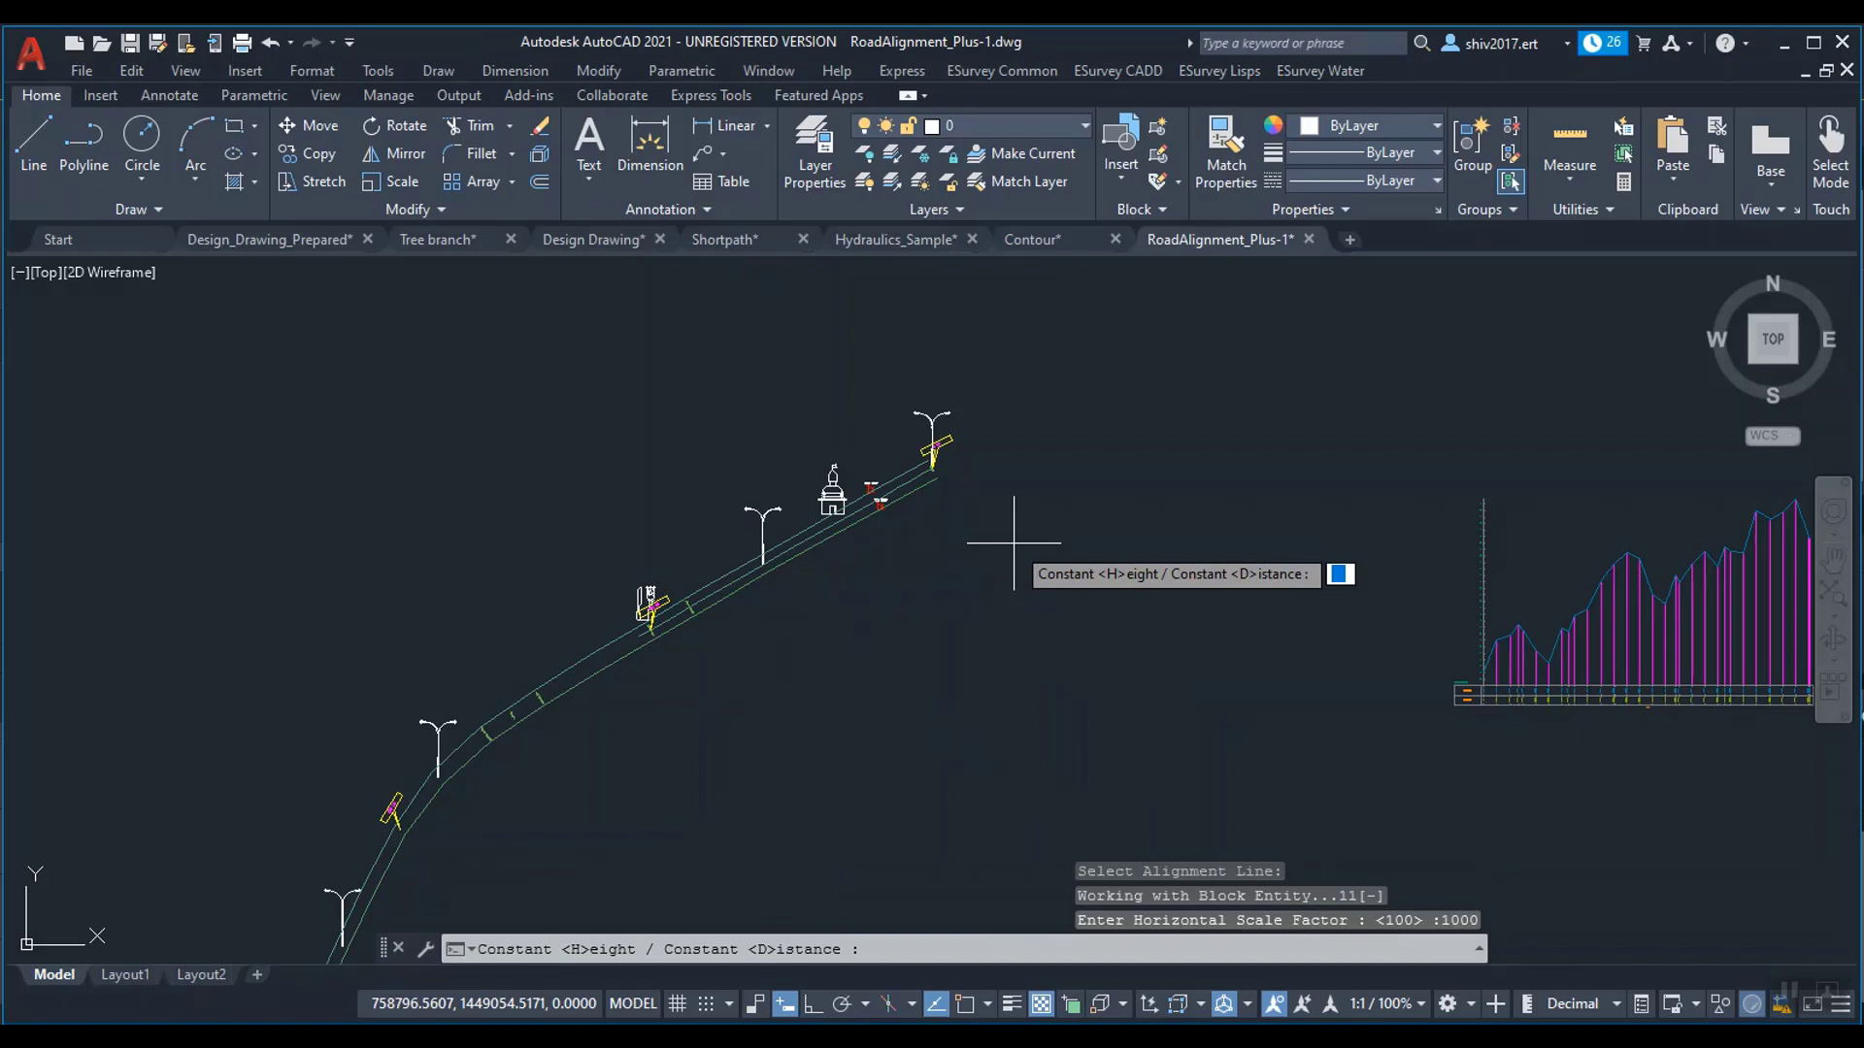
key("Return")
middle_click_drag(1718, 543, 1238, 573)
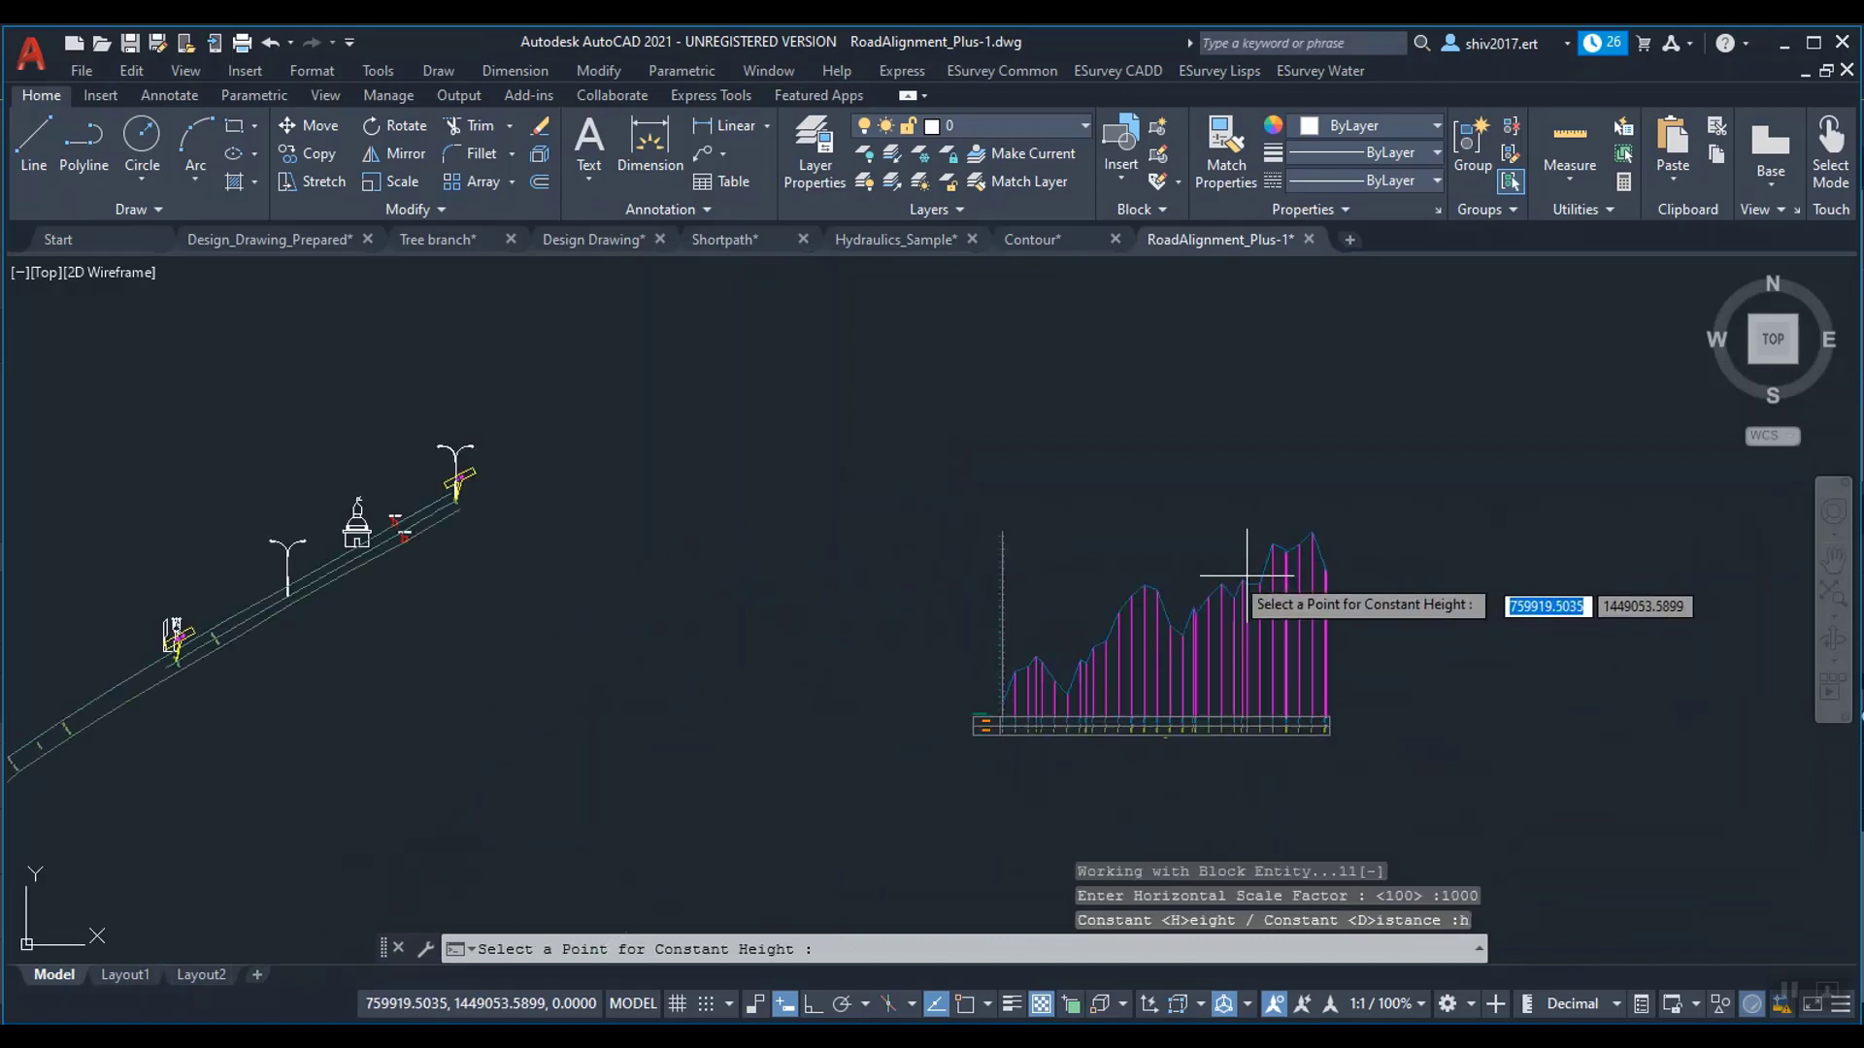
left_click(1029, 470)
type("n")
key("Return")
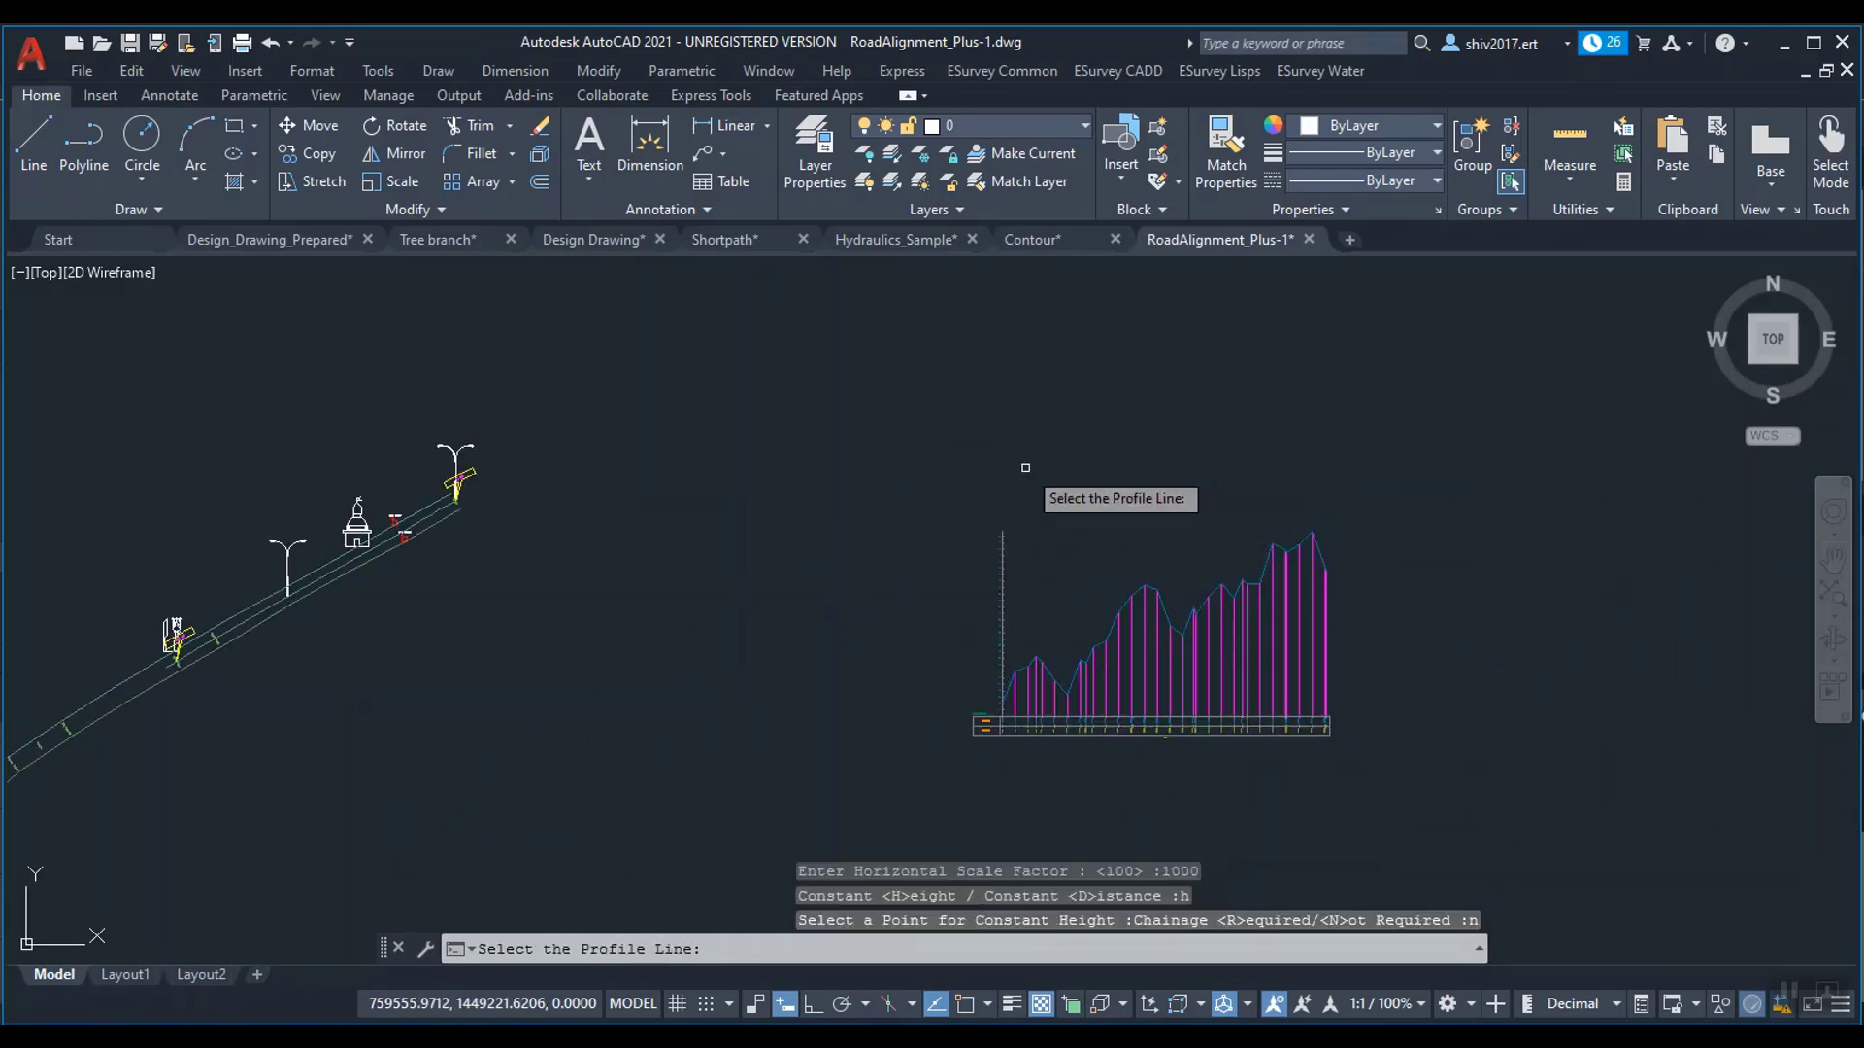
Step: Pick the profile line to draw remark lines such as '0 CH Start Lamp'
left_click(1044, 664)
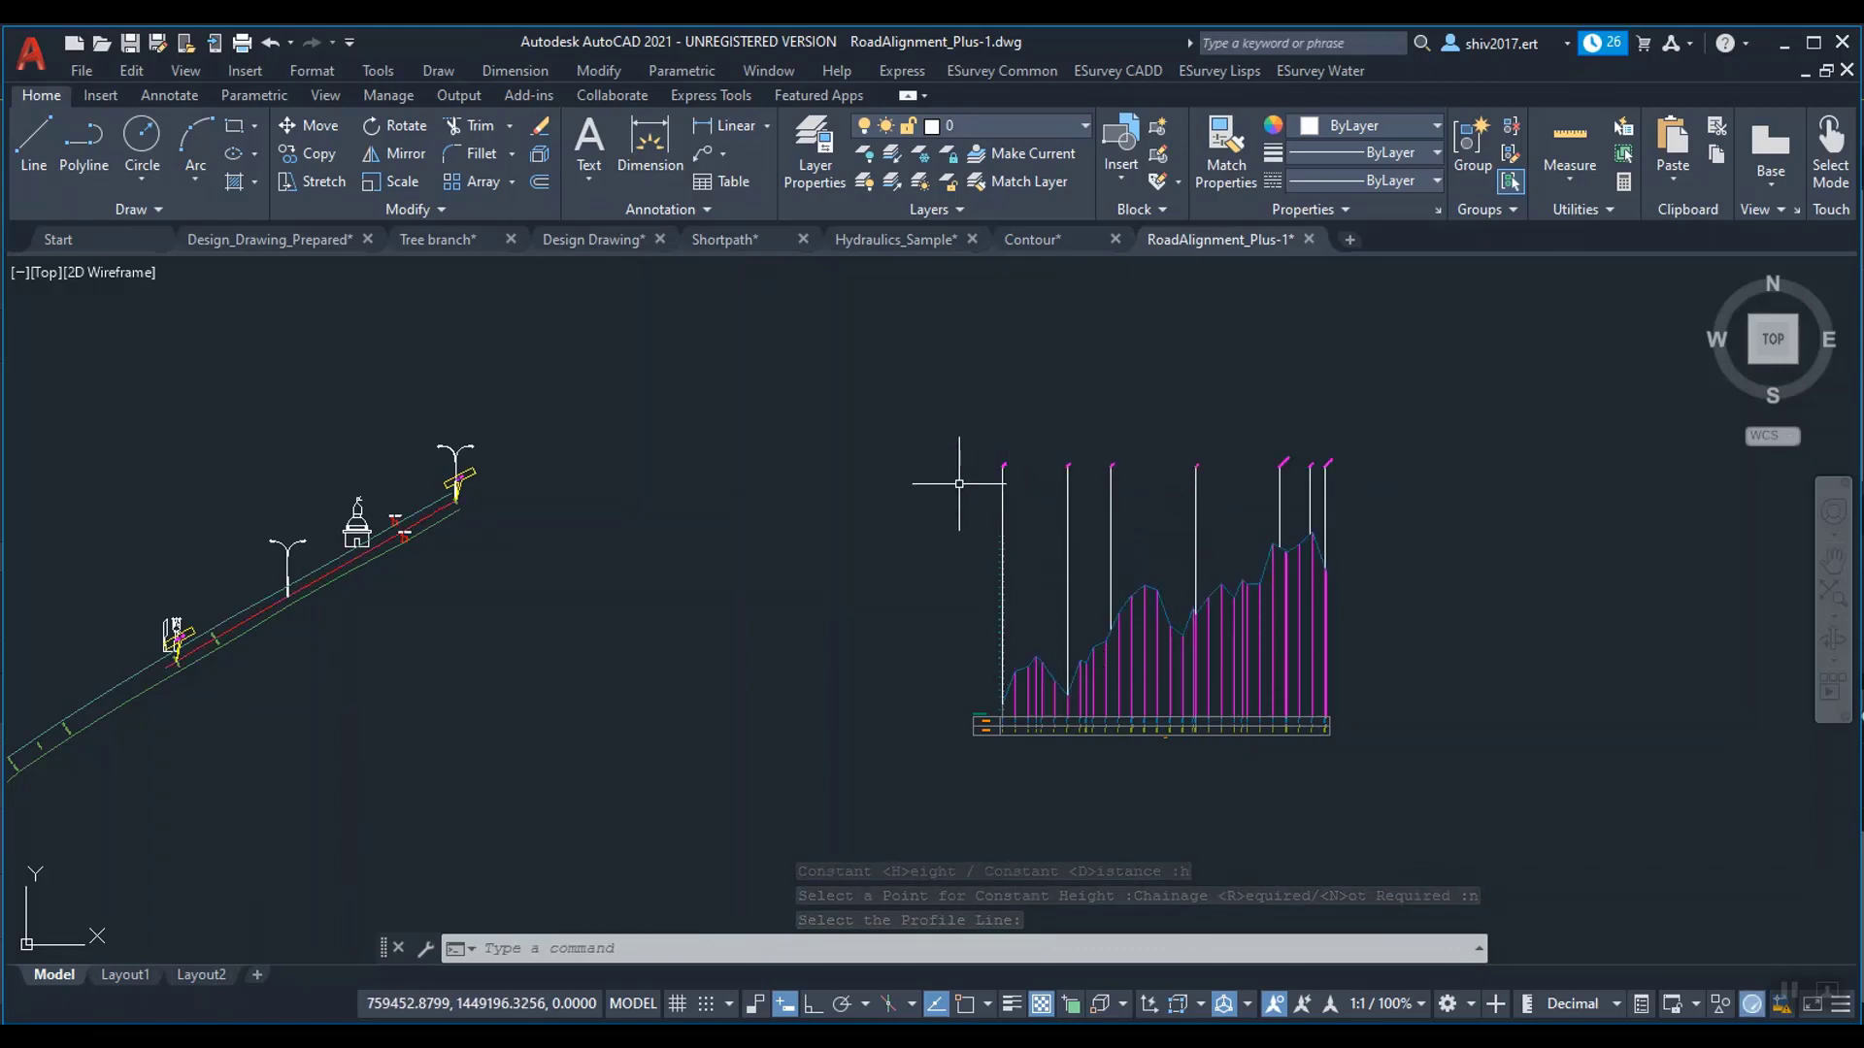
middle_click_drag(959, 482, 1150, 519)
scroll(1150, 514, "up", 8)
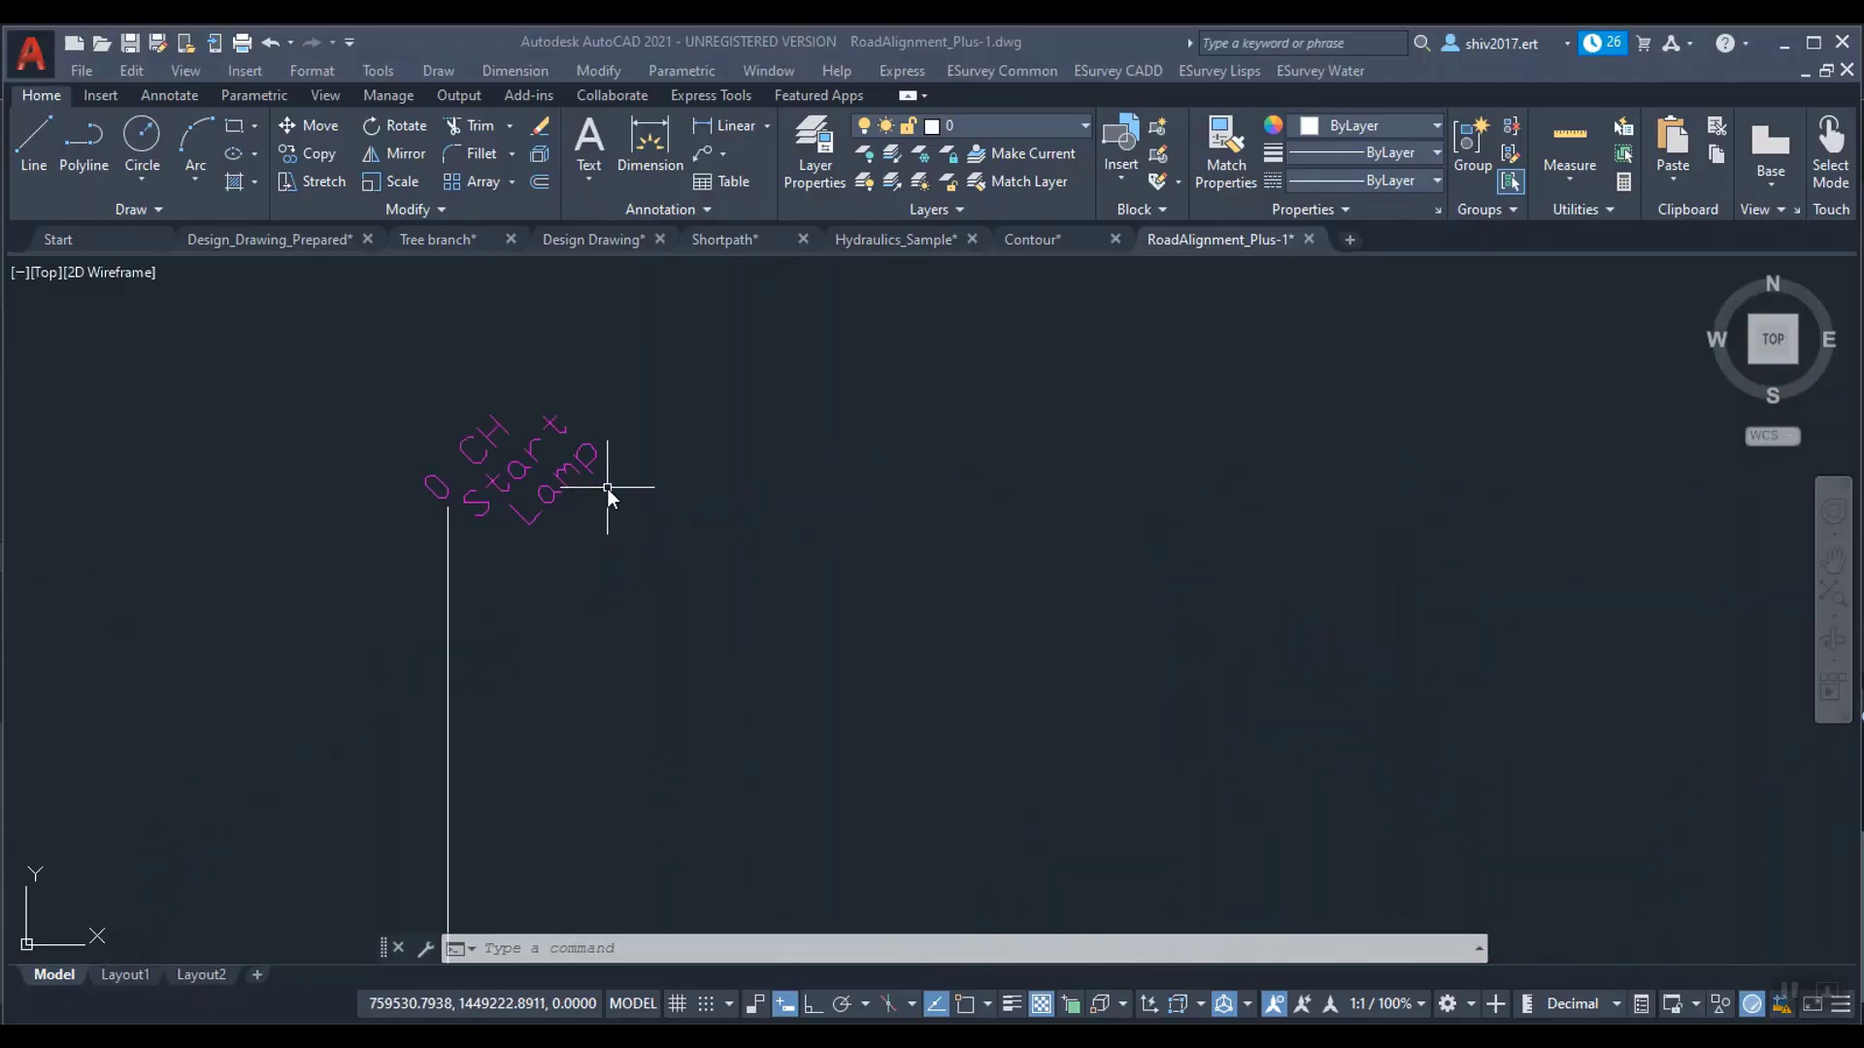
scroll(761, 499, "down", 3)
scroll(1012, 501, "up", 3)
scroll(1235, 503, "down", 4)
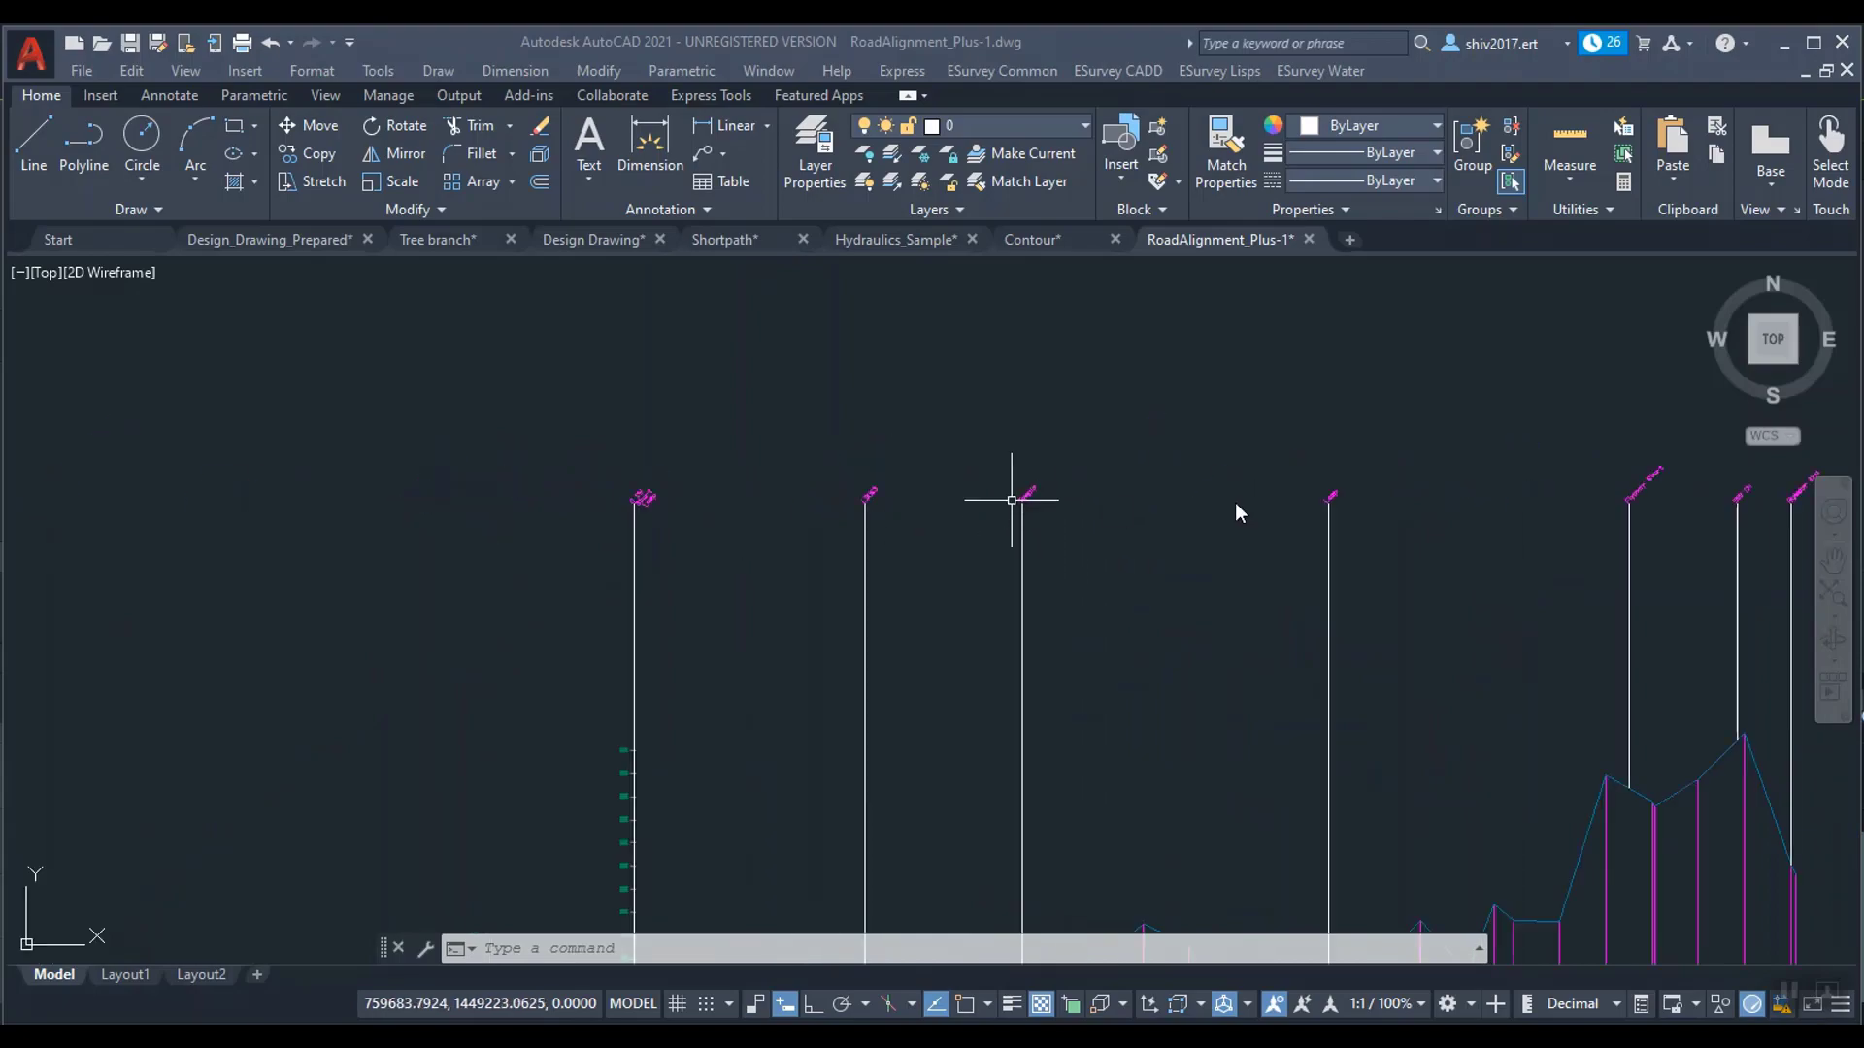
scroll(1223, 511, "up", 4)
scroll(1121, 519, "down", 5)
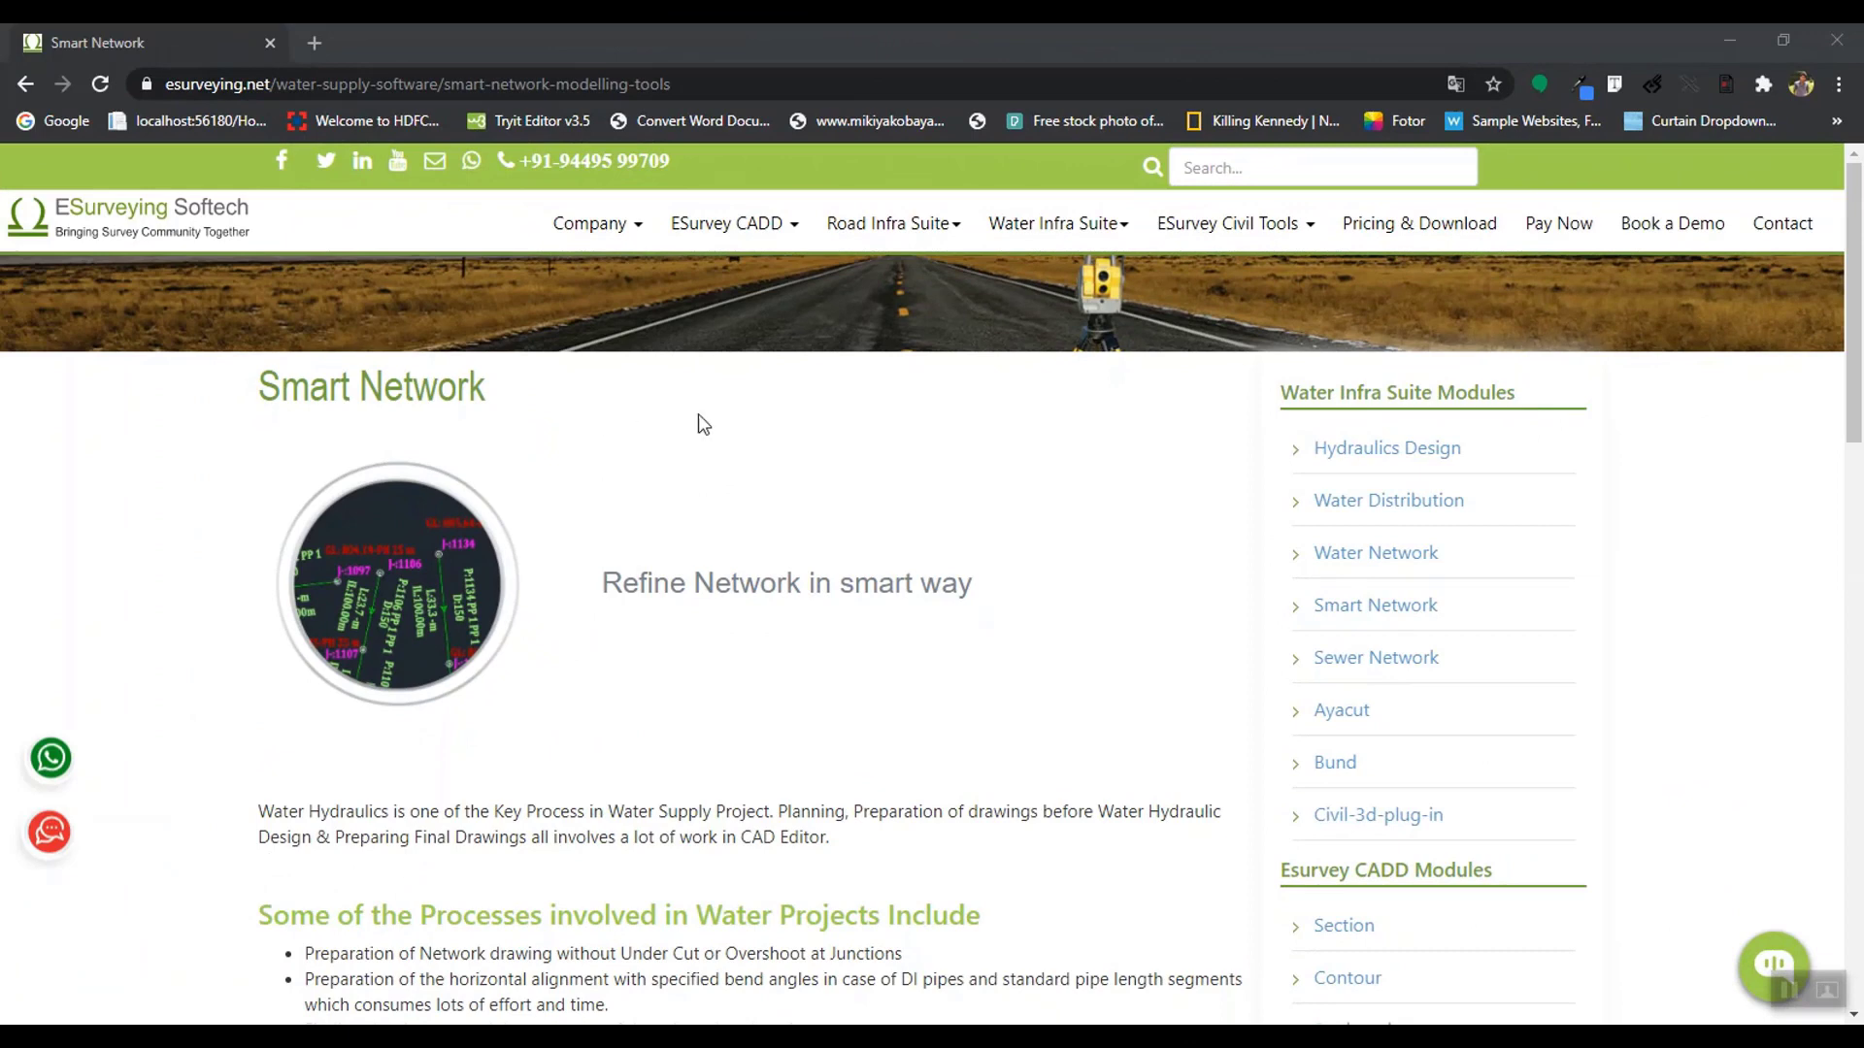
Step: Browse the Water Infra Suite products on esurveying.net and scroll through the product cards
left_click(1115, 233)
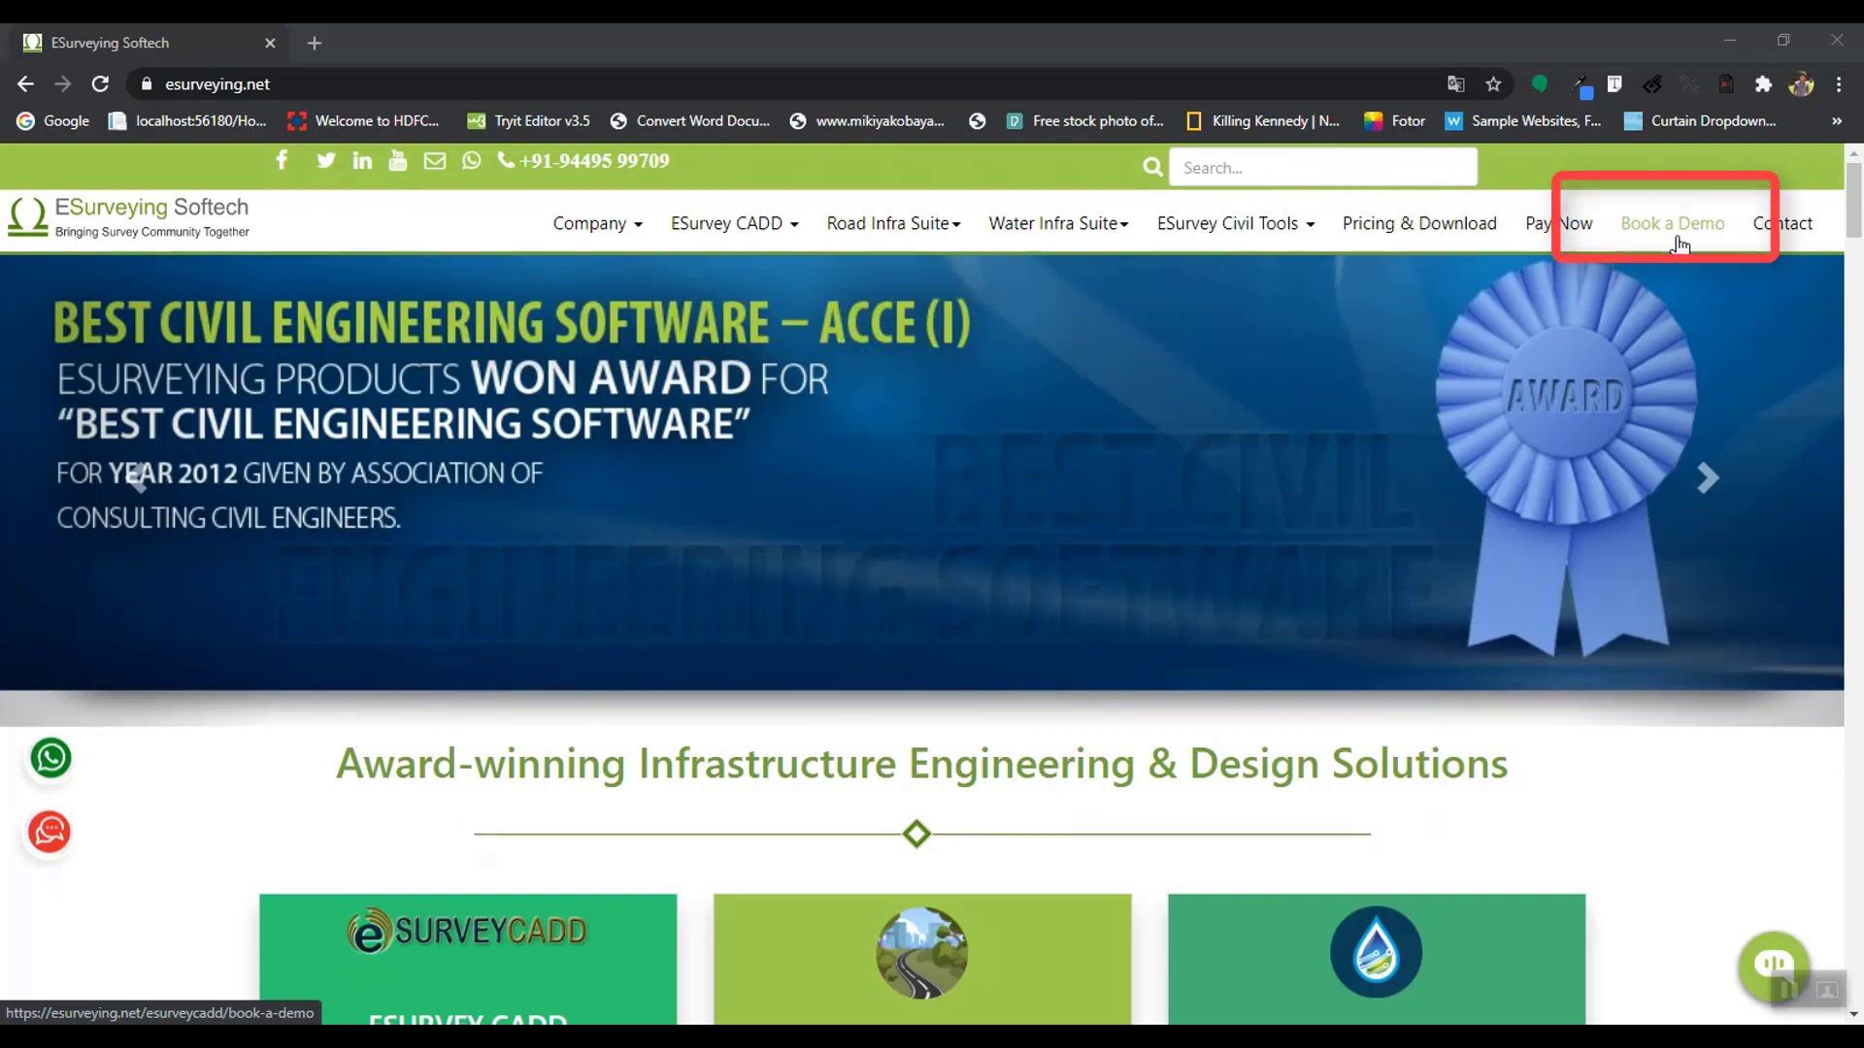
scroll(1652, 469, "down", 10)
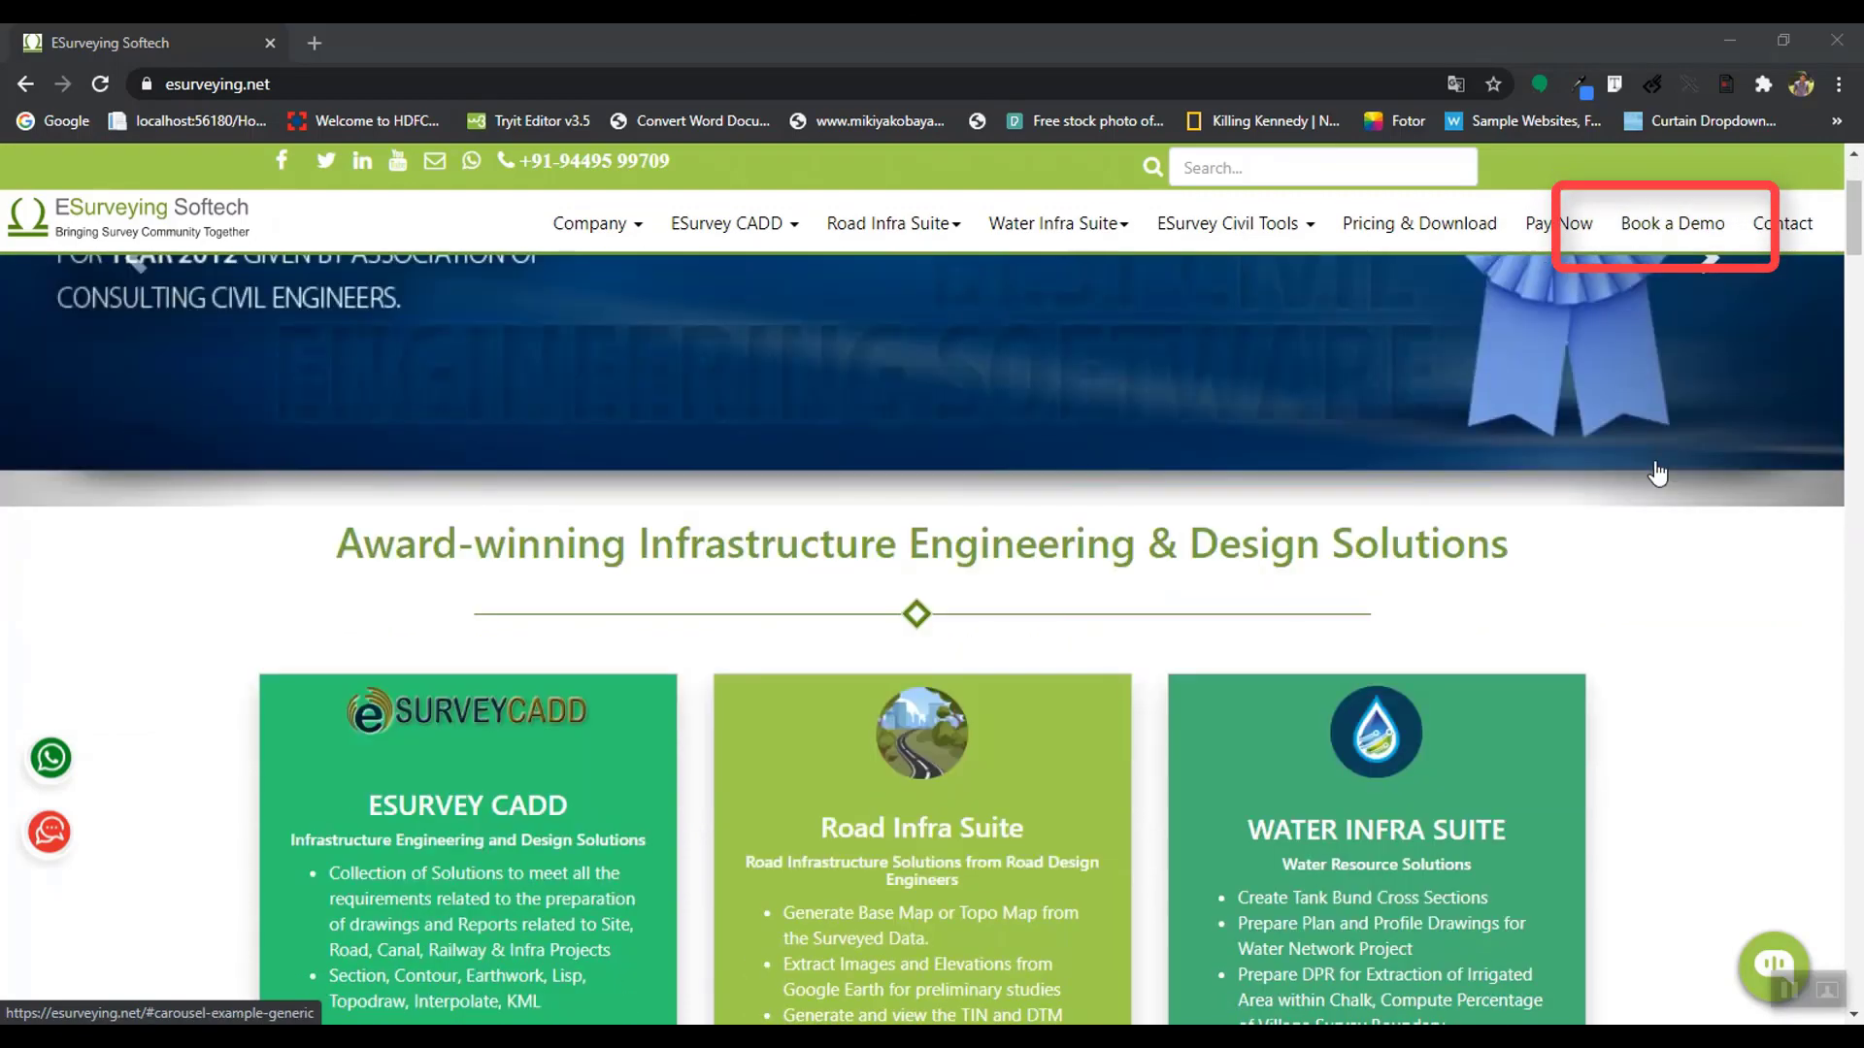
scroll(1697, 485, "down", 15)
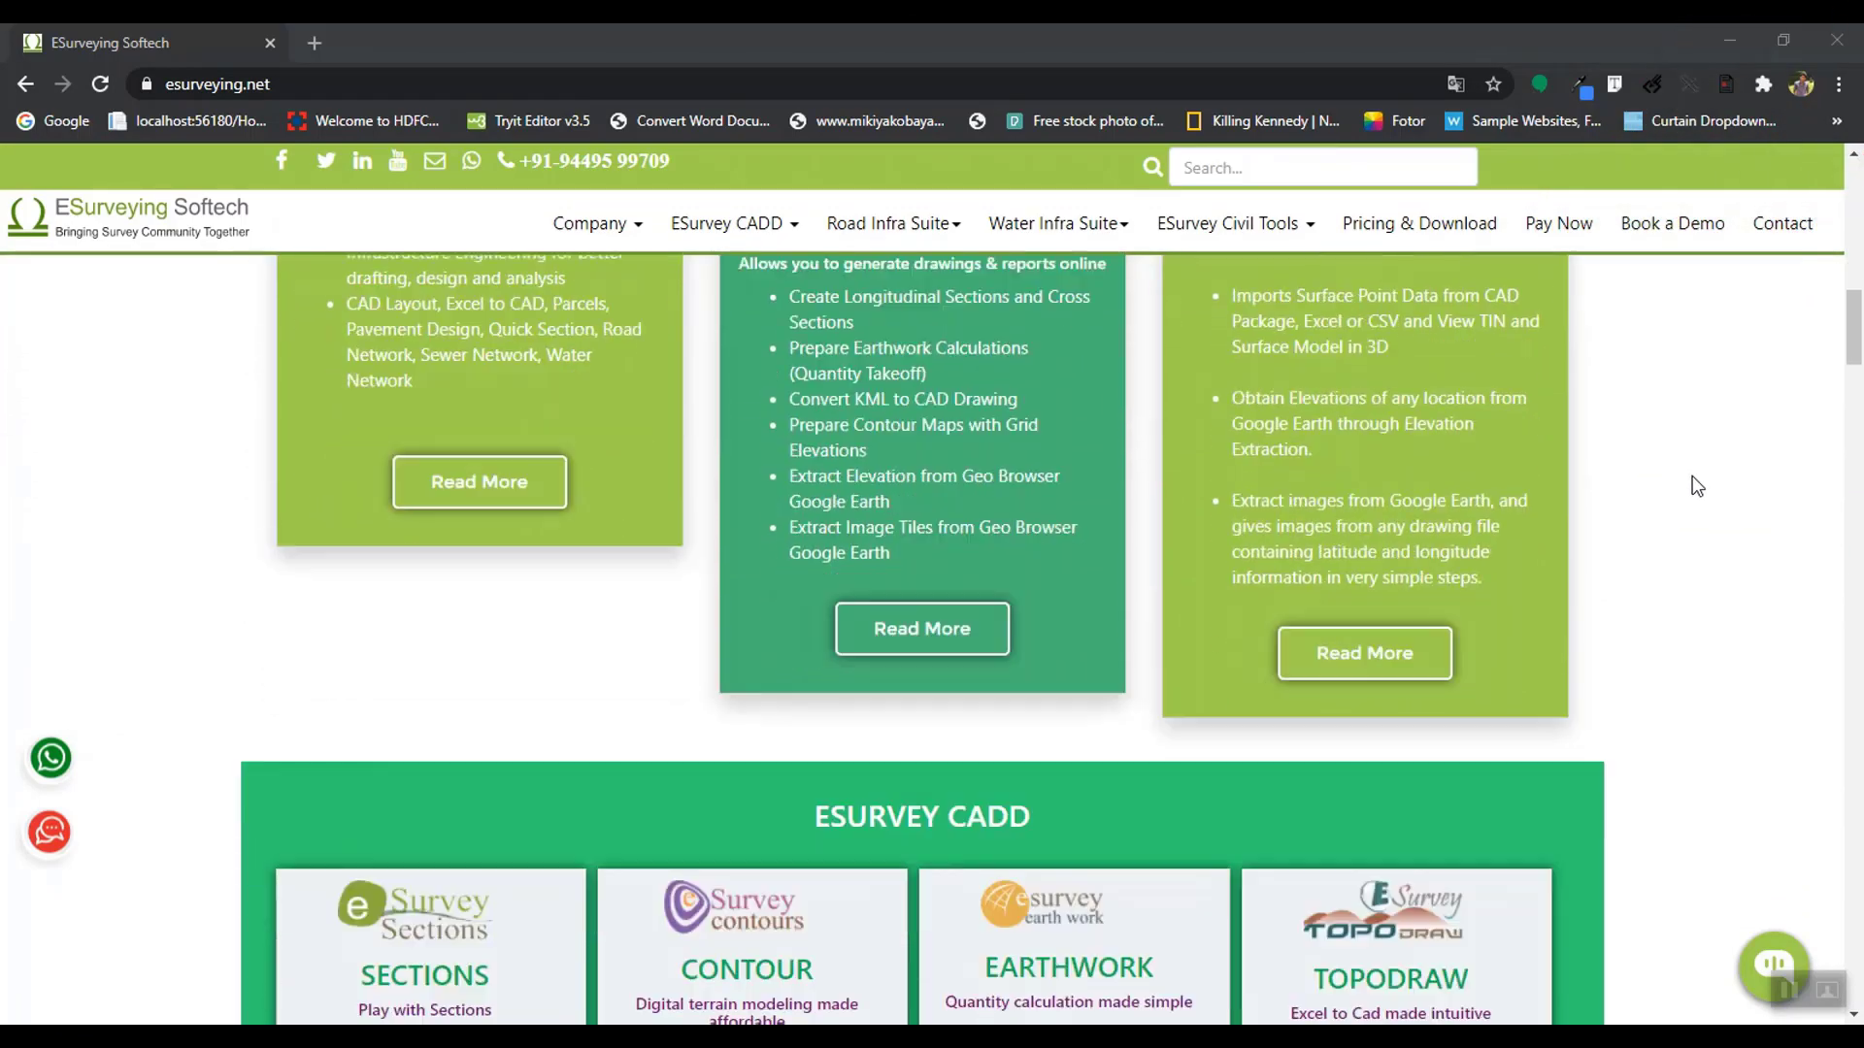
scroll(1696, 485, "down", 15)
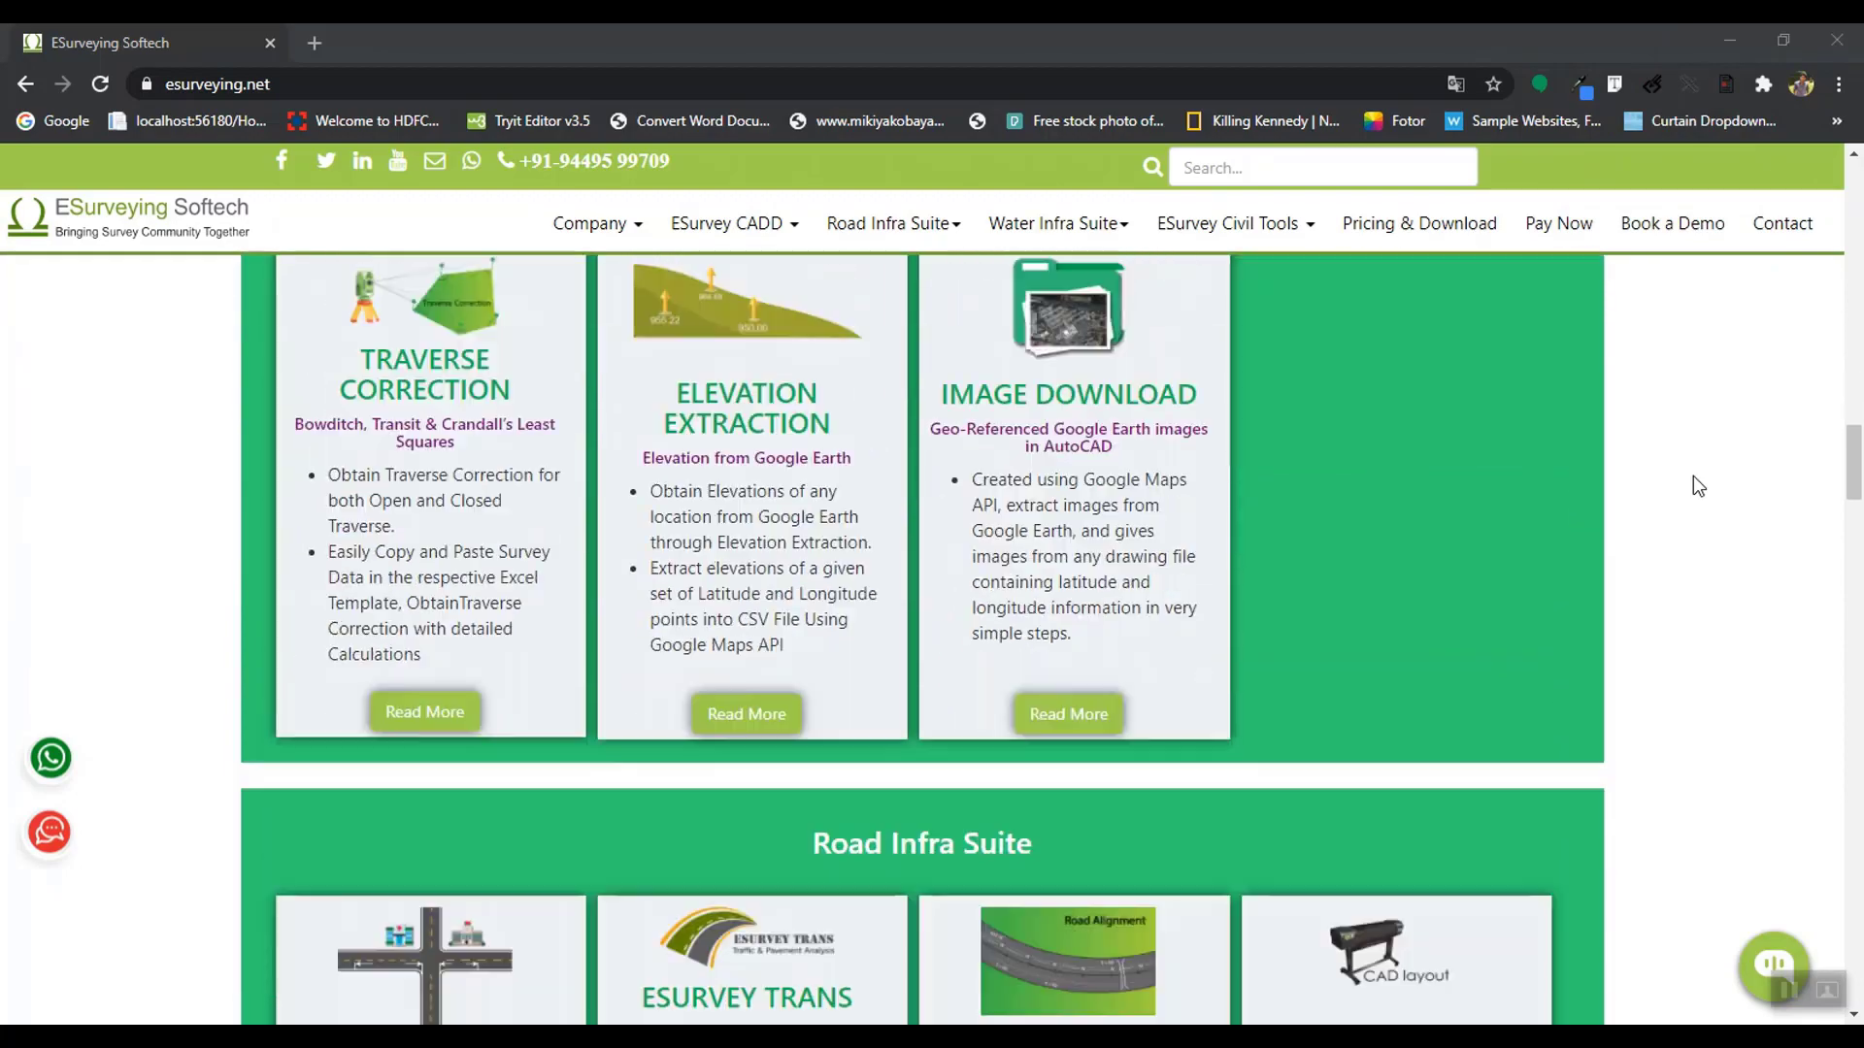